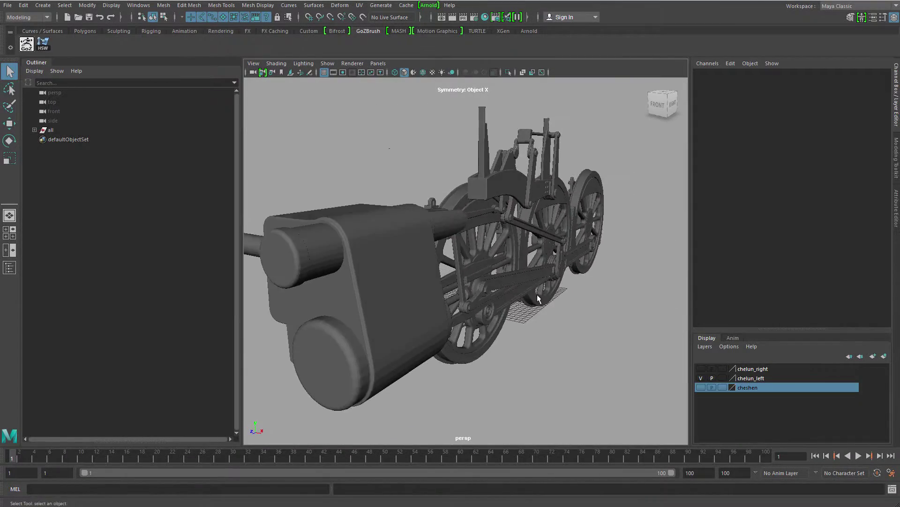
# - Select the counterweight, outer rim, spokes and hub pieces of the near-side middle wheel and group them
pyautogui.keyDown('alt'); pyautogui.moveTo(488, 253); pyautogui.dragTo(539, 253, button='right'); pyautogui.keyUp('alt')
pyautogui.moveTo(539, 254)
pyautogui.keyDown('alt'); pyautogui.mouseDown()
pyautogui.moveTo(508, 252)
pyautogui.moveTo(555, 251)
pyautogui.mouseUp(); pyautogui.keyUp('alt')
pyautogui.keyDown('alt'); pyautogui.moveTo(555, 251); pyautogui.dragTo(595, 253, button='right'); pyautogui.keyUp('alt')
pyautogui.keyDown('alt'); pyautogui.moveTo(596, 253); pyautogui.dragTo(561, 276, button='middle'); pyautogui.keyUp('alt')
pyautogui.keyDown('alt'); pyautogui.moveTo(528, 187); pyautogui.dragTo(548, 215); pyautogui.keyUp('alt')
pyautogui.click(545, 221)
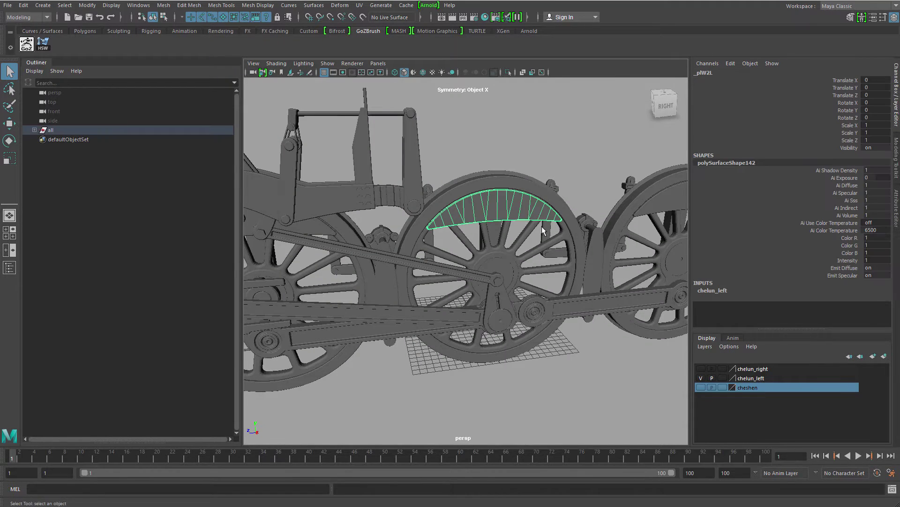
pyautogui.keyDown('alt'); pyautogui.moveTo(492, 182); pyautogui.dragTo(495, 181); pyautogui.keyUp('alt')
pyautogui.keyDown('shift'); pyautogui.click(509, 169); pyautogui.keyUp('shift')
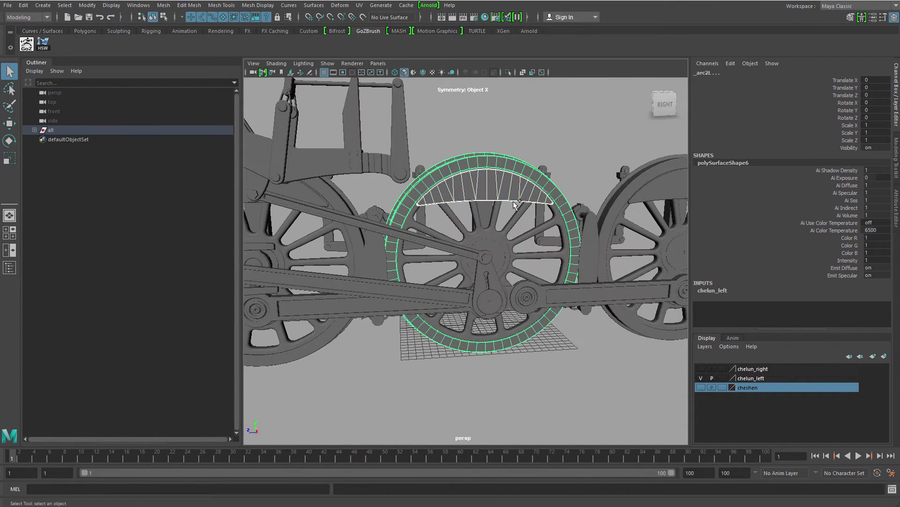
pyautogui.keyDown('alt'); pyautogui.moveTo(491, 230); pyautogui.dragTo(535, 235, button='right'); pyautogui.keyUp('alt')
pyautogui.keyDown('shift'); pyautogui.click(513, 225); pyautogui.keyUp('shift')
pyautogui.keyDown('shift'); pyautogui.click(522, 215); pyautogui.keyUp('shift')
pyautogui.keyDown('alt'); pyautogui.moveTo(522, 216); pyautogui.dragTo(411, 282); pyautogui.keyUp('alt')
pyautogui.keyDown('shift'); pyautogui.click(411, 284); pyautogui.keyUp('shift')
pyautogui.keyDown('alt'); pyautogui.moveTo(411, 284); pyautogui.dragTo(375, 276, button='right'); pyautogui.keyUp('alt')
pyautogui.keyDown('alt'); pyautogui.moveTo(375, 277); pyautogui.dragTo(575, 273); pyautogui.keyUp('alt')
pyautogui.hotkey('ctrl', 'g')
# - Isolate the grouped wheel, snap its pivot to the centre of the hub, and bring back the other parts
pyautogui.press('f')
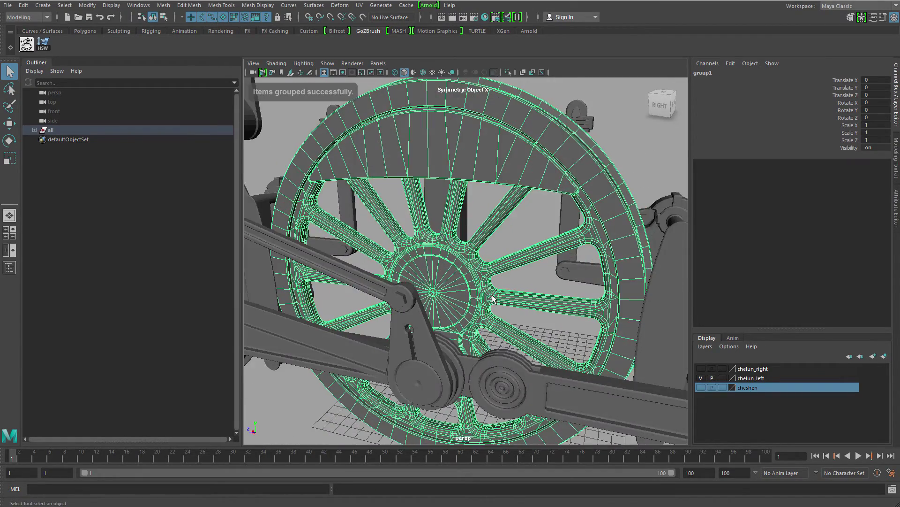
pyautogui.hotkey('ctrl', '1')
pyautogui.scroll(5, 574, 174)
pyautogui.press('w')
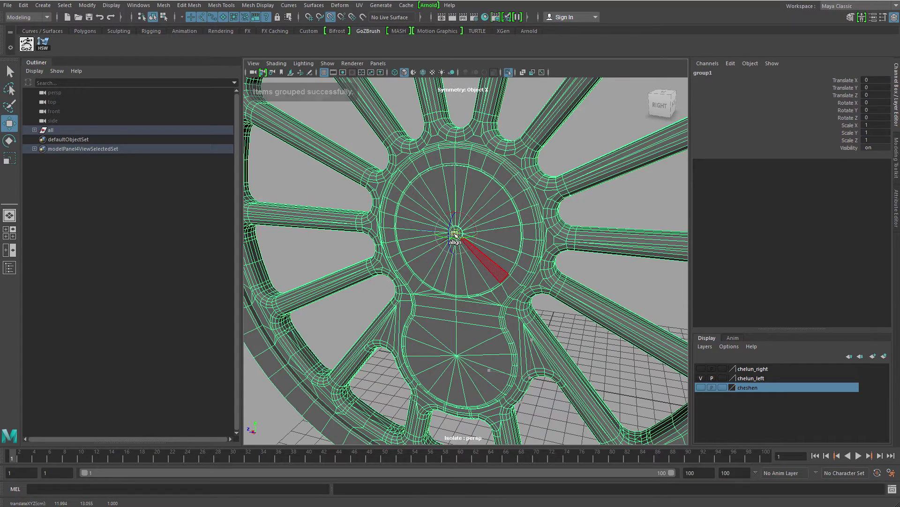
pyautogui.scroll(-5, 455, 246)
pyautogui.hotkey('ctrl', '1')
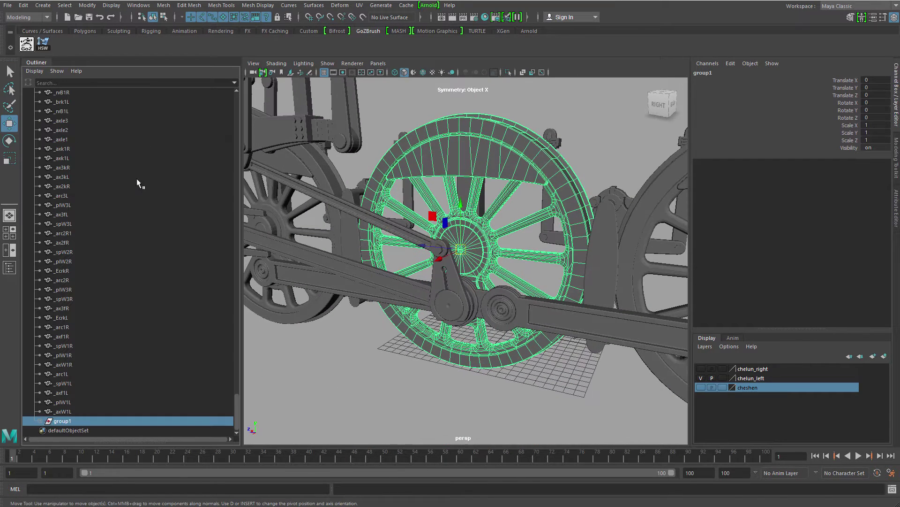
# - Rename the wheel group as wheel_middle
pyautogui.doubleClick(83, 412)
pyautogui.write('wh')
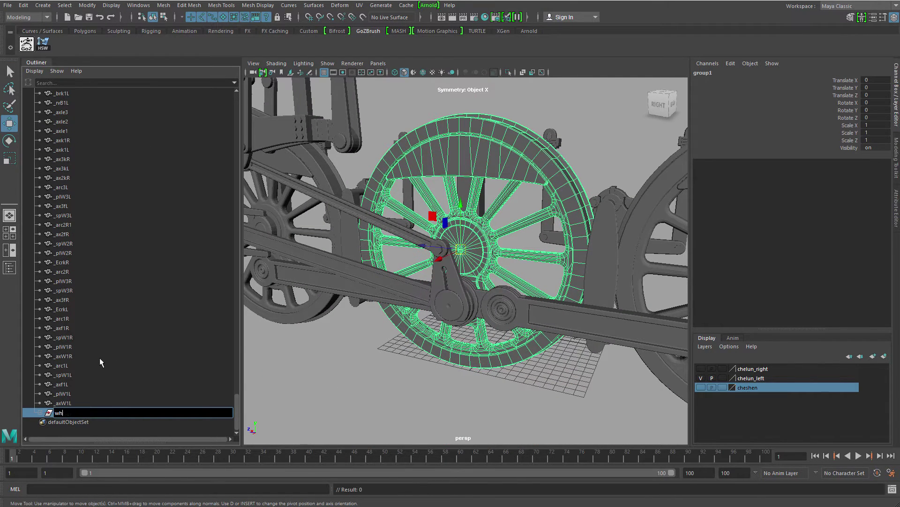
pyautogui.write('eel_middle')
pyautogui.press('Return')
# - Try rotating the wheel_middle group about its pivot and undo the rotation
pyautogui.press('f')
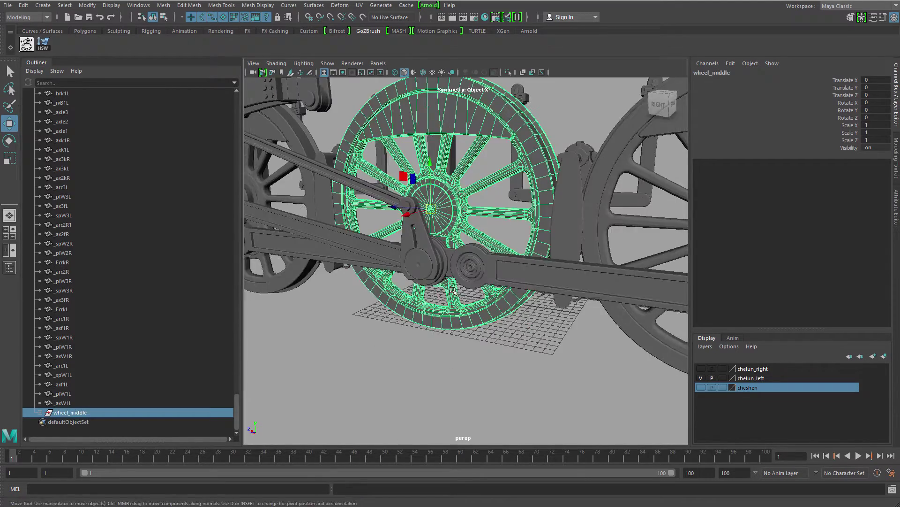
pyautogui.press('e')
pyautogui.moveTo(496, 237)
pyautogui.mouseDown()
pyautogui.moveTo(493, 221)
pyautogui.moveTo(498, 251)
pyautogui.moveTo(496, 239)
pyautogui.mouseUp()
pyautogui.hotkey('ctrl', 'z')
# - Key the wheel_middle group at frame 1 and again at frame 100 with a new Rotate X value
pyautogui.scroll(-5, 450, 225)
pyautogui.keyDown('alt'); pyautogui.moveTo(408, 218); pyautogui.dragTo(429, 218); pyautogui.keyUp('alt')
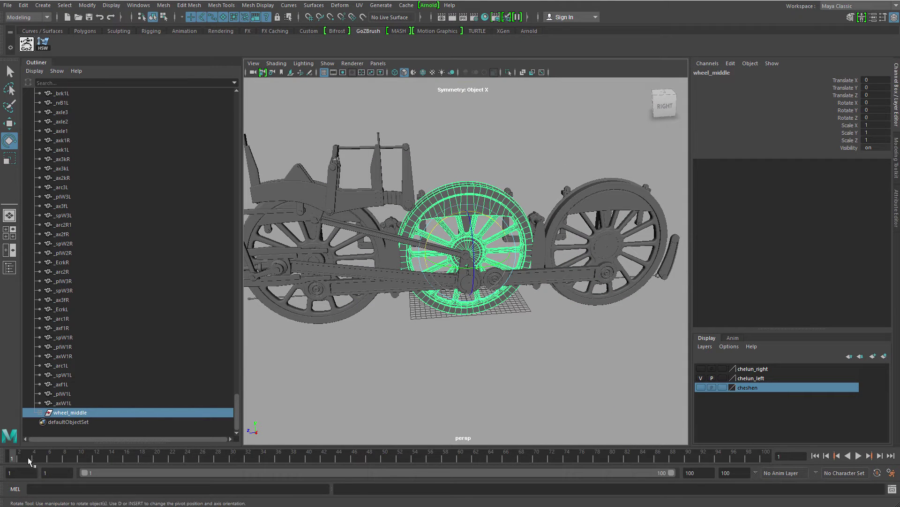
pyautogui.hotkey('alt', 'v')
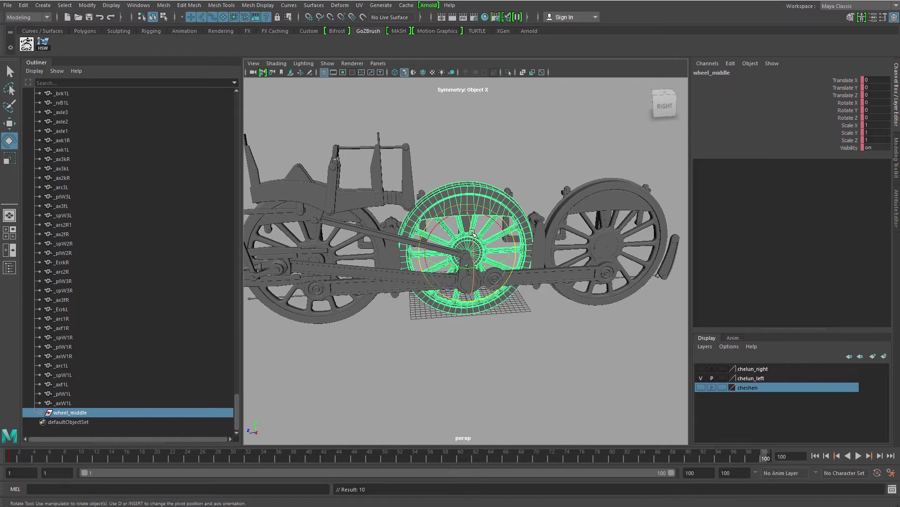
pyautogui.moveTo(472, 233); pyautogui.dragTo(606, 216)
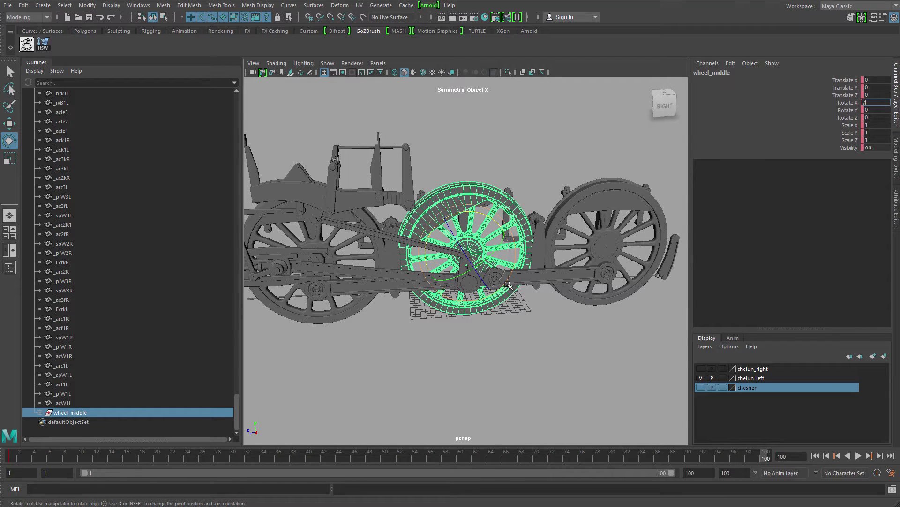
pyautogui.keyDown('alt'); pyautogui.moveTo(563, 282); pyautogui.dragTo(538, 328); pyautogui.keyUp('alt')
pyautogui.press('s')
# - Play back the middle wheel's animation to check how it spins between the two keys
pyautogui.hotkey('alt', 'v')
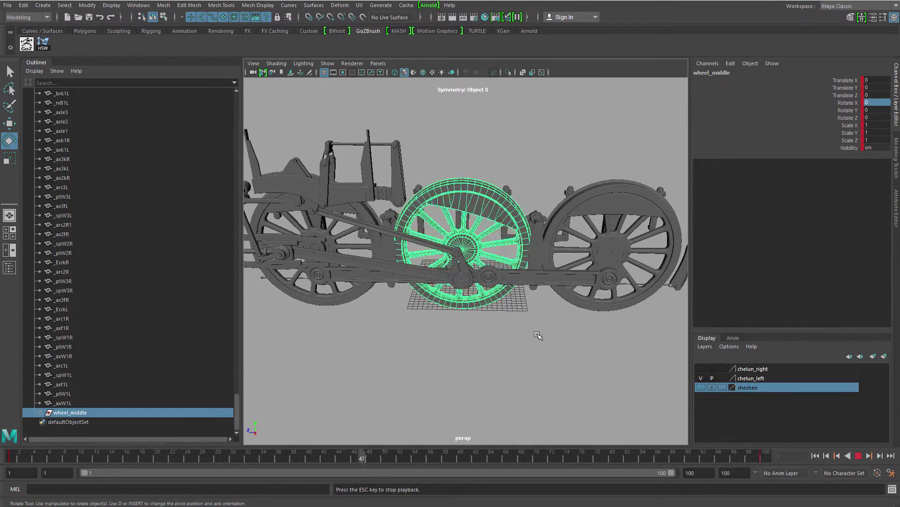
pyautogui.press('Escape')
pyautogui.keyDown('alt'); pyautogui.moveTo(535, 333); pyautogui.dragTo(525, 248); pyautogui.keyUp('alt')
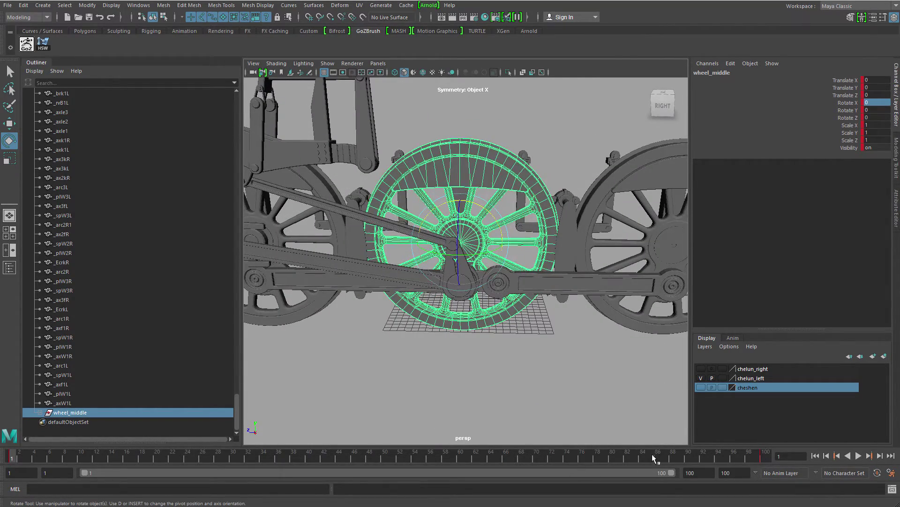
pyautogui.hotkey('alt', 'v')
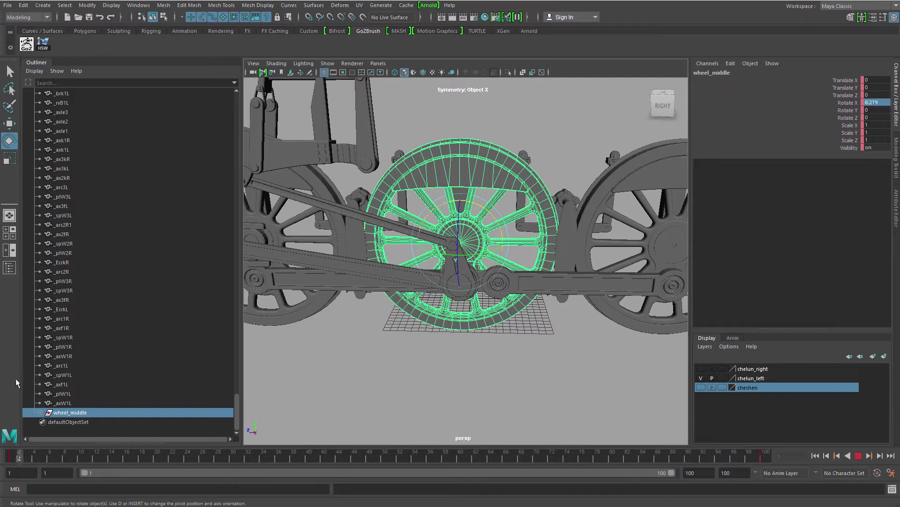
# - Give all of wheel_middle's animation curves linear tangents in the Graph Editor and close it
pyautogui.click(139, 5)
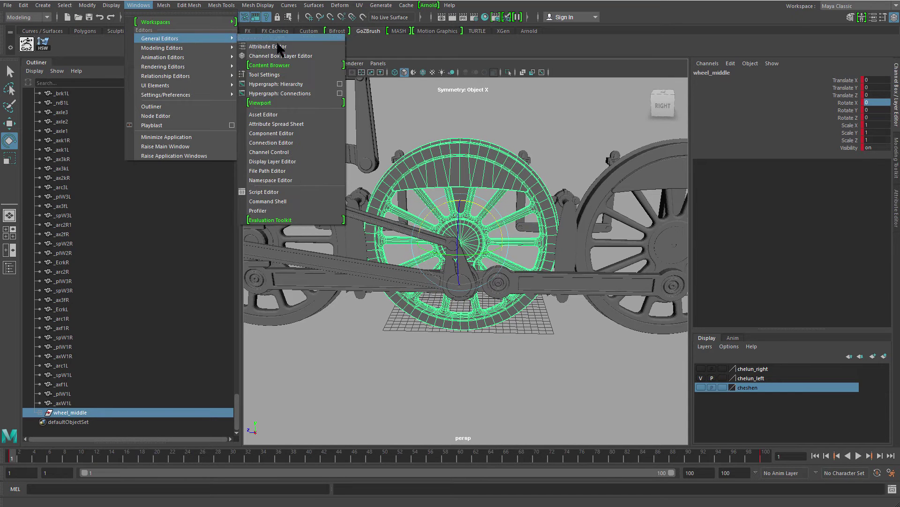
pyautogui.moveTo(189, 51)
pyautogui.click(265, 65)
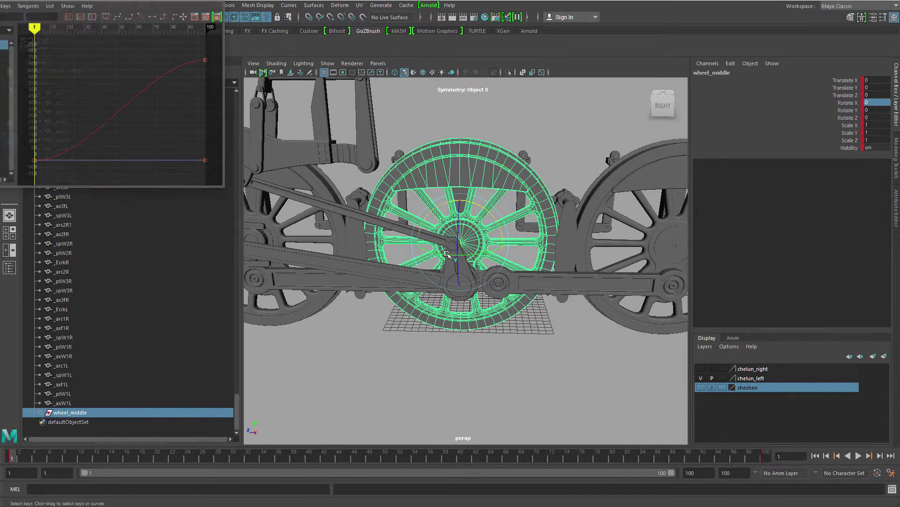
pyautogui.keyDown('alt'); pyautogui.moveTo(144, 127); pyautogui.dragTo(88, 111, button='right'); pyautogui.keyUp('alt')
pyautogui.moveTo(167, 150); pyautogui.dragTo(89, 85)
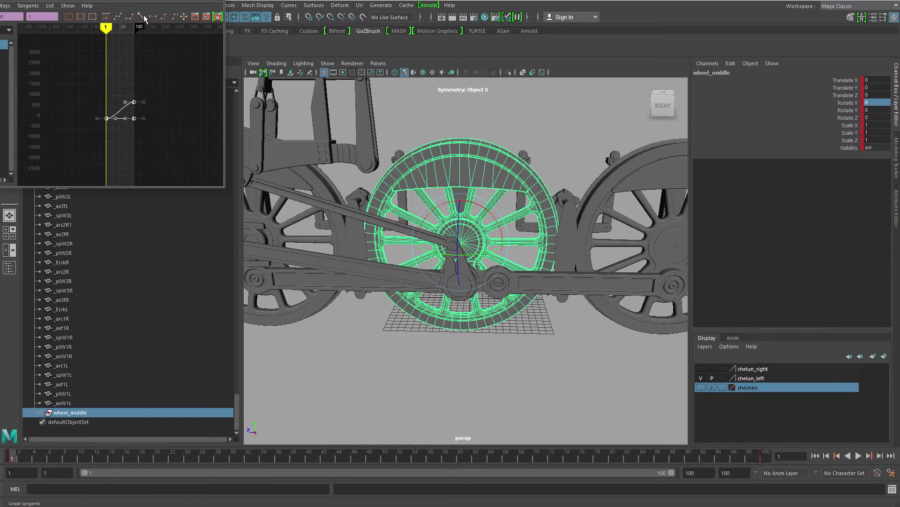
pyautogui.click(219, 1)
# - Deselect the wheel and play the animation to check its spinning speed
pyautogui.click(425, 381)
pyautogui.keyDown('alt'); pyautogui.moveTo(425, 382); pyautogui.dragTo(491, 333); pyautogui.keyUp('alt')
pyautogui.hotkey('alt', 'v')
pyautogui.press('Escape')
# - Select the coupling rod parts that link the middle wheel to its neighbours and group them
pyautogui.scroll(5, 490, 299)
pyautogui.press('q')
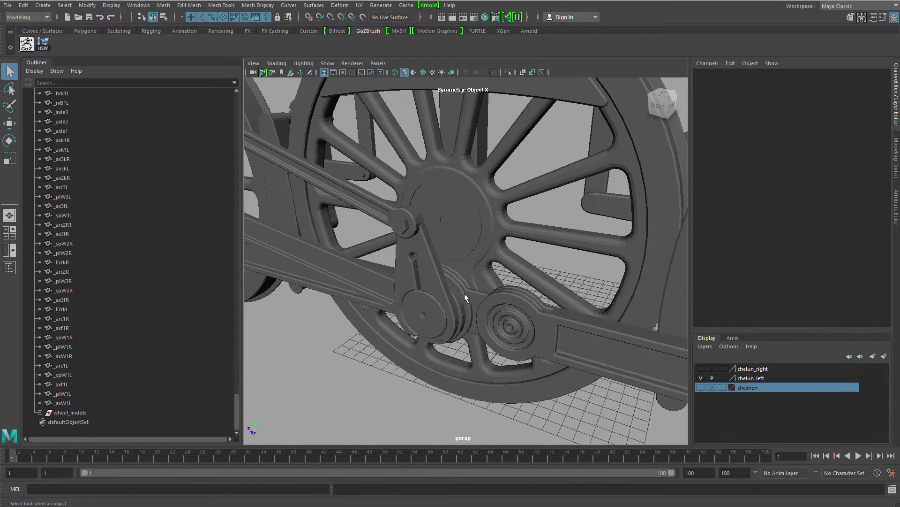
pyautogui.click(478, 297)
pyautogui.keyDown('shift'); pyautogui.click(478, 296); pyautogui.keyUp('shift')
pyautogui.keyDown('shift'); pyautogui.click(519, 320); pyautogui.keyUp('shift')
pyautogui.keyDown('alt'); pyautogui.moveTo(519, 320); pyautogui.dragTo(479, 284); pyautogui.keyUp('alt')
pyautogui.middleClick(154, 302)
pyautogui.hotkey('ctrl', 'g')
# - Rename the coupling rod group as crane
pyautogui.scroll(-1, 107, 388)
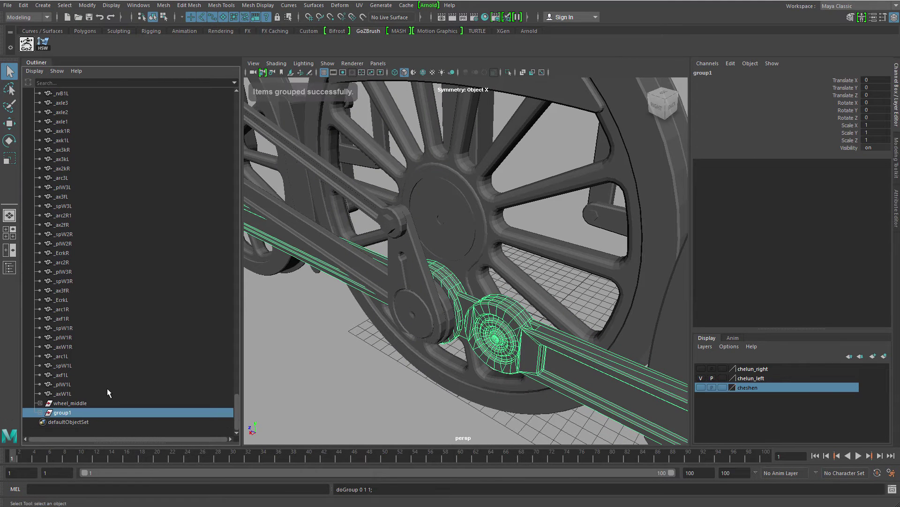
pyautogui.doubleClick(74, 412)
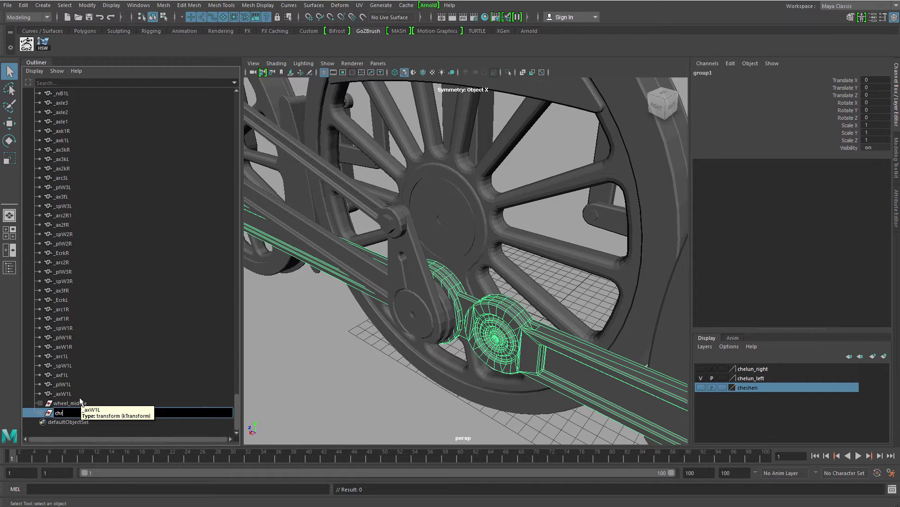
pyautogui.write('crane')
pyautogui.press('Return')
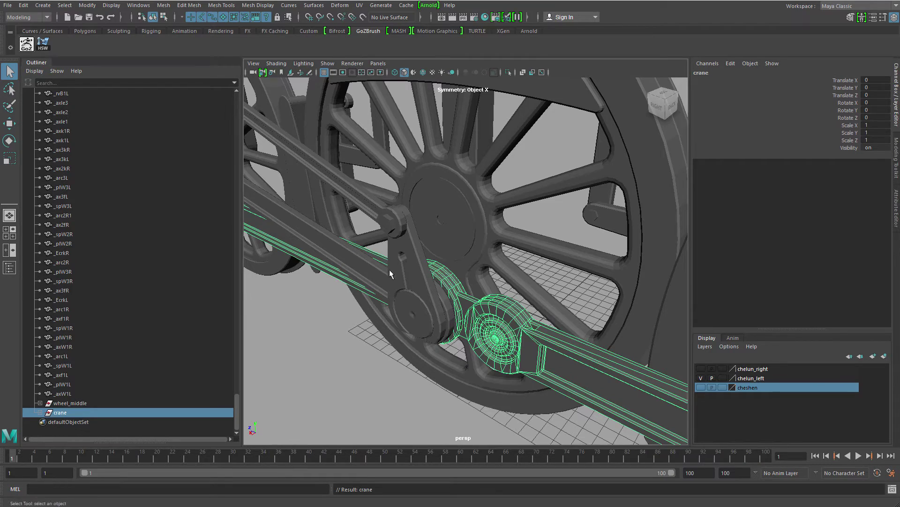
# - Play the animation to compare the wheel with the coupling rod, and return to the first frame
pyautogui.keyDown('alt'); pyautogui.moveTo(389, 269); pyautogui.dragTo(441, 240); pyautogui.keyUp('alt')
pyautogui.scroll(-2, 441, 239)
pyautogui.hotkey('alt', 'v')
pyautogui.press('Escape')
pyautogui.hotkey('alt', 'shift', 'v')
pyautogui.keyDown('alt'); pyautogui.moveTo(505, 241); pyautogui.dragTo(473, 266); pyautogui.keyUp('alt')
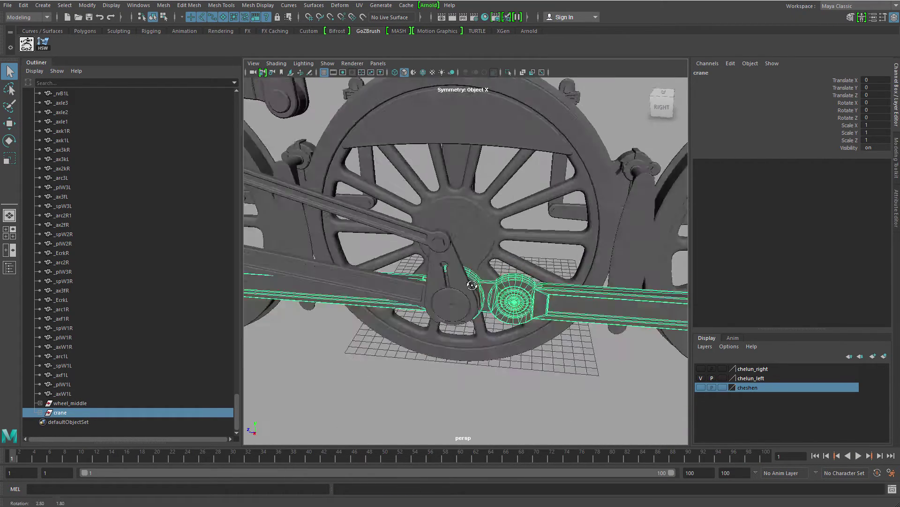
# - Select the middle wheel's hub piece followed by the crane group, and switch to the Rigging menu set
pyautogui.scroll(4, 472, 266)
pyautogui.click(473, 271)
pyautogui.keyDown('ctrl'); pyautogui.click(60, 413); pyautogui.keyUp('ctrl')
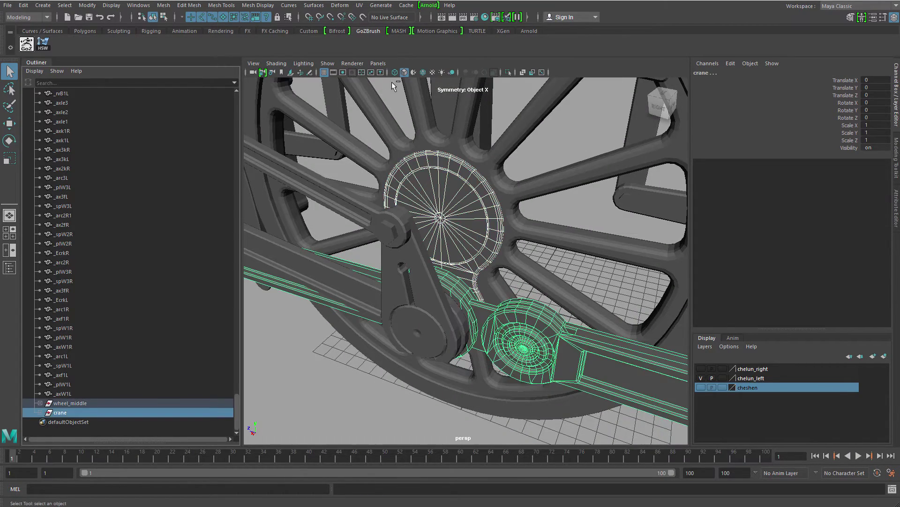
pyautogui.click(19, 17)
pyautogui.click(19, 34)
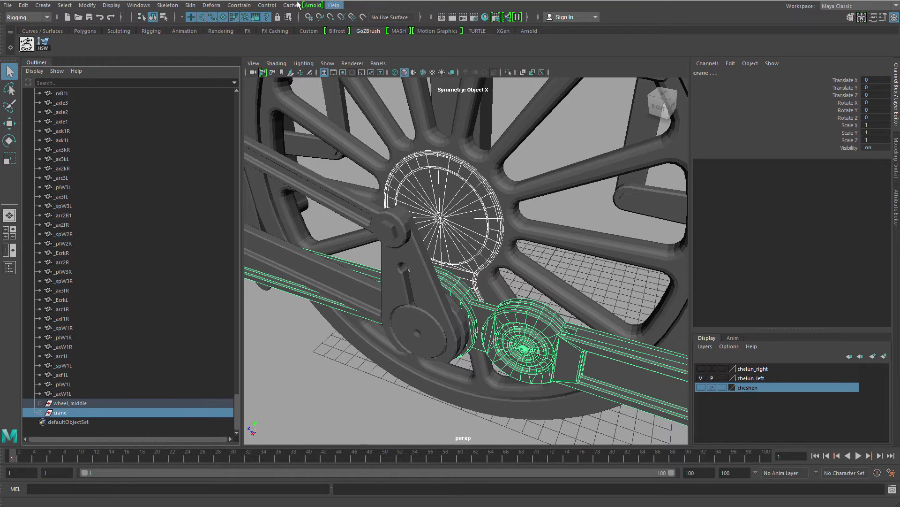
# - Try a point constraint of the crane group to the hub piece with default settings, and undo it
pyautogui.click(239, 5)
pyautogui.click(262, 37)
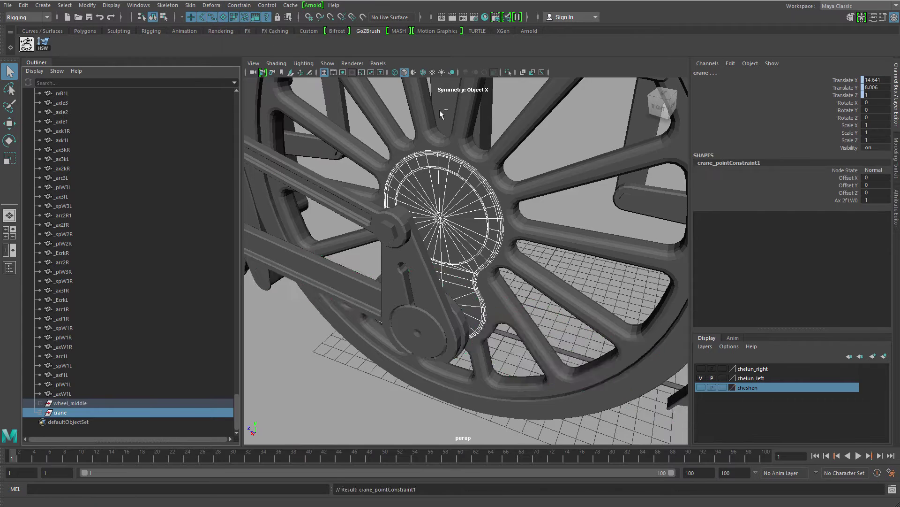
pyautogui.keyDown('alt'); pyautogui.moveTo(440, 114); pyautogui.dragTo(384, 201, button='right'); pyautogui.keyUp('alt')
pyautogui.hotkey('ctrl', 'z')
# - Point-constrain the crane group to the middle wheel's hub piece with Maintain offset enabled on all axes
pyautogui.scroll(4, 422, 206)
pyautogui.keyDown('alt'); pyautogui.moveTo(422, 207); pyautogui.dragTo(376, 206); pyautogui.keyUp('alt')
pyautogui.click(237, 7)
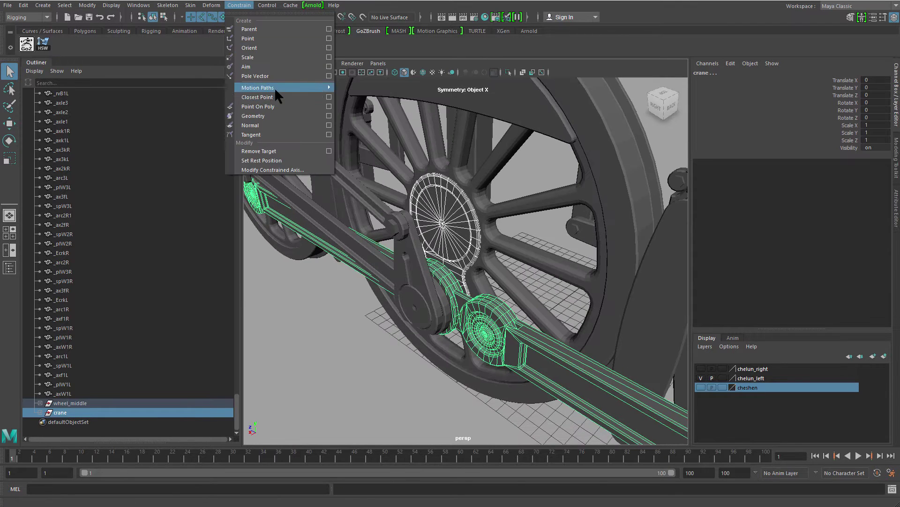
pyautogui.click(329, 38)
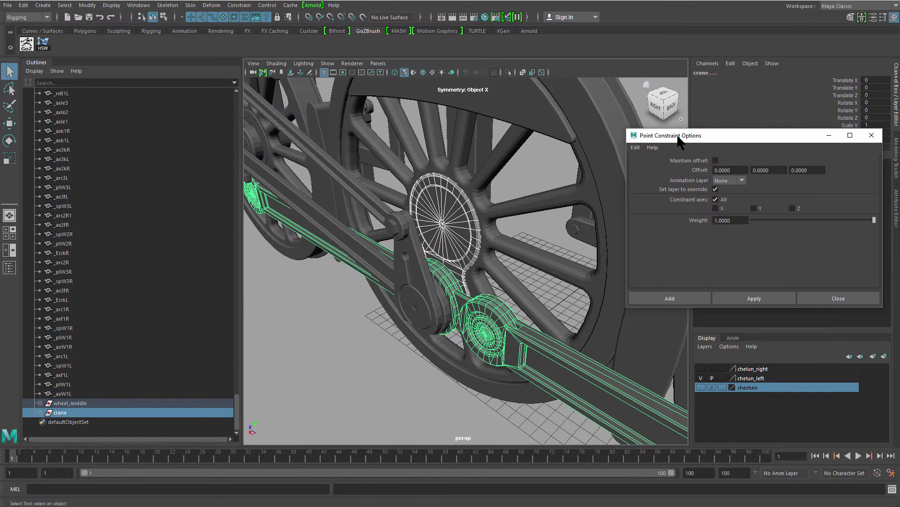
pyautogui.click(764, 297)
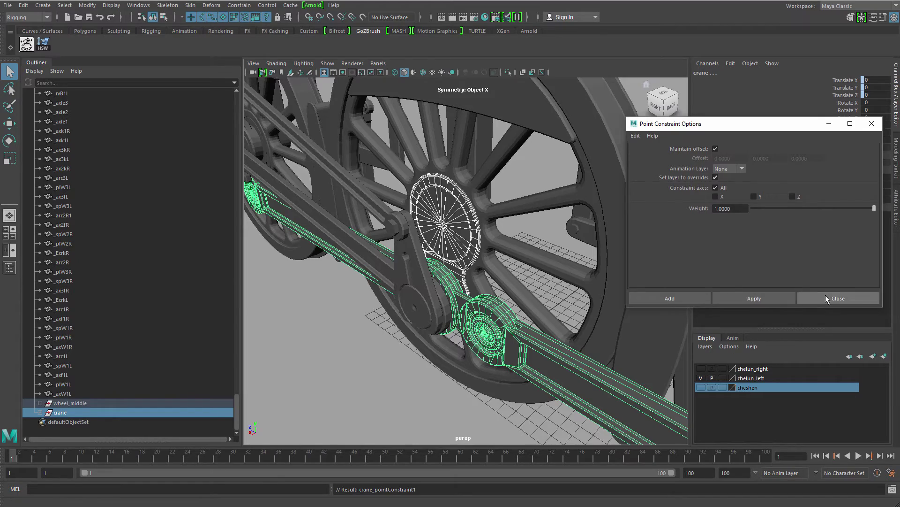
pyautogui.click(826, 299)
# - Play the animation to check that the coupling rod follows the wheel, and return to the first frame
pyautogui.scroll(-4, 525, 281)
pyautogui.keyDown('alt'); pyautogui.moveTo(422, 356); pyautogui.dragTo(516, 369); pyautogui.keyUp('alt')
pyautogui.hotkey('alt', 'v')
pyautogui.click(539, 357)
pyautogui.keyDown('alt'); pyautogui.moveTo(461, 316); pyautogui.dragTo(486, 315); pyautogui.keyUp('alt')
pyautogui.hotkey('alt', 'v')
pyautogui.hotkey('alt', 'shift', 'v')
pyautogui.keyDown('alt'); pyautogui.moveTo(538, 303); pyautogui.dragTo(406, 300); pyautogui.keyUp('alt')
pyautogui.scroll(4, 441, 323)
pyautogui.scroll(-3, 394, 277)
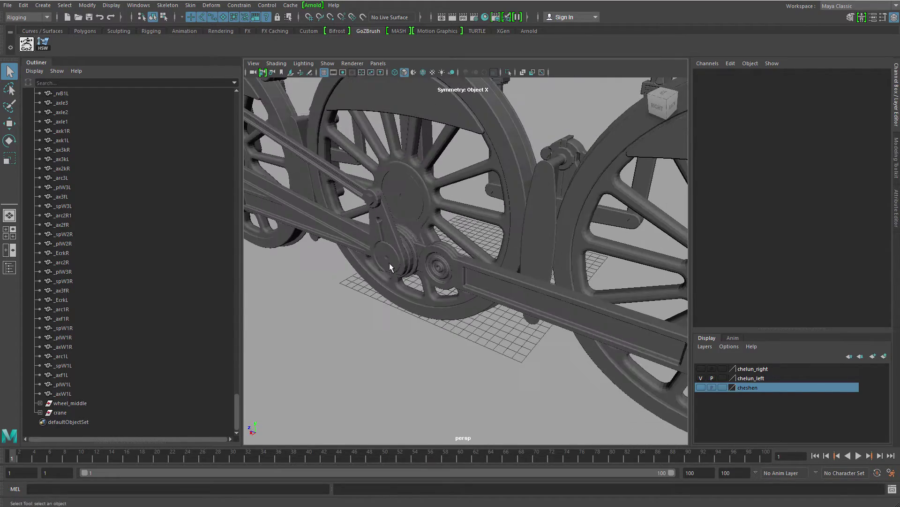
# - Point-constrain the eccentric crank _EcrkL to the middle wheel's hub piece _ax2fL
pyautogui.click(390, 252)
pyautogui.keyDown('alt'); pyautogui.moveTo(393, 253); pyautogui.dragTo(351, 274); pyautogui.keyUp('alt')
pyautogui.scroll(3, 462, 235)
pyautogui.keyDown('alt'); pyautogui.moveTo(460, 232); pyautogui.dragTo(476, 194); pyautogui.keyUp('alt')
pyautogui.click(469, 178)
pyautogui.click(381, 201)
pyautogui.click(476, 195)
pyautogui.press('w')
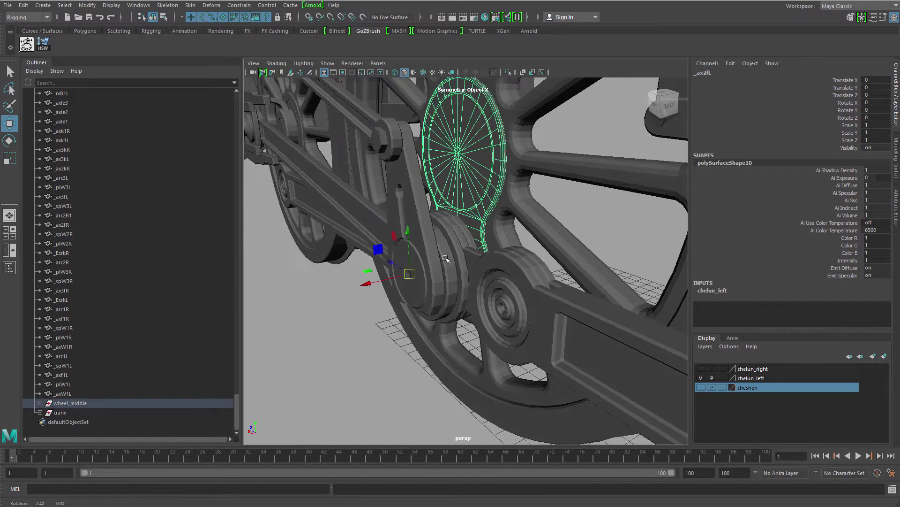
pyautogui.scroll(3, 426, 317)
pyautogui.scroll(-2, 430, 257)
pyautogui.scroll(-2, 491, 238)
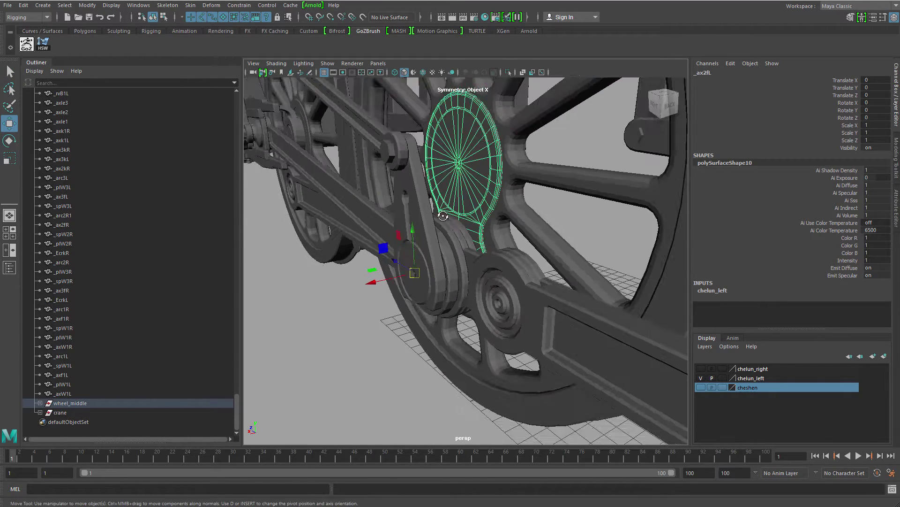
pyautogui.keyDown('alt'); pyautogui.moveTo(444, 216); pyautogui.dragTo(437, 212); pyautogui.keyUp('alt')
pyautogui.click(401, 199)
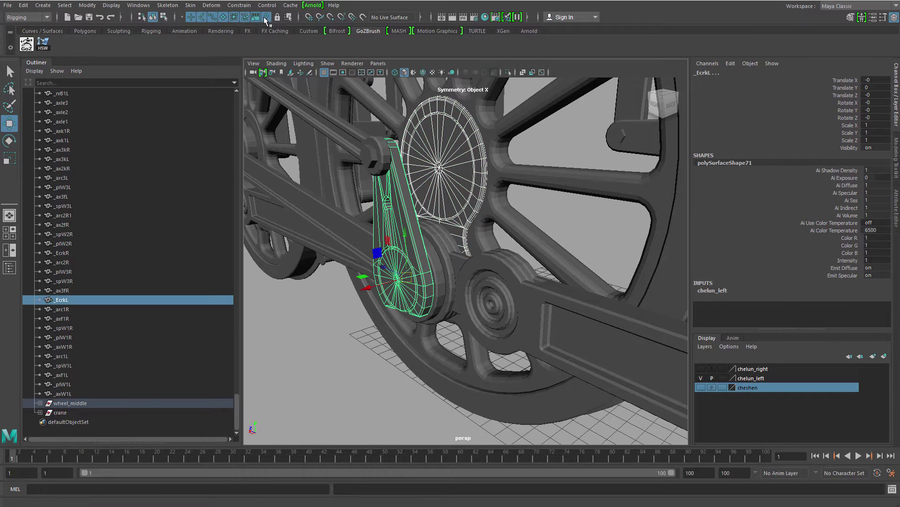
pyautogui.click(239, 5)
pyautogui.click(256, 37)
# - Try rotating a part at the middle wheel's crank and undo the rotation
pyautogui.keyDown('alt'); pyautogui.moveTo(356, 318); pyautogui.dragTo(382, 287); pyautogui.keyUp('alt')
pyautogui.click(381, 333)
pyautogui.scroll(3, 381, 286)
pyautogui.press('q')
pyautogui.click(412, 241)
pyautogui.press('e')
pyautogui.moveTo(425, 246); pyautogui.dragTo(528, 161)
pyautogui.hotkey('ctrl', 'z')
# - Orient-constrain the eccentric crank _EcrkL to the middle wheel's outer rim _arc2L
pyautogui.press('q')
pyautogui.click(528, 160)
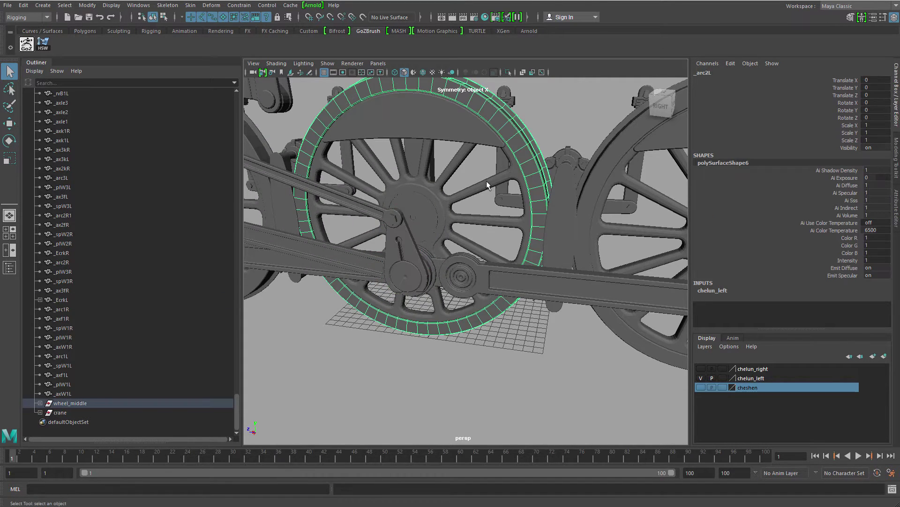
pyautogui.click(404, 238)
pyautogui.keyDown('alt'); pyautogui.moveTo(396, 234); pyautogui.dragTo(349, 177); pyautogui.keyUp('alt')
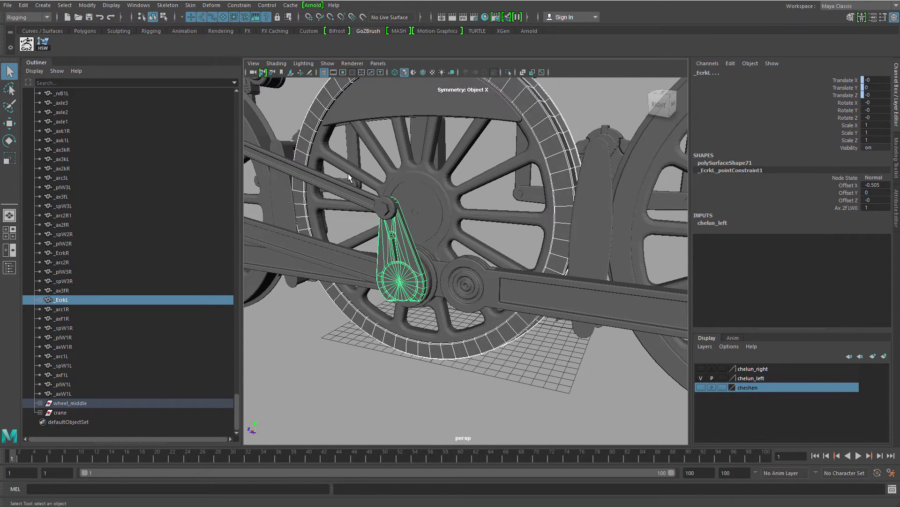
pyautogui.click(240, 6)
pyautogui.click(249, 48)
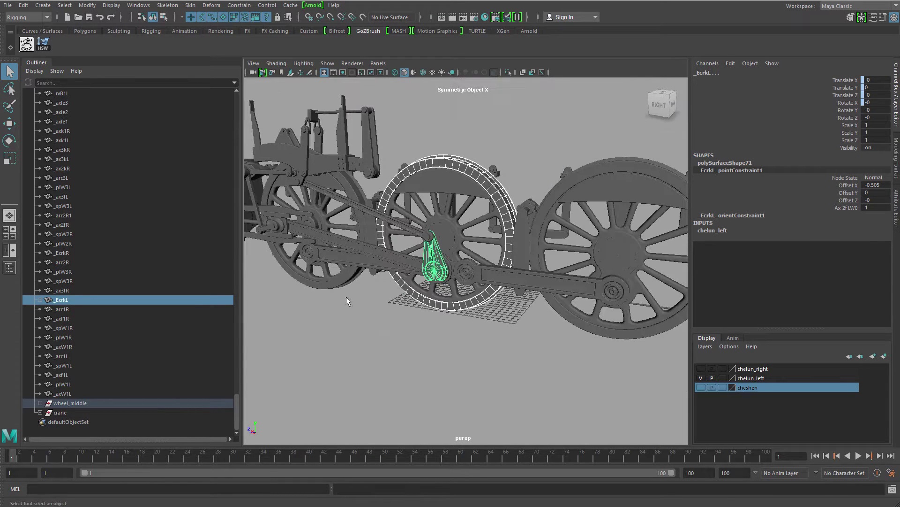
# - Play the animation to check that the eccentric crank follows the middle wheel, and return to the first frame
pyautogui.click(347, 296)
pyautogui.hotkey('alt', 'v')
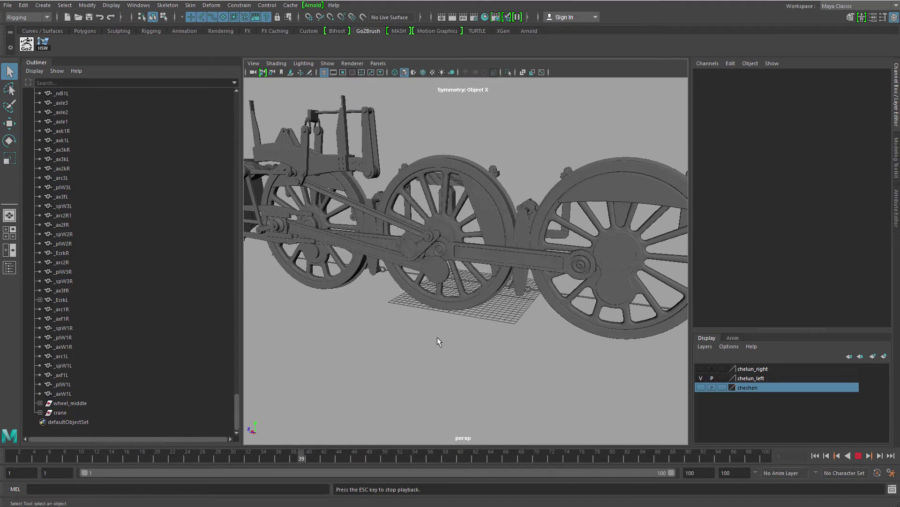
pyautogui.press('Escape')
pyautogui.hotkey('alt', 'shift', 'v')
# - Group the rear wheel parts _ax3kL, _arc3L, _plW3L and _spW3L with the coupling rod _SDrdL and name the group wheel_back
pyautogui.keyDown('alt'); pyautogui.moveTo(538, 281); pyautogui.dragTo(554, 273); pyautogui.keyUp('alt')
pyautogui.click(513, 242)
pyautogui.keyDown('shift'); pyautogui.click(570, 174); pyautogui.keyUp('shift')
pyautogui.keyDown('shift'); pyautogui.click(569, 150); pyautogui.keyUp('shift')
pyautogui.keyDown('shift'); pyautogui.click(594, 178); pyautogui.keyUp('shift')
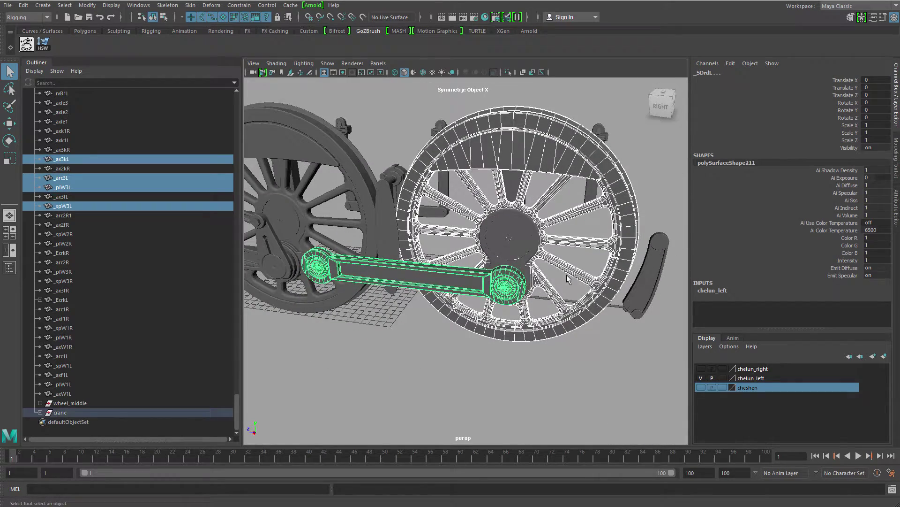
pyautogui.hotkey('ctrl', 'g')
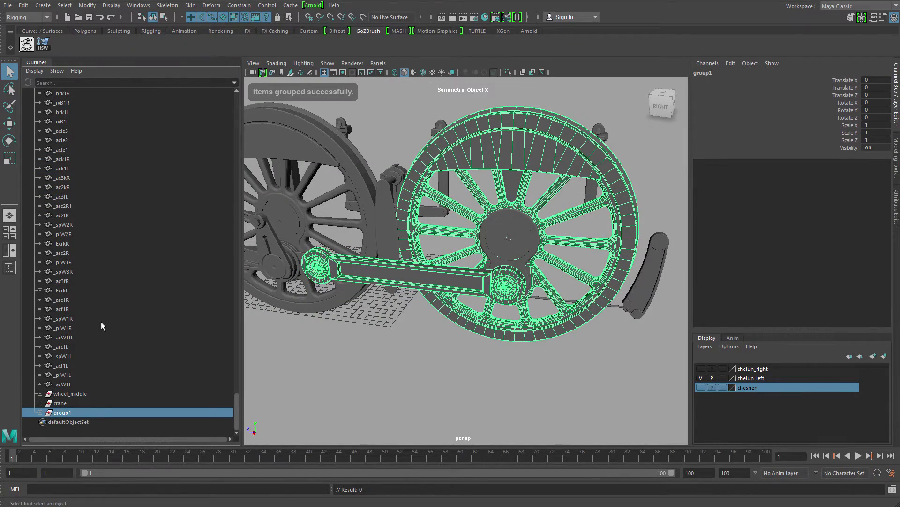
pyautogui.doubleClick(63, 413)
pyautogui.write('wheel_back')
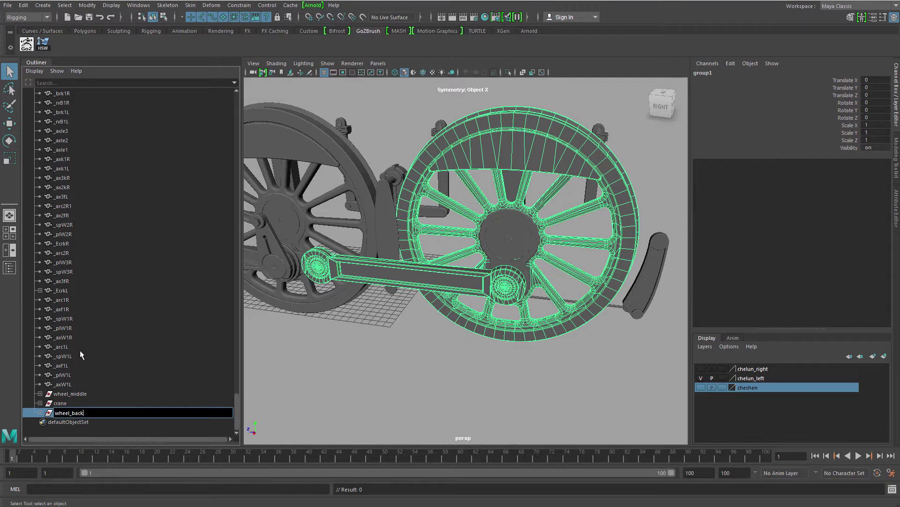
# - Try adding the rear wheel's hub piece _ax3fL to the wheel_back group and undo it
pyautogui.keyDown('alt'); pyautogui.moveTo(510, 364); pyautogui.dragTo(510, 349, button='middle'); pyautogui.keyUp('alt')
pyautogui.keyDown('alt'); pyautogui.moveTo(511, 349); pyautogui.dragTo(463, 277); pyautogui.keyUp('alt')
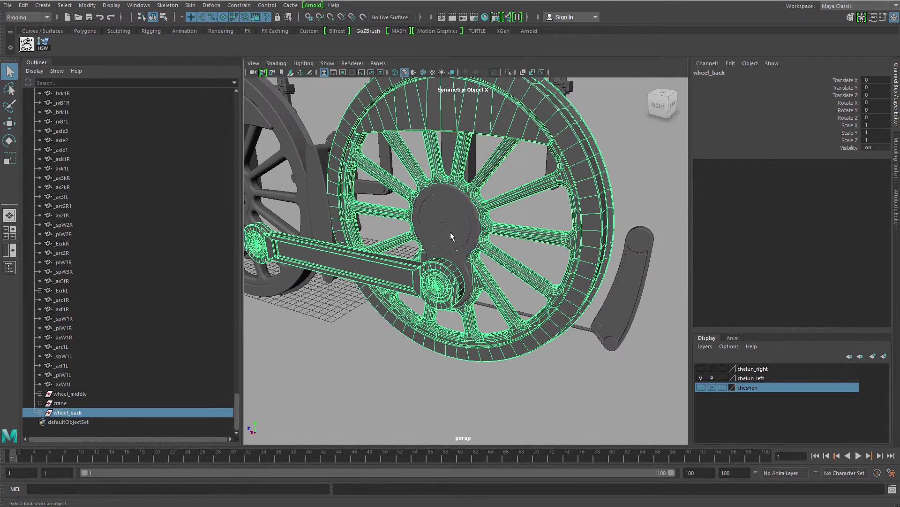
pyautogui.click(450, 232)
pyautogui.keyDown('ctrl'); pyautogui.click(83, 414); pyautogui.keyUp('ctrl')
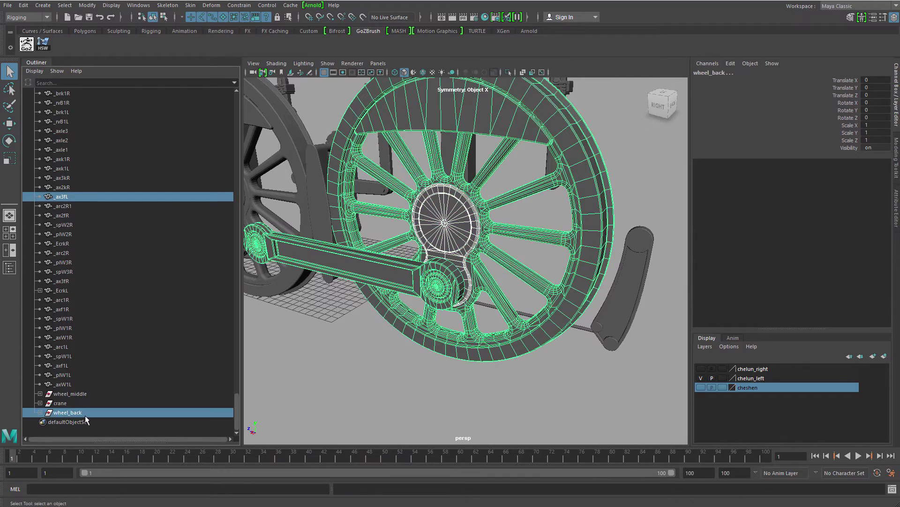
pyautogui.hotkey('ctrl', 'z')
pyautogui.hotkey('shift', 'z')
pyautogui.scroll(5, 451, 305)
pyautogui.hotkey('ctrl', 'z')
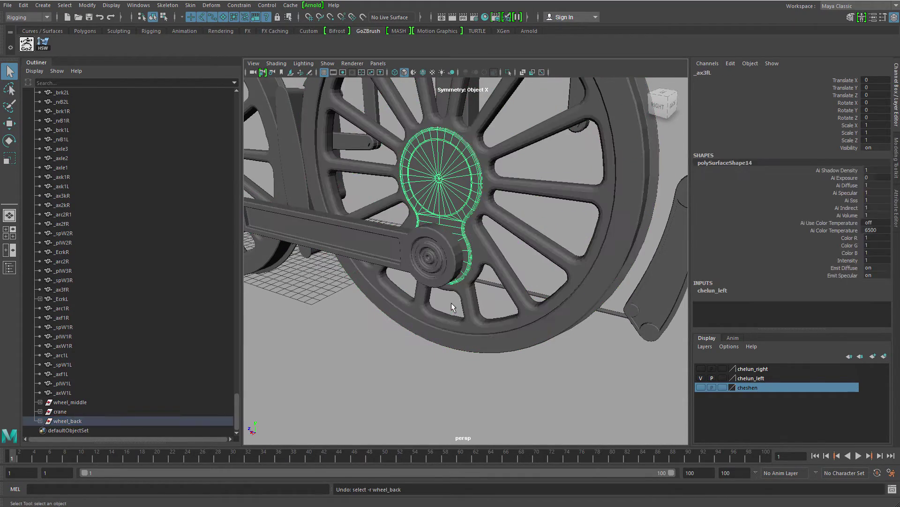
pyautogui.hotkey('ctrl', 'z')
pyautogui.hotkey('ctrl', 'z')
pyautogui.click(428, 342)
pyautogui.click(464, 212)
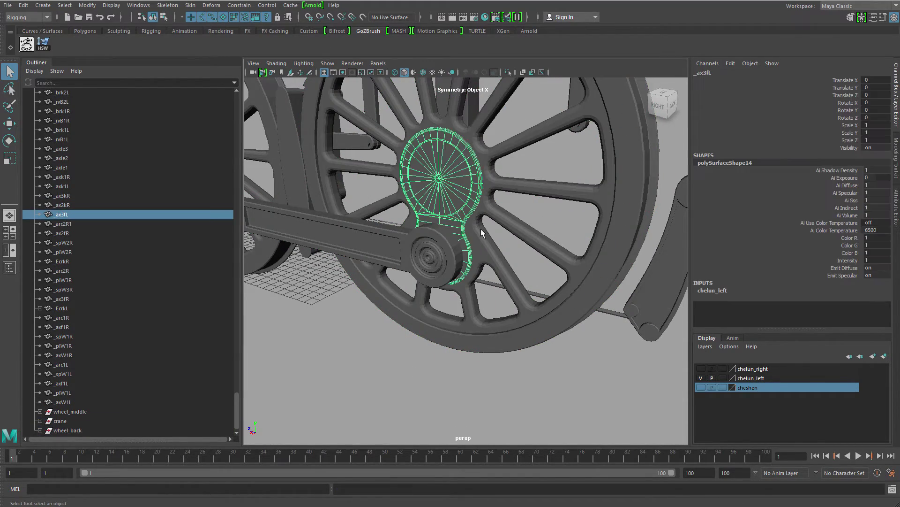
pyautogui.hotkey('ctrl', 'z')
pyautogui.hotkey('shift', 'z')
# - Move the coupling rod _SDrdL out of wheel_back into the crane group and play the animation as a check
pyautogui.click(65, 430)
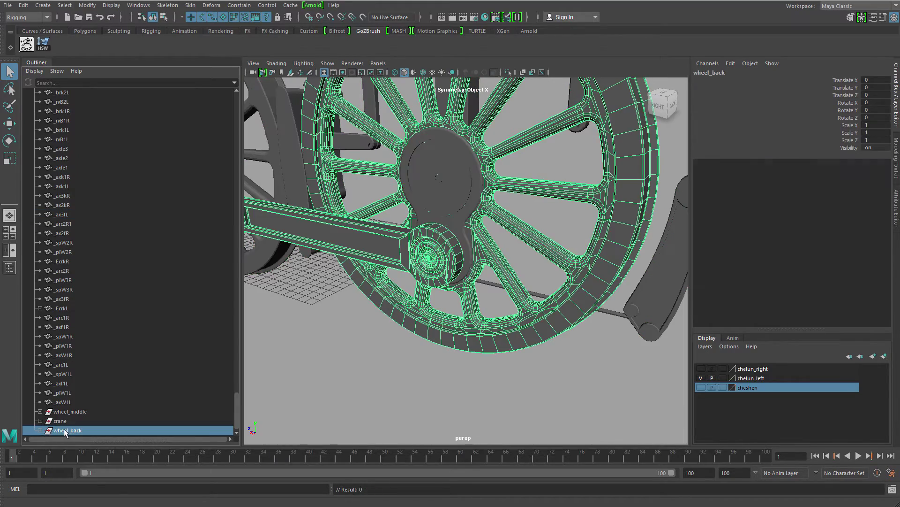
pyautogui.keyDown('alt'); pyautogui.moveTo(462, 237); pyautogui.dragTo(419, 248); pyautogui.keyUp('alt')
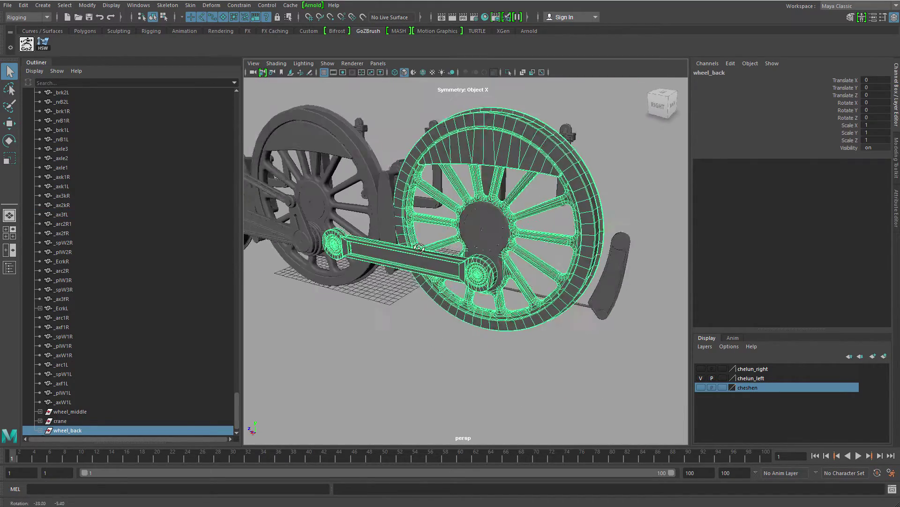
pyautogui.click(419, 247)
pyautogui.press('f')
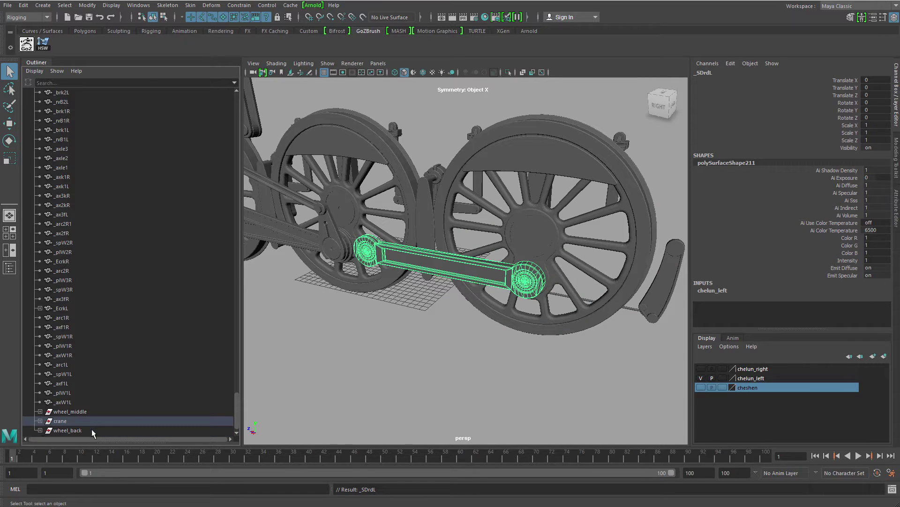
pyautogui.click(328, 375)
pyautogui.hotkey('alt', 'v')
pyautogui.press('Escape')
# - Move the rear wheel's hub piece _ax3fL into the wheel_back group
pyautogui.click(525, 257)
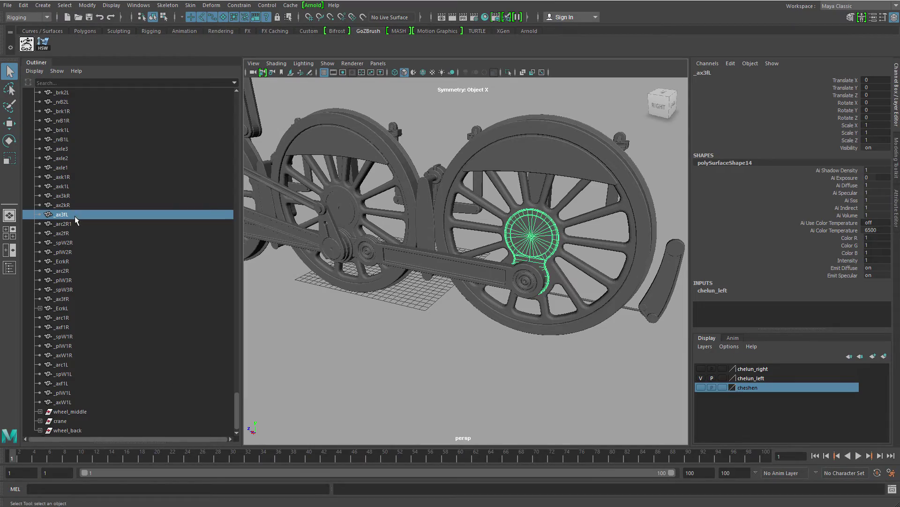
pyautogui.click(88, 430)
pyautogui.scroll(-1, 94, 422)
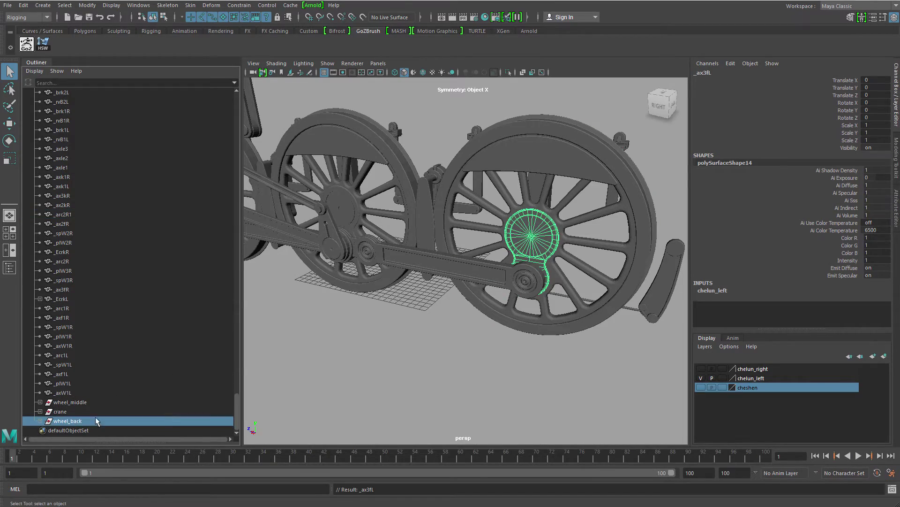
# - Snap the pivot of the wheel_back group to the centre vertex of the rear wheel's hub
pyautogui.press('f')
pyautogui.press('e')
pyautogui.keyDown('alt'); pyautogui.moveTo(505, 253); pyautogui.dragTo(559, 389, button='right'); pyautogui.keyUp('alt')
pyautogui.keyDown('alt'); pyautogui.moveTo(559, 389); pyautogui.dragTo(451, 307, button='middle'); pyautogui.keyUp('alt')
pyautogui.keyDown('alt'); pyautogui.moveTo(450, 308); pyautogui.dragTo(460, 291); pyautogui.keyUp('alt')
pyautogui.press('w')
pyautogui.press('d')
pyautogui.press('v')
pyautogui.moveTo(349, 267); pyautogui.dragTo(379, 252, button='middle')
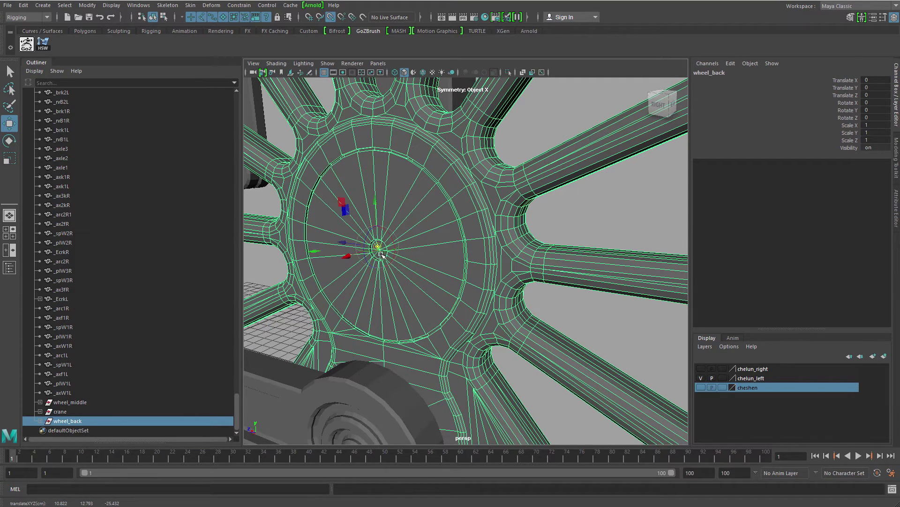
pyautogui.keyDown('alt'); pyautogui.moveTo(345, 210); pyautogui.dragTo(301, 220, button='right'); pyautogui.keyUp('alt')
pyautogui.keyDown('alt'); pyautogui.moveTo(506, 255); pyautogui.dragTo(553, 259); pyautogui.keyUp('alt')
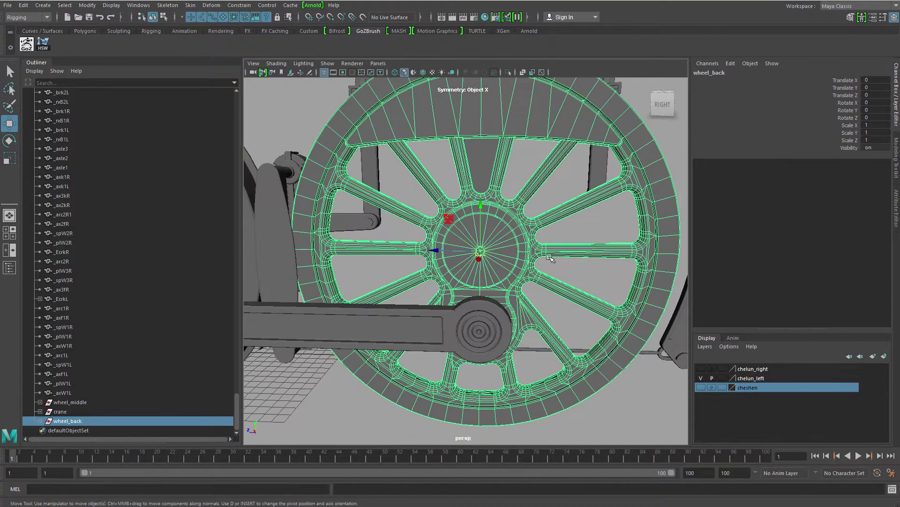
# - Isolate the rear wheel's hub piece _ax3fL and show it in the side view
pyautogui.click(520, 253)
pyautogui.hotkey('ctrl', '1')
pyautogui.keyDown('alt'); pyautogui.moveTo(501, 266); pyautogui.dragTo(459, 235, button='middle'); pyautogui.keyUp('alt')
pyautogui.keyDown('alt'); pyautogui.moveTo(459, 235); pyautogui.dragTo(544, 270, button='right'); pyautogui.keyUp('alt')
pyautogui.keyDown('alt'); pyautogui.moveTo(544, 270); pyautogui.dragTo(539, 251, button='middle'); pyautogui.keyUp('alt')
pyautogui.press('space')
pyautogui.moveTo(538, 248); pyautogui.dragTo(581, 248)
pyautogui.keyDown('alt'); pyautogui.moveTo(536, 249); pyautogui.dragTo(424, 241, button='right'); pyautogui.keyUp('alt')
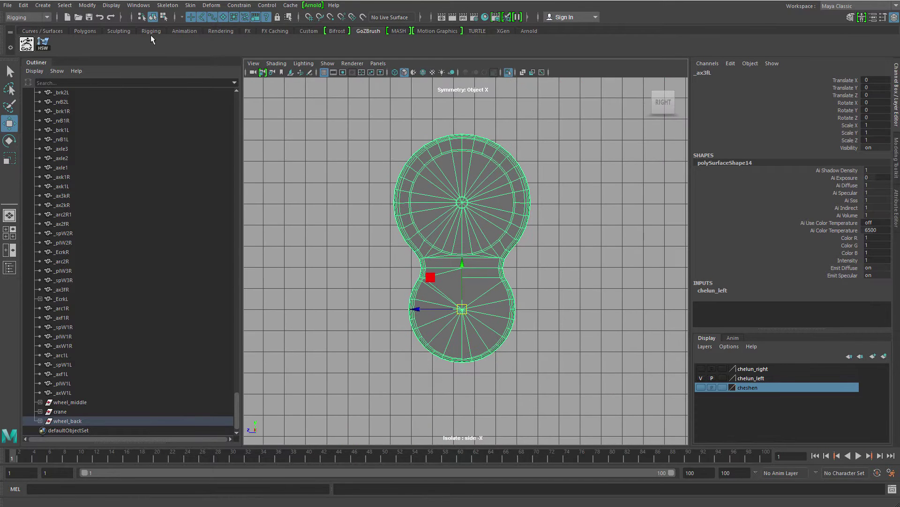
# - Create a two-joint chain in wireframe display, running from the hub's centre vertex straight down to the crank pin end
pyautogui.click(163, 9)
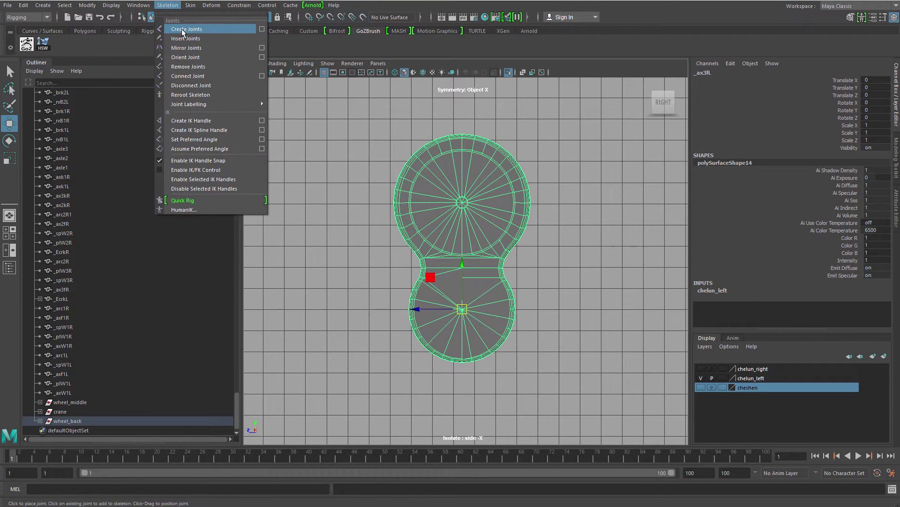
pyautogui.click(180, 27)
pyautogui.press('4')
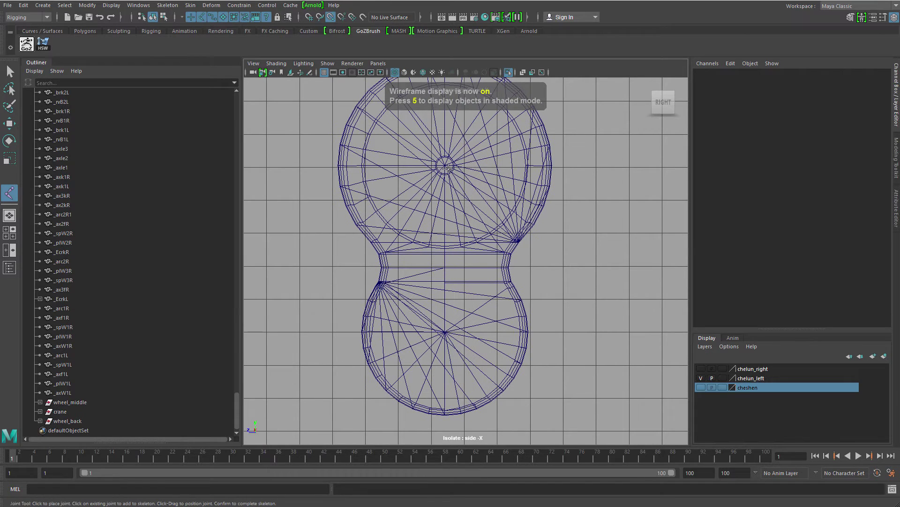
pyautogui.click(445, 165)
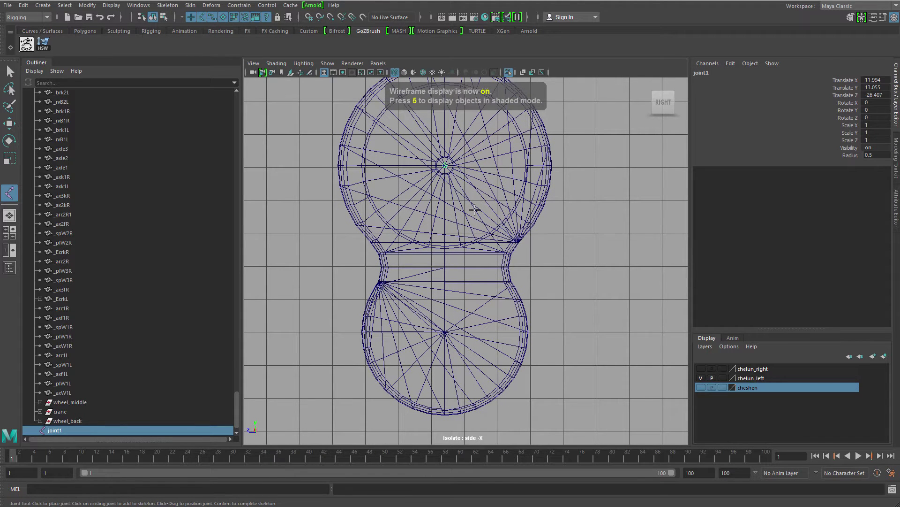
pyautogui.moveTo(446, 179); pyautogui.dragTo(445, 322)
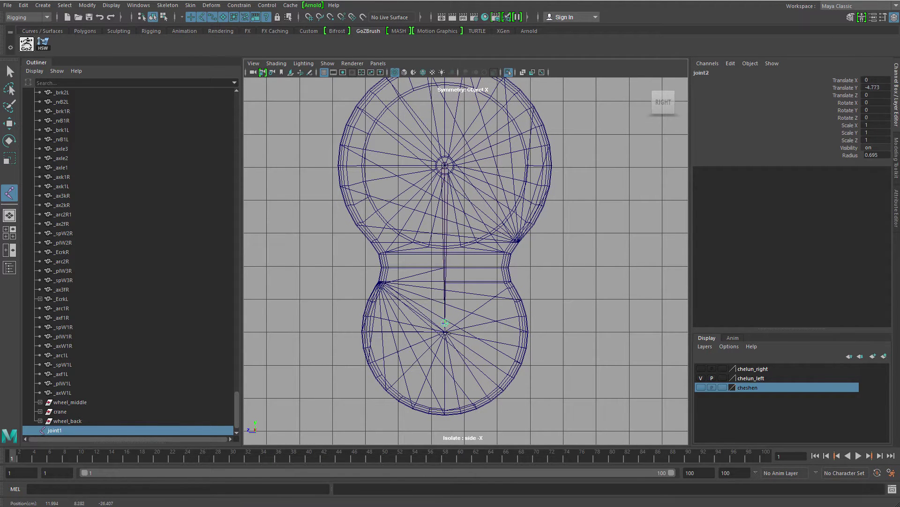
pyautogui.press('Return')
# - Snap the chain's end joint onto the centre vertex of the hub piece's crank pin end
pyautogui.keyDown('alt'); pyautogui.moveTo(466, 315); pyautogui.dragTo(453, 251, button='middle'); pyautogui.keyUp('alt')
pyautogui.keyDown('alt'); pyautogui.moveTo(454, 251); pyautogui.dragTo(478, 284, button='right'); pyautogui.keyUp('alt')
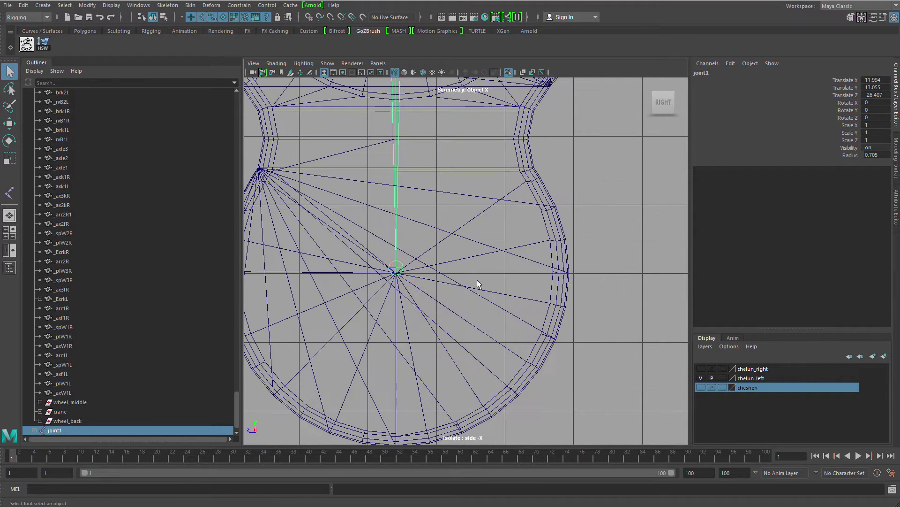
pyautogui.click(399, 270)
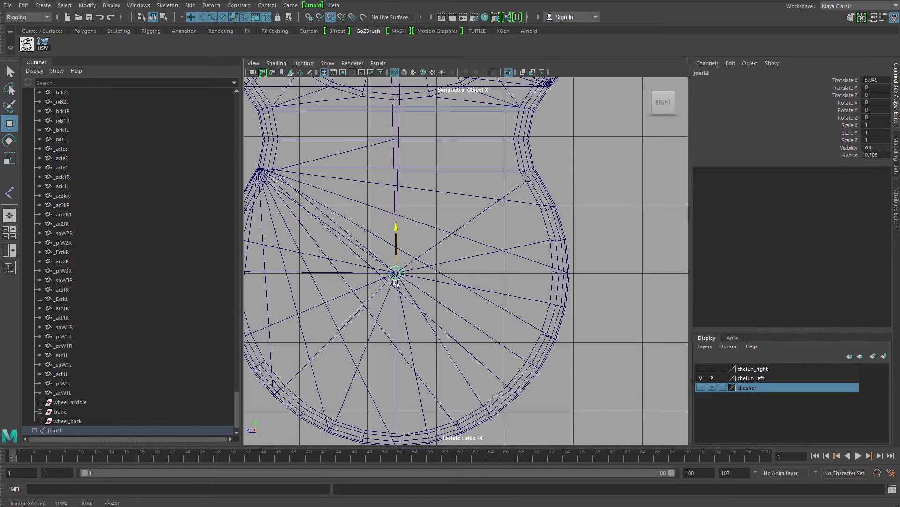
# - Examine the joint chain from the perspective and front views to check its alignment with the hub piece
pyautogui.keyDown('alt'); pyautogui.moveTo(461, 267); pyautogui.dragTo(503, 243, button='middle'); pyautogui.keyUp('alt')
pyautogui.press('space')
pyautogui.moveTo(477, 270); pyautogui.dragTo(414, 275)
pyautogui.keyDown('alt'); pyautogui.moveTo(413, 275); pyautogui.dragTo(366, 225, button='right'); pyautogui.keyUp('alt')
pyautogui.keyDown('alt'); pyautogui.moveTo(365, 225); pyautogui.dragTo(381, 222); pyautogui.keyUp('alt')
pyautogui.press('q')
pyautogui.click(464, 228)
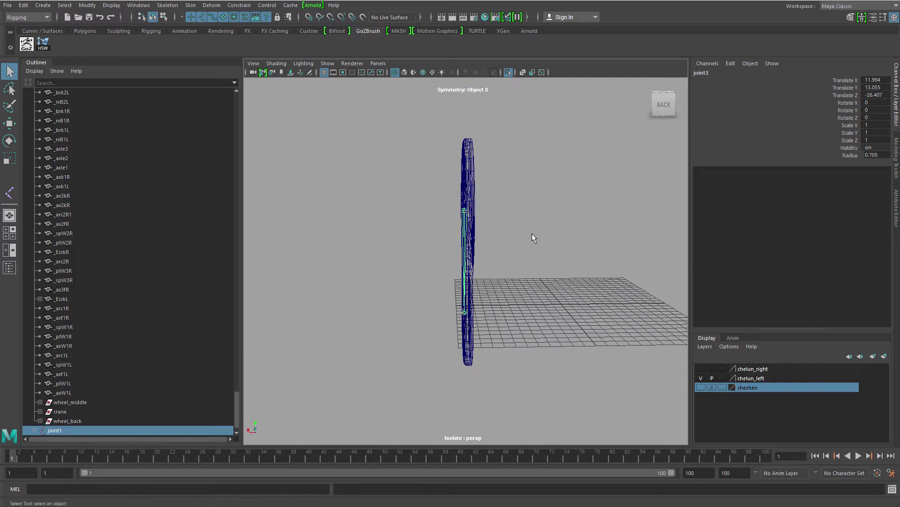
pyautogui.press('space')
pyautogui.moveTo(531, 232); pyautogui.dragTo(533, 269)
pyautogui.press('f')
pyautogui.keyDown('alt'); pyautogui.moveTo(503, 253); pyautogui.dragTo(439, 258, button='right'); pyautogui.keyUp('alt')
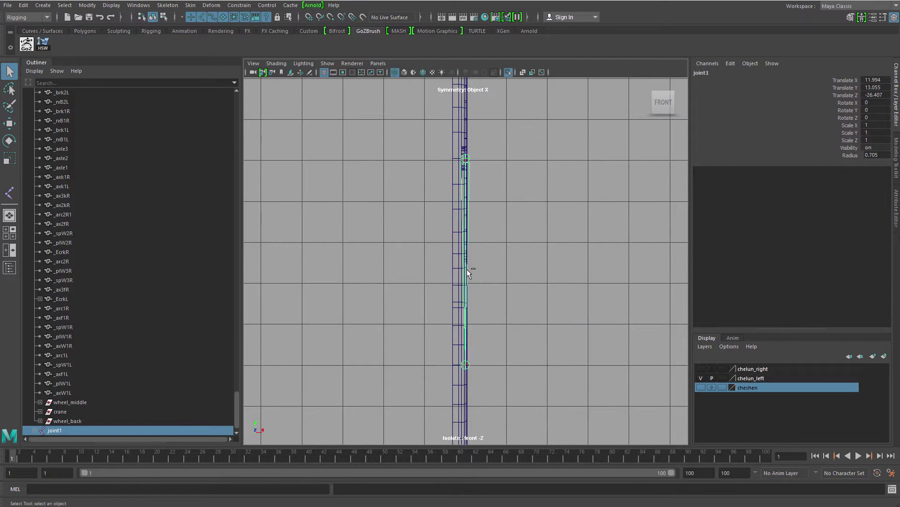
pyautogui.click(455, 375)
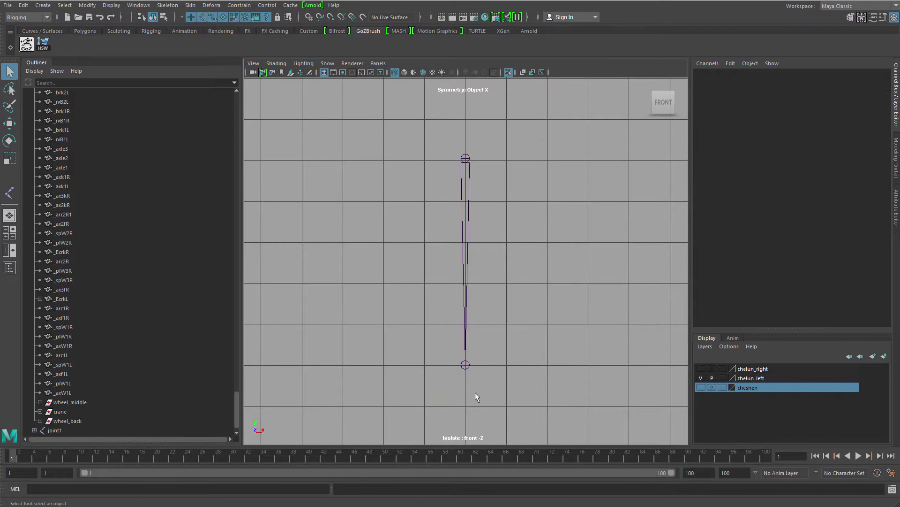
pyautogui.click(465, 365)
pyautogui.keyDown('alt'); pyautogui.moveTo(477, 387); pyautogui.dragTo(493, 381, button='right'); pyautogui.keyUp('alt')
pyautogui.keyDown('alt'); pyautogui.moveTo(488, 328); pyautogui.dragTo(483, 217, button='middle'); pyautogui.keyUp('alt')
pyautogui.keyDown('alt'); pyautogui.moveTo(482, 217); pyautogui.dragTo(514, 342, button='right'); pyautogui.keyUp('alt')
pyautogui.keyDown('alt'); pyautogui.moveTo(469, 288); pyautogui.dragTo(466, 441, button='middle'); pyautogui.keyUp('alt')
pyautogui.keyDown('alt'); pyautogui.moveTo(469, 160); pyautogui.dragTo(485, 334, button='middle'); pyautogui.keyUp('alt')
pyautogui.keyDown('alt'); pyautogui.moveTo(483, 183); pyautogui.dragTo(488, 260, button='middle'); pyautogui.keyUp('alt')
pyautogui.press('space')
pyautogui.moveTo(502, 255); pyautogui.dragTo(514, 240)
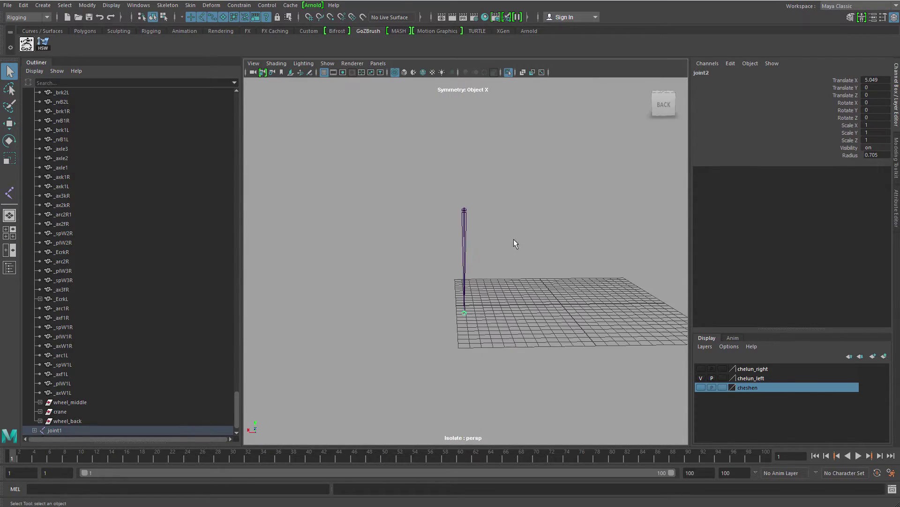
# - Isolate the joint1 chain and create an IK handle from its hub joint to its crank pin joint
pyautogui.hotkey('ctrl', '1')
pyautogui.keyDown('alt'); pyautogui.moveTo(424, 269); pyautogui.dragTo(467, 245); pyautogui.keyUp('alt')
pyautogui.click(473, 254)
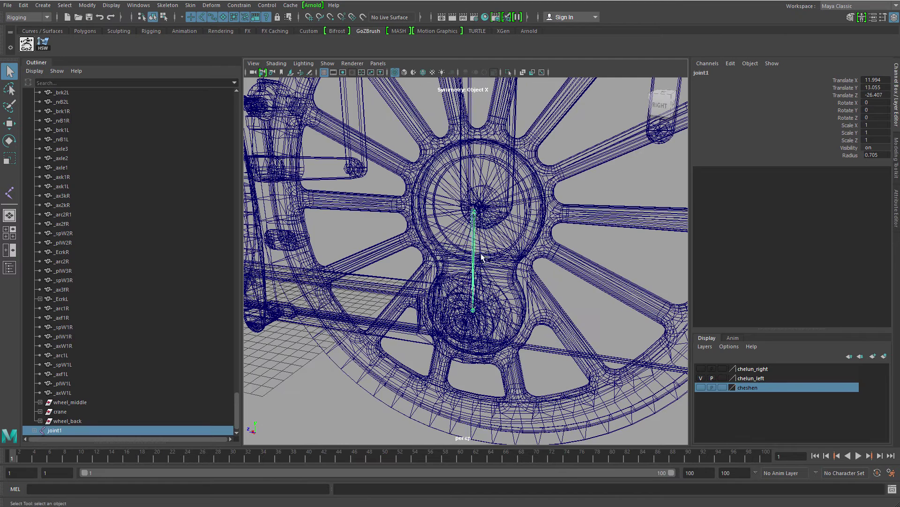
pyautogui.hotkey('ctrl', '1')
pyautogui.keyDown('alt'); pyautogui.moveTo(471, 264); pyautogui.dragTo(453, 249, button='middle'); pyautogui.keyUp('alt')
pyautogui.keyDown('alt'); pyautogui.moveTo(451, 252); pyautogui.dragTo(285, 147); pyautogui.keyUp('alt')
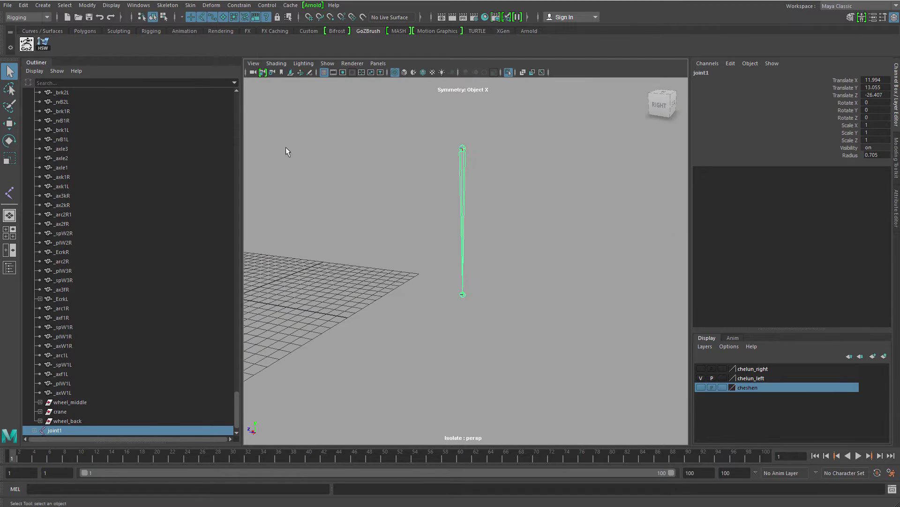
pyautogui.click(171, 6)
pyautogui.click(206, 121)
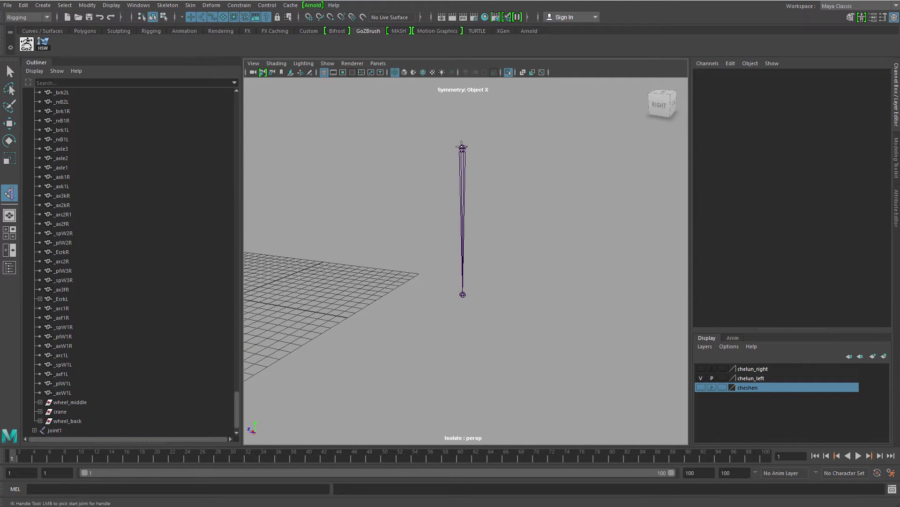
pyautogui.click(462, 147)
pyautogui.click(462, 294)
pyautogui.press('q')
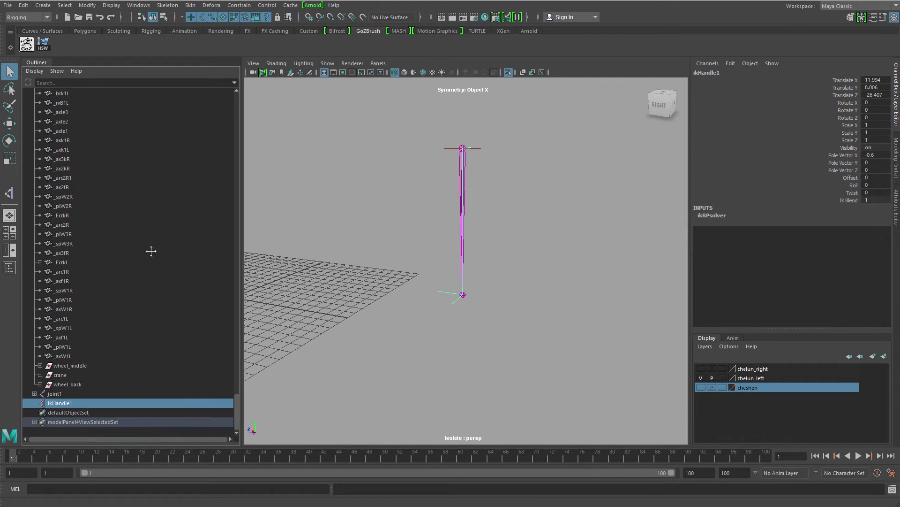
# - Rename the new IK handle after the back wheel
pyautogui.doubleClick(85, 404)
pyautogui.write('back')
pyautogui.press('BackSpace')
pyautogui.press('BackSpace')
pyautogui.press('BackSpace')
pyautogui.press('BackSpace')
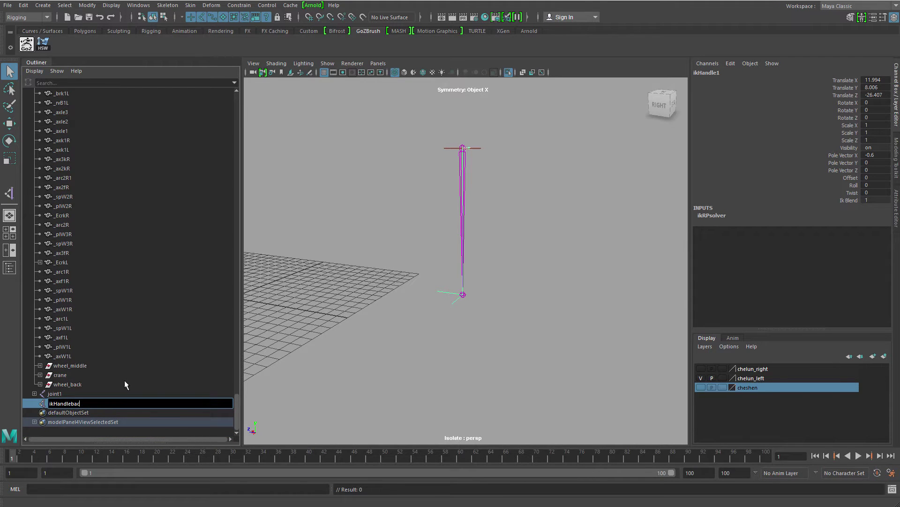
pyautogui.write('_')
pyautogui.write('_wheel')
pyautogui.press('Return')
# - Show all parts again, undo the trial edit of the IK handle, and delete the handle
pyautogui.scroll(-3, 439, 306)
pyautogui.hotkey('ctrl', '1')
pyautogui.scroll(-4, 469, 287)
pyautogui.press('w')
pyautogui.keyDown('alt'); pyautogui.moveTo(439, 306); pyautogui.dragTo(427, 269); pyautogui.keyUp('alt')
pyautogui.scroll(5, 440, 266)
pyautogui.hotkey('ctrl', 'z')
pyautogui.keyDown('alt'); pyautogui.moveTo(539, 127); pyautogui.dragTo(498, 144); pyautogui.keyUp('alt')
pyautogui.scroll(2, 498, 145)
pyautogui.keyDown('alt'); pyautogui.moveTo(426, 209); pyautogui.dragTo(378, 313, button='middle'); pyautogui.keyUp('alt')
pyautogui.scroll(3, 462, 254)
pyautogui.scroll(-3, 418, 200)
pyautogui.keyDown('alt'); pyautogui.moveTo(418, 201); pyautogui.dragTo(427, 208, button='middle'); pyautogui.keyUp('alt')
pyautogui.click(112, 420)
pyautogui.press('Delete')
# - Isolate the joint1 chain and create a single-chain solver IK handle from its hub joint to its crank pin joint
pyautogui.click(97, 420)
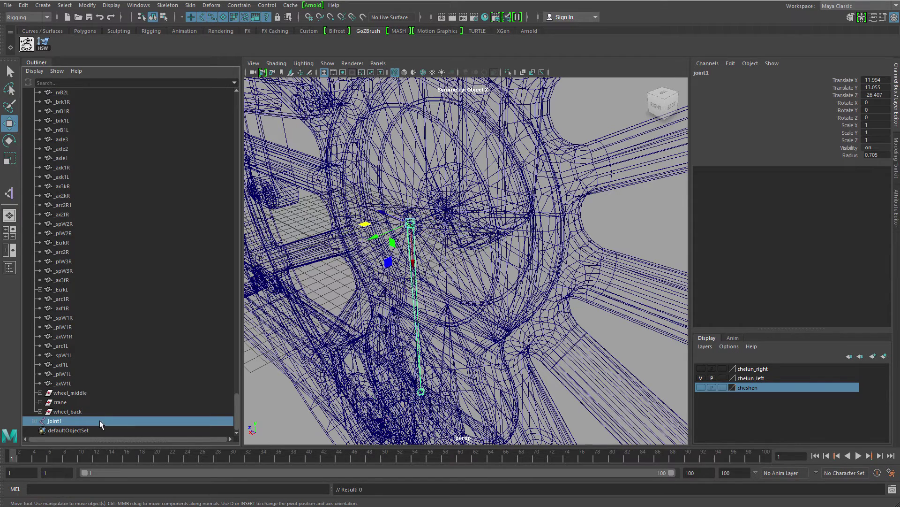
pyautogui.hotkey('ctrl', '1')
pyautogui.keyDown('alt'); pyautogui.moveTo(434, 326); pyautogui.dragTo(466, 236); pyautogui.keyUp('alt')
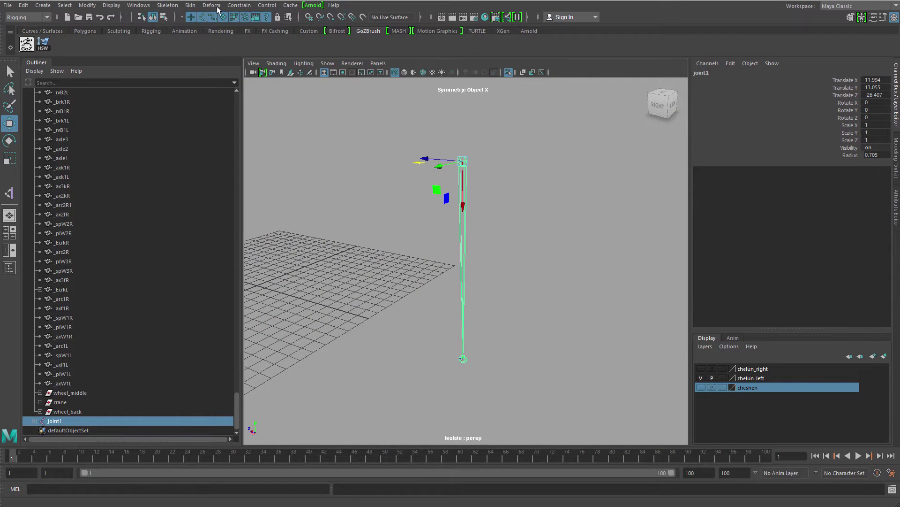
pyautogui.click(171, 8)
pyautogui.click(261, 121)
pyautogui.moveTo(37, 7); pyautogui.dragTo(160, 42)
pyautogui.click(243, 28)
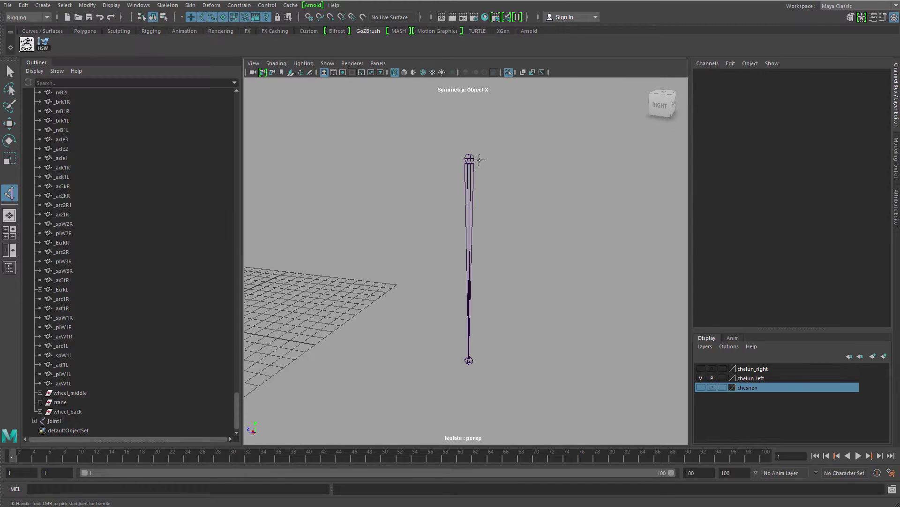
pyautogui.click(470, 160)
pyautogui.click(470, 362)
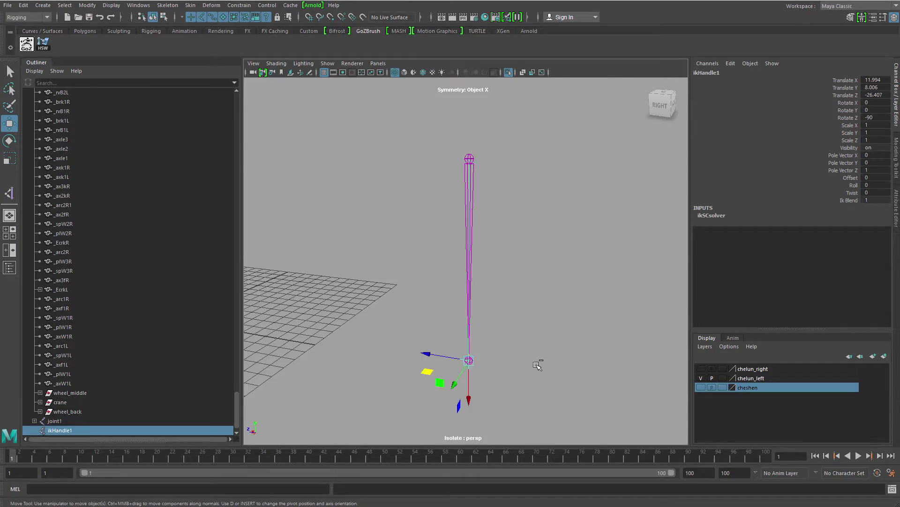
# - Show all parts again and try moving the IK handle away from the crank pin to test the joint chain
pyautogui.hotkey('ctrl', '1')
pyautogui.keyDown('alt'); pyautogui.moveTo(539, 364); pyautogui.dragTo(382, 313); pyautogui.keyUp('alt')
pyautogui.keyDown('alt'); pyautogui.moveTo(383, 313); pyautogui.dragTo(392, 282, button='middle'); pyautogui.keyUp('alt')
pyautogui.keyDown('alt'); pyautogui.moveTo(416, 331); pyautogui.dragTo(300, 300, button='right'); pyautogui.keyUp('alt')
pyautogui.keyDown('alt'); pyautogui.moveTo(300, 301); pyautogui.dragTo(471, 313); pyautogui.keyUp('alt')
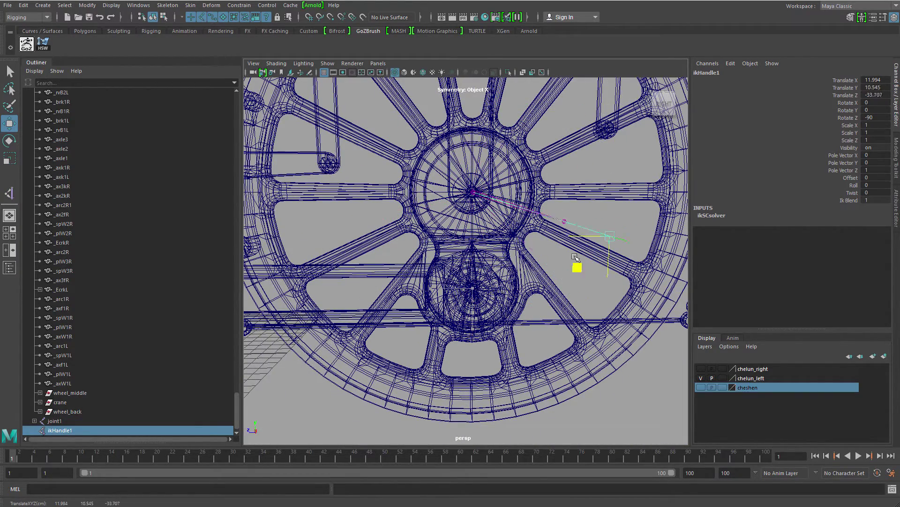
pyautogui.moveTo(384, 218); pyautogui.dragTo(437, 270)
# - Point-constrain the IK handle to the rear side rod, selecting the rod before the handle
pyautogui.keyDown('alt'); pyautogui.moveTo(464, 254); pyautogui.dragTo(422, 262, button='right'); pyautogui.keyUp('alt')
pyautogui.keyDown('alt'); pyautogui.moveTo(488, 290); pyautogui.dragTo(436, 286); pyautogui.keyUp('alt')
pyautogui.keyDown('alt'); pyautogui.moveTo(436, 286); pyautogui.dragTo(467, 281, button='right'); pyautogui.keyUp('alt')
pyautogui.press('q')
pyautogui.click(467, 275)
pyautogui.press('w')
pyautogui.keyDown('alt'); pyautogui.moveTo(467, 274); pyautogui.dragTo(408, 272); pyautogui.keyUp('alt')
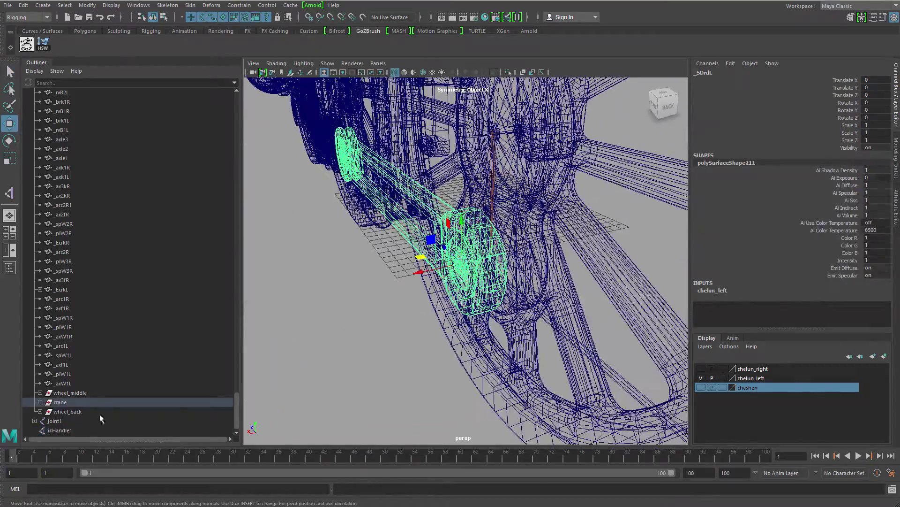
pyautogui.keyDown('ctrl'); pyautogui.click(70, 430); pyautogui.keyUp('ctrl')
pyautogui.keyDown('alt'); pyautogui.moveTo(393, 327); pyautogui.dragTo(464, 323); pyautogui.keyUp('alt')
pyautogui.keyDown('alt'); pyautogui.moveTo(464, 323); pyautogui.dragTo(422, 309, button='right'); pyautogui.keyUp('alt')
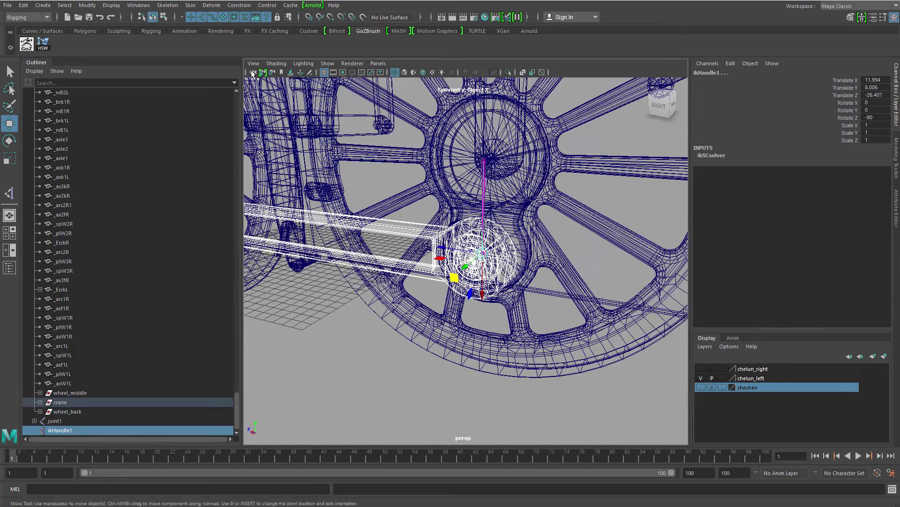
pyautogui.click(239, 5)
pyautogui.click(260, 40)
# - Play the animation to check that the joint chain follows the side rod, and return to the first frame
pyautogui.scroll(-5, 480, 221)
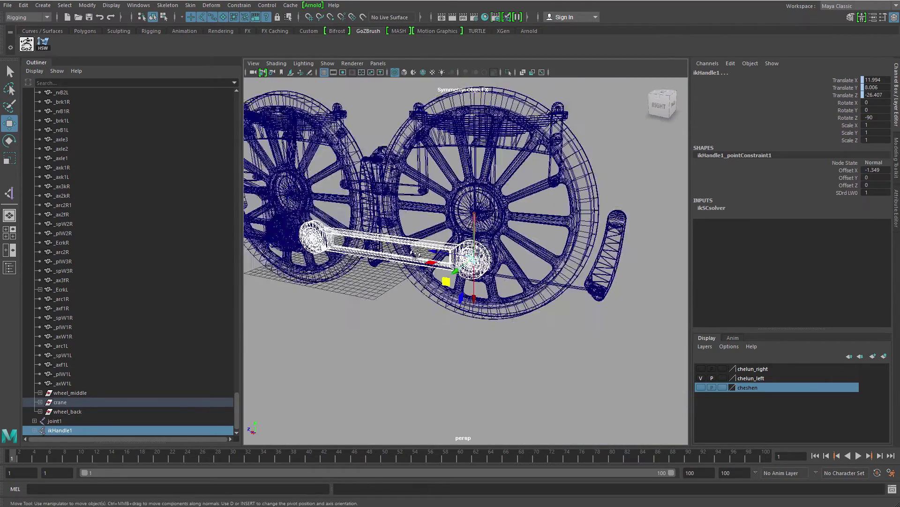
pyautogui.hotkey('alt', 'v')
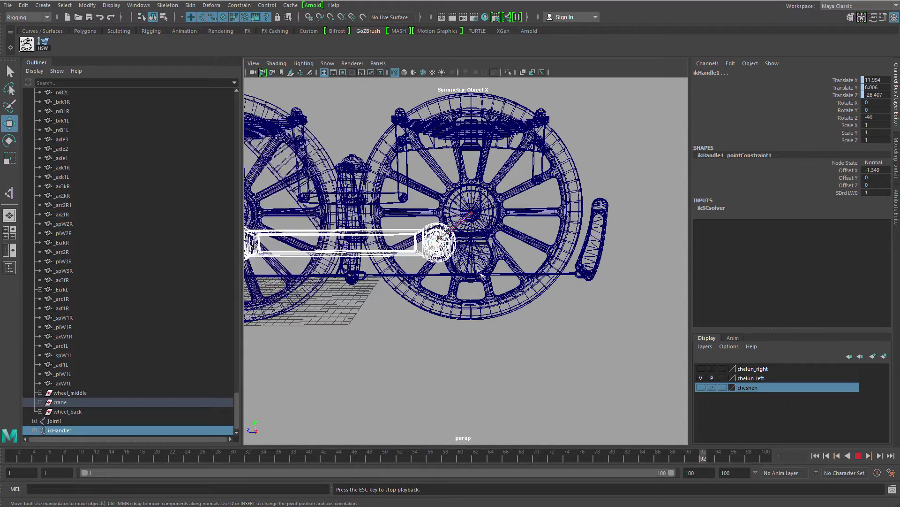
pyautogui.hotkey('alt', 'shift', 'v')
pyautogui.scroll(4, 453, 294)
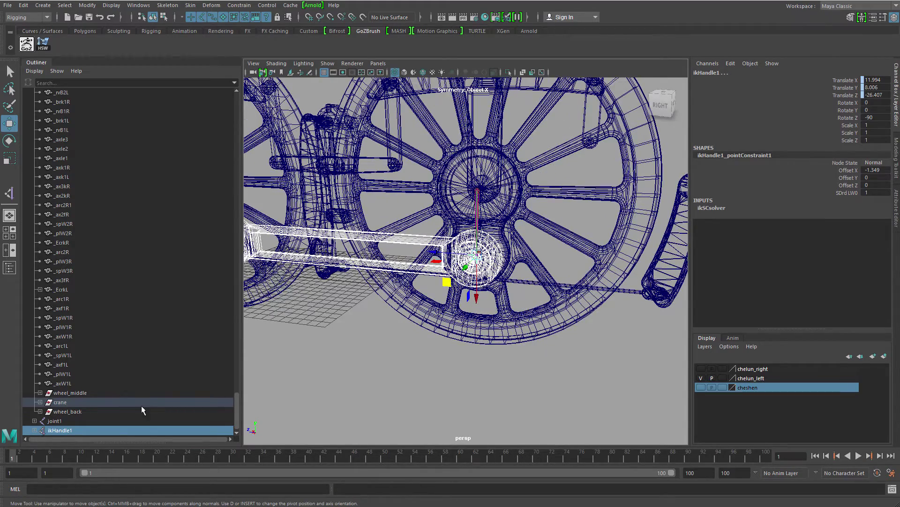
# - Rename the IK handle to ikHandleback_wheel
pyautogui.scroll(-1, 141, 406)
pyautogui.doubleClick(84, 422)
pyautogui.doubleClick(90, 413)
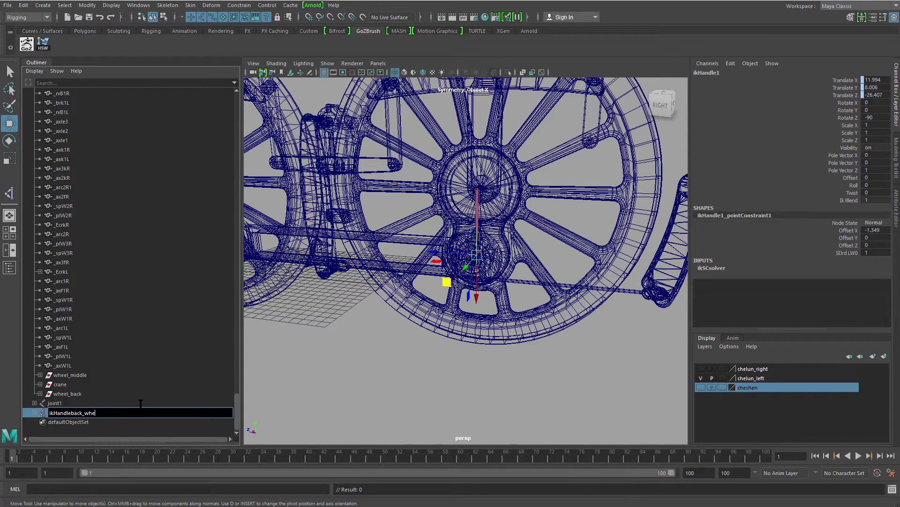
# - Rename the hub joint to jt_back_wheel and its child joint to jt_back_wheel_end
pyautogui.click(71, 402)
pyautogui.scroll(-1, 75, 401)
pyautogui.doubleClick(75, 390)
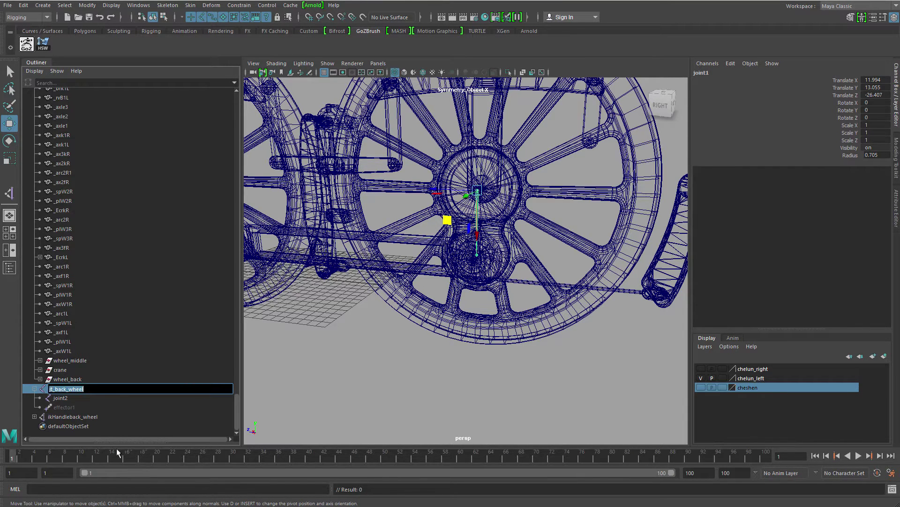
pyautogui.doubleClick(93, 403)
pyautogui.write('jt_back_wheel')
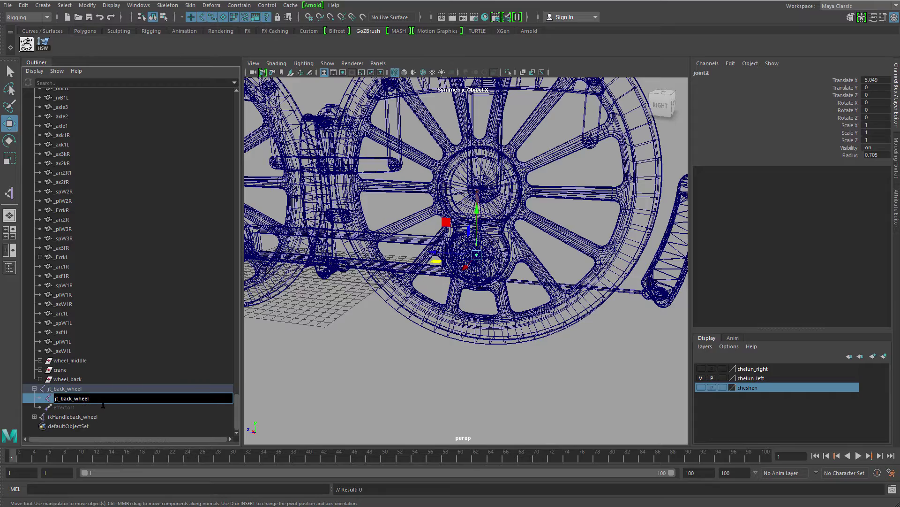
pyautogui.write('_end')
pyautogui.press('Return')
# - Orient-constrain the wheel_back group to the jt_back_wheel joint through the constraint options
pyautogui.scroll(-5, 486, 324)
pyautogui.keyDown('alt'); pyautogui.moveTo(487, 324); pyautogui.dragTo(502, 319); pyautogui.keyUp('alt')
pyautogui.click(497, 337)
pyautogui.keyDown('alt'); pyautogui.moveTo(375, 319); pyautogui.dragTo(442, 289, button='right'); pyautogui.keyUp('alt')
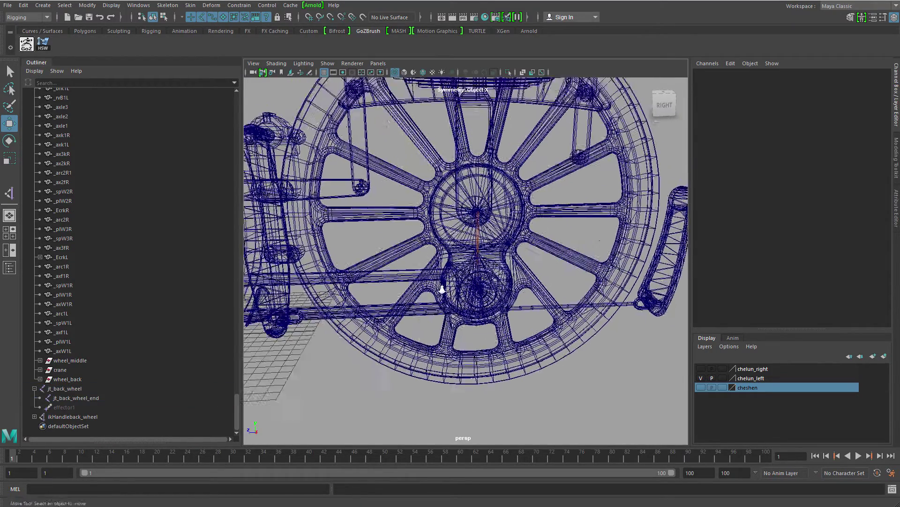
pyautogui.press('q')
pyautogui.scroll(3, 495, 192)
pyautogui.click(499, 183)
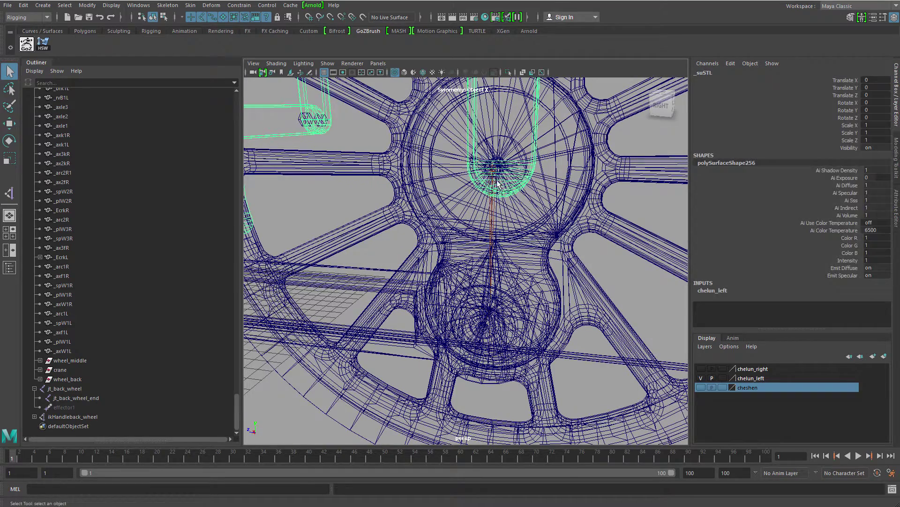
pyautogui.click(496, 206)
pyautogui.keyDown('ctrl'); pyautogui.click(68, 379); pyautogui.keyUp('ctrl')
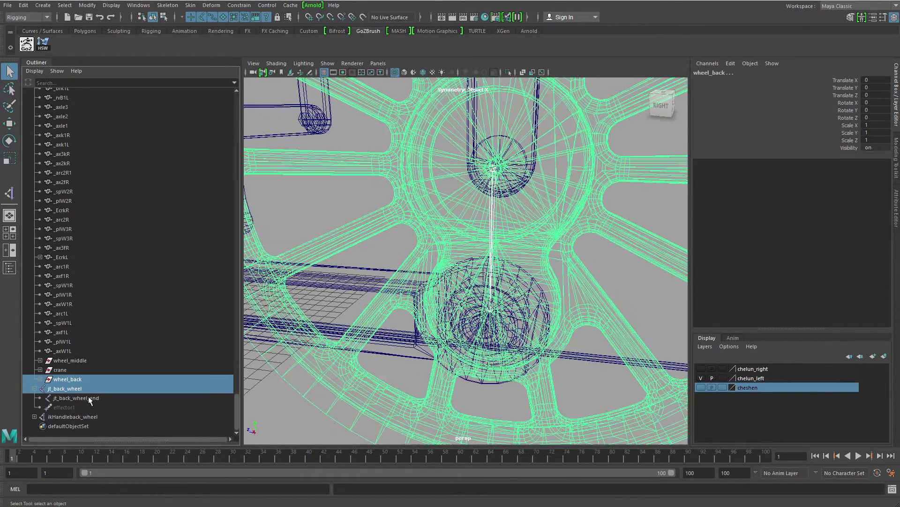
pyautogui.press('f')
pyautogui.click(238, 6)
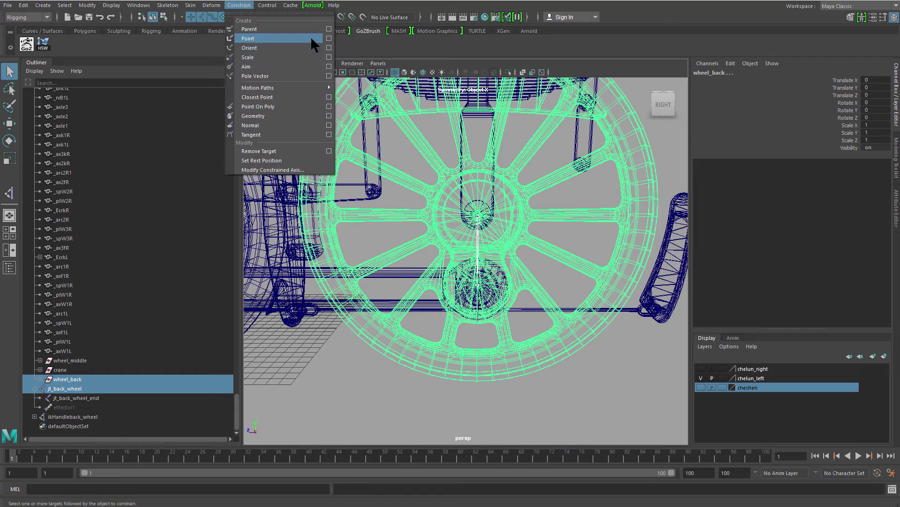
pyautogui.click(330, 48)
pyautogui.click(821, 287)
# - Display the model shaded, play the animation to examine the back wheel's rotation, and return to the first frame
pyautogui.scroll(-6, 457, 349)
pyautogui.click(452, 357)
pyautogui.moveTo(434, 357)
pyautogui.keyDown('alt'); pyautogui.mouseDown()
pyautogui.moveTo(482, 352)
pyautogui.moveTo(452, 362)
pyautogui.moveTo(389, 354)
pyautogui.mouseUp(); pyautogui.keyUp('alt')
pyautogui.hotkey('alt', 'v')
pyautogui.press('5')
pyautogui.keyDown('alt'); pyautogui.moveTo(388, 354); pyautogui.dragTo(521, 339, button='right'); pyautogui.keyUp('alt')
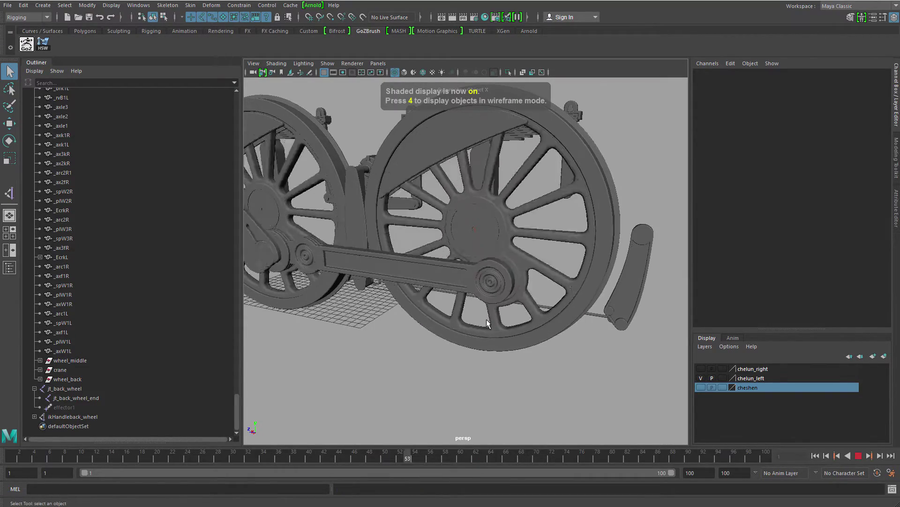
pyautogui.keyDown('alt'); pyautogui.moveTo(456, 238); pyautogui.dragTo(413, 237); pyautogui.keyUp('alt')
pyautogui.keyDown('alt'); pyautogui.moveTo(413, 238); pyautogui.dragTo(520, 212, button='right'); pyautogui.keyUp('alt')
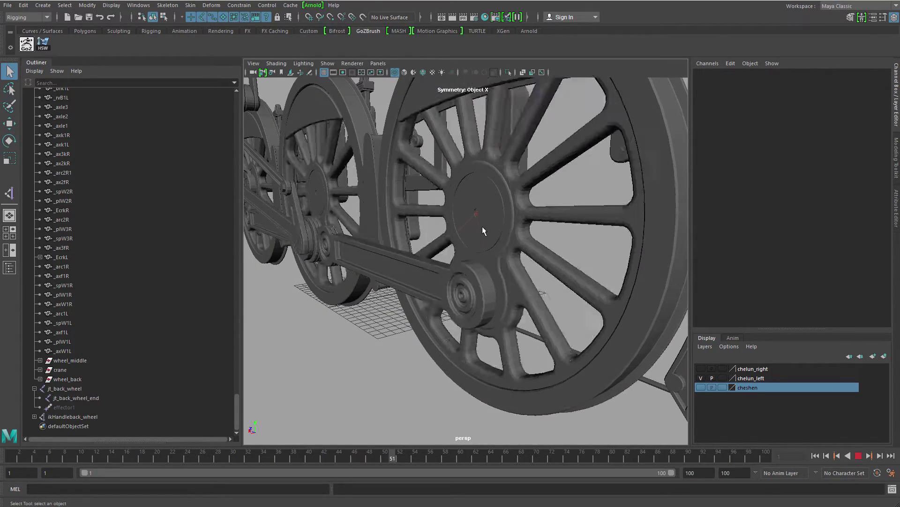
pyautogui.hotkey('alt', 'shift', 'v')
# - Set the rotate order of the jt_back_wheel joint to zxy
pyautogui.keyDown('alt'); pyautogui.moveTo(455, 251); pyautogui.dragTo(499, 263); pyautogui.keyUp('alt')
pyautogui.keyDown('alt'); pyautogui.moveTo(499, 263); pyautogui.dragTo(542, 290, button='right'); pyautogui.keyUp('alt')
pyautogui.keyDown('alt'); pyautogui.moveTo(542, 291); pyautogui.dragTo(511, 293); pyautogui.keyUp('alt')
pyautogui.click(474, 217)
pyautogui.keyDown('alt'); pyautogui.moveTo(474, 217); pyautogui.dragTo(462, 229); pyautogui.keyUp('alt')
pyautogui.keyDown('alt'); pyautogui.moveTo(462, 229); pyautogui.dragTo(497, 244, button='right'); pyautogui.keyUp('alt')
pyautogui.click(476, 203)
pyautogui.keyDown('alt'); pyautogui.moveTo(467, 237); pyautogui.dragTo(443, 257, button='middle'); pyautogui.keyUp('alt')
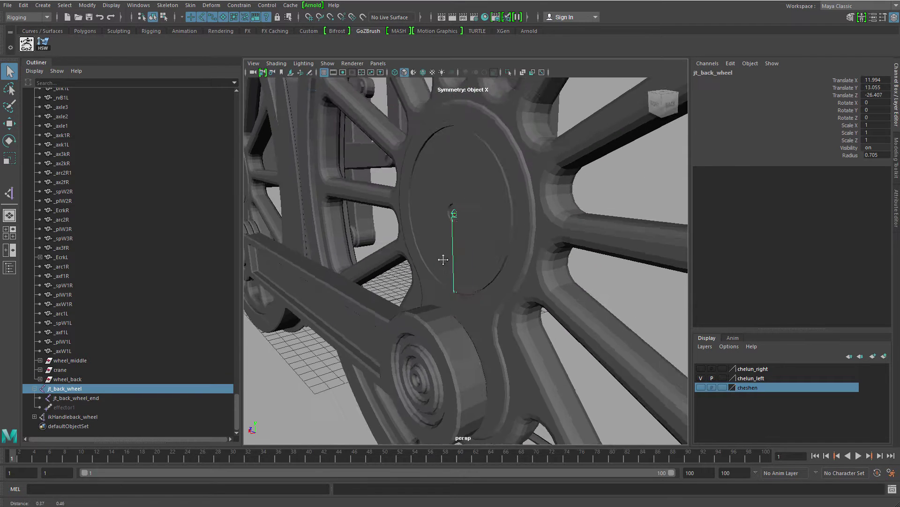
pyautogui.keyDown('alt'); pyautogui.moveTo(443, 257); pyautogui.dragTo(479, 259); pyautogui.keyUp('alt')
pyautogui.hotkey('ctrl', 'a')
pyautogui.keyDown('alt'); pyautogui.moveTo(497, 263); pyautogui.dragTo(534, 258, button='middle'); pyautogui.keyUp('alt')
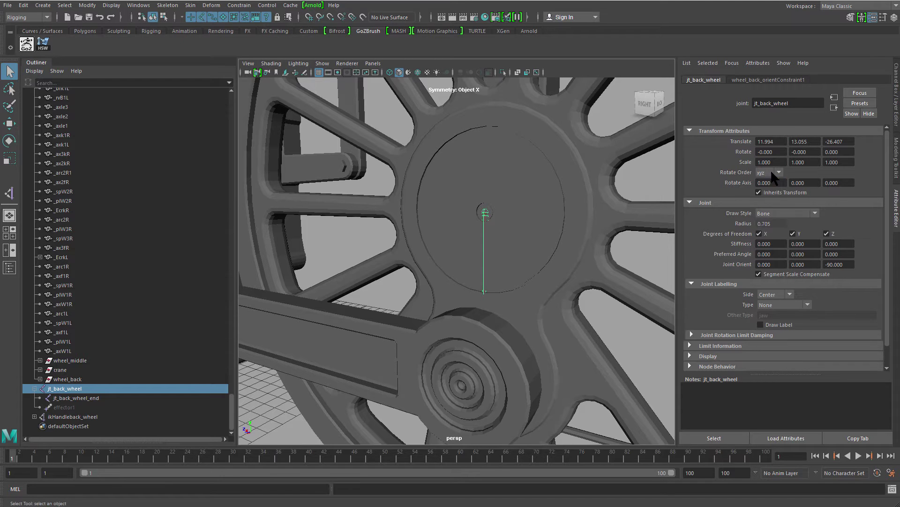
pyautogui.click(773, 201)
pyautogui.press('f')
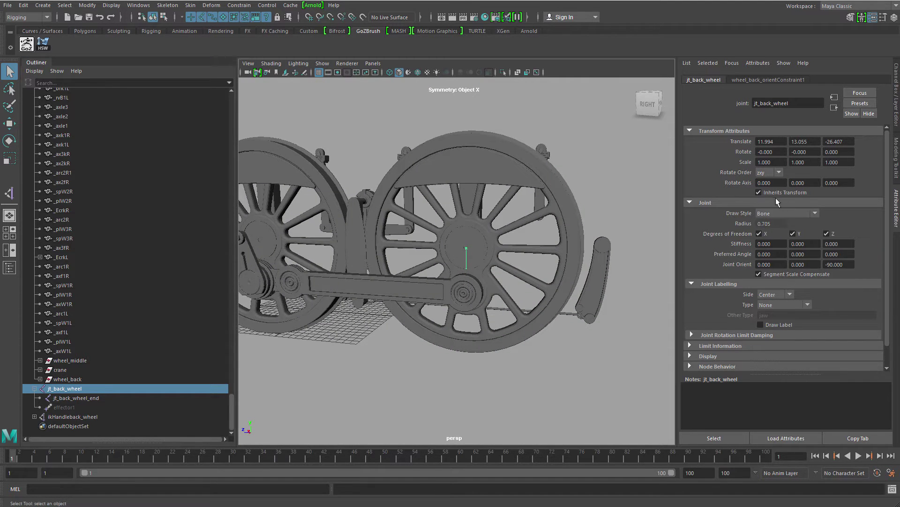
# - Play the animation to check the back wheel with the new rotate order, and return to the first frame
pyautogui.hotkey('alt', 'v')
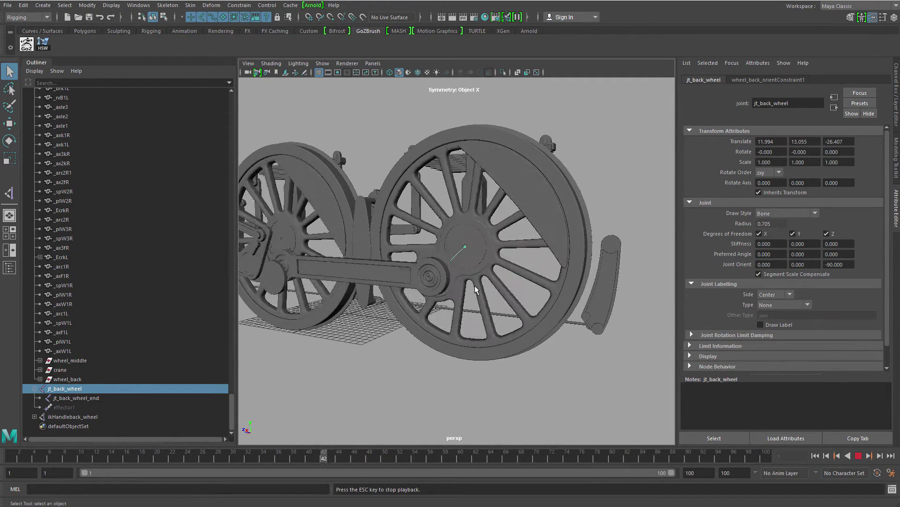
pyautogui.keyDown('alt'); pyautogui.moveTo(457, 281); pyautogui.dragTo(513, 286, button='right'); pyautogui.keyUp('alt')
pyautogui.keyDown('alt'); pyautogui.moveTo(512, 286); pyautogui.dragTo(496, 307); pyautogui.keyUp('alt')
pyautogui.press('Escape')
pyautogui.hotkey('alt', 'shift', 'v')
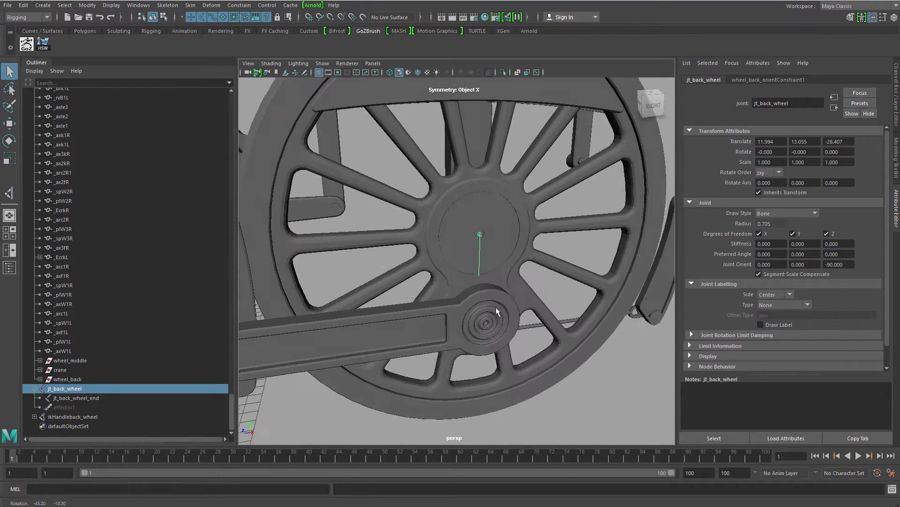
# - Break the connections on the wheel_back group's Rotate X, Y and Z channels
pyautogui.click(518, 244)
pyautogui.press('Up')
pyautogui.keyDown('alt'); pyautogui.moveTo(643, 286); pyautogui.dragTo(532, 241); pyautogui.keyUp('alt')
pyautogui.hotkey('ctrl', 'a')
pyautogui.scroll(-2, 532, 241)
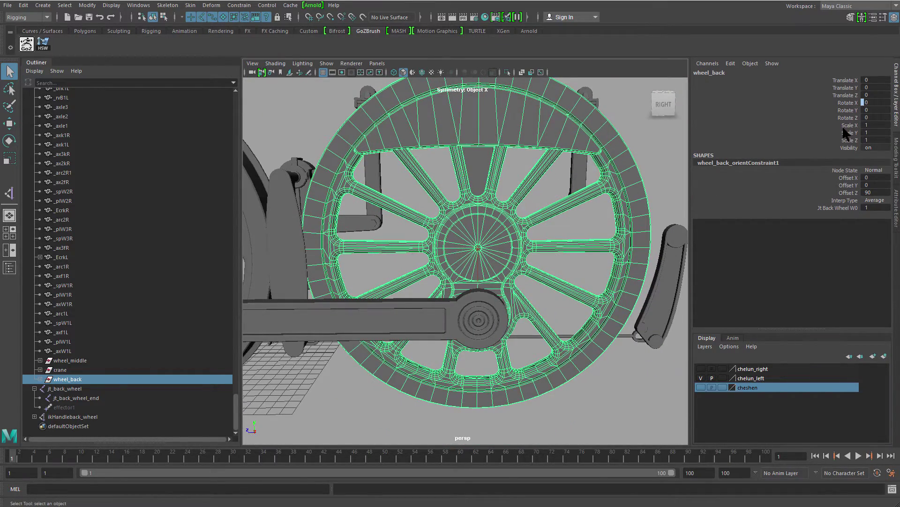
pyautogui.scroll(-6, 515, 298)
pyautogui.keyDown('alt'); pyautogui.moveTo(628, 281); pyautogui.dragTo(586, 277); pyautogui.keyUp('alt')
pyautogui.scroll(2, 586, 277)
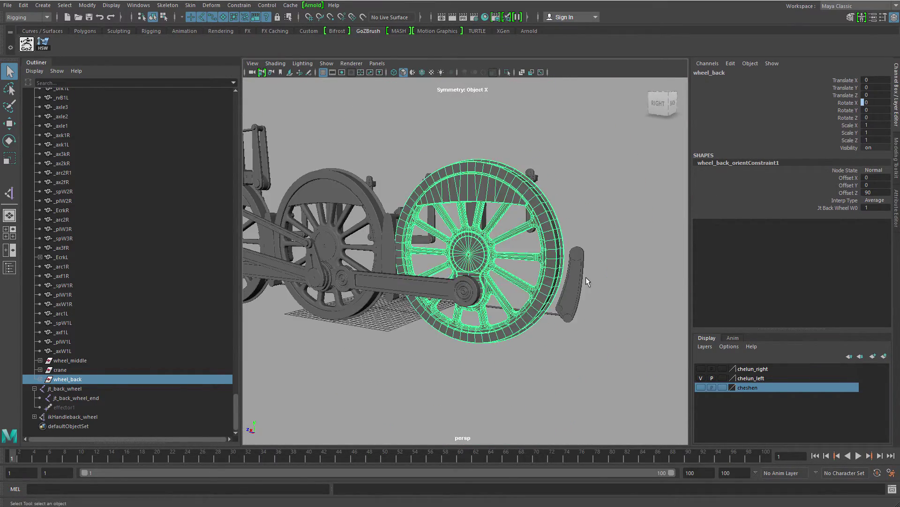
pyautogui.moveTo(851, 104); pyautogui.dragTo(850, 118)
pyautogui.rightClick(850, 118)
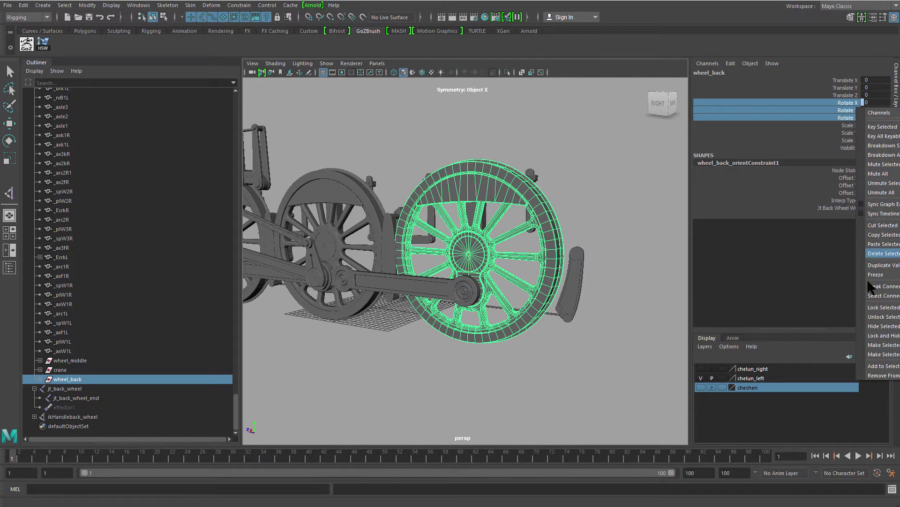
pyautogui.click(884, 286)
# - Apply a new orient constraint from the jt_back_wheel joint to the wheel_back group
pyautogui.keyDown('alt'); pyautogui.moveTo(456, 265); pyautogui.dragTo(495, 247); pyautogui.keyUp('alt')
pyautogui.scroll(6, 490, 242)
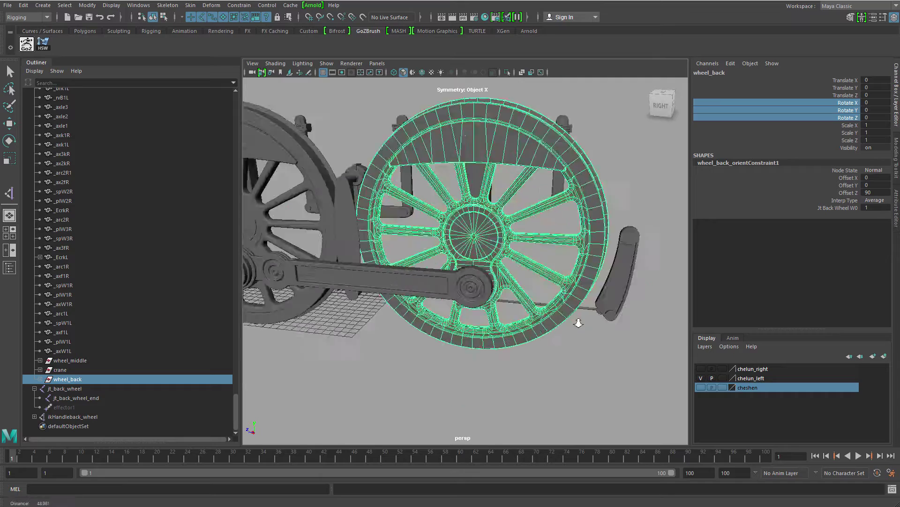
pyautogui.click(480, 225)
pyautogui.keyDown('alt'); pyautogui.moveTo(480, 228); pyautogui.dragTo(403, 220, button='right'); pyautogui.keyUp('alt')
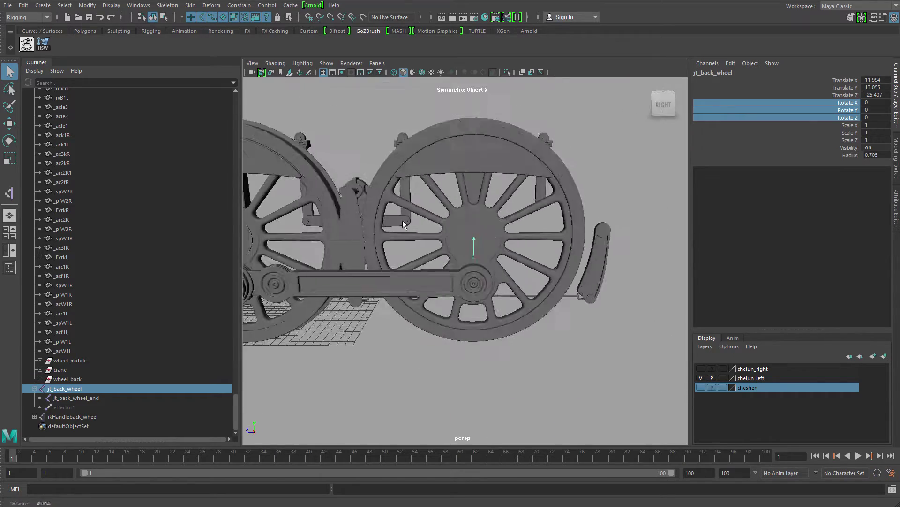
pyautogui.keyDown('alt'); pyautogui.moveTo(402, 220); pyautogui.dragTo(366, 252); pyautogui.keyUp('alt')
pyautogui.keyDown('ctrl'); pyautogui.click(106, 378); pyautogui.keyUp('ctrl')
pyautogui.keyDown('alt'); pyautogui.moveTo(429, 248); pyautogui.dragTo(433, 239); pyautogui.keyUp('alt')
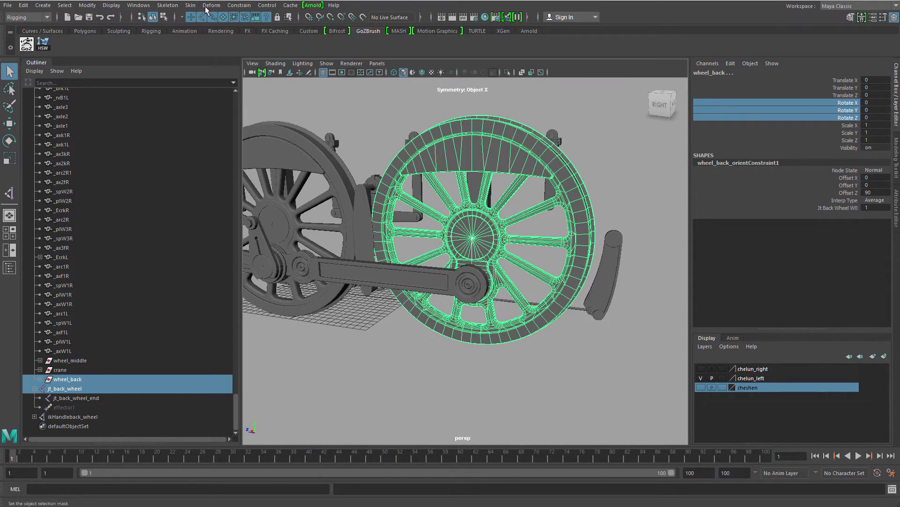
pyautogui.click(238, 5)
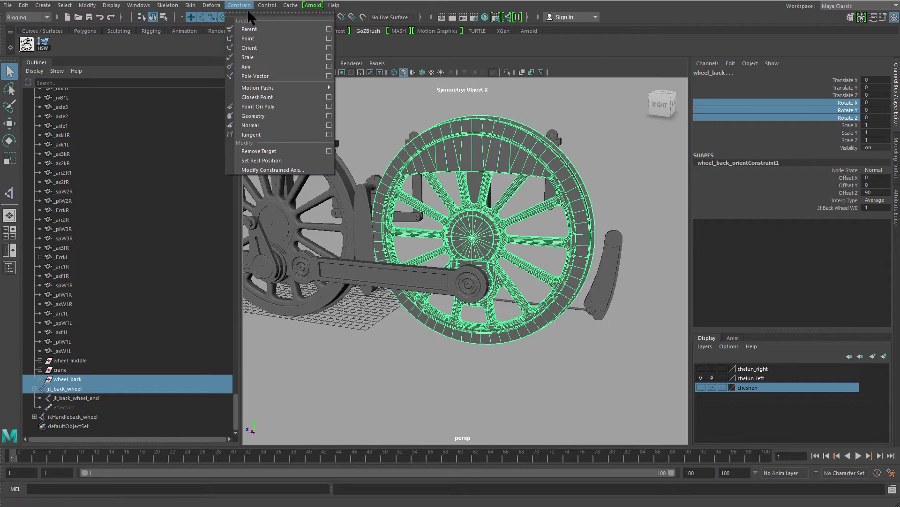
pyautogui.click(329, 48)
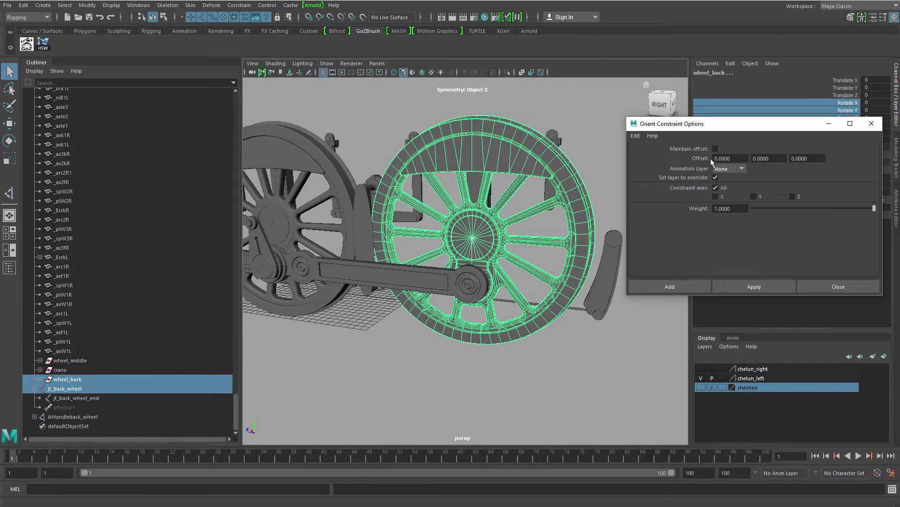
pyautogui.click(736, 286)
pyautogui.click(828, 286)
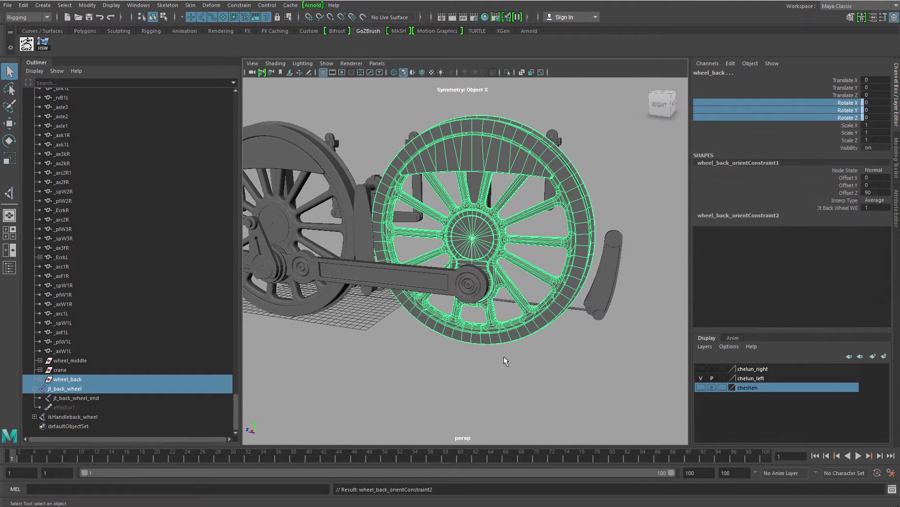
# - Play the animation to check the newly constrained back wheel, and return to the first frame
pyautogui.click(514, 388)
pyautogui.hotkey('alt', 'v')
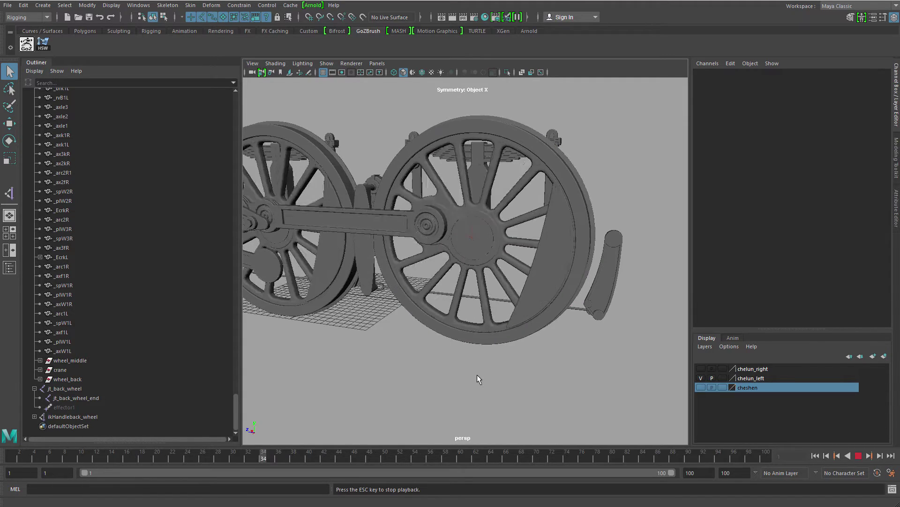
pyautogui.press('Escape')
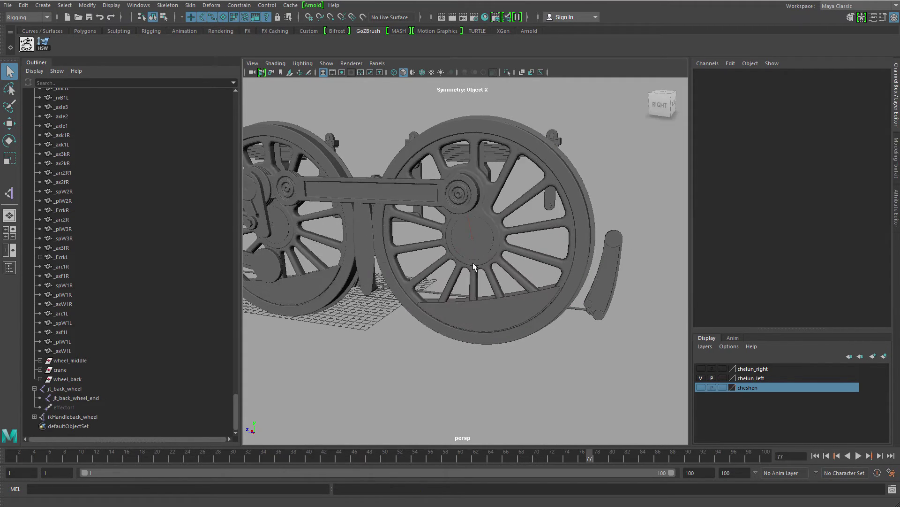
pyautogui.hotkey('alt', 'shift', 'v')
# - Select the wheel_back group and examine its rotation values during playback
pyautogui.keyDown('alt'); pyautogui.moveTo(473, 263); pyautogui.dragTo(600, 248, button='right'); pyautogui.keyUp('alt')
pyautogui.click(661, 220)
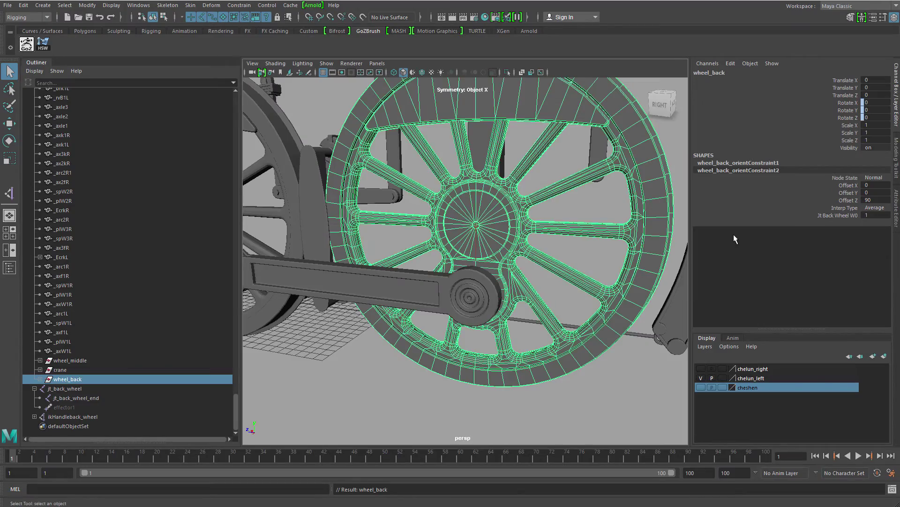
pyautogui.hotkey('alt', 'v')
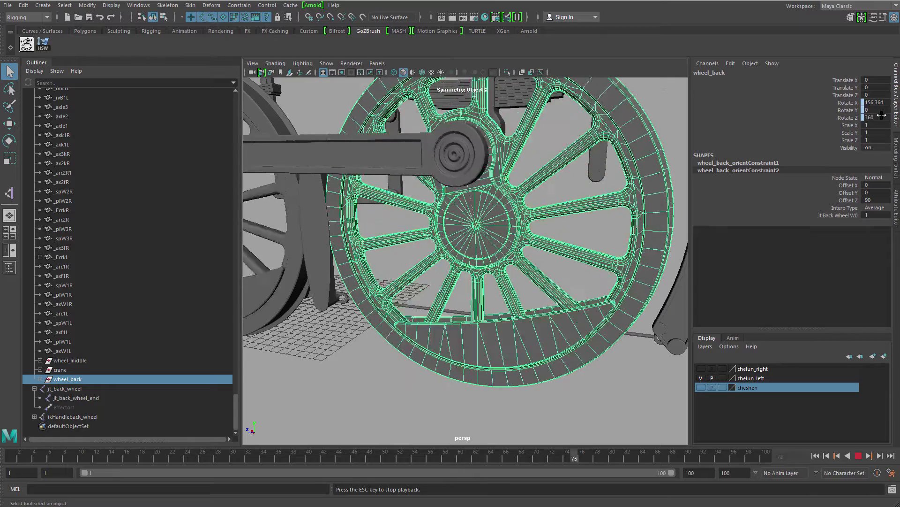
pyautogui.press('Escape')
# - Deselect the wheel, play the animation with the whole wheel assembly in view, and return to the first frame
pyautogui.scroll(-6, 516, 263)
pyautogui.keyDown('alt'); pyautogui.moveTo(530, 300); pyautogui.dragTo(581, 328); pyautogui.keyUp('alt')
pyautogui.click(587, 340)
pyautogui.hotkey('alt', 'v')
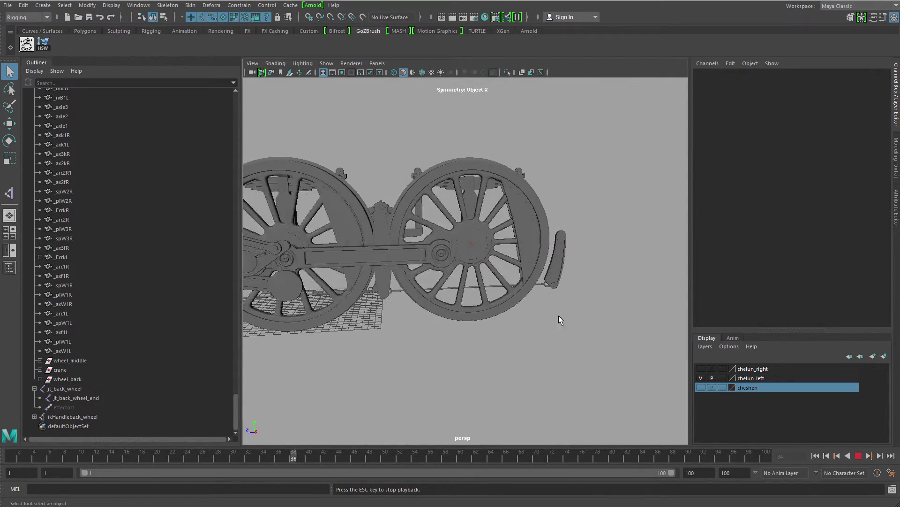
pyautogui.keyDown('alt'); pyautogui.moveTo(559, 315); pyautogui.dragTo(413, 314, button='right'); pyautogui.keyUp('alt')
pyautogui.keyDown('alt'); pyautogui.moveTo(412, 313); pyautogui.dragTo(386, 294); pyautogui.keyUp('alt')
pyautogui.press('Escape')
pyautogui.hotkey('alt', 'shift', 'v')
pyautogui.keyDown('alt'); pyautogui.moveTo(386, 294); pyautogui.dragTo(488, 295, button='middle'); pyautogui.keyUp('alt')
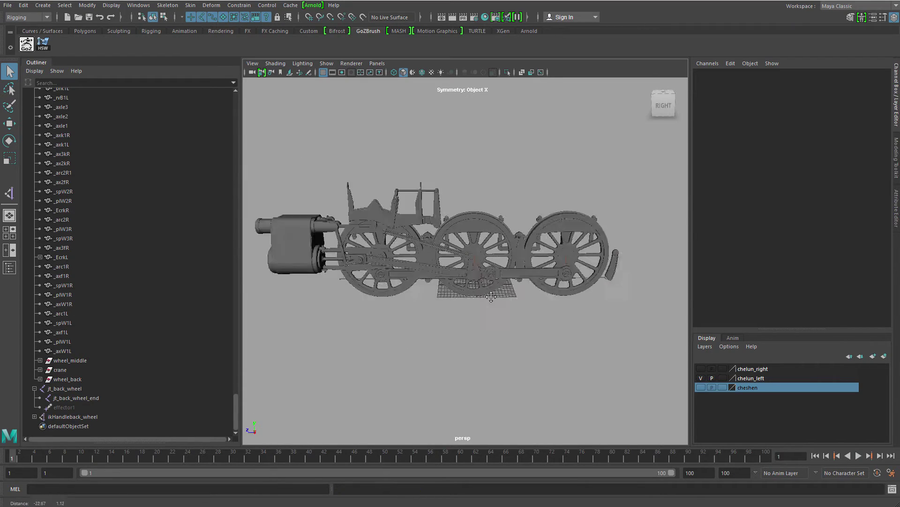
# - Select the left front wheel's rim, spokes and hub parts _arc1L, _spW1L and _axf1L
pyautogui.scroll(6, 488, 296)
pyautogui.keyDown('alt'); pyautogui.moveTo(485, 294); pyautogui.dragTo(460, 300); pyautogui.keyUp('alt')
pyautogui.click(460, 300)
pyautogui.scroll(5, 422, 272)
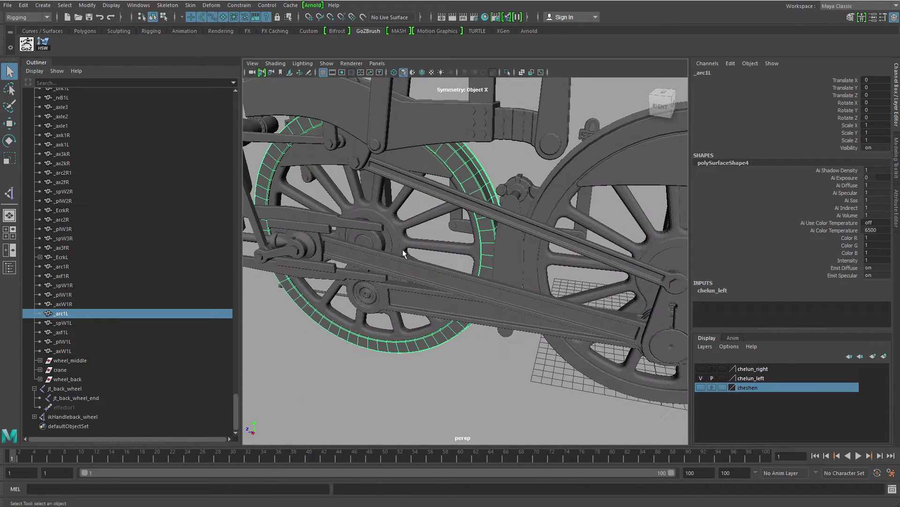
pyautogui.keyDown('shift'); pyautogui.click(396, 241); pyautogui.keyUp('shift')
pyautogui.keyDown('shift'); pyautogui.click(413, 217); pyautogui.keyUp('shift')
pyautogui.keyDown('alt'); pyautogui.moveTo(605, 235); pyautogui.dragTo(402, 255); pyautogui.keyUp('alt')
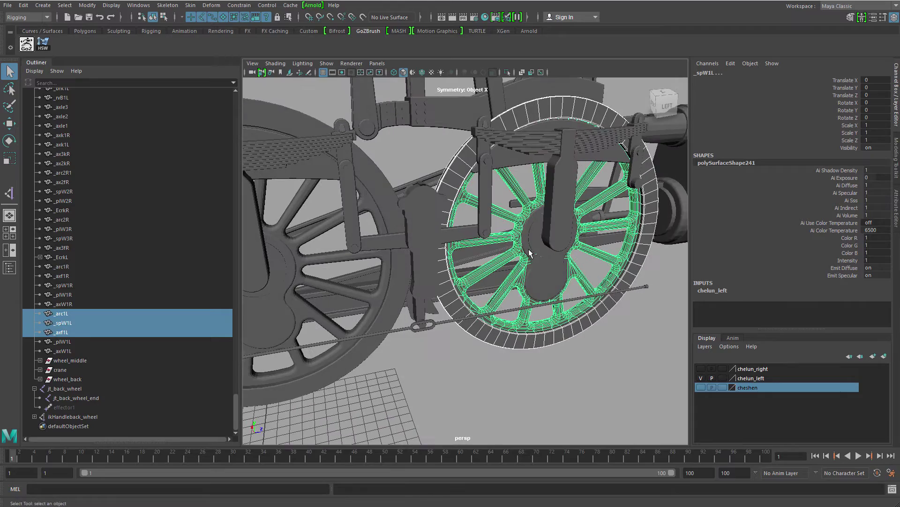
# - Add the crank hub part _axk1L to the front wheel selection and isolate the selected parts
pyautogui.keyDown('shift'); pyautogui.click(527, 250); pyautogui.keyUp('shift')
pyautogui.keyDown('alt'); pyautogui.moveTo(513, 281); pyautogui.dragTo(466, 348); pyautogui.keyUp('alt')
pyautogui.scroll(5, 422, 315)
pyautogui.keyDown('alt'); pyautogui.moveTo(378, 288); pyautogui.dragTo(398, 294); pyautogui.keyUp('alt')
pyautogui.keyDown('shift'); pyautogui.click(395, 291); pyautogui.keyUp('shift')
pyautogui.hotkey('ctrl', 'z')
pyautogui.keyDown('alt'); pyautogui.moveTo(522, 297); pyautogui.dragTo(510, 279); pyautogui.keyUp('alt')
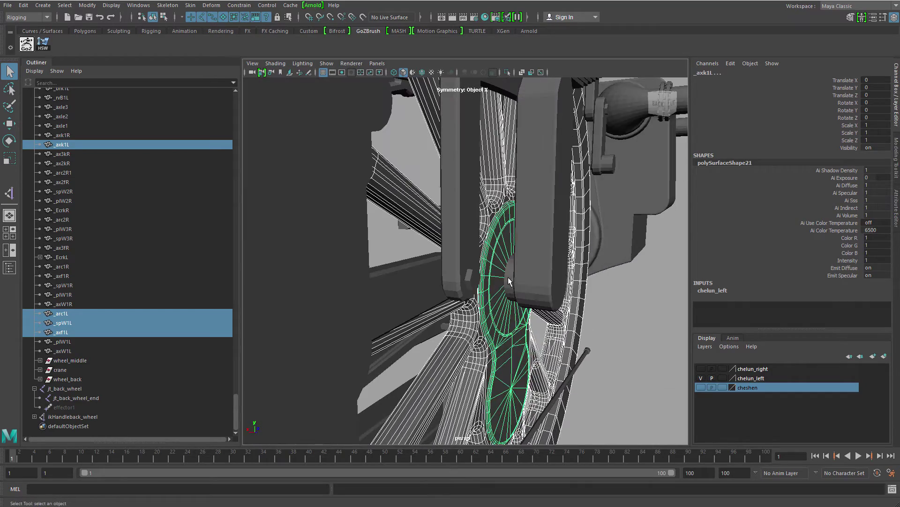
pyautogui.keyDown('shift'); pyautogui.click(509, 279); pyautogui.keyUp('shift')
pyautogui.keyDown('alt'); pyautogui.moveTo(509, 279); pyautogui.dragTo(435, 323, button='right'); pyautogui.keyUp('alt')
pyautogui.keyDown('alt'); pyautogui.moveTo(435, 324); pyautogui.dragTo(439, 325); pyautogui.keyUp('alt')
pyautogui.hotkey('ctrl', 'z')
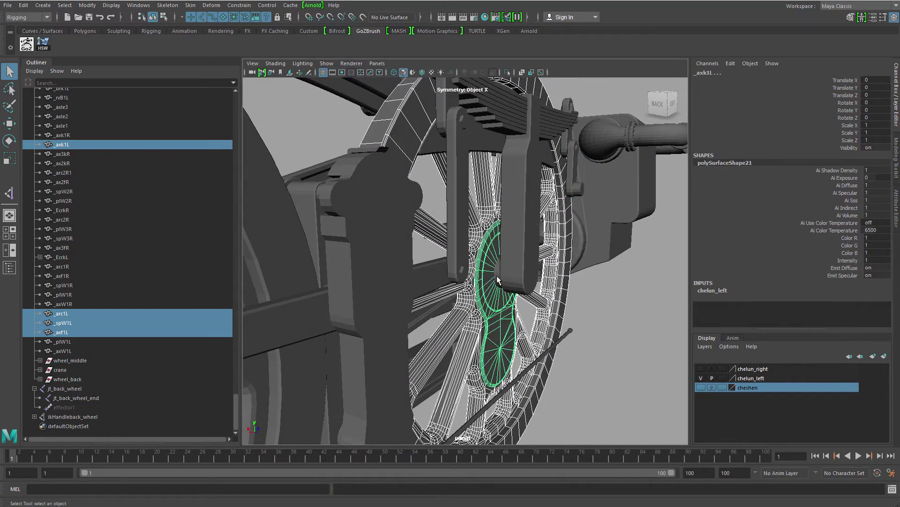
pyautogui.hotkey('ctrl', '1')
pyautogui.keyDown('alt'); pyautogui.moveTo(528, 305); pyautogui.dragTo(361, 307); pyautogui.keyUp('alt')
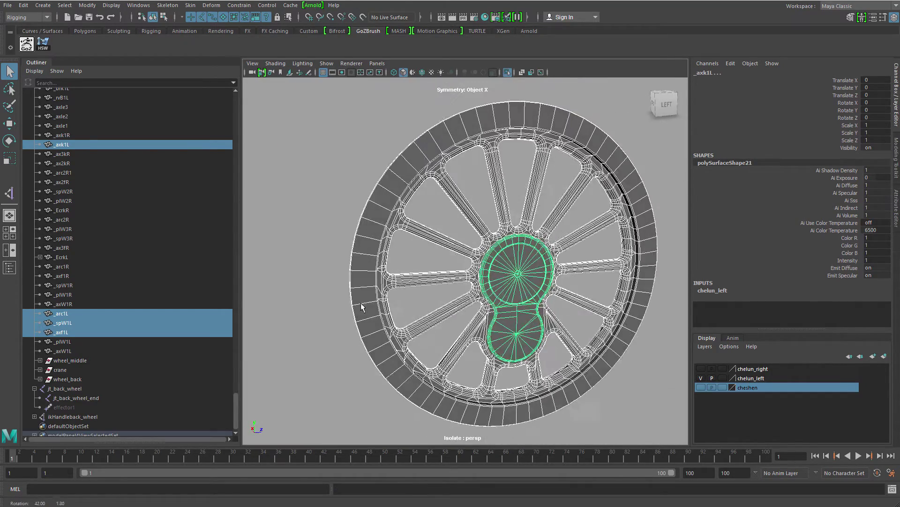
# - Group the selected front wheel parts and name the group wheel_front
pyautogui.hotkey('ctrl', 'g')
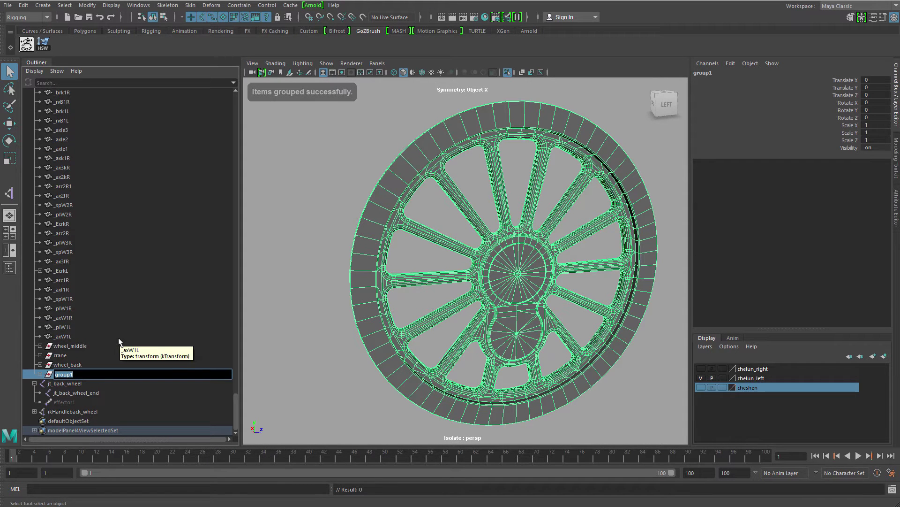
pyautogui.write('whek')
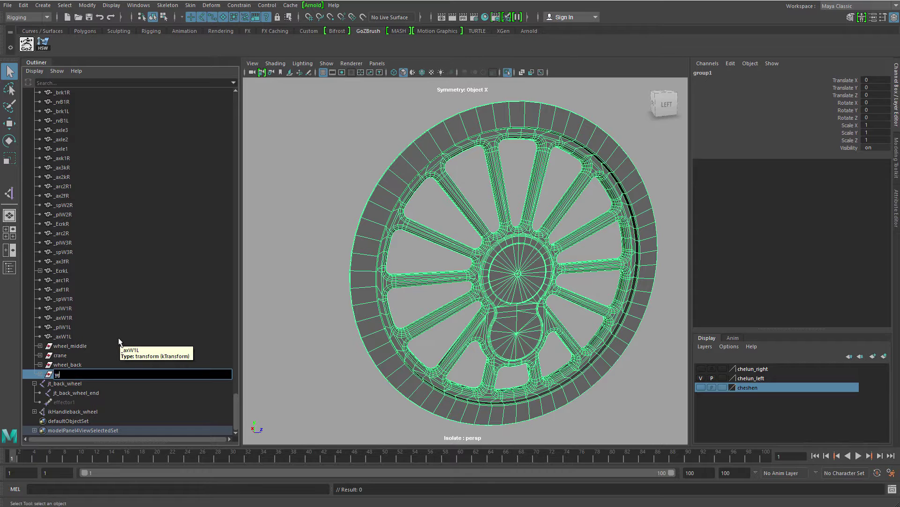
pyautogui.press('BackSpace')
pyautogui.write('el_front')
pyautogui.press('Return')
# - Exit isolation and move the front wheel's counterweight plate _plW1L into the wheel_front group
pyautogui.scroll(-4, 497, 278)
pyautogui.hotkey('ctrl', '1')
pyautogui.keyDown('alt'); pyautogui.moveTo(385, 286); pyautogui.dragTo(559, 281); pyautogui.keyUp('alt')
pyautogui.keyDown('alt'); pyautogui.moveTo(524, 279); pyautogui.dragTo(467, 264, button='middle'); pyautogui.keyUp('alt')
pyautogui.keyDown('alt'); pyautogui.moveTo(468, 264); pyautogui.dragTo(430, 271); pyautogui.keyUp('alt')
pyautogui.keyDown('alt'); pyautogui.moveTo(361, 202); pyautogui.dragTo(328, 188); pyautogui.keyUp('alt')
pyautogui.click(339, 182)
pyautogui.moveTo(86, 346); pyautogui.dragTo(83, 382, button='middle')
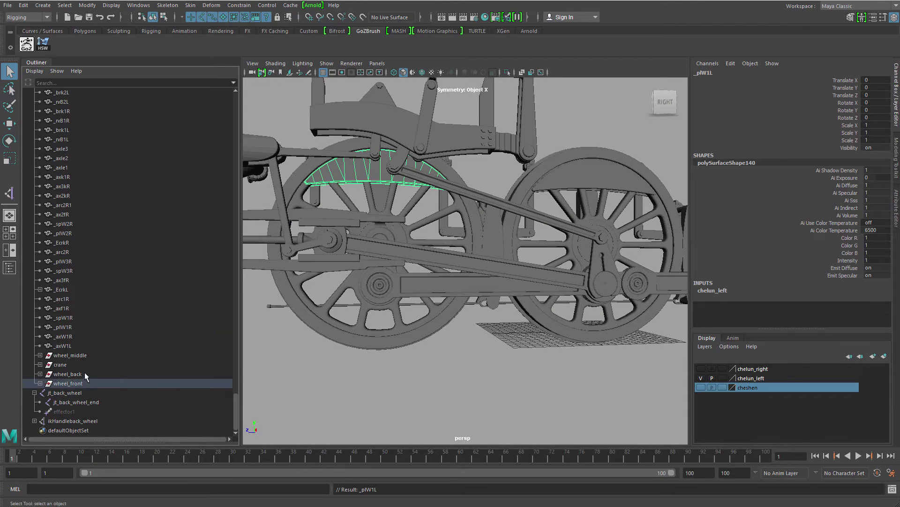
# - Orient constrain the wheel_front group to the wheel_middle group
pyautogui.click(85, 372)
pyautogui.click(91, 356)
pyautogui.press('f')
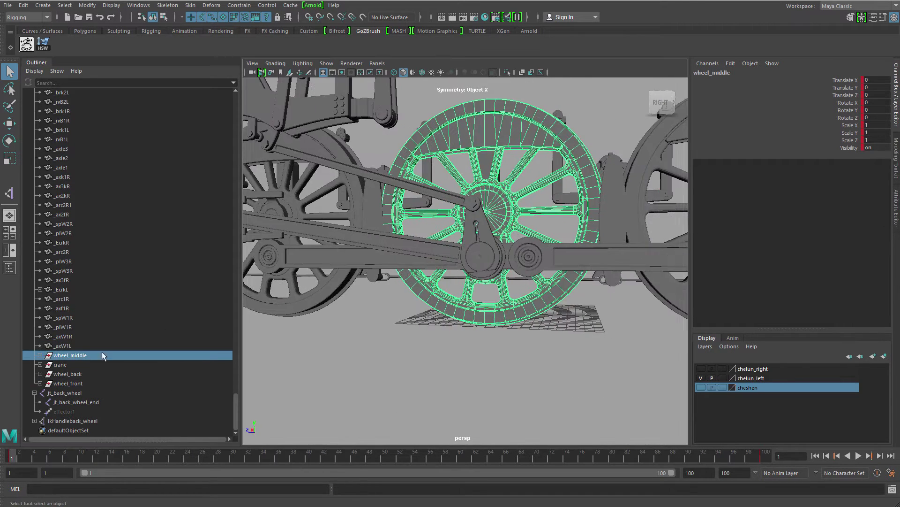
pyautogui.keyDown('ctrl'); pyautogui.click(78, 383); pyautogui.keyUp('ctrl')
pyautogui.press('f')
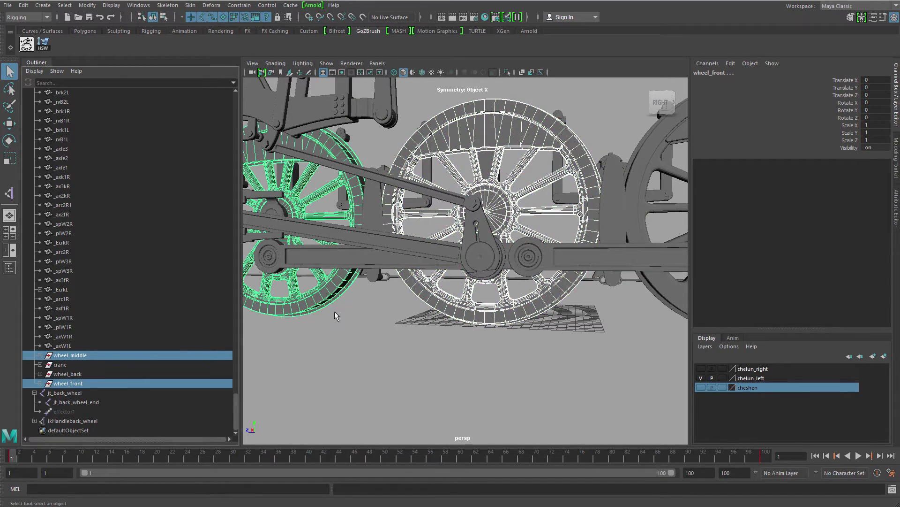
pyautogui.click(236, 10)
pyautogui.click(255, 43)
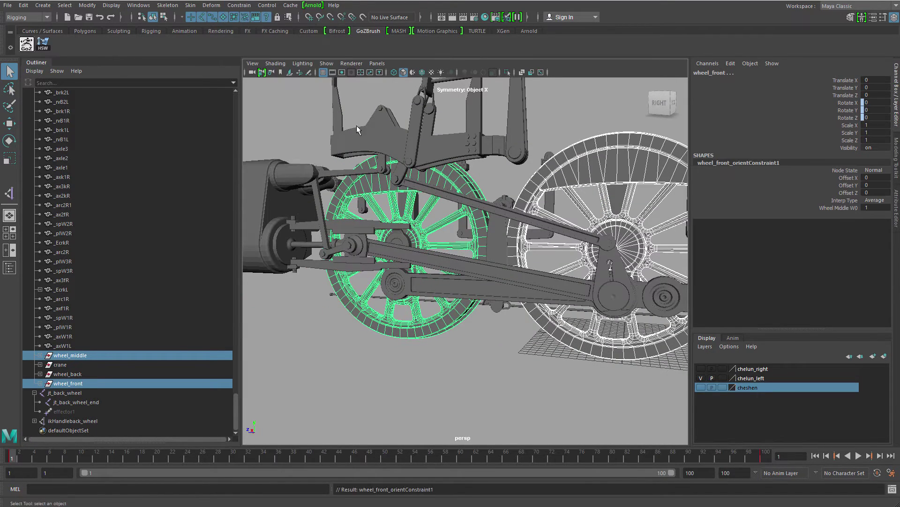
# - Isolate the two constrained wheels and snap the wheel_front group's pivot to the centre of its hub
pyautogui.hotkey('ctrl', '1')
pyautogui.click(122, 385)
pyautogui.press('w')
pyautogui.keyDown('alt'); pyautogui.moveTo(337, 319); pyautogui.dragTo(586, 310); pyautogui.keyUp('alt')
pyautogui.keyDown('alt'); pyautogui.moveTo(554, 314); pyautogui.dragTo(437, 328, button='middle'); pyautogui.keyUp('alt')
pyautogui.scroll(5, 422, 330)
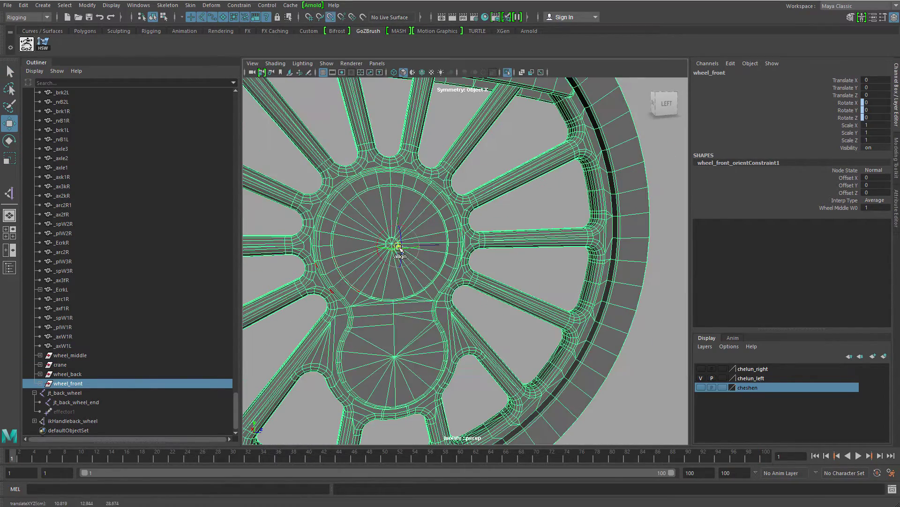
pyautogui.keyDown('alt'); pyautogui.moveTo(393, 268); pyautogui.dragTo(413, 270); pyautogui.keyUp('alt')
pyautogui.keyDown('alt'); pyautogui.moveTo(413, 270); pyautogui.dragTo(548, 319, button='right'); pyautogui.keyUp('alt')
pyautogui.keyDown('alt'); pyautogui.moveTo(262, 268); pyautogui.dragTo(336, 265, button='middle'); pyautogui.keyUp('alt')
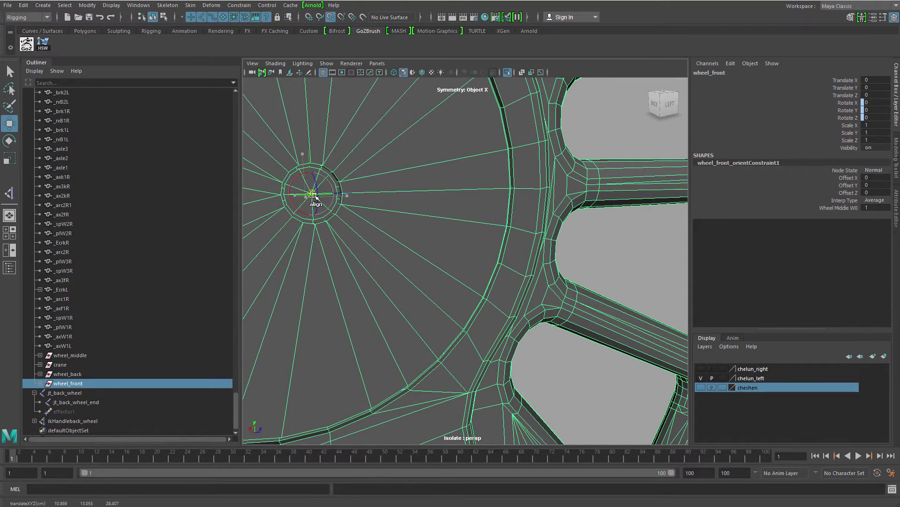
pyautogui.scroll(-12, 462, 241)
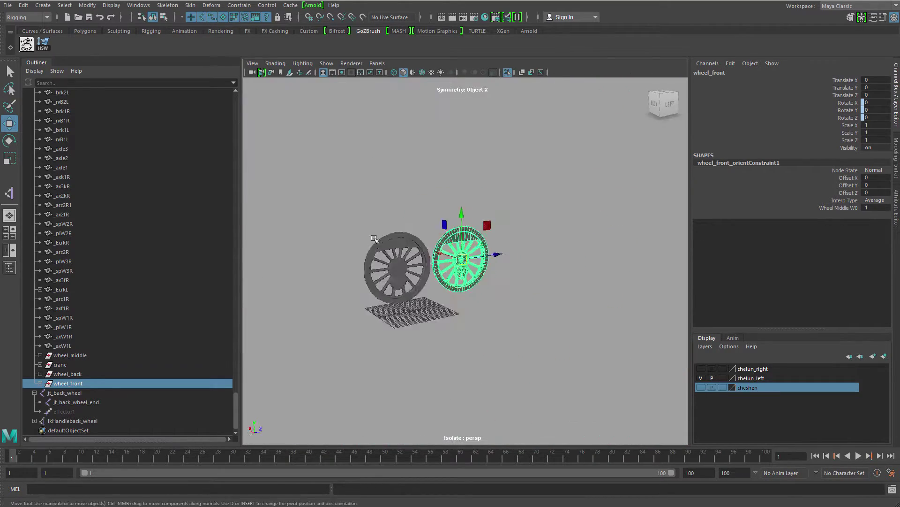
# - Show the whole wheel assembly again and clear the selection
pyautogui.keyDown('alt'); pyautogui.moveTo(374, 238); pyautogui.dragTo(615, 289); pyautogui.keyUp('alt')
pyautogui.hotkey('ctrl', '1')
pyautogui.keyDown('alt'); pyautogui.moveTo(474, 341); pyautogui.dragTo(383, 329, button='middle'); pyautogui.keyUp('alt')
pyautogui.keyDown('alt'); pyautogui.moveTo(382, 329); pyautogui.dragTo(429, 353, button='right'); pyautogui.keyUp('alt')
pyautogui.click(417, 351)
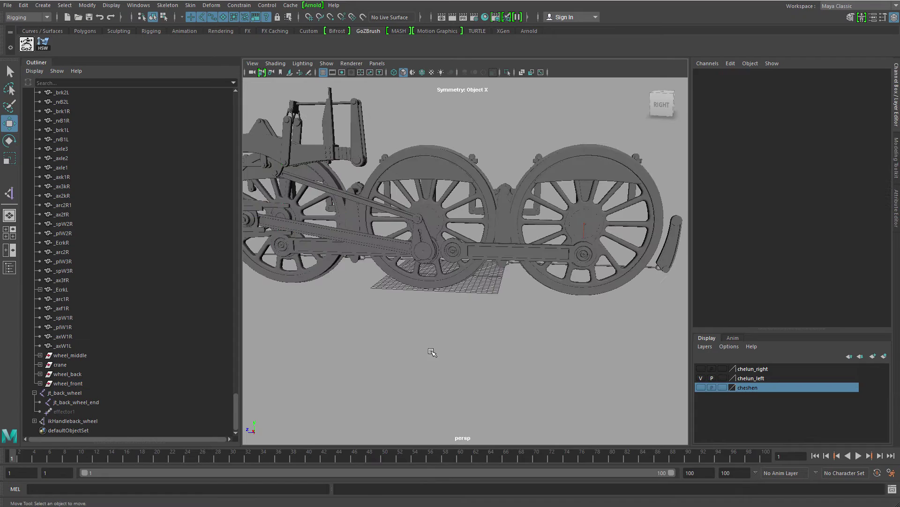
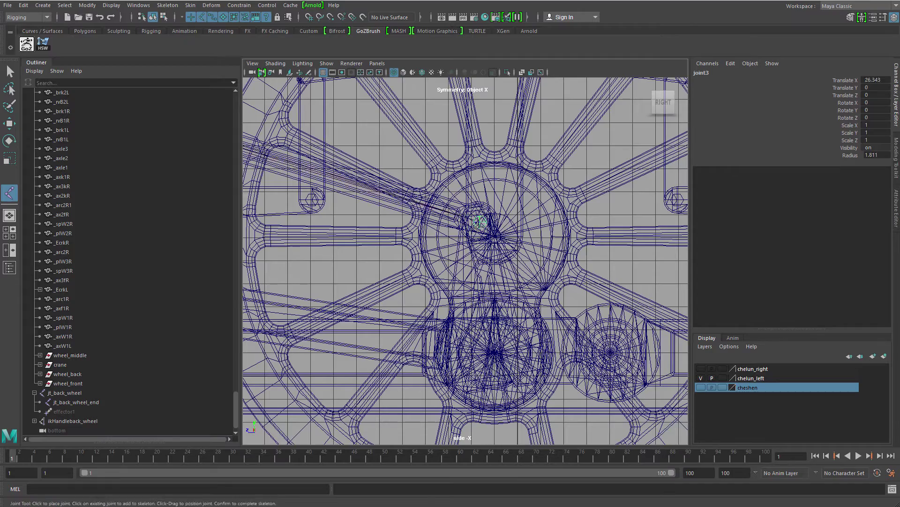
# - Finish the three-joint chain at the eccentric crank's upper pin and return to the perspective view with the Move tool
pyautogui.press('Return')
pyautogui.press('space')
pyautogui.press('space')
pyautogui.press('w')
pyautogui.keyDown('alt'); pyautogui.moveTo(308, 187); pyautogui.dragTo(387, 258); pyautogui.keyUp('alt')
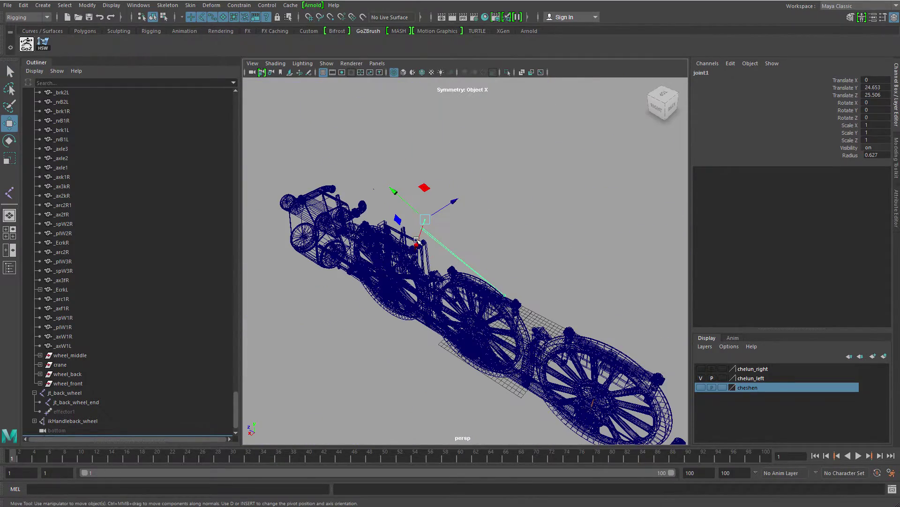
# - In shaded display, move the new joint chain sideways to the eccentric rod, at a Translate X of about 15.988
pyautogui.press('5')
pyautogui.moveTo(441, 220)
pyautogui.mouseDown()
pyautogui.moveTo(411, 233)
pyautogui.moveTo(446, 207)
pyautogui.moveTo(424, 221)
pyautogui.mouseUp()
pyautogui.scroll(5, 412, 232)
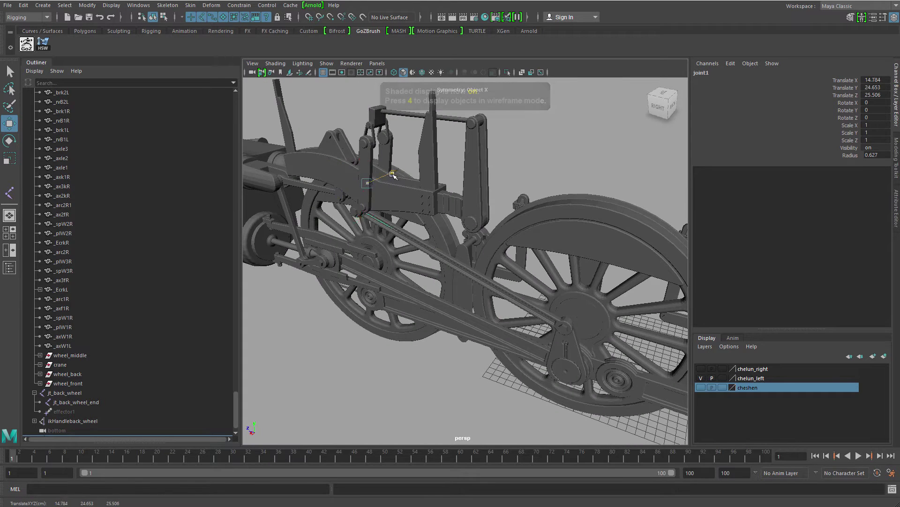
pyautogui.moveTo(395, 178); pyautogui.dragTo(387, 181)
pyautogui.keyDown('alt'); pyautogui.moveTo(385, 230); pyautogui.dragTo(412, 211); pyautogui.keyUp('alt')
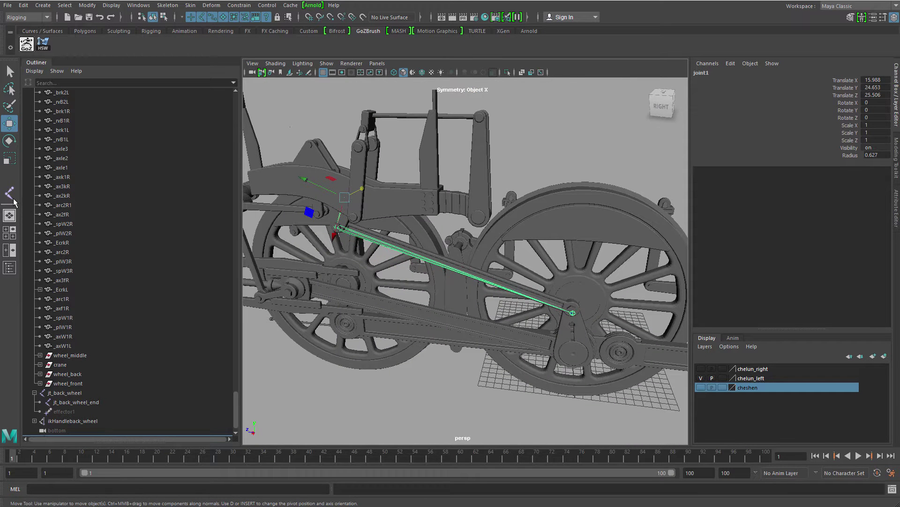
# - Create an IK handle from the chain's root joint to its end joint at the eccentric crank, working in wireframe display
pyautogui.click(169, 5)
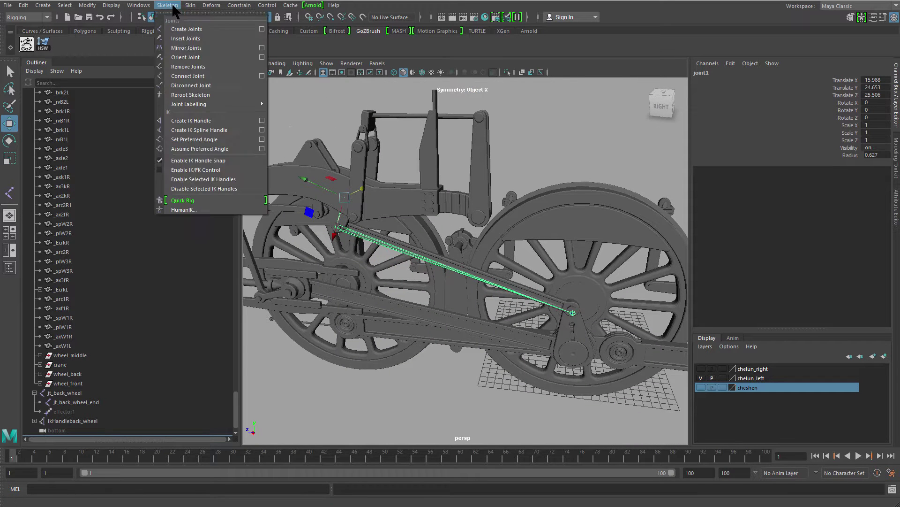
pyautogui.click(210, 120)
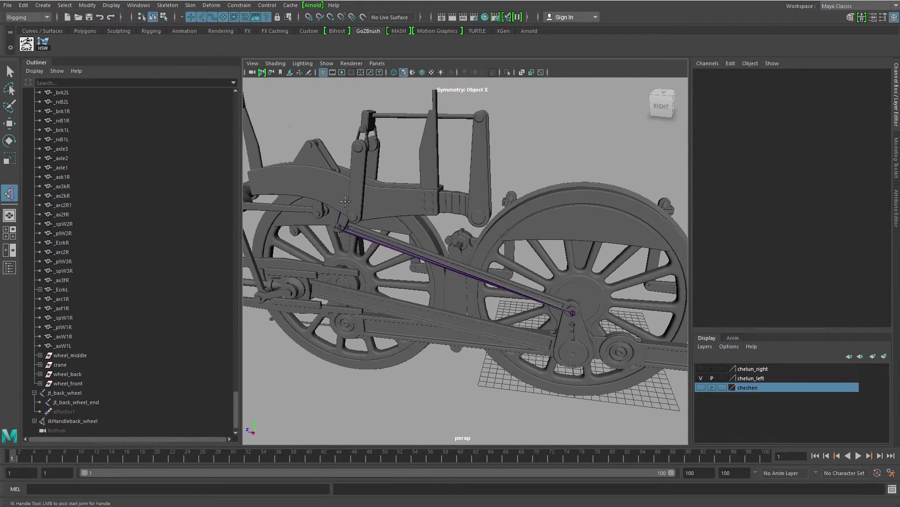
pyautogui.press('4')
pyautogui.keyDown('alt'); pyautogui.moveTo(346, 201); pyautogui.dragTo(344, 207); pyautogui.keyUp('alt')
pyautogui.click(343, 199)
pyautogui.scroll(5, 516, 259)
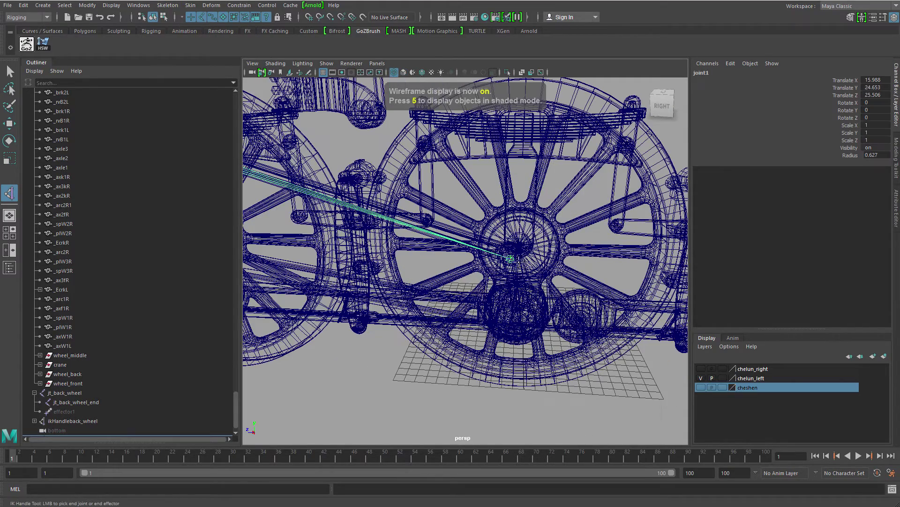
pyautogui.click(510, 258)
pyautogui.press('w')
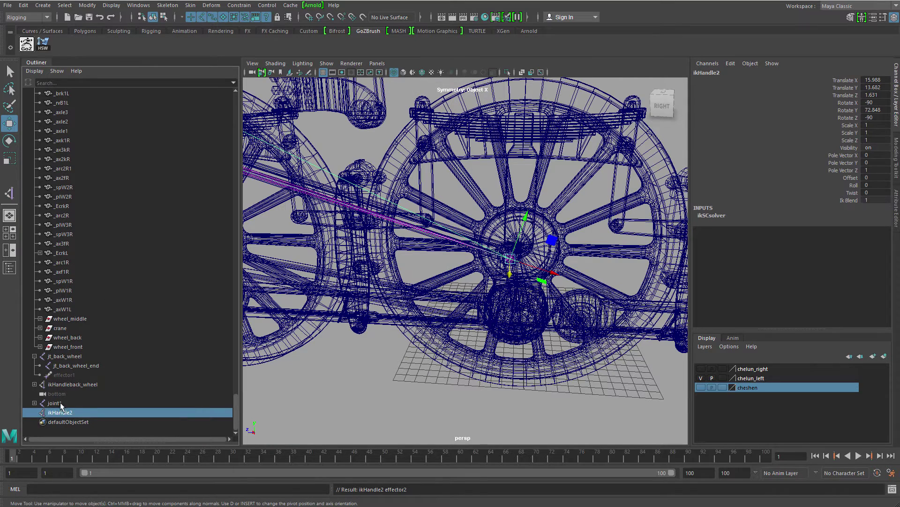
# - Expand the new joint chain and rename its root joint jt_following_henge_01
pyautogui.click(36, 404)
pyautogui.click(35, 402)
pyautogui.doubleClick(86, 375)
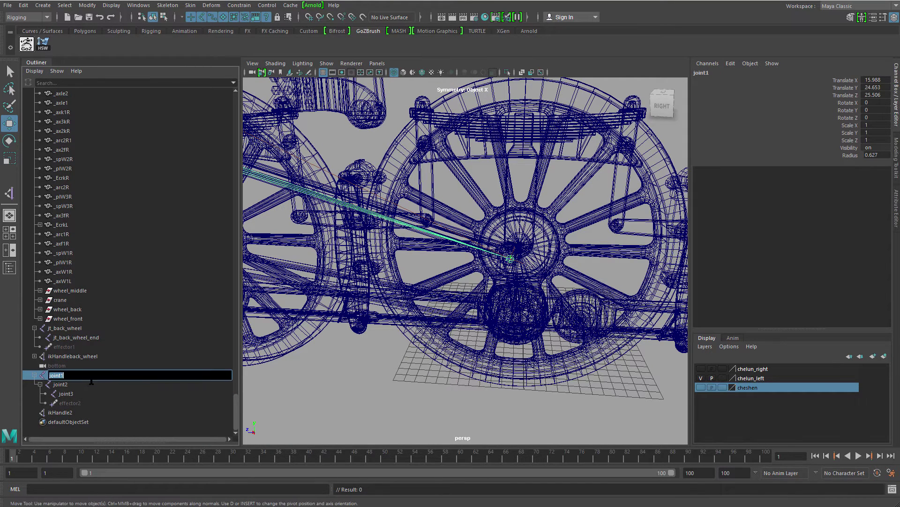
pyautogui.write('jt_follpw')
pyautogui.press('BackSpace')
pyautogui.press('BackSpace')
pyautogui.press('BackSpace')
pyautogui.write('lowing_henge_01')
pyautogui.press('Return')
pyautogui.hotkey('ctrl', 'c')
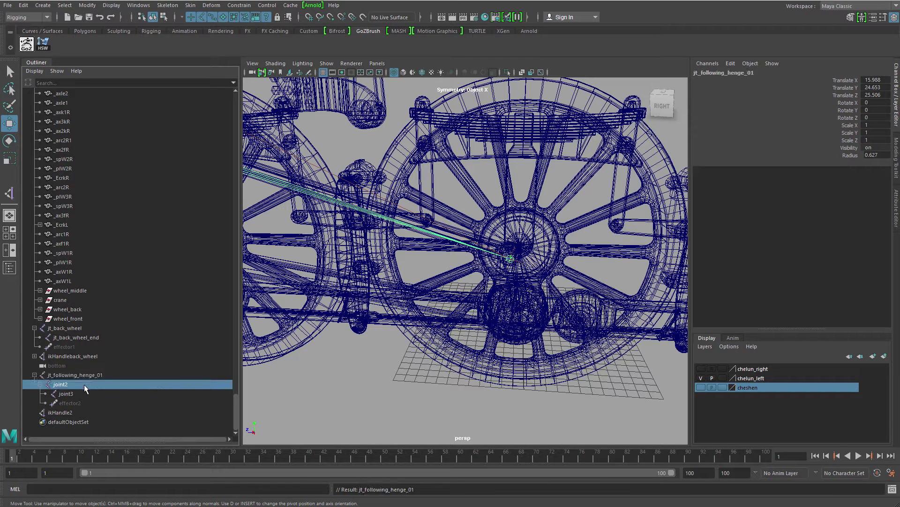
# - Rename the chain's second and third joints jt_following_henge_02 and jt_following_henge_03
pyautogui.doubleClick(84, 384)
pyautogui.hotkey('ctrl', 'v')
pyautogui.doubleClick(91, 394)
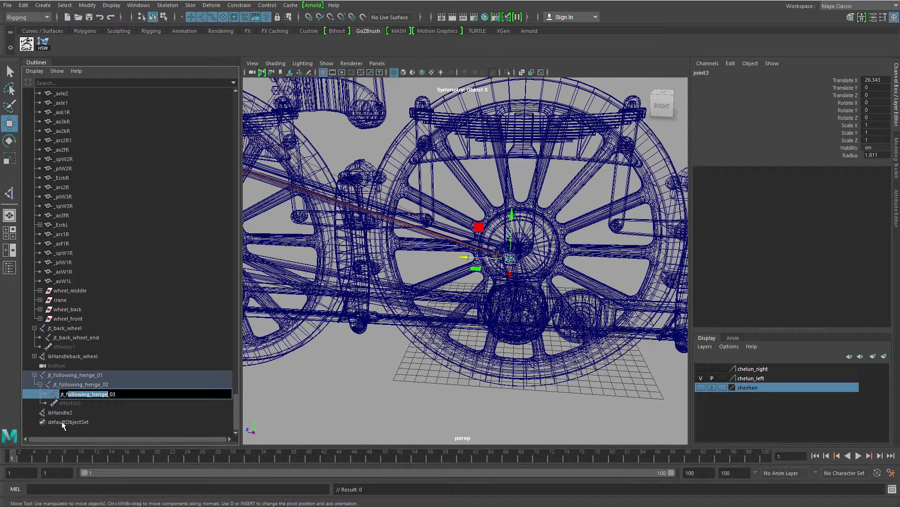
# - Rename the new IK handle ikHandle_following_henge
pyautogui.doubleClick(62, 413)
pyautogui.click(83, 412)
pyautogui.press('BackSpace')
pyautogui.write('_')
pyautogui.write('ollowing_henge')
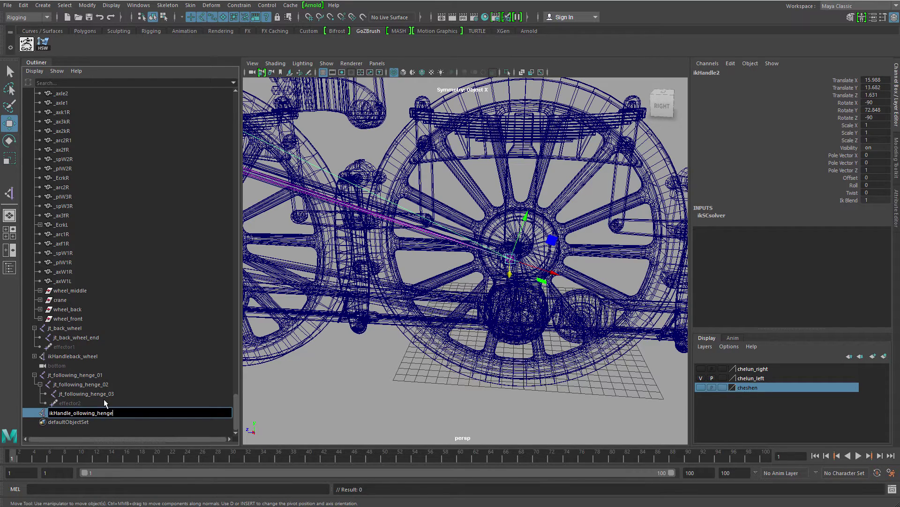
pyautogui.press('Return')
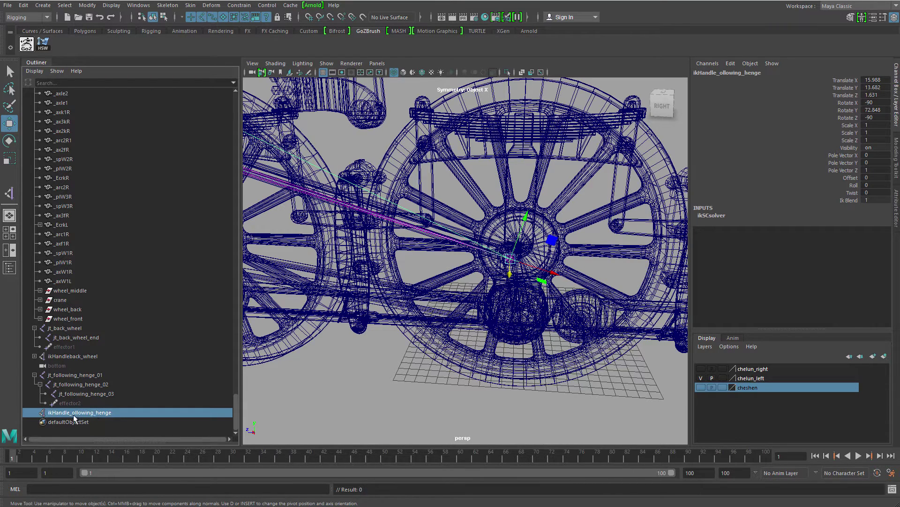
pyautogui.doubleClick(73, 414)
pyautogui.click(73, 415)
# - Play the animation to compare the middle wheel's motion with the IK handle, and return to the first frame
pyautogui.keyDown('alt'); pyautogui.moveTo(460, 298); pyautogui.dragTo(474, 312, button='middle'); pyautogui.keyUp('alt')
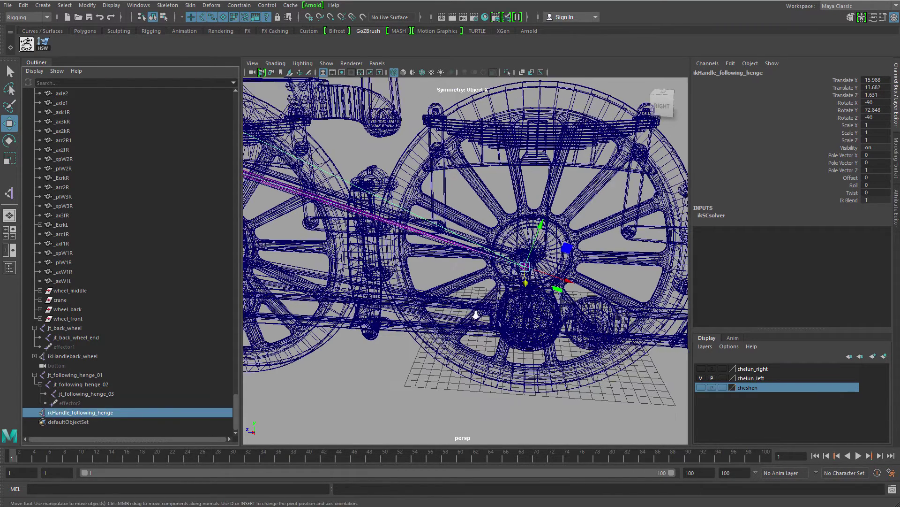
pyautogui.keyDown('alt'); pyautogui.moveTo(475, 311); pyautogui.dragTo(441, 314, button='right'); pyautogui.keyUp('alt')
pyautogui.hotkey('ctrl', '1')
pyautogui.keyDown('alt'); pyautogui.moveTo(516, 319); pyautogui.dragTo(513, 334); pyautogui.keyUp('alt')
pyautogui.hotkey('ctrl', '1')
pyautogui.scroll(3, 515, 337)
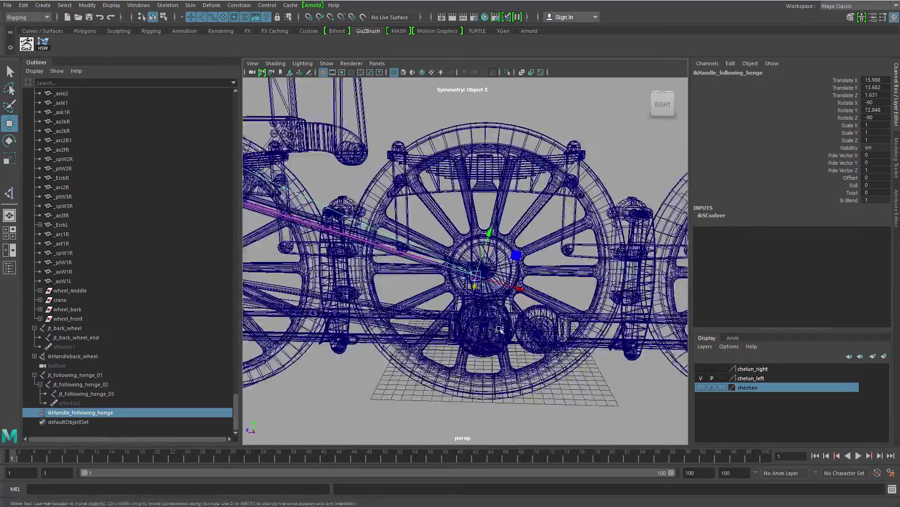
pyautogui.hotkey('alt', 'v')
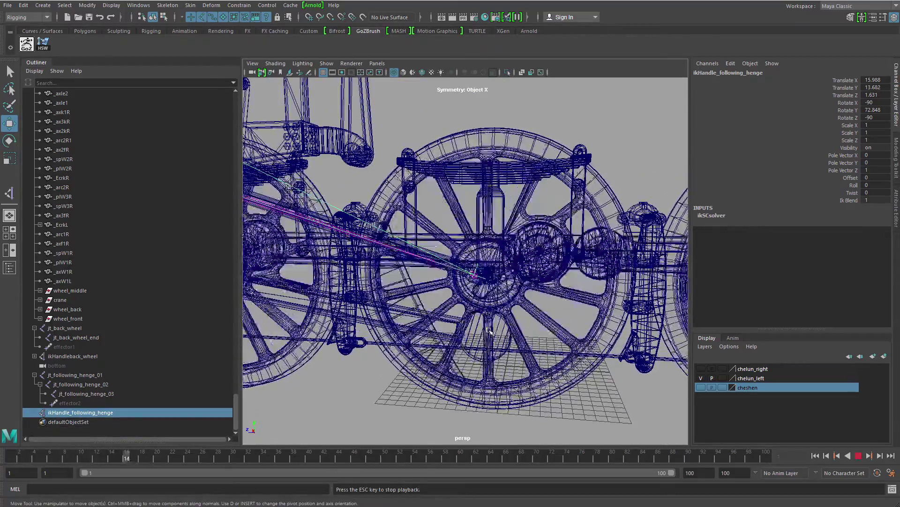
pyautogui.press('Escape')
# - In shaded display, select the bolt _rvECL on the eccentric crank's upper pin, beside the IK handle
pyautogui.moveTo(489, 327)
pyautogui.keyDown('alt'); pyautogui.mouseDown()
pyautogui.moveTo(478, 335)
pyautogui.moveTo(474, 305)
pyautogui.mouseUp(); pyautogui.keyUp('alt')
pyautogui.press('5')
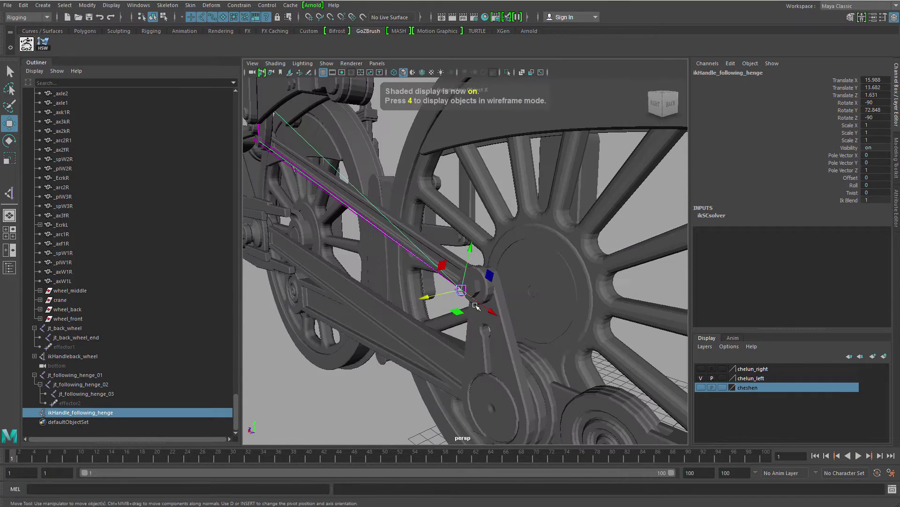
pyautogui.keyDown('alt'); pyautogui.moveTo(475, 305); pyautogui.dragTo(484, 322, button='right'); pyautogui.keyUp('alt')
pyautogui.press('q')
pyautogui.click(489, 325)
pyautogui.keyDown('alt'); pyautogui.moveTo(493, 325); pyautogui.dragTo(470, 301, button='middle'); pyautogui.keyUp('alt')
pyautogui.keyDown('alt'); pyautogui.moveTo(471, 301); pyautogui.dragTo(495, 302, button='right'); pyautogui.keyUp('alt')
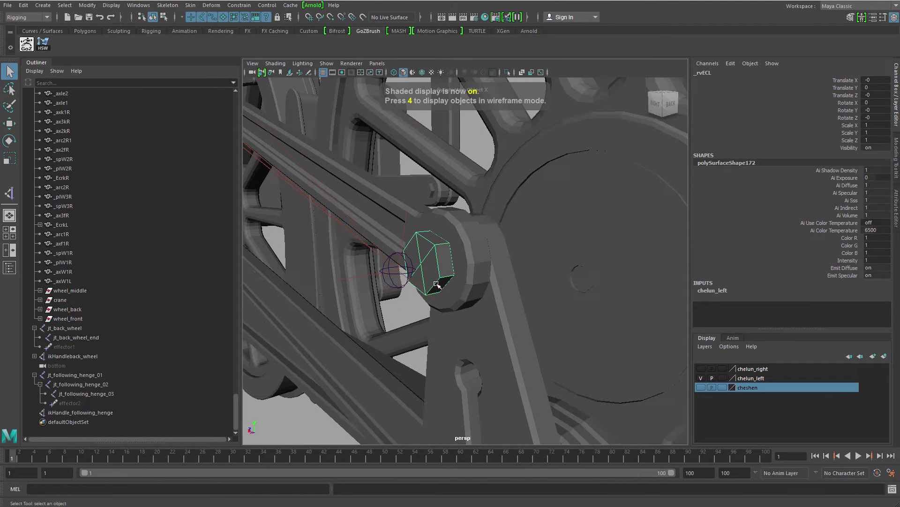
# - Play the animation to check the bolt's motion, return to the first frame, and examine its position relative to the IK handle
pyautogui.press('w')
pyautogui.keyDown('alt'); pyautogui.moveTo(438, 284); pyautogui.dragTo(553, 300); pyautogui.keyUp('alt')
pyautogui.keyDown('alt'); pyautogui.moveTo(554, 300); pyautogui.dragTo(527, 302, button='right'); pyautogui.keyUp('alt')
pyautogui.keyDown('alt'); pyautogui.moveTo(530, 303); pyautogui.dragTo(540, 307, button='middle'); pyautogui.keyUp('alt')
pyautogui.hotkey('alt', 'v')
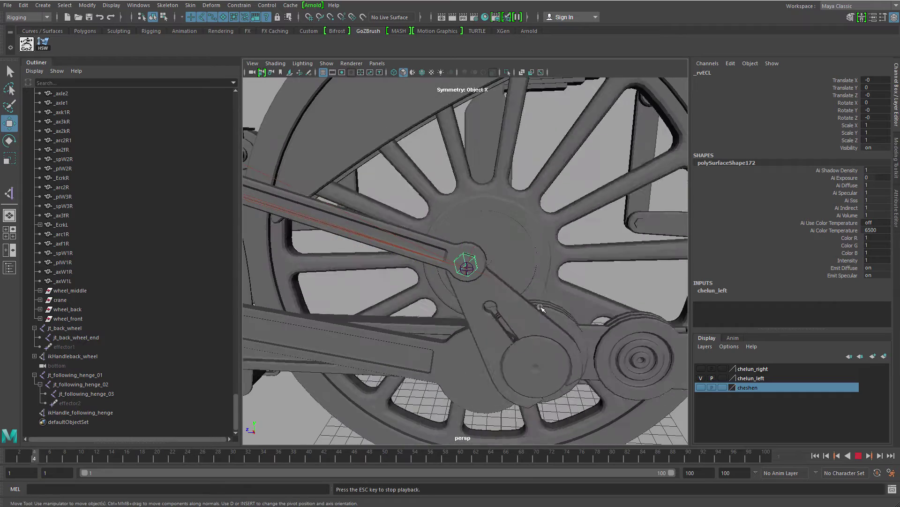
pyautogui.hotkey('alt', 'shift', 'v')
pyautogui.keyDown('alt'); pyautogui.moveTo(554, 300); pyautogui.dragTo(446, 276); pyautogui.keyUp('alt')
pyautogui.keyDown('alt'); pyautogui.moveTo(446, 276); pyautogui.dragTo(482, 273, button='right'); pyautogui.keyUp('alt')
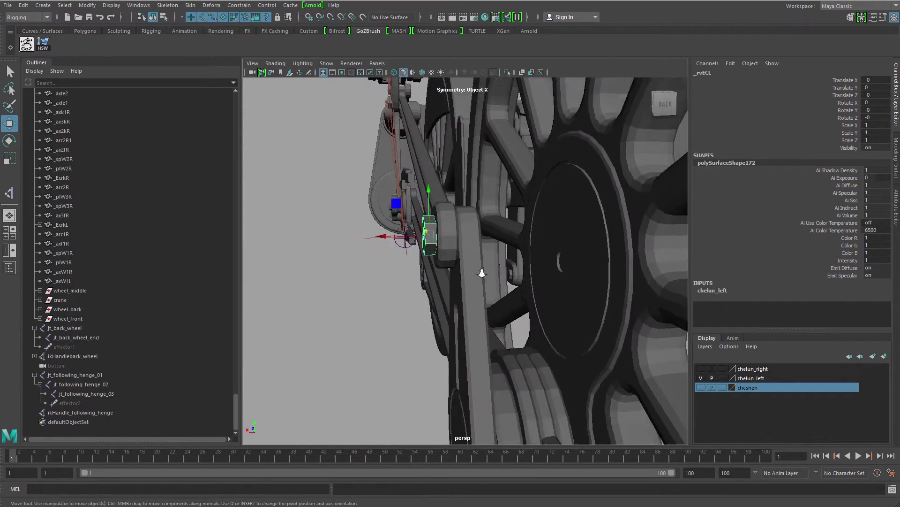
# - Parent the bolt _rvECL under the eccentric crank _EcrkL
pyautogui.keyDown('alt'); pyautogui.moveTo(482, 273); pyautogui.dragTo(430, 229); pyautogui.keyUp('alt')
pyautogui.keyDown('shift'); pyautogui.click(465, 266); pyautogui.keyUp('shift')
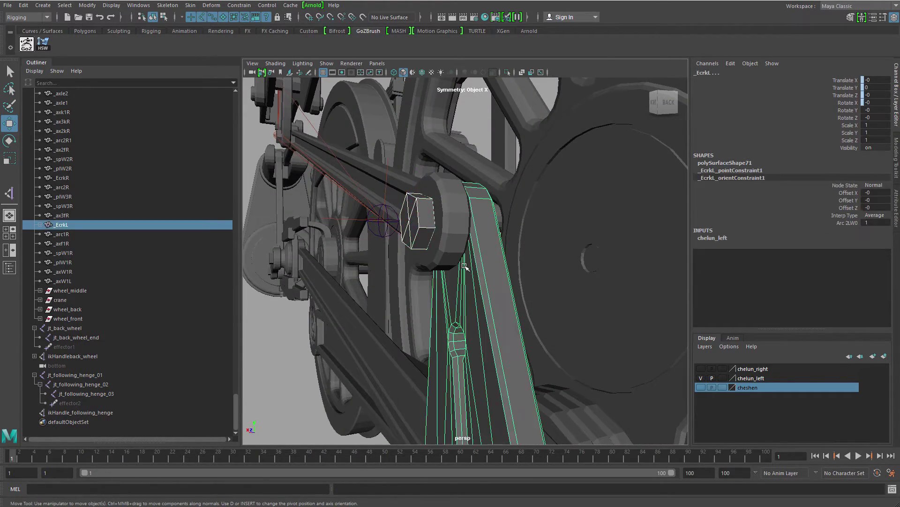
pyautogui.press('p')
pyautogui.click(492, 286)
# - Move the eccentric crank to test whether its bolt follows, and undo the move
pyautogui.keyDown('alt'); pyautogui.moveTo(557, 346); pyautogui.dragTo(451, 319, button='right'); pyautogui.keyUp('alt')
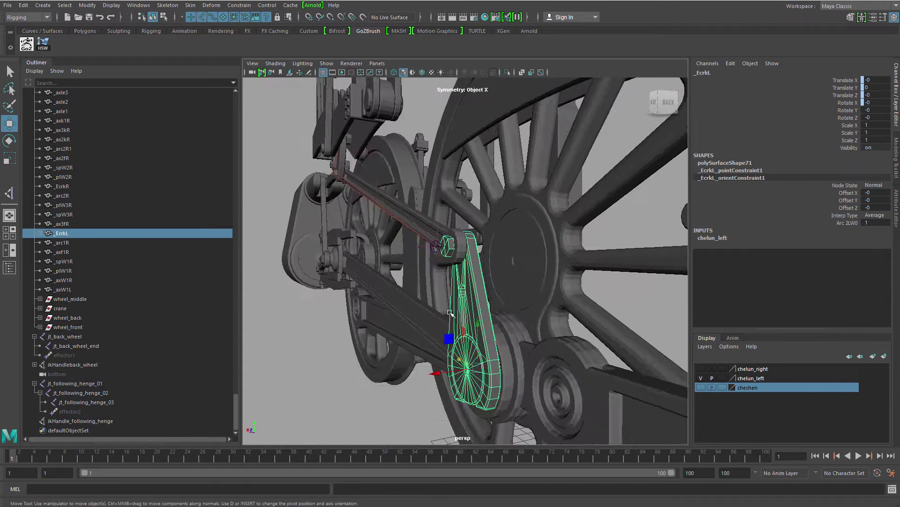
pyautogui.keyDown('alt'); pyautogui.moveTo(451, 319); pyautogui.dragTo(484, 308); pyautogui.keyUp('alt')
pyautogui.moveTo(479, 364); pyautogui.dragTo(442, 299)
pyautogui.hotkey('ctrl', 'z')
pyautogui.hotkey('ctrl', 'z')
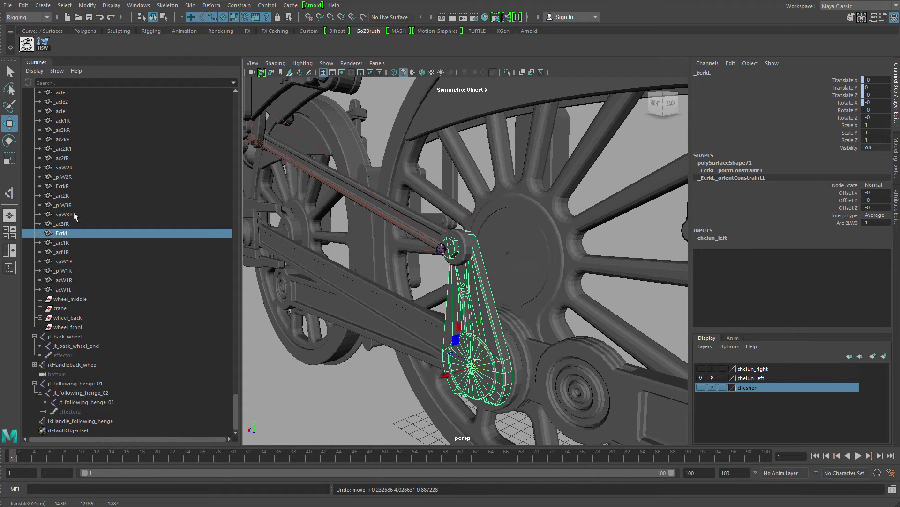
# - Point-constrain ikHandle_following_henge to the bolt _rvECL nested under the eccentric crank
pyautogui.click(39, 233)
pyautogui.click(68, 261)
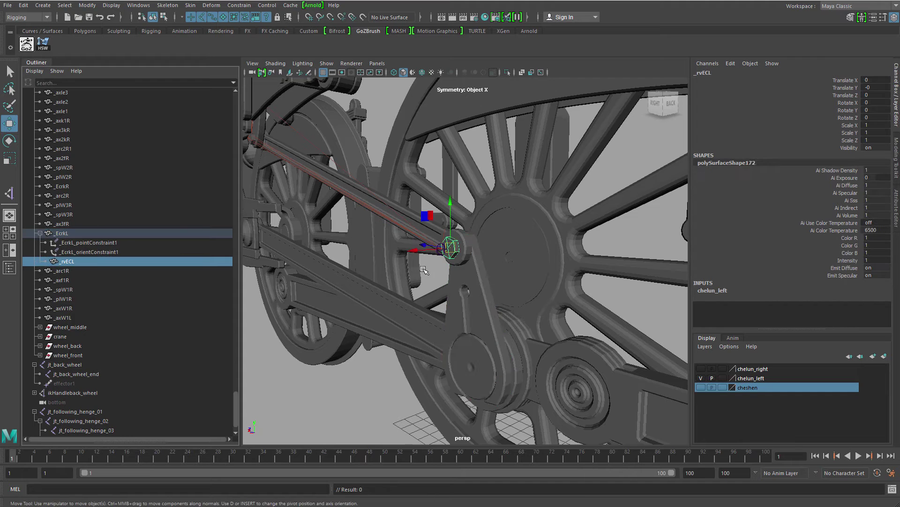
pyautogui.press('f')
pyautogui.press('q')
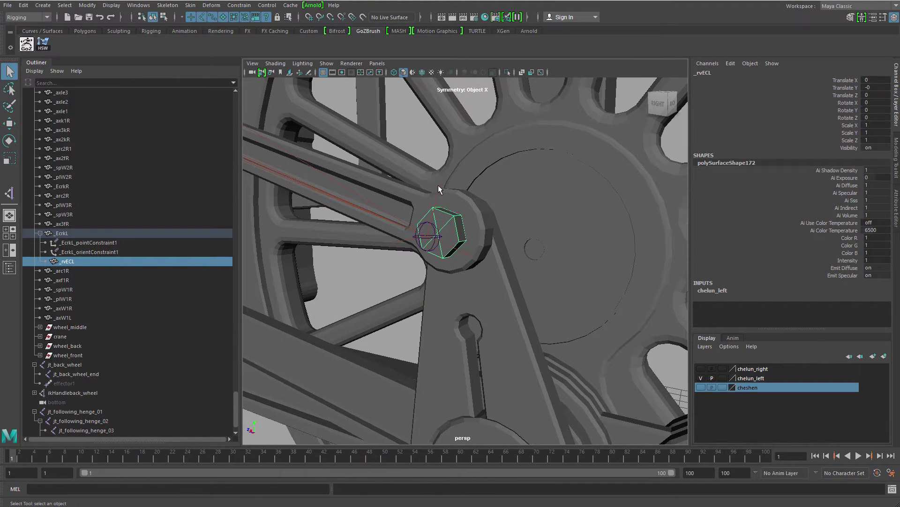
pyautogui.keyDown('shift'); pyautogui.click(438, 185); pyautogui.keyUp('shift')
pyautogui.keyDown('alt'); pyautogui.moveTo(425, 234); pyautogui.dragTo(375, 234); pyautogui.keyUp('alt')
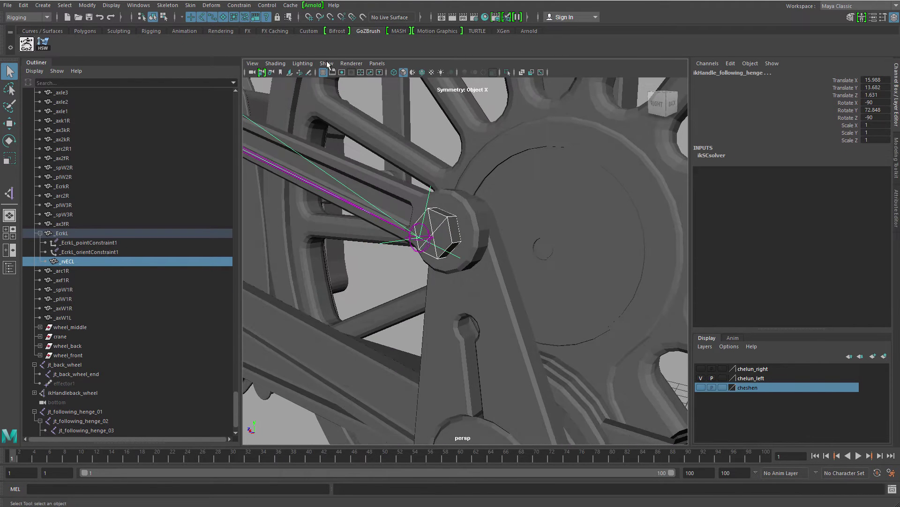
pyautogui.click(246, 6)
pyautogui.click(255, 36)
# - Clear the selection, play the animation to check how the IK handle follows the crank bolt, and return to the first frame
pyautogui.keyDown('alt'); pyautogui.moveTo(579, 205); pyautogui.dragTo(372, 318, button='right'); pyautogui.keyUp('alt')
pyautogui.keyDown('alt'); pyautogui.moveTo(372, 318); pyautogui.dragTo(396, 360); pyautogui.keyUp('alt')
pyautogui.click(396, 360)
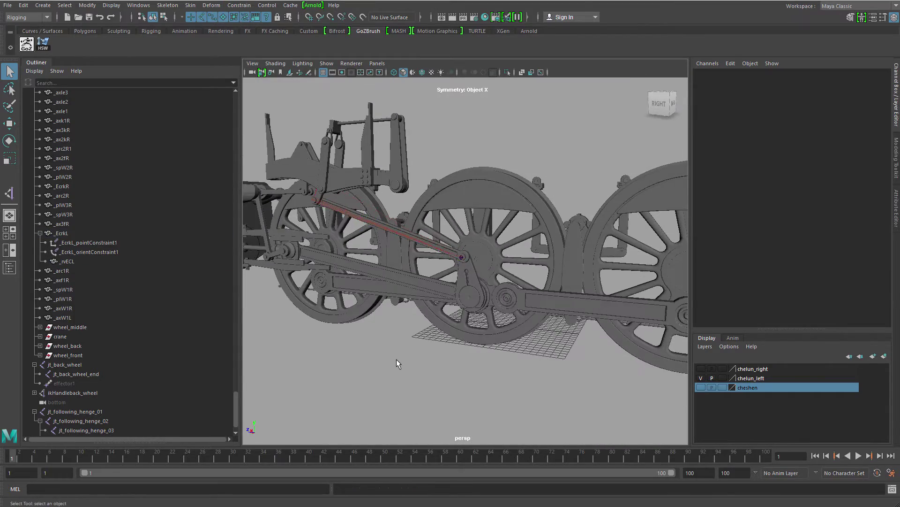
pyautogui.hotkey('alt', 'v')
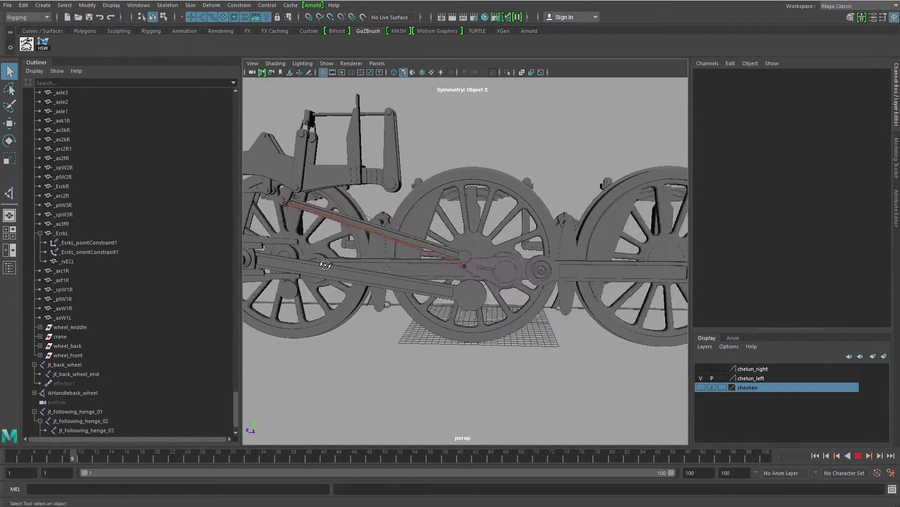
pyautogui.keyDown('alt'); pyautogui.moveTo(326, 265); pyautogui.dragTo(351, 271); pyautogui.keyUp('alt')
pyautogui.hotkey('alt', 'shift', 'v')
# - Select the joint jt_following_henge_02 followed by the long eccentric rod beside it
pyautogui.keyDown('alt'); pyautogui.moveTo(474, 329); pyautogui.dragTo(523, 352, button='middle'); pyautogui.keyUp('alt')
pyautogui.keyDown('alt'); pyautogui.moveTo(522, 351); pyautogui.dragTo(605, 356, button='right'); pyautogui.keyUp('alt')
pyautogui.keyDown('alt'); pyautogui.moveTo(387, 242); pyautogui.dragTo(424, 250, button='middle'); pyautogui.keyUp('alt')
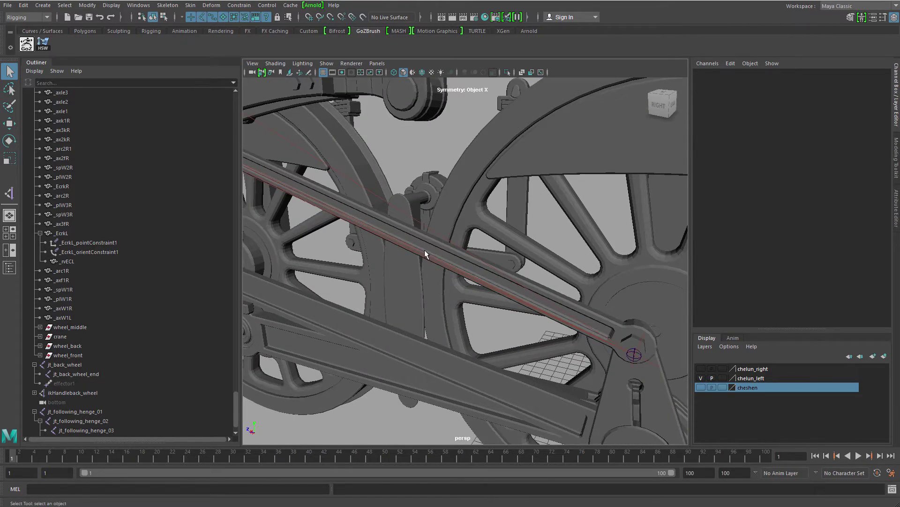
pyautogui.click(425, 250)
pyautogui.keyDown('alt'); pyautogui.moveTo(402, 260); pyautogui.dragTo(412, 241); pyautogui.keyUp('alt')
pyautogui.keyDown('shift'); pyautogui.click(424, 229); pyautogui.keyUp('shift')
pyautogui.keyDown('alt'); pyautogui.moveTo(398, 242); pyautogui.dragTo(310, 146, button='right'); pyautogui.keyUp('alt')
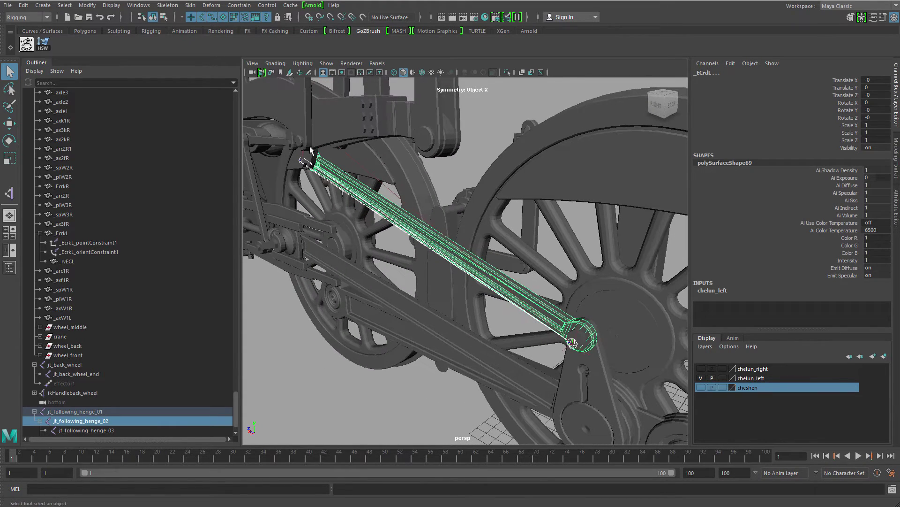
# - Try a parent constraint from the joint to the eccentric rod, and undo it
pyautogui.click(238, 5)
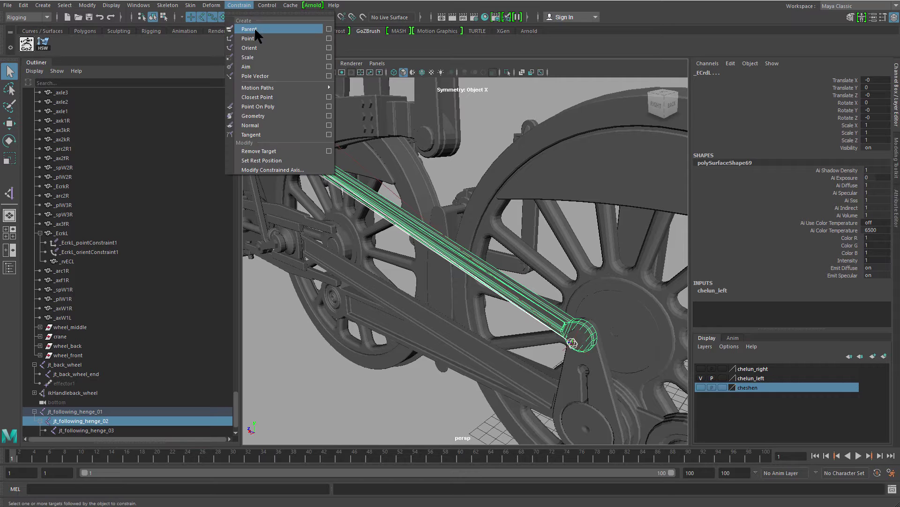
pyautogui.click(255, 27)
pyautogui.hotkey('ctrl', 'z')
# - Parent-constrain the eccentric rod to jt_following_henge_02 with Maintain offset on and all translate and rotate axes constrained
pyautogui.click(239, 5)
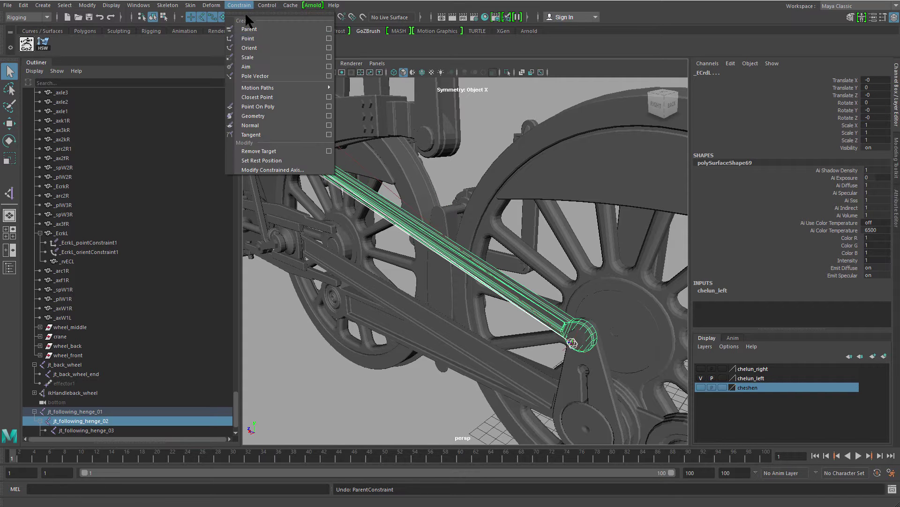
pyautogui.click(326, 27)
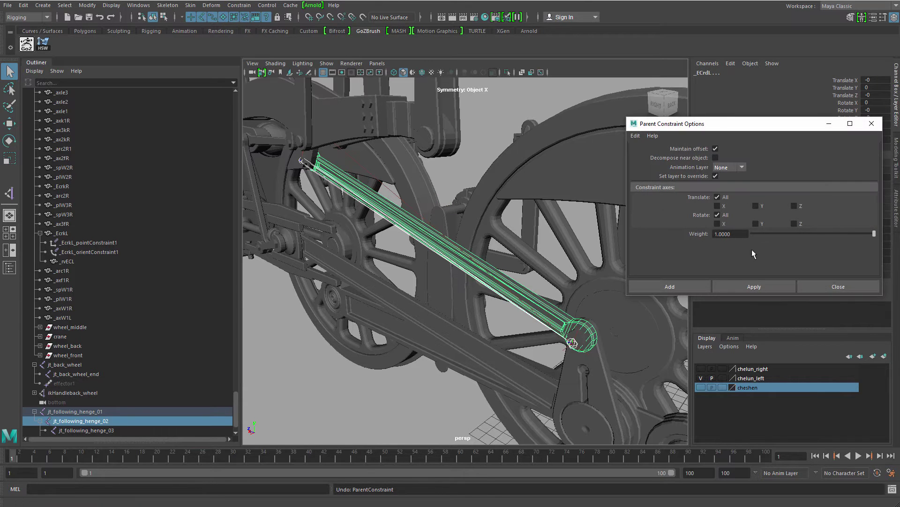
pyautogui.click(747, 282)
# - Isolate jt_following_henge_01 together with the curved link and bolts at the eccentric rod's front end
pyautogui.scroll(5, 402, 199)
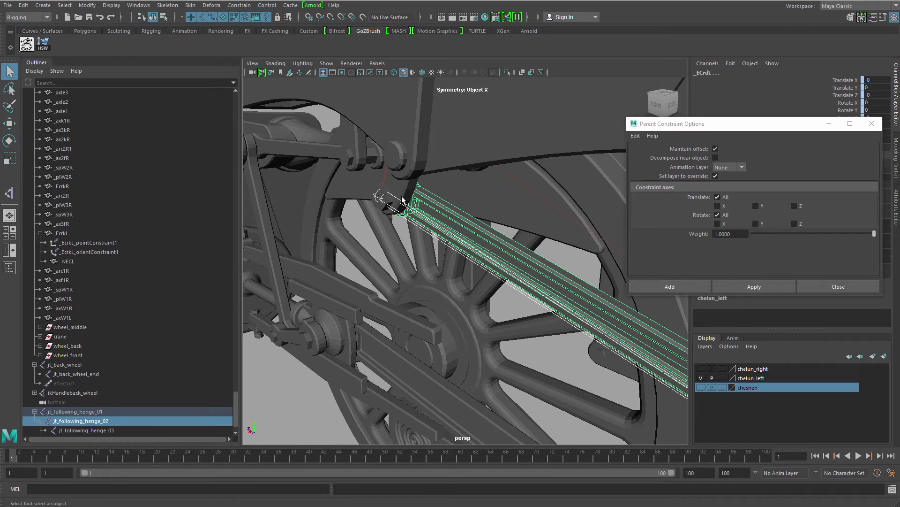
pyautogui.scroll(3, 394, 204)
pyautogui.click(403, 200)
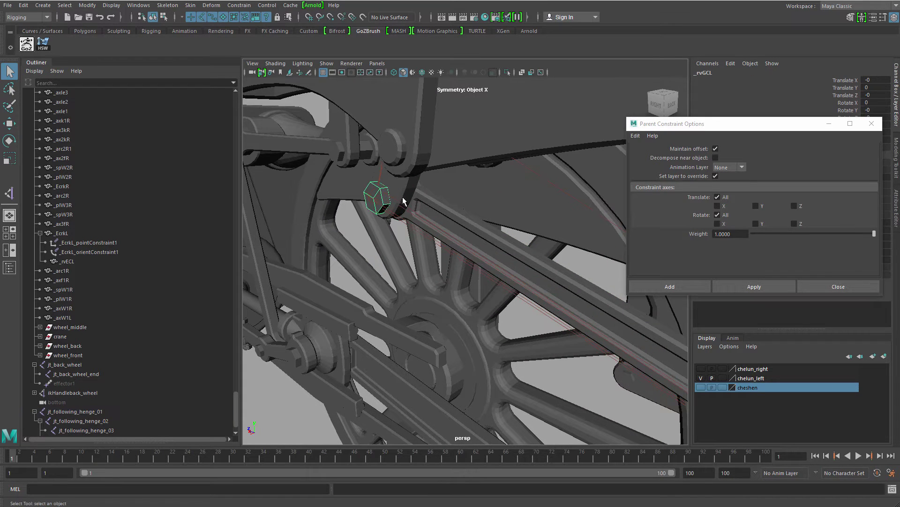
pyautogui.click(382, 175)
pyautogui.hotkey('ctrl', '1')
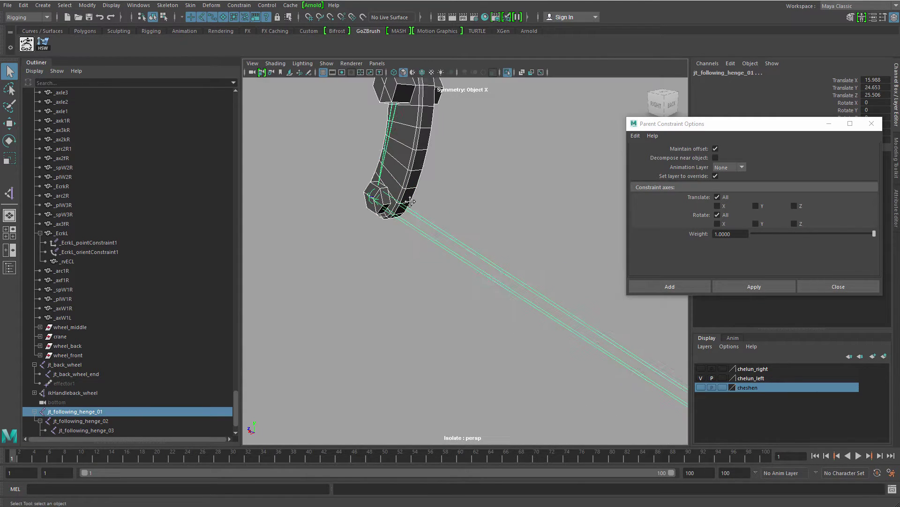
pyautogui.click(456, 204)
# - Parent-constrain the curved link to jt_following_henge_01 with Maintain offset on
pyautogui.click(402, 169)
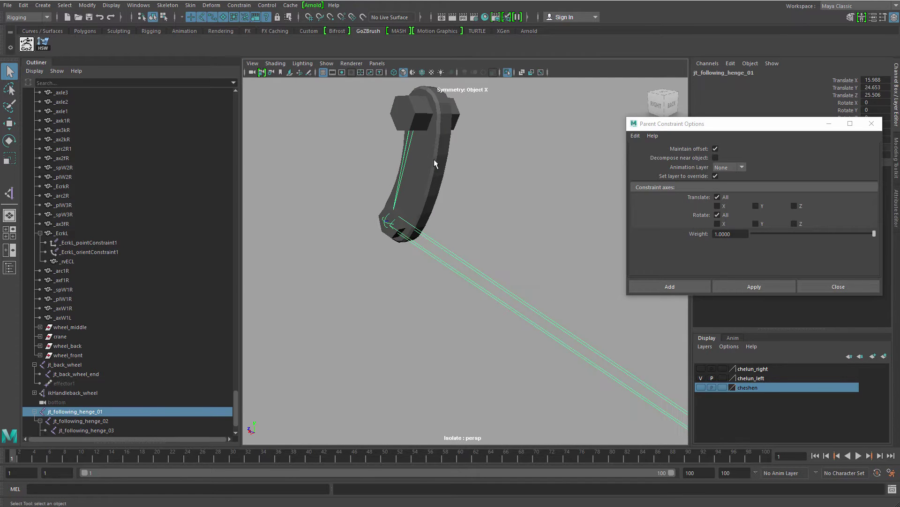
pyautogui.keyDown('shift'); pyautogui.click(435, 164); pyautogui.keyUp('shift')
pyautogui.click(754, 287)
pyautogui.click(488, 193)
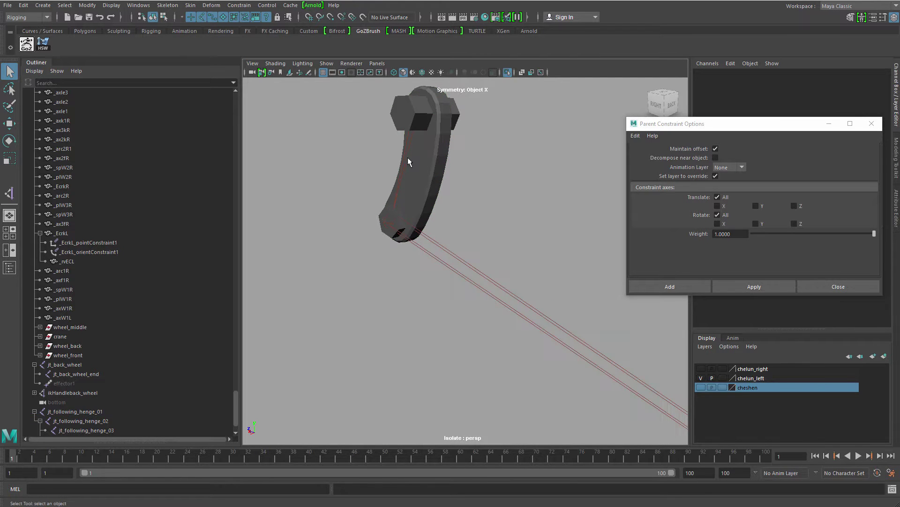
# - Parent-constrain the bolt at the curved link's upper end to jt_following_henge_01, and exit isolation to show the whole model
pyautogui.click(407, 157)
pyautogui.keyDown('shift'); pyautogui.click(409, 114); pyautogui.keyUp('shift')
pyautogui.press('g')
pyautogui.click(505, 213)
pyautogui.hotkey('ctrl', '1')
# - Play the animation to check the motion of the eccentric rod and curved link from several angles, and return to the first frame
pyautogui.scroll(-4, 439, 272)
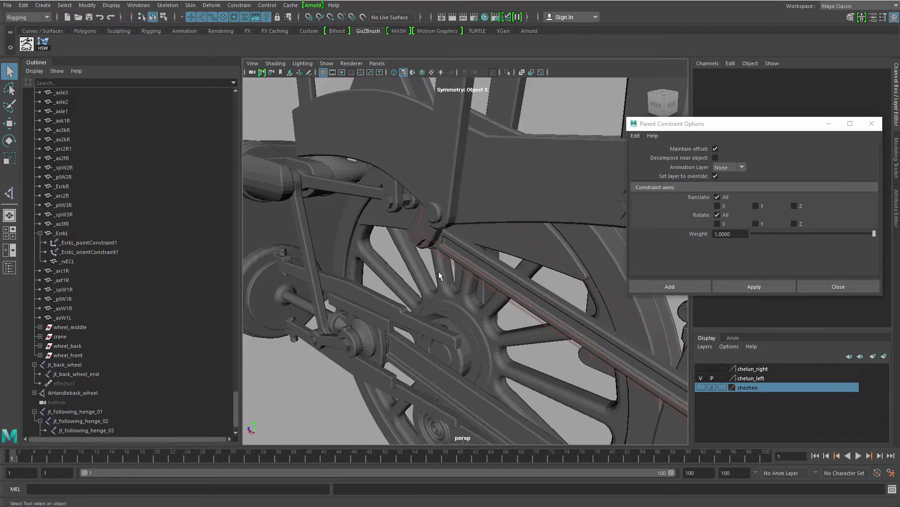
pyautogui.keyDown('alt'); pyautogui.moveTo(439, 276); pyautogui.dragTo(516, 310); pyautogui.keyUp('alt')
pyautogui.hotkey('alt', 'v')
pyautogui.scroll(-8, 399, 193)
pyautogui.keyDown('alt'); pyautogui.moveTo(438, 312); pyautogui.dragTo(542, 327); pyautogui.keyUp('alt')
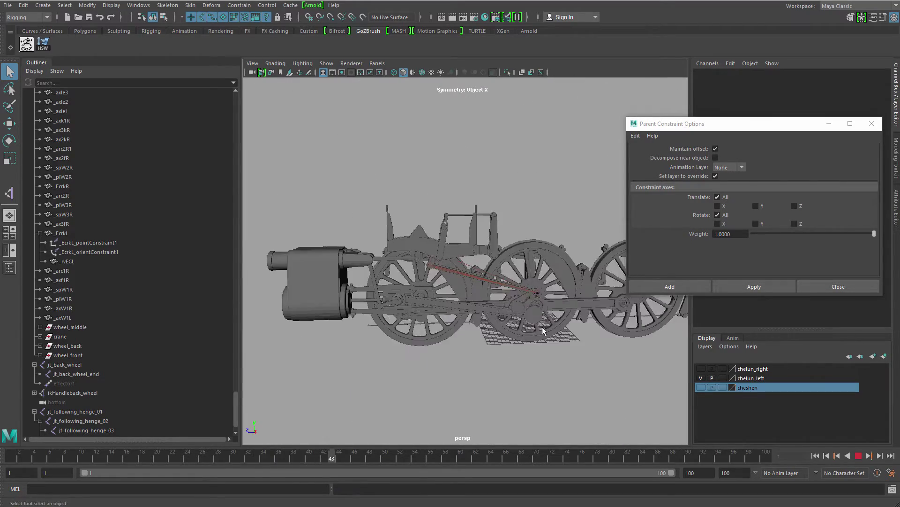
pyautogui.scroll(10, 542, 331)
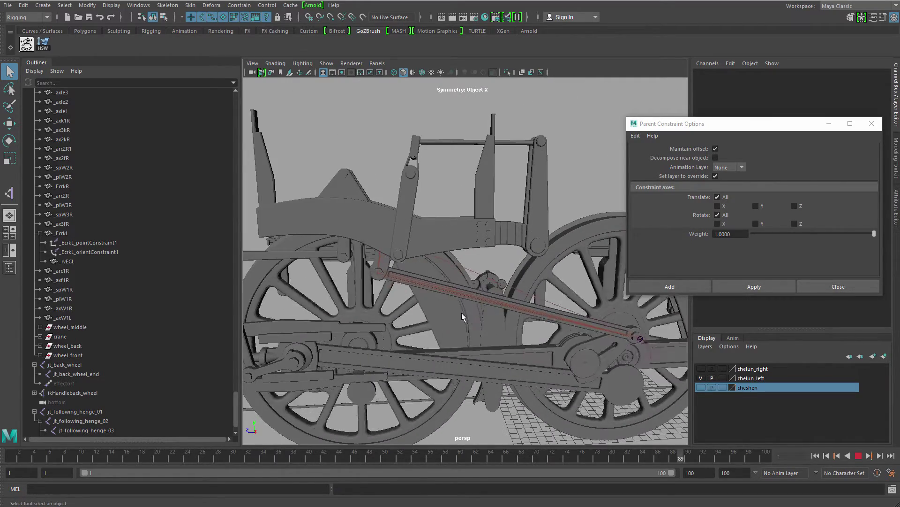
pyautogui.moveTo(462, 313)
pyautogui.keyDown('alt'); pyautogui.mouseDown()
pyautogui.moveTo(502, 313)
pyautogui.moveTo(446, 319)
pyautogui.moveTo(514, 315)
pyautogui.moveTo(445, 319)
pyautogui.mouseUp(); pyautogui.keyUp('alt')
pyautogui.scroll(-4, 445, 317)
pyautogui.scroll(7, 575, 344)
pyautogui.keyDown('alt'); pyautogui.moveTo(575, 344); pyautogui.dragTo(510, 324); pyautogui.keyUp('alt')
pyautogui.hotkey('alt', 'v')
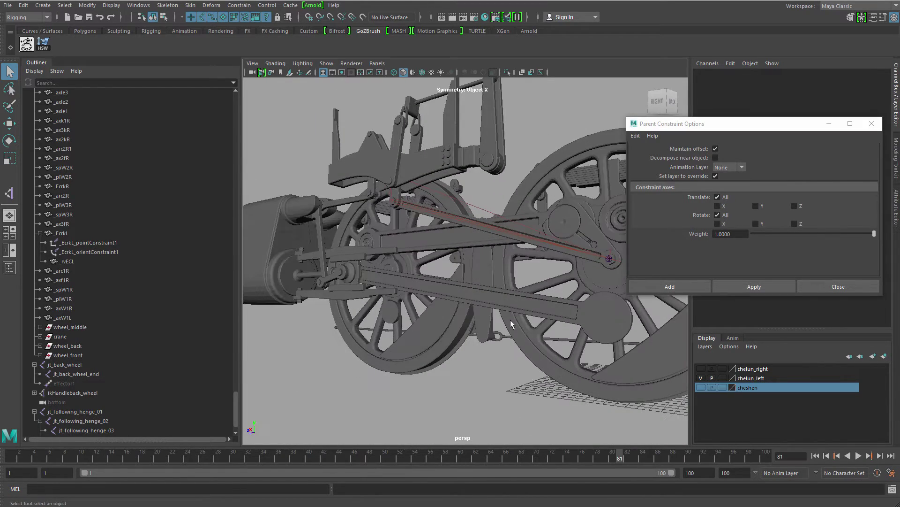
pyautogui.hotkey('alt', 'shift', 'v')
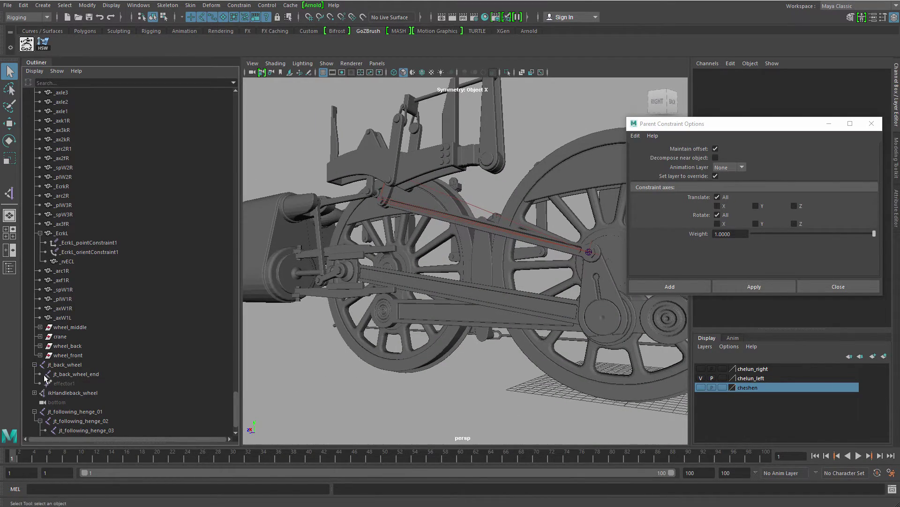
# - Collapse the back-wheel joint and IK handle hierarchies in the Outliner, and select the main rod running from the crosshead to the middle wheel
pyautogui.click(34, 364)
pyautogui.click(35, 392)
pyautogui.keyDown('alt'); pyautogui.moveTo(408, 345); pyautogui.dragTo(542, 271); pyautogui.keyUp('alt')
pyautogui.click(487, 276)
pyautogui.scroll(-4, 487, 275)
pyautogui.scroll(8, 439, 297)
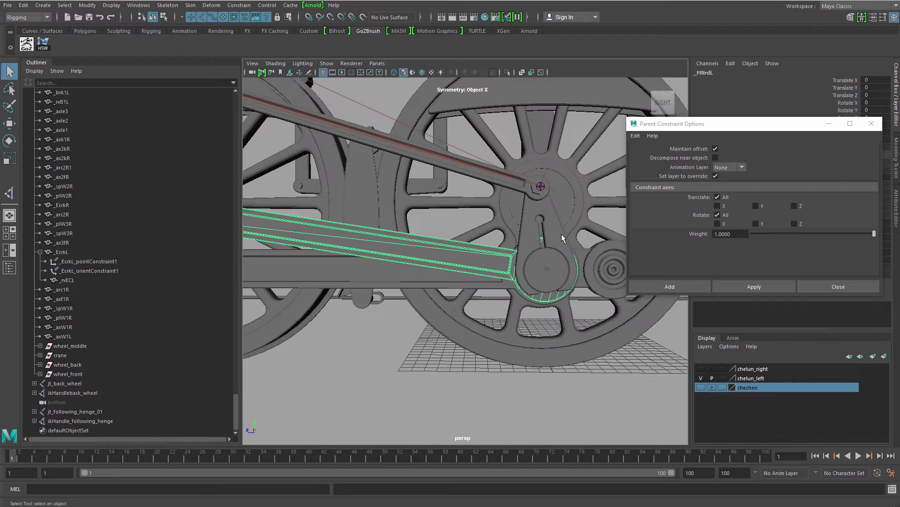
# - Point-constrain the main rod to the middle wheel's hub part _ax2fL
pyautogui.click(567, 207)
pyautogui.keyDown('alt'); pyautogui.moveTo(567, 206); pyautogui.dragTo(453, 219); pyautogui.keyUp('alt')
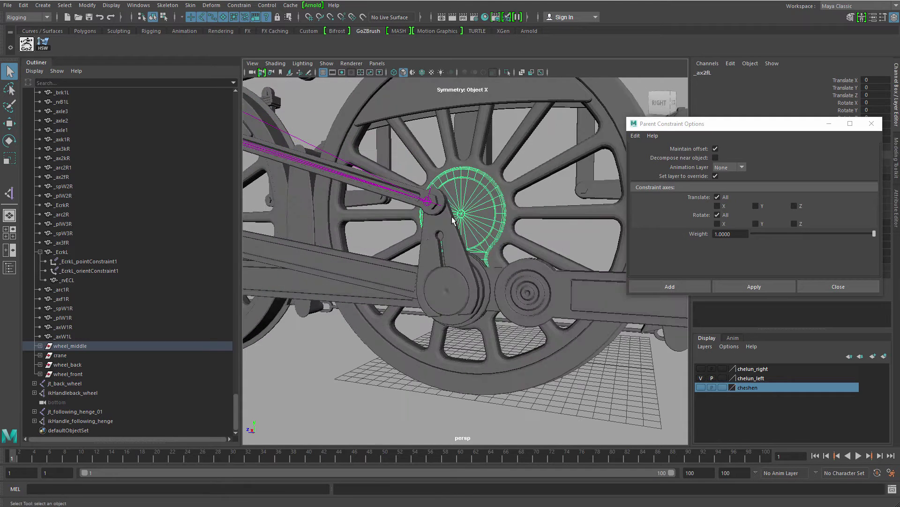
pyautogui.keyDown('shift'); pyautogui.click(362, 267); pyautogui.keyUp('shift')
pyautogui.hotkey('ctrl', 'z')
pyautogui.keyDown('shift'); pyautogui.click(357, 253); pyautogui.keyUp('shift')
pyautogui.keyDown('alt'); pyautogui.moveTo(357, 253); pyautogui.dragTo(317, 235, button='right'); pyautogui.keyUp('alt')
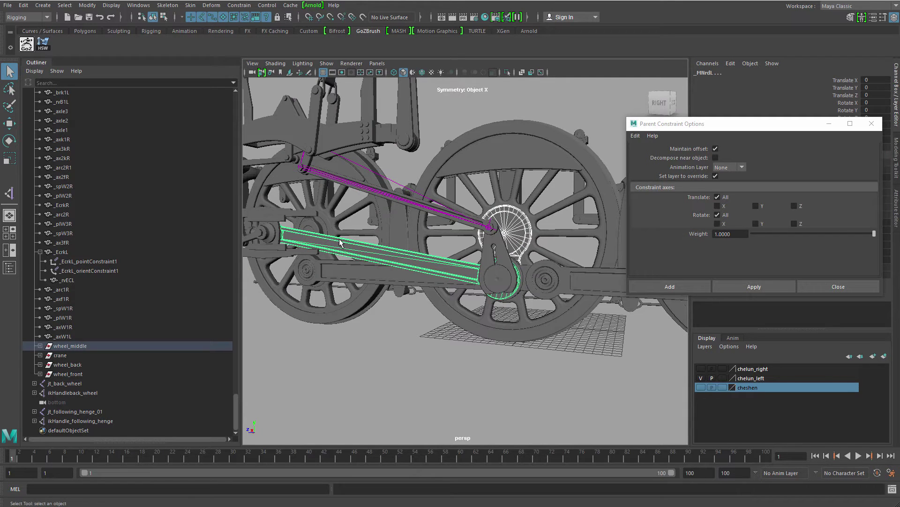
pyautogui.click(239, 5)
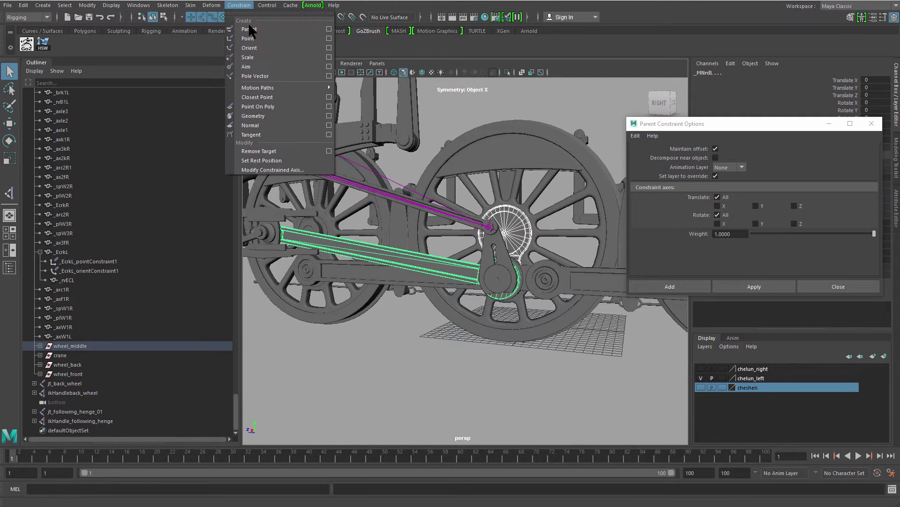
pyautogui.click(250, 39)
# - Play the animation to check the main rod's motion with the middle wheel, and stop at the first frame
pyautogui.keyDown('alt'); pyautogui.moveTo(413, 235); pyautogui.dragTo(376, 219, button='right'); pyautogui.keyUp('alt')
pyautogui.hotkey('alt', 'v')
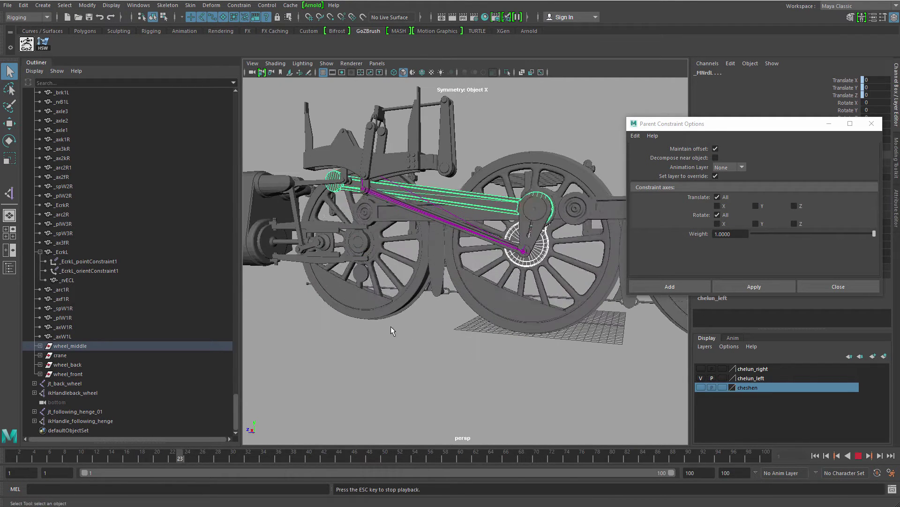
pyautogui.press('Escape')
# - Select the crosshead and the main rod, and point-constrain the rod to the crosshead
pyautogui.keyDown('alt'); pyautogui.moveTo(437, 323); pyautogui.dragTo(541, 338, button='middle'); pyautogui.keyUp('alt')
pyautogui.scroll(6, 460, 277)
pyautogui.click(389, 284)
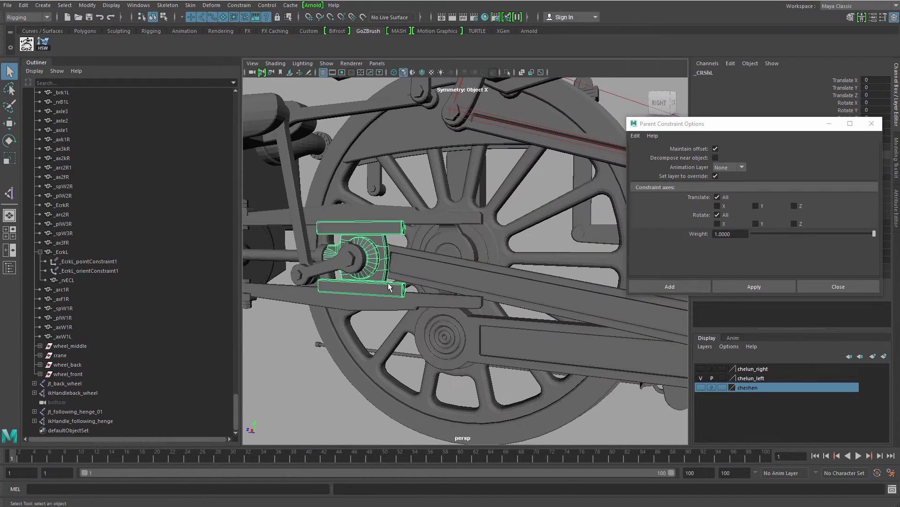
pyautogui.keyDown('shift'); pyautogui.click(425, 277); pyautogui.keyUp('shift')
pyautogui.keyDown('alt'); pyautogui.moveTo(426, 277); pyautogui.dragTo(331, 108); pyautogui.keyUp('alt')
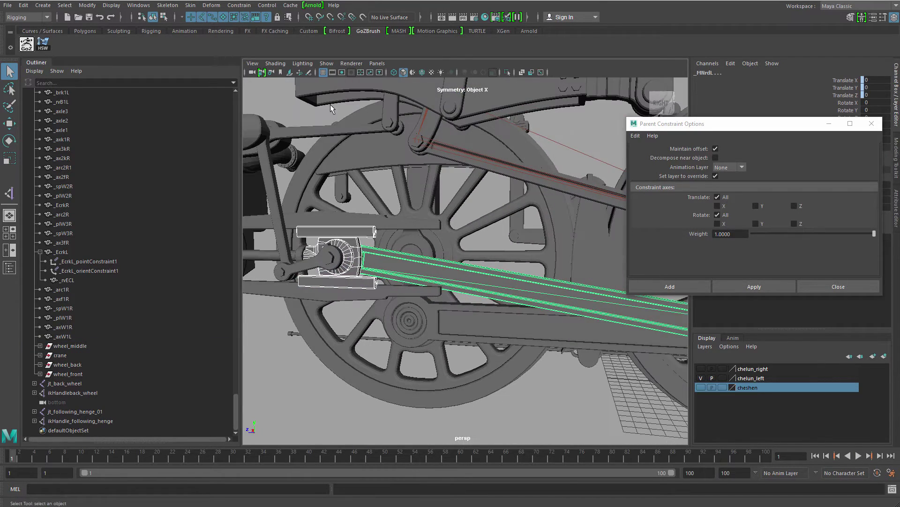
pyautogui.click(236, 8)
pyautogui.click(261, 38)
# - Aim-constrain the main rod at the crosshead with Maintain offset on and all axes constrained
pyautogui.keyDown('alt'); pyautogui.moveTo(507, 318); pyautogui.dragTo(486, 281); pyautogui.keyUp('alt')
pyautogui.keyDown('alt'); pyautogui.moveTo(381, 257); pyautogui.dragTo(454, 245, button='middle'); pyautogui.keyUp('alt')
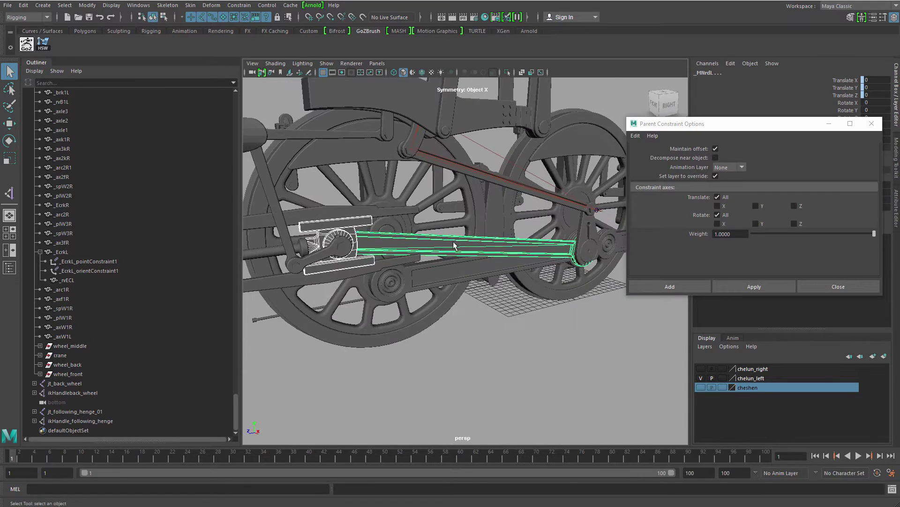
pyautogui.keyDown('alt'); pyautogui.moveTo(454, 242); pyautogui.dragTo(372, 224); pyautogui.keyUp('alt')
pyautogui.click(240, 6)
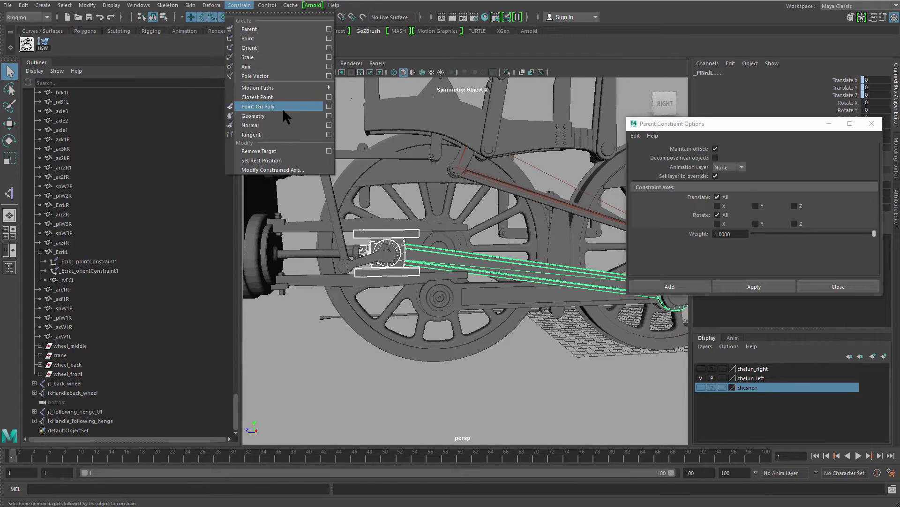
pyautogui.click(328, 57)
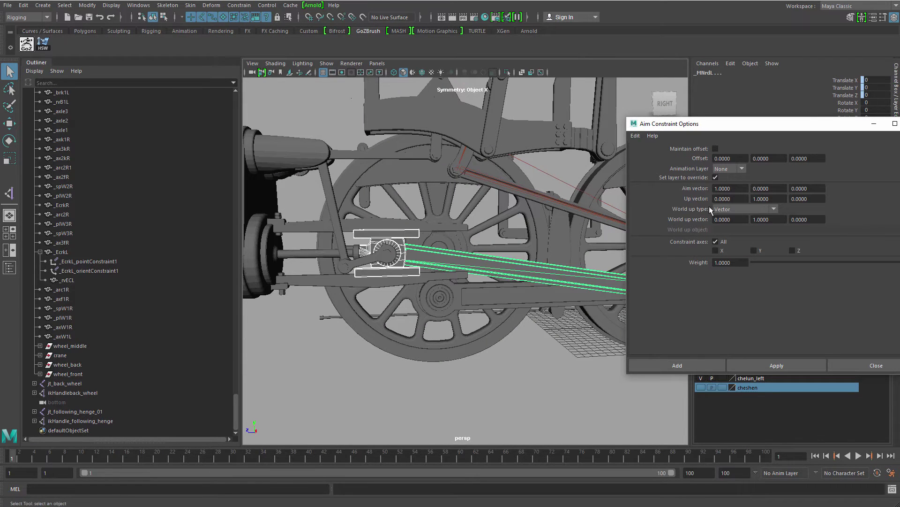
pyautogui.click(715, 149)
pyautogui.click(772, 363)
# - Play the animation to check the main rod's alignment with the crosshead, and return to the first frame
pyautogui.hotkey('alt', 'v')
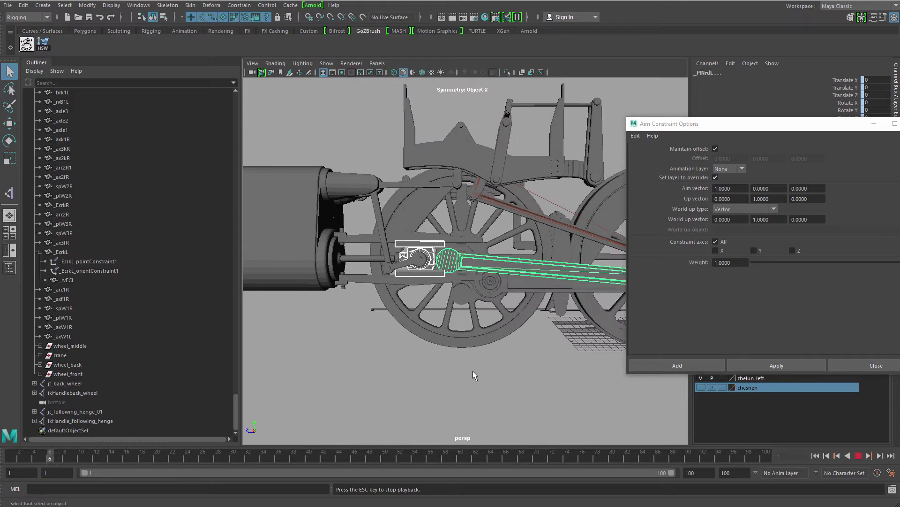
pyautogui.hotkey('alt', 'v')
pyautogui.hotkey('alt', 'shift', 'v')
pyautogui.scroll(4, 432, 294)
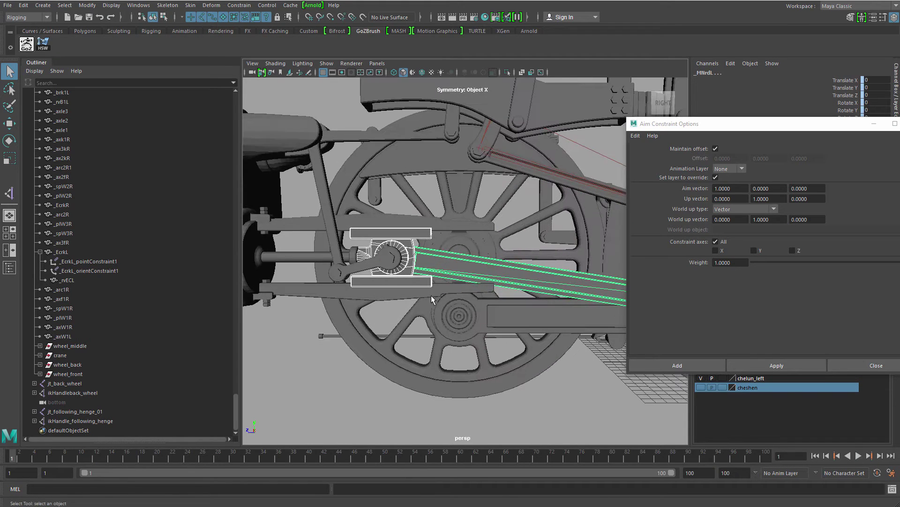
# - Select only the main rod, play the animation to check its motion relative to the crosshead, and return to the first frame
pyautogui.click(477, 265)
pyautogui.keyDown('alt'); pyautogui.moveTo(477, 265); pyautogui.dragTo(428, 268, button='right'); pyautogui.keyUp('alt')
pyautogui.keyDown('alt'); pyautogui.moveTo(429, 268); pyautogui.dragTo(513, 281); pyautogui.keyUp('alt')
pyautogui.hotkey('alt', 'v')
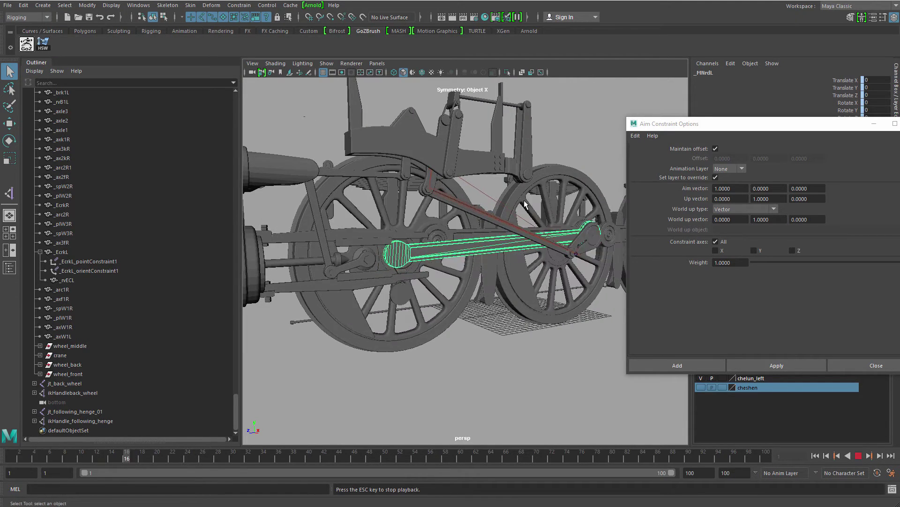
pyautogui.press('Escape')
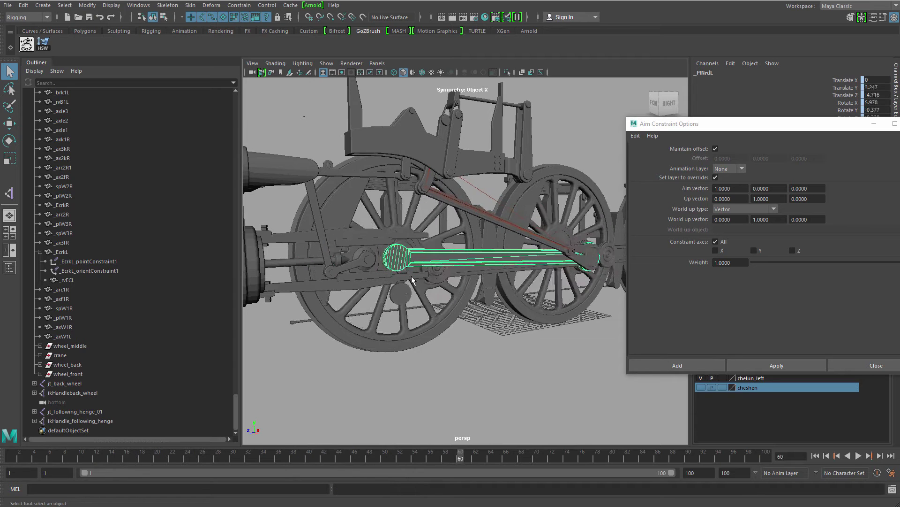
pyautogui.hotkey('alt', 'shift', 'v')
# - Add the crosshead to the main rod selection and point-constrain it to the rod with Maintain offset on and all axes constrained
pyautogui.keyDown('alt'); pyautogui.moveTo(412, 280); pyautogui.dragTo(342, 287); pyautogui.keyUp('alt')
pyautogui.click(425, 259)
pyautogui.scroll(5, 425, 259)
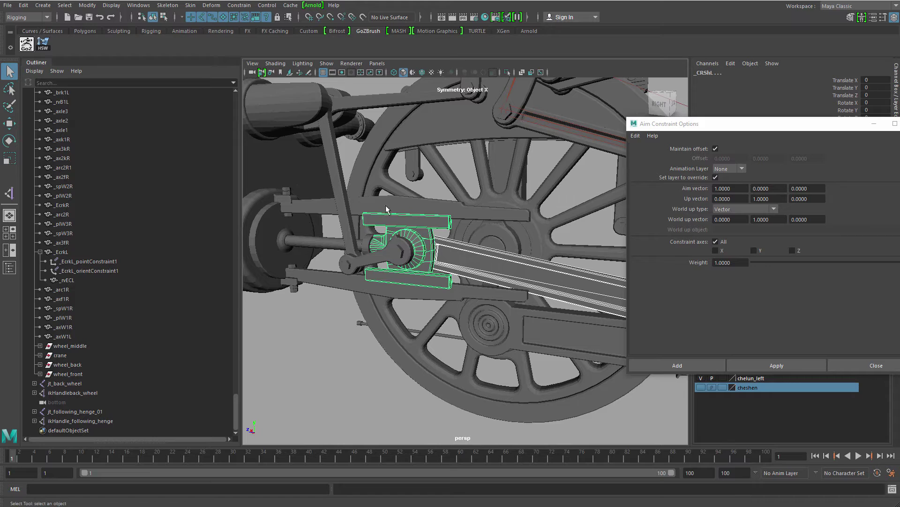
pyautogui.click(244, 8)
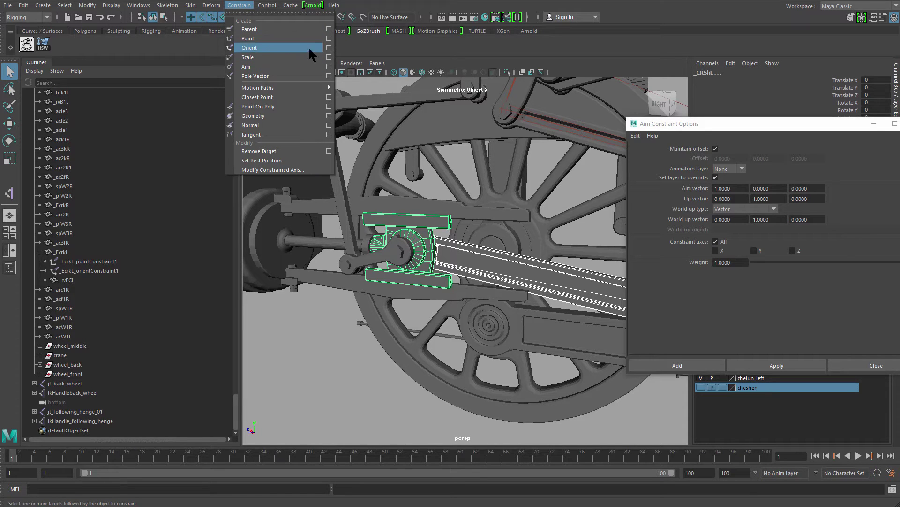
pyautogui.click(328, 37)
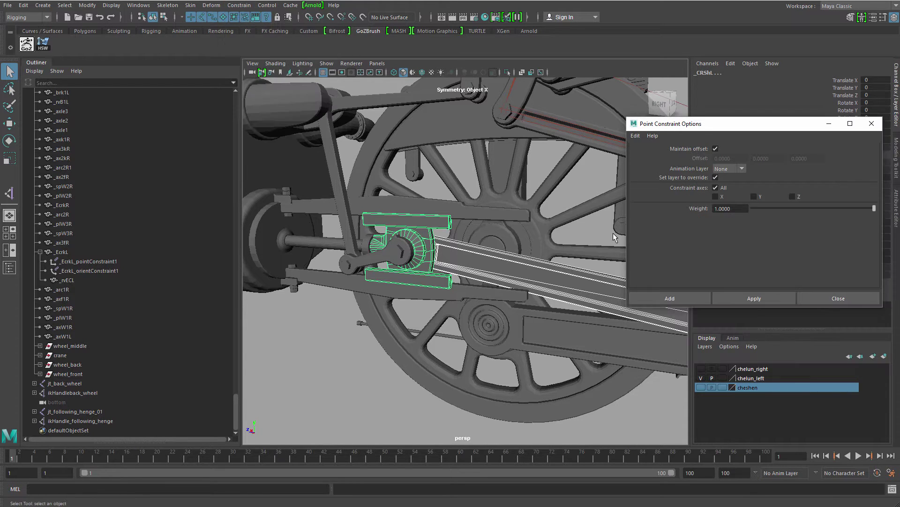
pyautogui.click(758, 297)
# - Reselect the main rod and crosshead, clear the selection, and play the animation briefly to check the crosshead's movement
pyautogui.scroll(-3, 422, 259)
pyautogui.click(502, 271)
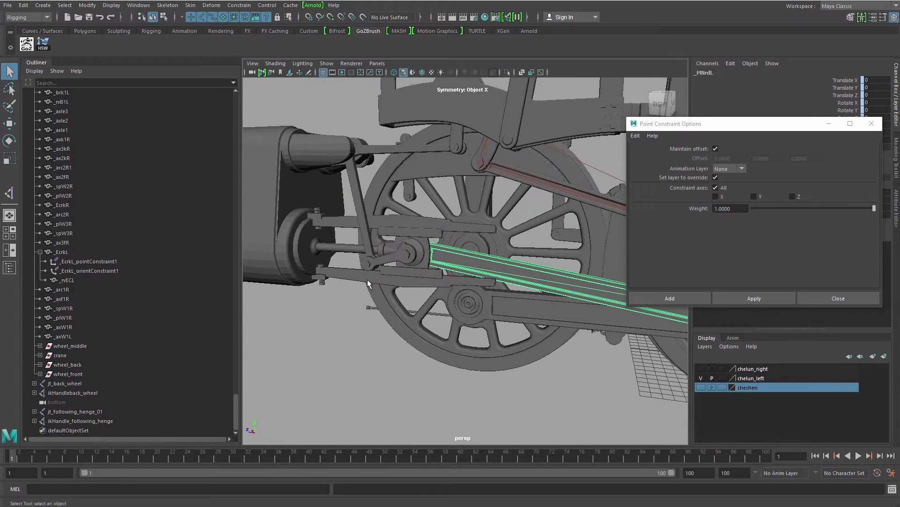
pyautogui.click(414, 242)
pyautogui.scroll(-3, 457, 366)
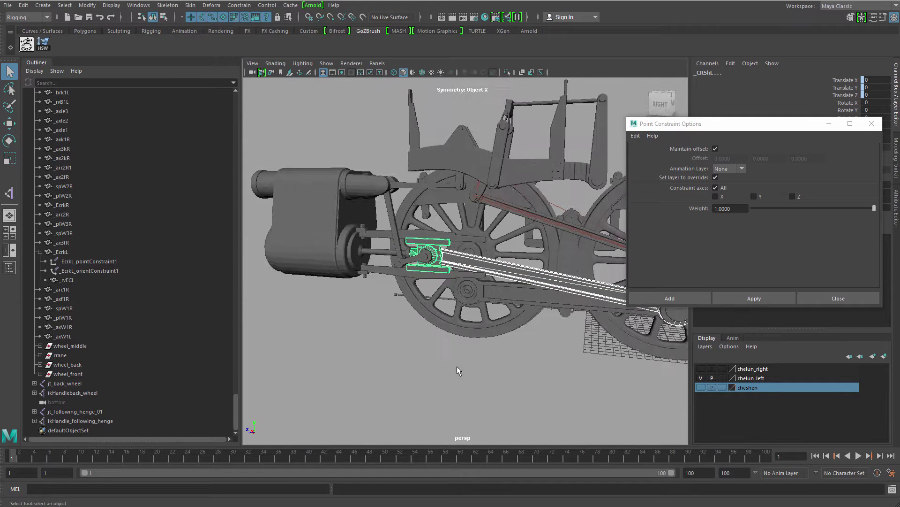
pyautogui.keyDown('alt'); pyautogui.moveTo(457, 366); pyautogui.dragTo(514, 364); pyautogui.keyUp('alt')
pyautogui.click(514, 365)
pyautogui.hotkey('alt', 'v')
pyautogui.press('Escape')
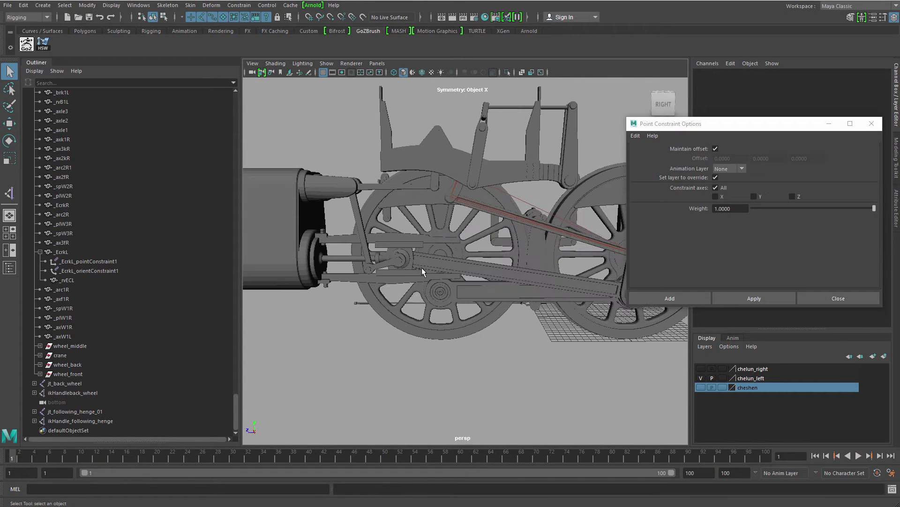
# - Break the Translate Y connection of the crosshead's point constraint
pyautogui.click(414, 271)
pyautogui.moveTo(829, 124); pyautogui.dragTo(817, 209)
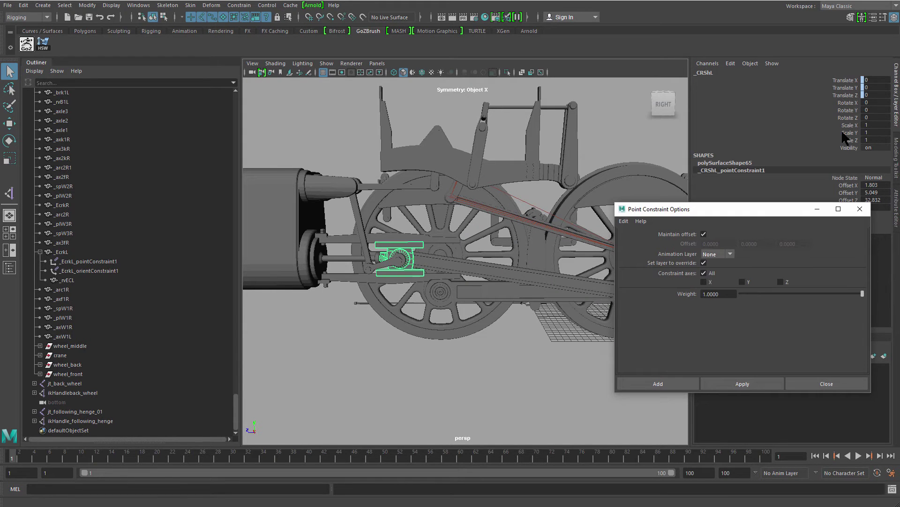
pyautogui.click(849, 89)
pyautogui.rightClick(845, 86)
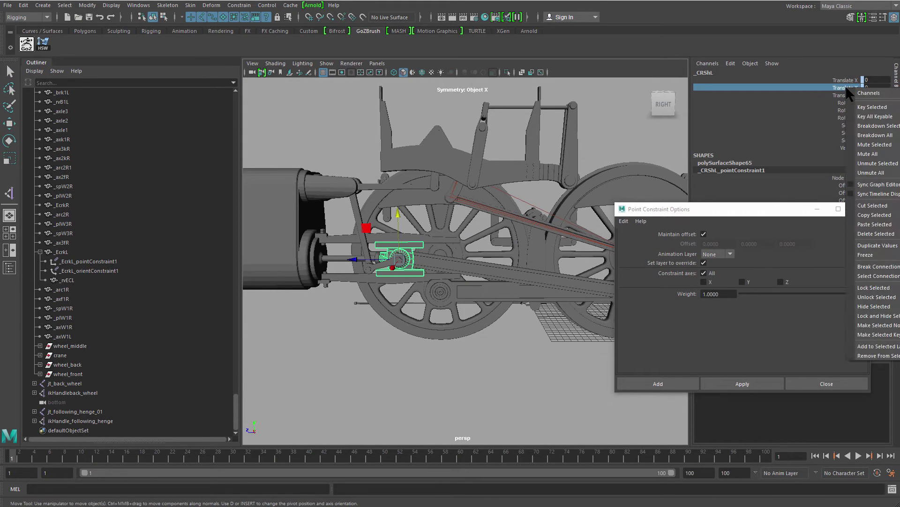
pyautogui.click(878, 267)
# - Play the animation from several angles to check the crosshead sliding along its guides, and return to the first frame
pyautogui.hotkey('alt', 'v')
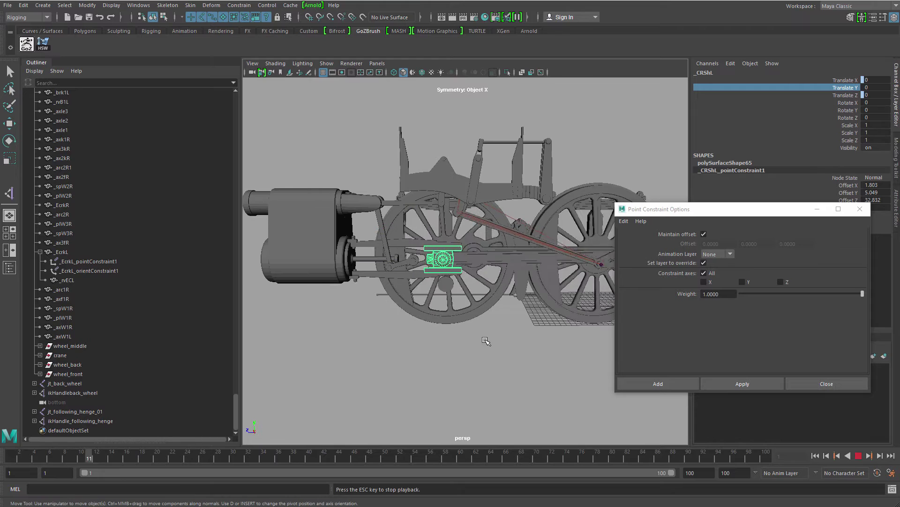
pyautogui.click(396, 348)
pyautogui.keyDown('alt'); pyautogui.moveTo(329, 341); pyautogui.dragTo(390, 337); pyautogui.keyUp('alt')
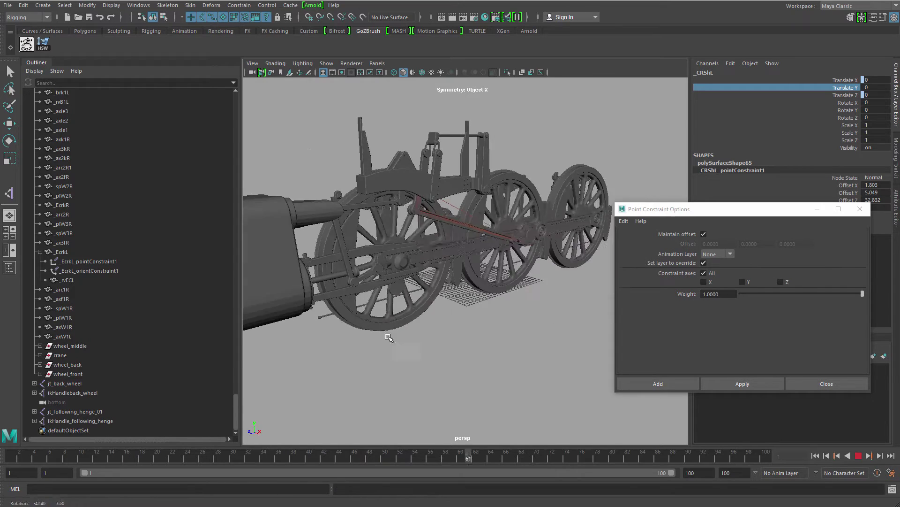
pyautogui.keyDown('alt'); pyautogui.moveTo(390, 337); pyautogui.dragTo(616, 346, button='middle'); pyautogui.keyUp('alt')
pyautogui.keyDown('alt'); pyautogui.moveTo(617, 346); pyautogui.dragTo(402, 316); pyautogui.keyUp('alt')
pyautogui.keyDown('alt'); pyautogui.moveTo(402, 315); pyautogui.dragTo(474, 295, button='right'); pyautogui.keyUp('alt')
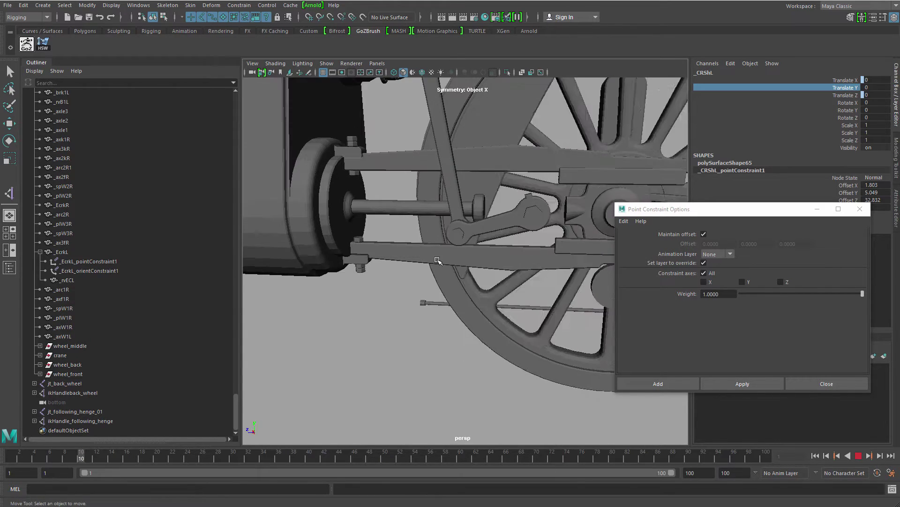
pyautogui.press('q')
pyautogui.hotkey('alt', 'v')
pyautogui.hotkey('alt', 'shift', 'v')
# - Select the piston rod and the crosshead, parent the piston rod to the crosshead, and clear the selection
pyautogui.click(414, 215)
pyautogui.keyDown('shift'); pyautogui.click(552, 226); pyautogui.keyUp('shift')
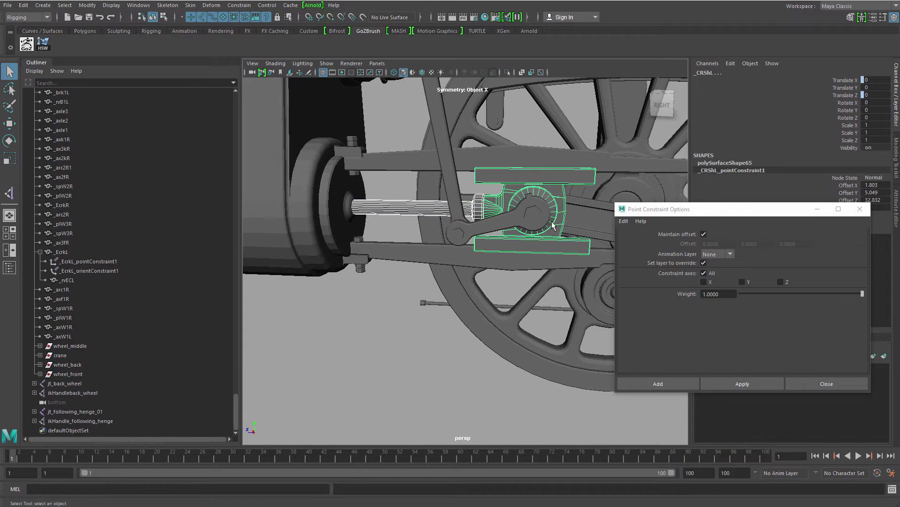
pyautogui.hotkey('ctrl', 'z')
pyautogui.click(461, 363)
# - Play the animation to check the piston rod's motion with the crosshead, and return to the first frame
pyautogui.keyDown('alt'); pyautogui.moveTo(461, 362); pyautogui.dragTo(376, 343, button='right'); pyautogui.keyUp('alt')
pyautogui.hotkey('alt', 'v')
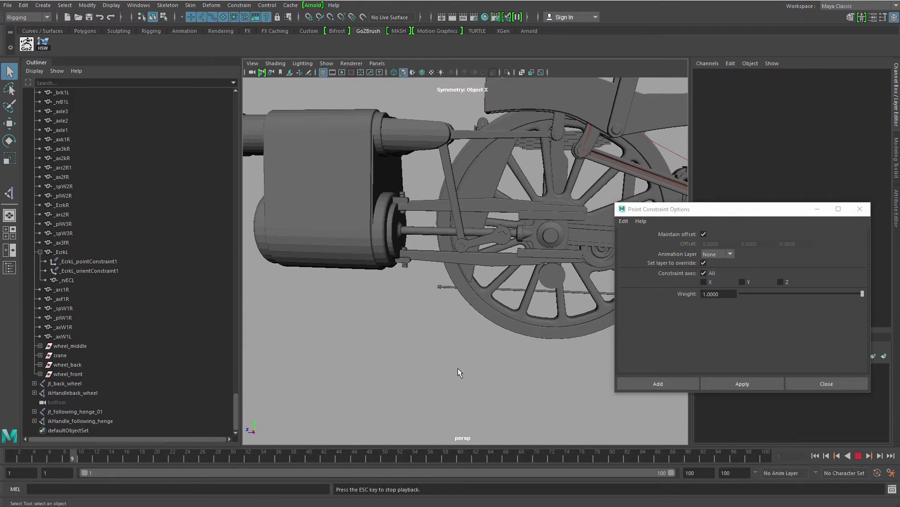
pyautogui.keyDown('alt'); pyautogui.moveTo(458, 368); pyautogui.dragTo(350, 303, button='right'); pyautogui.keyUp('alt')
pyautogui.keyDown('alt'); pyautogui.moveTo(433, 340); pyautogui.dragTo(469, 344); pyautogui.keyUp('alt')
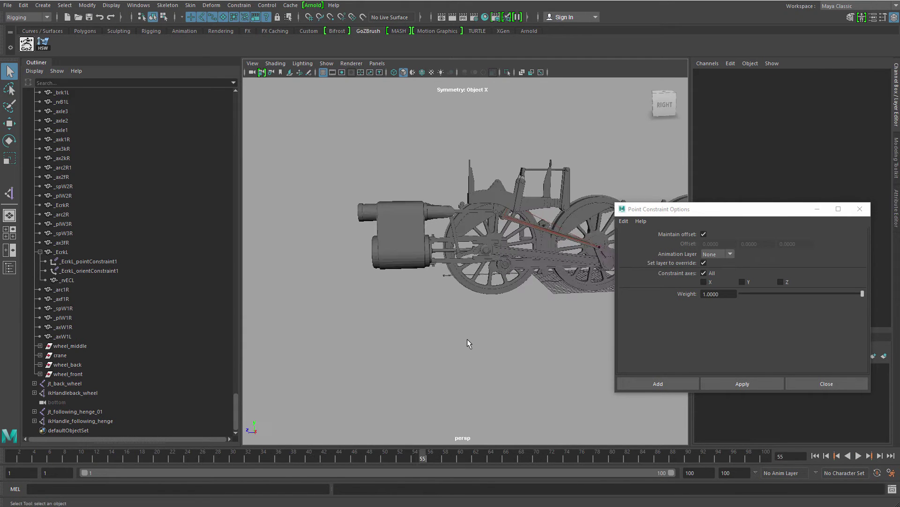
pyautogui.hotkey('alt', 'v')
pyautogui.hotkey('alt', 'shift', 'v')
# - Close the Point Constraint options and frame the crosshead and its lever linkage in the side view
pyautogui.press('space')
pyautogui.press('space')
pyautogui.click(861, 209)
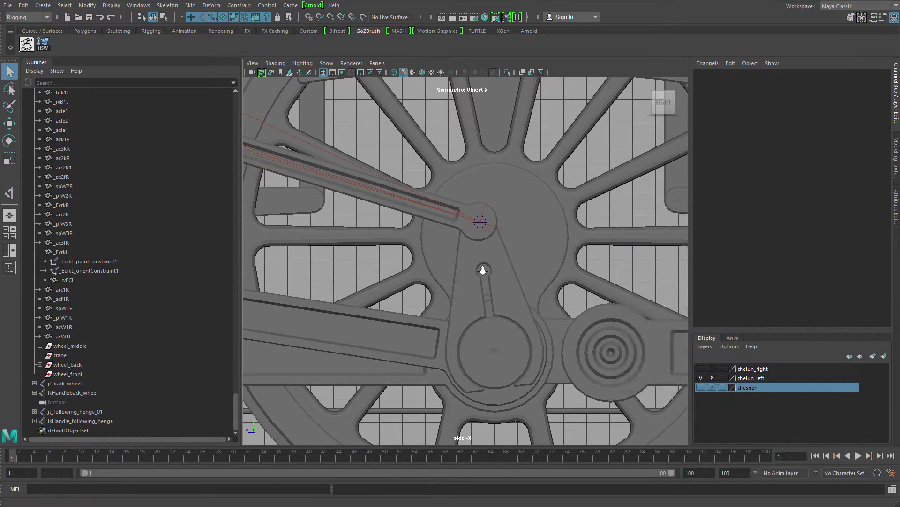
pyautogui.scroll(-3, 482, 261)
pyautogui.scroll(2, 480, 266)
pyautogui.scroll(3, 580, 293)
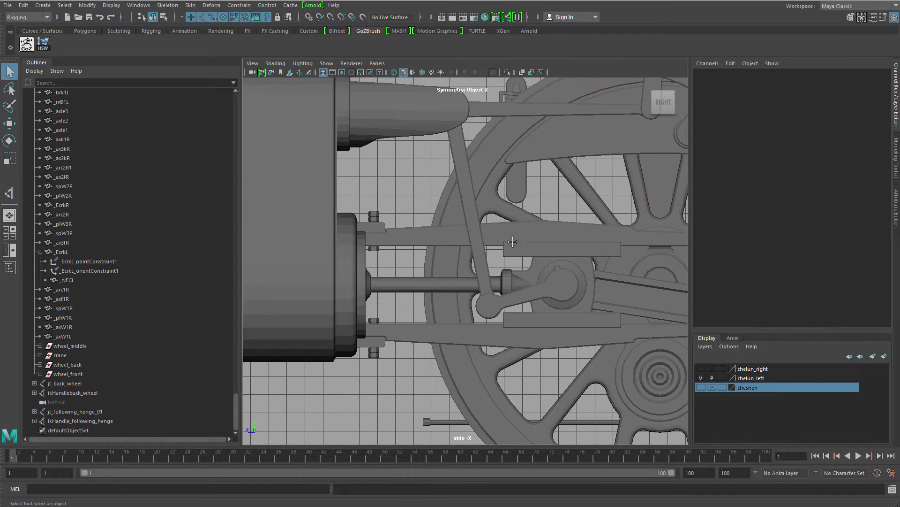
# - Create a three-joint chain in wireframe side view, from the lever's upper pivot through its lower pivot to the crosshead's centre
pyautogui.click(172, 6)
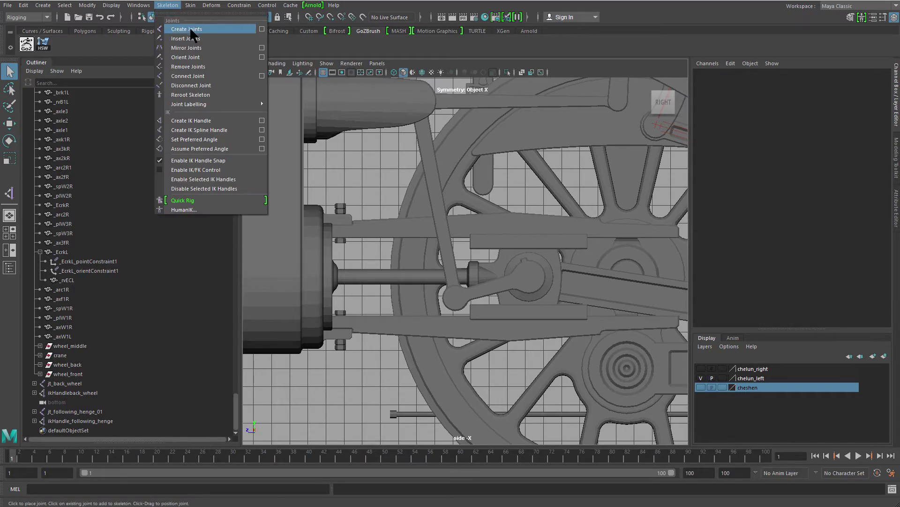
pyautogui.click(190, 29)
pyautogui.press('5')
pyautogui.keyDown('alt'); pyautogui.moveTo(424, 127); pyautogui.dragTo(401, 176, button='middle'); pyautogui.keyUp('alt')
pyautogui.press('4')
pyautogui.click(395, 153)
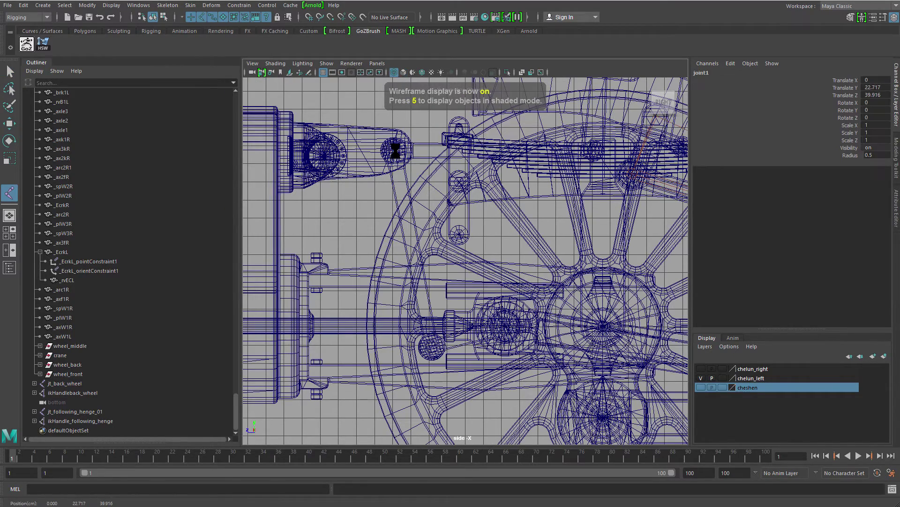
pyautogui.click(431, 349)
pyautogui.press('Return')
pyautogui.scroll(5, 444, 274)
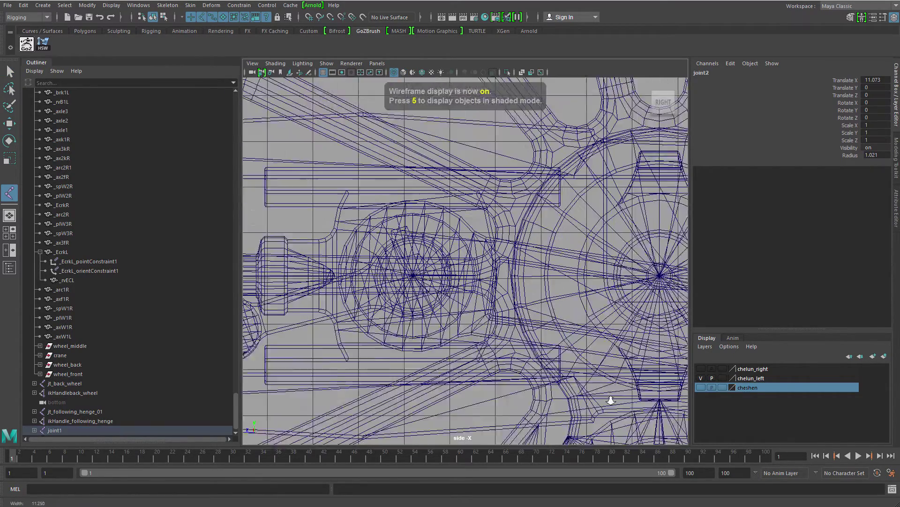
pyautogui.scroll(-1, 444, 275)
pyautogui.click(431, 269)
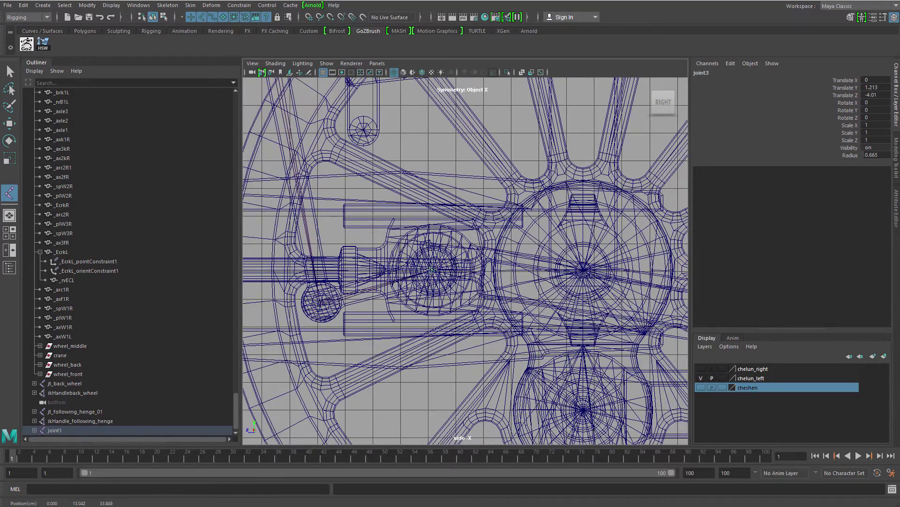
pyautogui.press('Return')
# - Switch to the perspective view and select the new joint chain's root
pyautogui.press('space')
pyautogui.moveTo(453, 273); pyautogui.dragTo(443, 275)
pyautogui.keyDown('alt'); pyautogui.moveTo(443, 275); pyautogui.dragTo(331, 281, button='right'); pyautogui.keyUp('alt')
pyautogui.keyDown('alt'); pyautogui.click(330, 298); pyautogui.keyUp('alt')
pyautogui.press('space')
pyautogui.moveTo(447, 292); pyautogui.dragTo(454, 263)
pyautogui.press('f')
pyautogui.keyDown('alt'); pyautogui.moveTo(469, 263); pyautogui.dragTo(398, 234, button='right'); pyautogui.keyUp('alt')
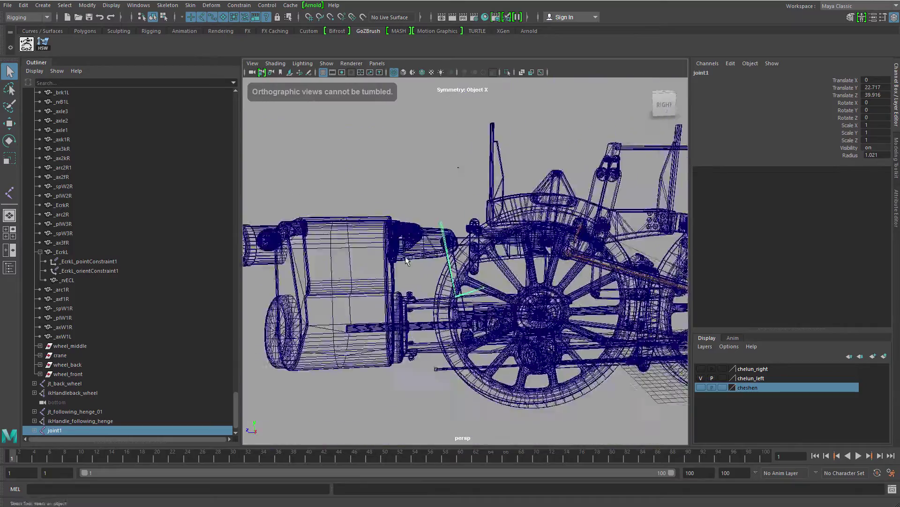
# - Restore shaded display and move the joint chain outward along X onto the lever linkage, to a Translate X of about 16.174
pyautogui.keyDown('alt'); pyautogui.moveTo(462, 220); pyautogui.dragTo(416, 282); pyautogui.keyUp('alt')
pyautogui.press('w')
pyautogui.moveTo(413, 235); pyautogui.dragTo(316, 282)
pyautogui.press('5')
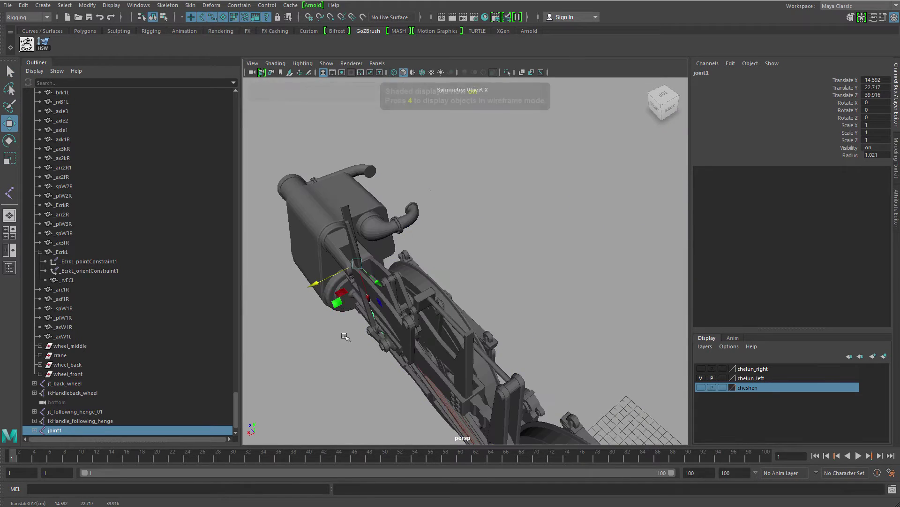
pyautogui.keyDown('alt'); pyautogui.moveTo(345, 336); pyautogui.dragTo(462, 286); pyautogui.keyUp('alt')
pyautogui.keyDown('alt'); pyautogui.moveTo(462, 287); pyautogui.dragTo(540, 301, button='right'); pyautogui.keyUp('alt')
pyautogui.keyDown('alt'); pyautogui.moveTo(437, 253); pyautogui.dragTo(398, 243); pyautogui.keyUp('alt')
pyautogui.moveTo(356, 109); pyautogui.dragTo(252, 208)
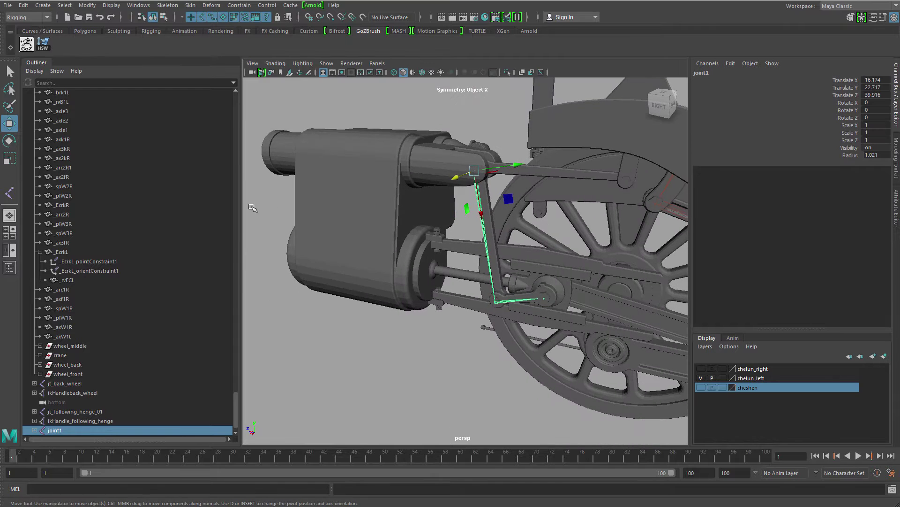
# - Expand the new joint chain in the Outliner and rename its root joint jt_front_following_henge_01
pyautogui.scroll(-3, 92, 370)
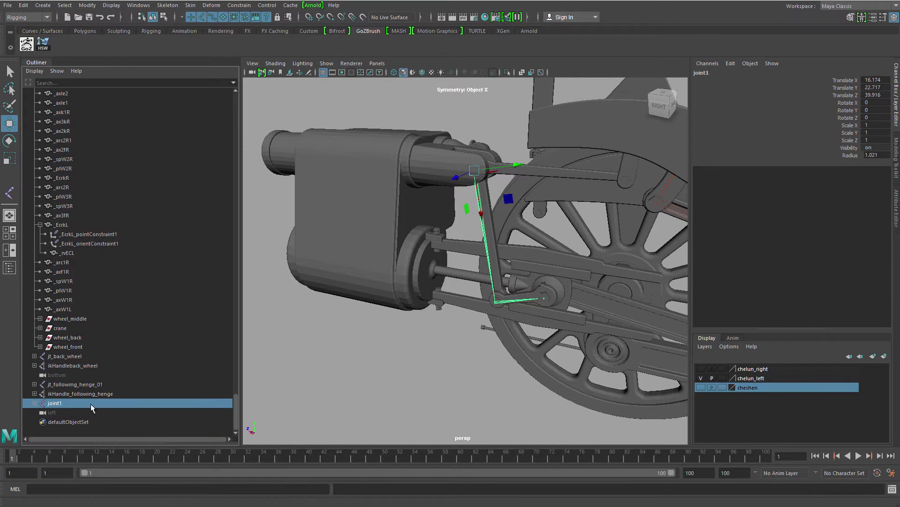
pyautogui.click(34, 402)
pyautogui.doubleClick(71, 384)
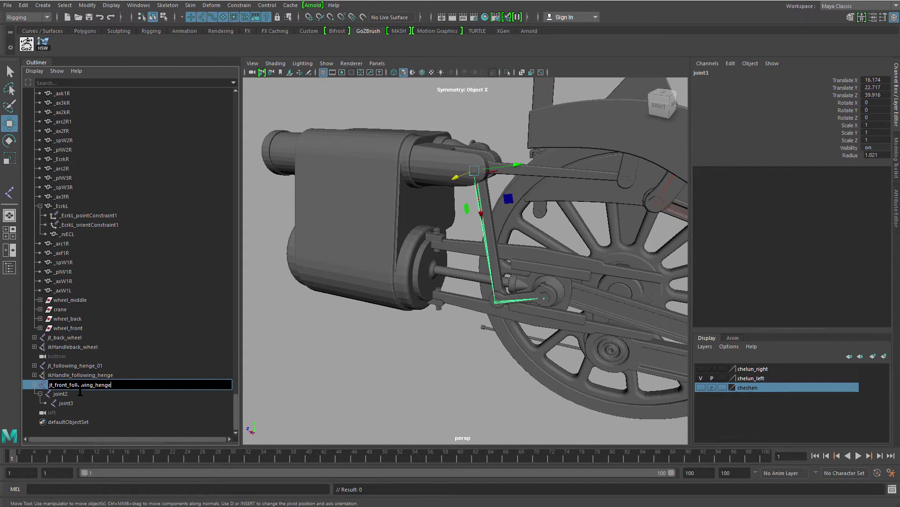
pyautogui.hotkey('ctrl', 'a')
pyautogui.click(128, 384)
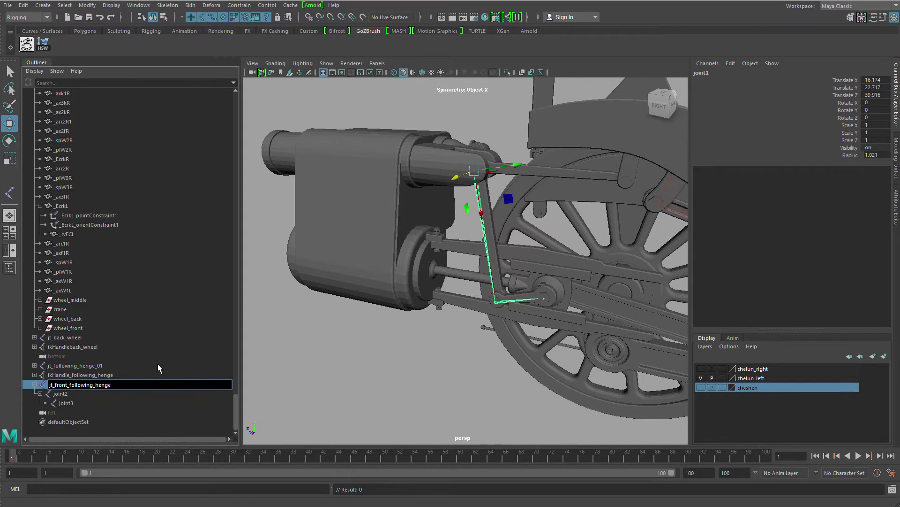
pyautogui.write('_01')
# - Copy the root joint's name and rename the chain's middle joint jt_front_following_henge_02
pyautogui.hotkey('ctrl', 'a')
pyautogui.hotkey('ctrl', 'c')
pyautogui.doubleClick(85, 395)
pyautogui.hotkey('ctrl', 'v')
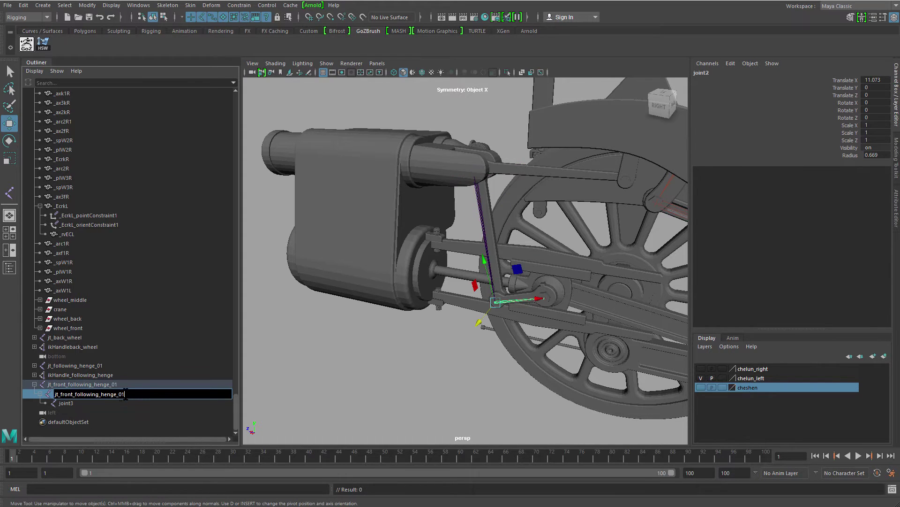
pyautogui.write('2')
# - Rename the chain's end joint jt_front_following_henge_03
pyautogui.click(106, 403)
pyautogui.doubleClick(106, 403)
pyautogui.hotkey('ctrl', 'v')
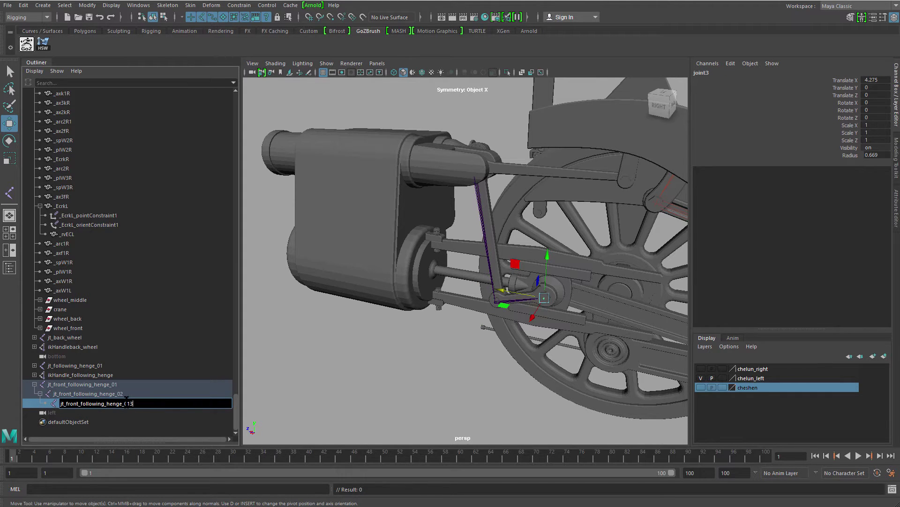
pyautogui.press('BackSpace')
pyautogui.write('3')
pyautogui.press('Return')
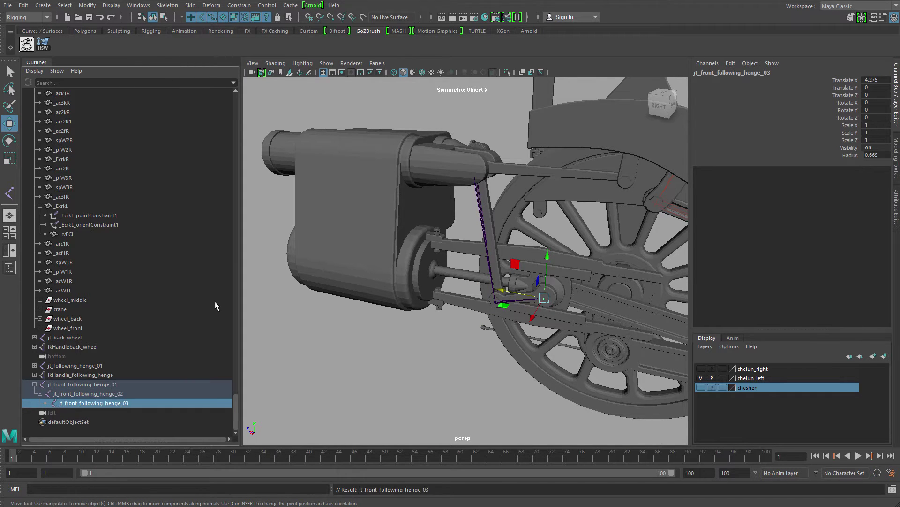
# - Select the jt_front_following_henge_01 joint chain and isolate it in the perspective view
pyautogui.keyDown('alt'); pyautogui.moveTo(505, 339); pyautogui.dragTo(454, 342, button='right'); pyautogui.keyUp('alt')
pyautogui.keyDown('alt'); pyautogui.moveTo(455, 342); pyautogui.dragTo(434, 312, button='middle'); pyautogui.keyUp('alt')
pyautogui.click(338, 362)
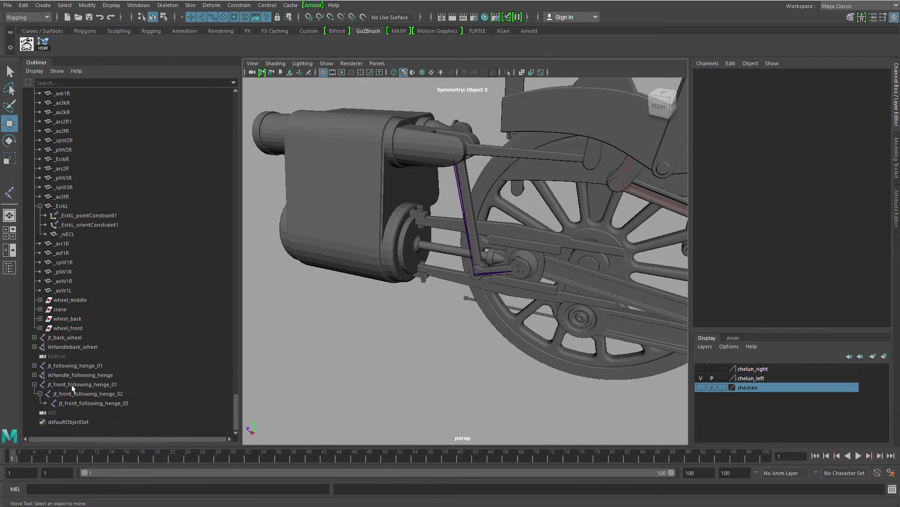
pyautogui.click(62, 376)
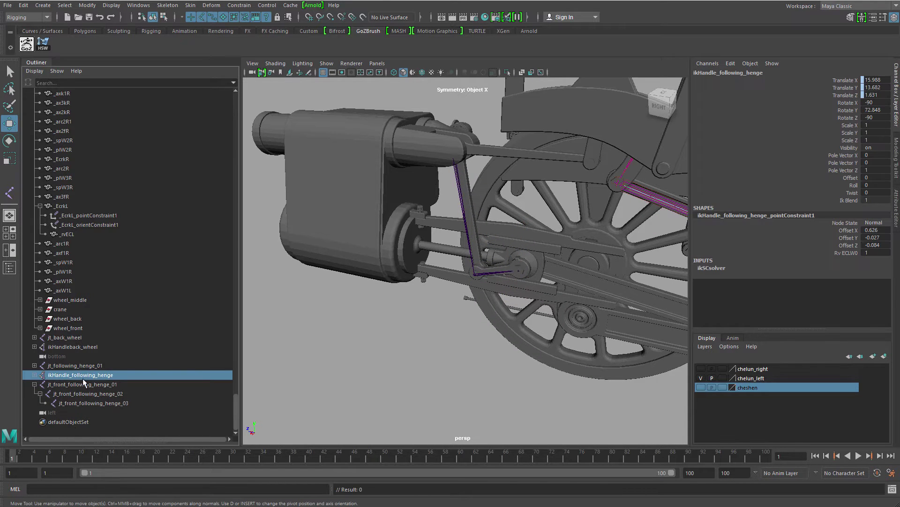
pyautogui.keyDown('alt'); pyautogui.moveTo(552, 308); pyautogui.dragTo(536, 295); pyautogui.keyUp('alt')
pyautogui.keyDown('alt'); pyautogui.moveTo(375, 208); pyautogui.dragTo(351, 131); pyautogui.keyUp('alt')
pyautogui.press('q')
pyautogui.click(474, 182)
pyautogui.hotkey('ctrl', '1')
# - Create a Single-Chain Solver IK handle from jt_front_following_henge_01 to the end joint of the isolated chain
pyautogui.click(168, 5)
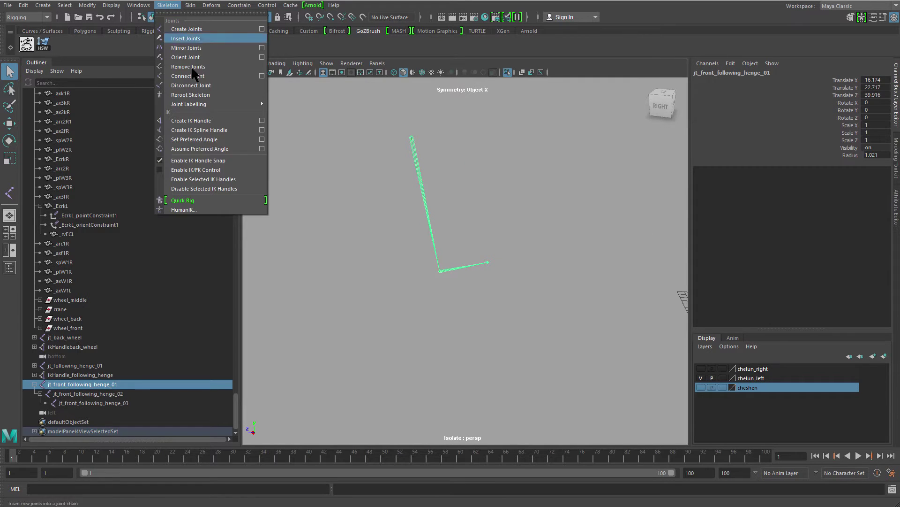
pyautogui.click(262, 120)
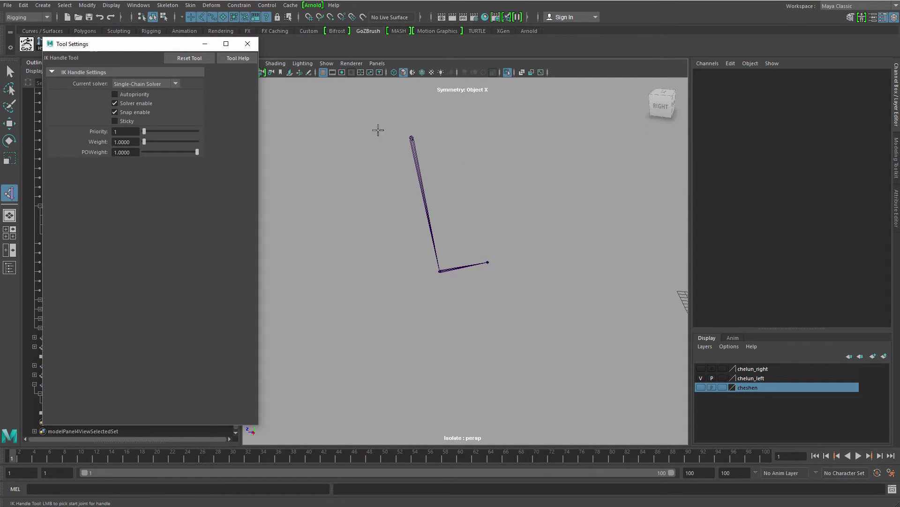
pyautogui.click(412, 137)
pyautogui.click(488, 262)
pyautogui.press('q')
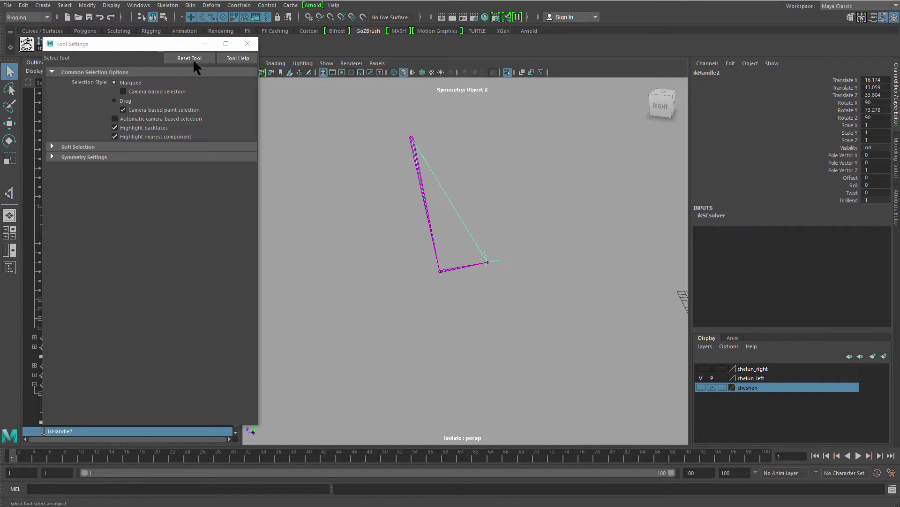
pyautogui.click(248, 43)
# - Rename the new IK handle ikHandle_jt_front_following_henge
pyautogui.doubleClick(91, 431)
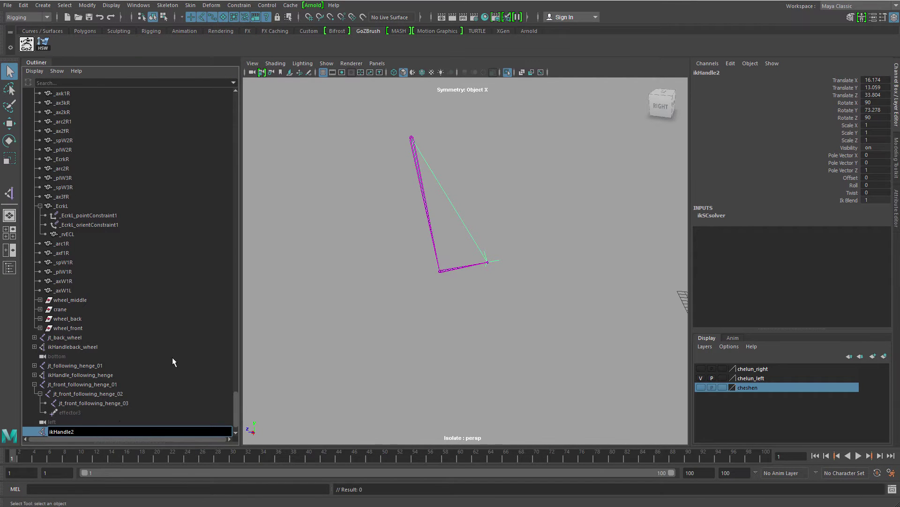
pyautogui.press('BackSpace')
pyautogui.write('_')
pyautogui.hotkey('ctrl', 'v')
pyautogui.press('BackSpace')
pyautogui.press('BackSpace')
pyautogui.press('BackSpace')
pyautogui.press('Return')
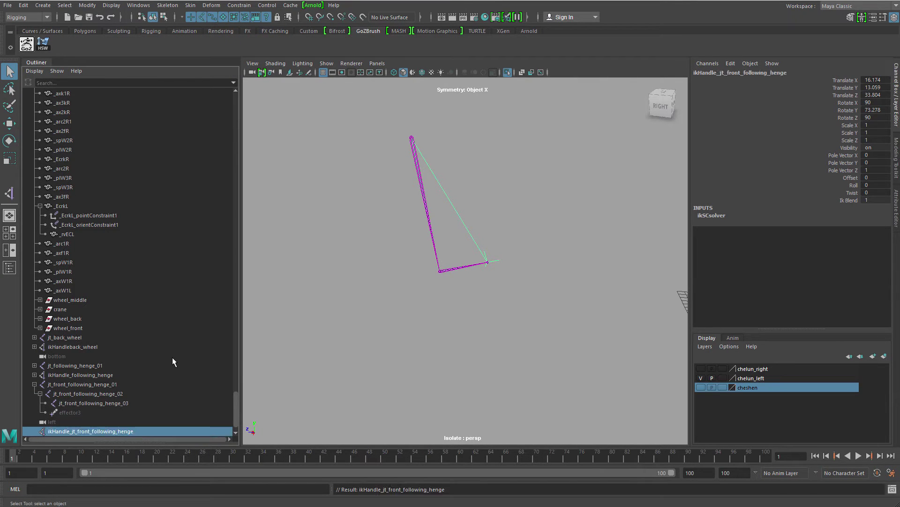
# - Show the whole model again and point-constrain ikHandle_jt_front_following_henge to the left crosshead _CRShL
pyautogui.keyDown('alt'); pyautogui.moveTo(628, 360); pyautogui.dragTo(528, 308, button='right'); pyautogui.keyUp('alt')
pyautogui.hotkey('ctrl', '1')
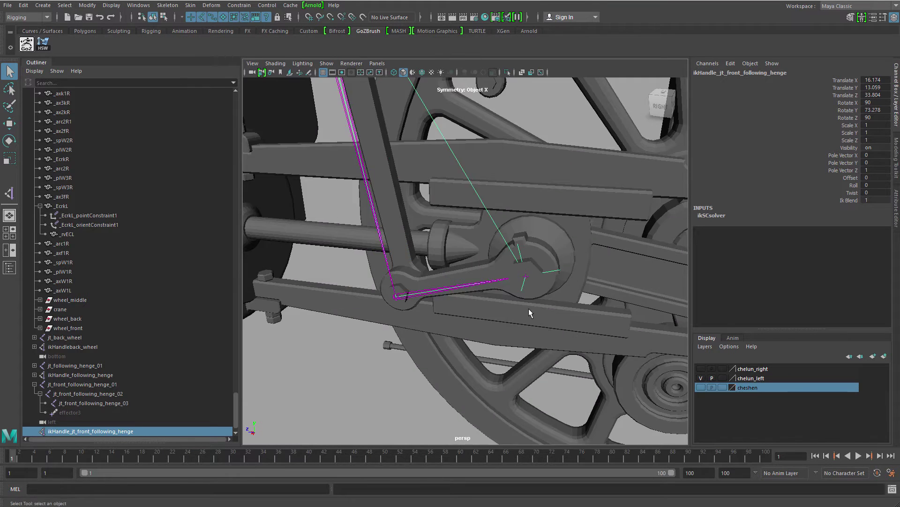
pyautogui.keyDown('alt'); pyautogui.moveTo(528, 308); pyautogui.dragTo(461, 285); pyautogui.keyUp('alt')
pyautogui.click(491, 214)
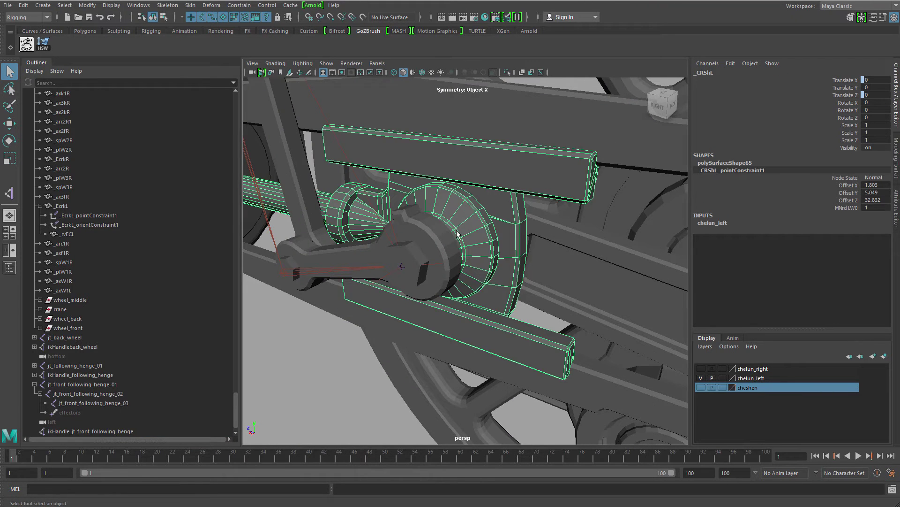
pyautogui.keyDown('alt'); pyautogui.moveTo(458, 233); pyautogui.dragTo(341, 276); pyautogui.keyUp('alt')
pyautogui.keyDown('shift'); pyautogui.click(337, 263); pyautogui.keyUp('shift')
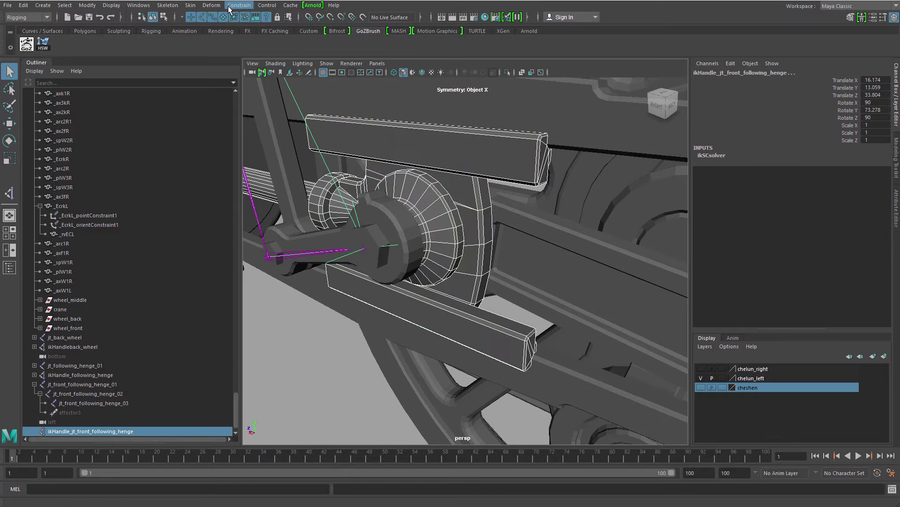
pyautogui.click(239, 5)
pyautogui.click(253, 39)
# - Play back the animation to check how the front linkage joints follow the crosshead
pyautogui.scroll(-7, 384, 283)
pyautogui.click(403, 357)
pyautogui.keyDown('alt'); pyautogui.moveTo(384, 284); pyautogui.dragTo(505, 319); pyautogui.keyUp('alt')
pyautogui.hotkey('alt', 'v')
pyautogui.hotkey('alt', 'shift', 'v')
# - Parent-constrain the short link _lnkL and its bolts _rvULL to the jt_front_following_henge_02 joint
pyautogui.scroll(5, 484, 324)
pyautogui.scroll(5, 505, 319)
pyautogui.click(369, 235)
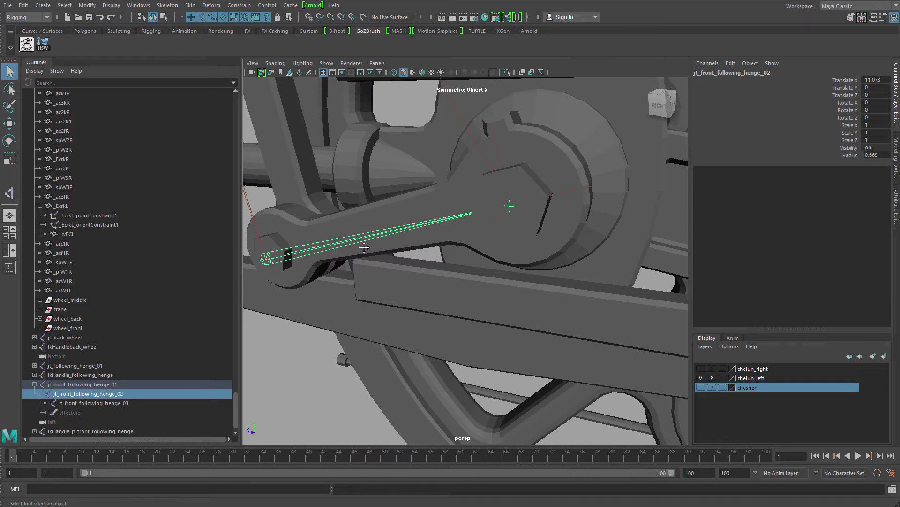
pyautogui.keyDown('alt'); pyautogui.moveTo(369, 235); pyautogui.dragTo(417, 225); pyautogui.keyUp('alt')
pyautogui.keyDown('shift'); pyautogui.click(418, 225); pyautogui.keyUp('shift')
pyautogui.click(239, 5)
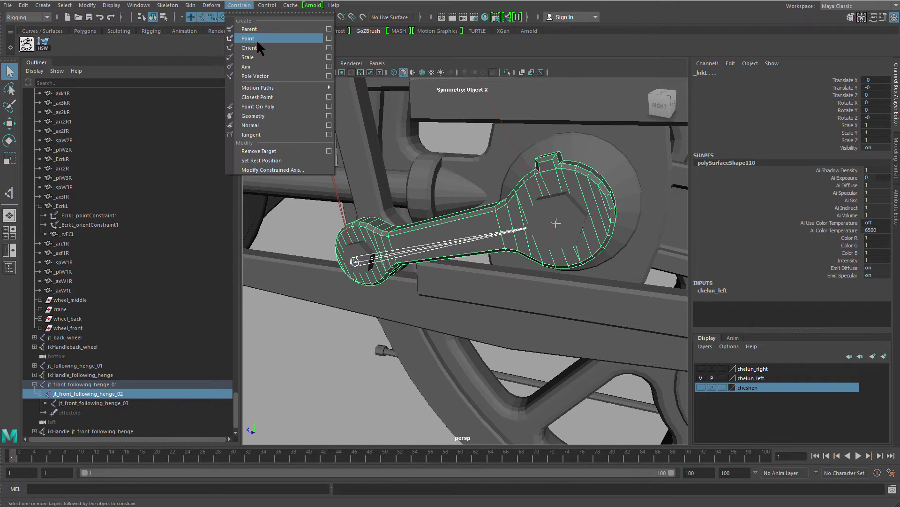
pyautogui.click(263, 26)
pyautogui.click(380, 255)
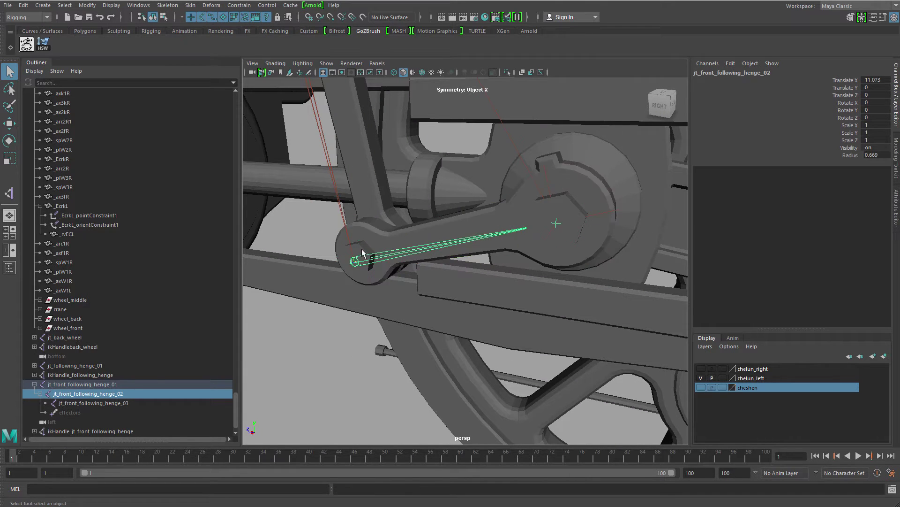
pyautogui.keyDown('shift'); pyautogui.click(362, 249); pyautogui.keyUp('shift')
pyautogui.press('g')
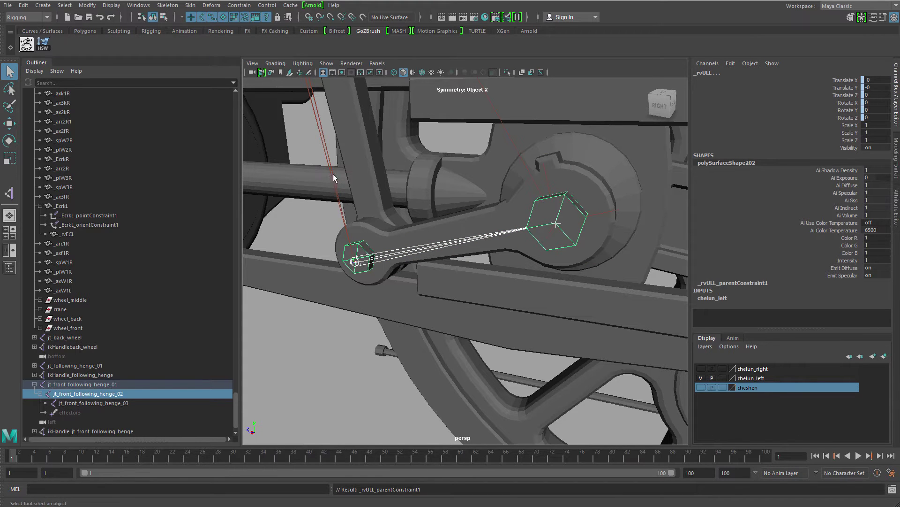
# - Parent-constrain the upright front lever to the jt_front_following_henge_01 joint
pyautogui.click(333, 174)
pyautogui.keyDown('shift'); pyautogui.click(363, 157); pyautogui.keyUp('shift')
pyautogui.press('g')
pyautogui.scroll(-8, 618, 278)
pyautogui.click(455, 354)
# - Play back the animation from the side to check the motion of the constrained lever and link
pyautogui.scroll(-3, 465, 332)
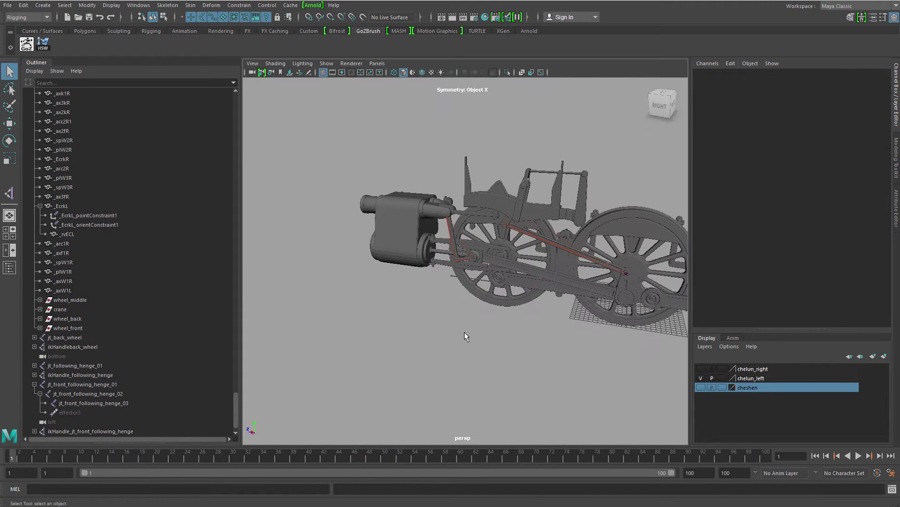
pyautogui.hotkey('alt', 'v')
pyautogui.keyDown('alt'); pyautogui.moveTo(465, 331); pyautogui.dragTo(422, 311); pyautogui.keyUp('alt')
pyautogui.hotkey('alt', 'shift', 'v')
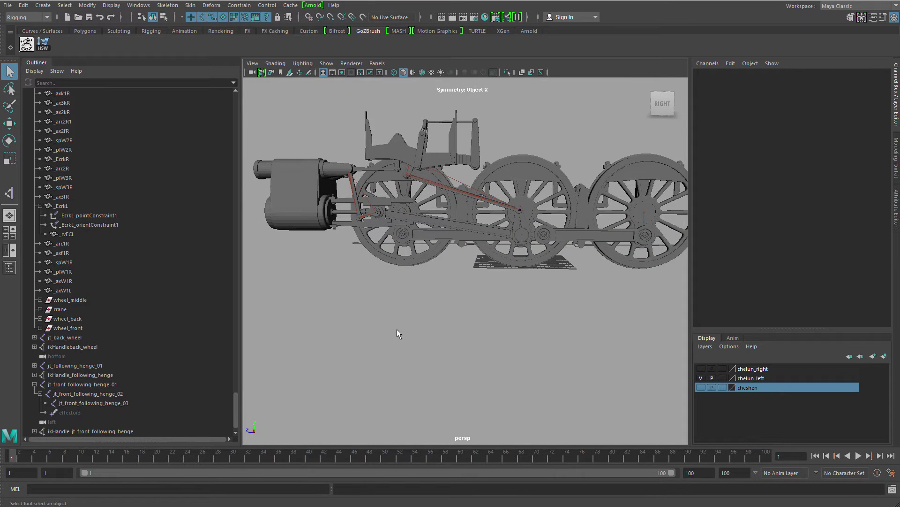
# - Collapse the jt_front_following_henge_01, _EcrkL and all hierarchies in the Outliner
pyautogui.click(35, 383)
pyautogui.click(39, 224)
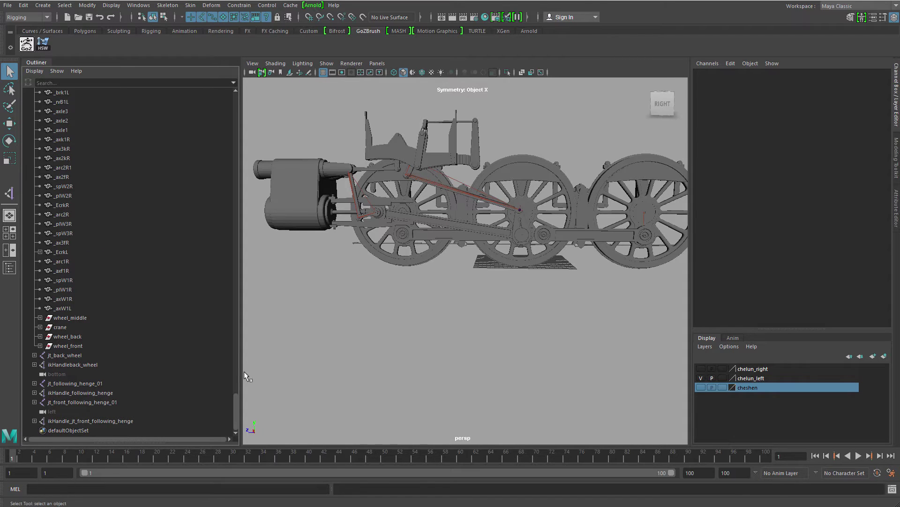
pyautogui.moveTo(233, 408); pyautogui.dragTo(17, 128)
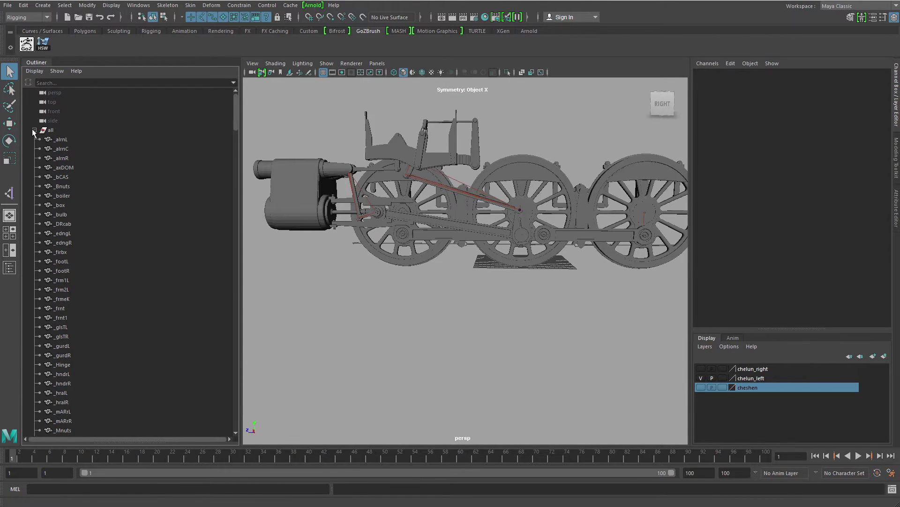
pyautogui.click(34, 130)
# - Delete the extra bottom and left cameras from the scene
pyautogui.click(79, 139)
pyautogui.click(70, 167)
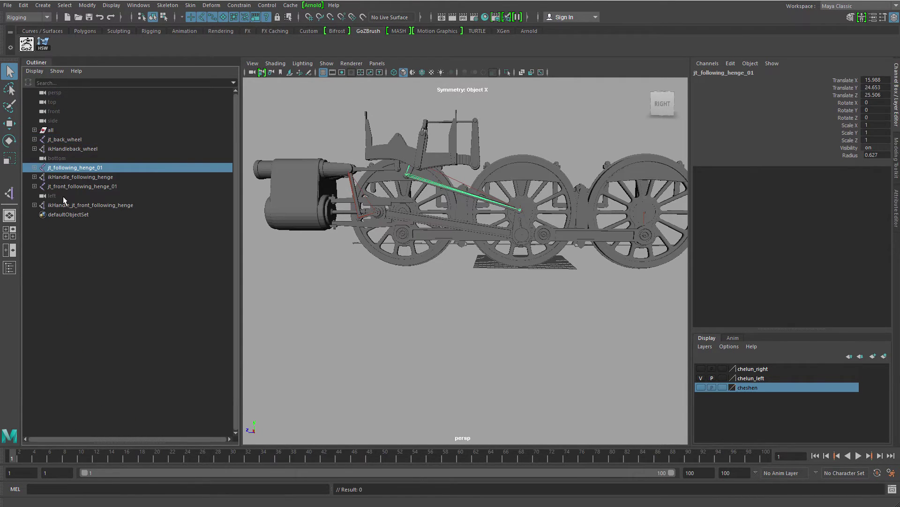
pyautogui.click(60, 205)
pyautogui.click(56, 196)
pyautogui.keyDown('ctrl'); pyautogui.click(65, 158); pyautogui.keyUp('ctrl')
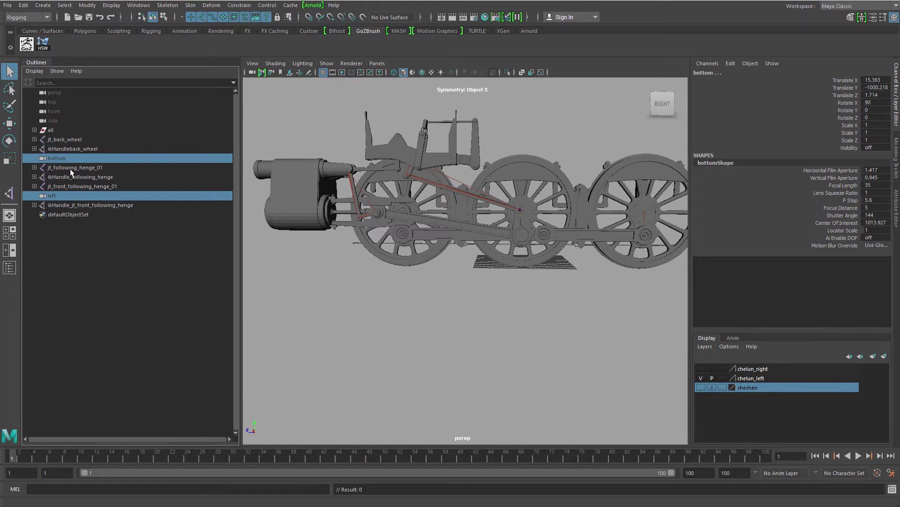
pyautogui.press('Delete')
# - Group all the joint chains and IK handles together and rename the group rig_grp
pyautogui.click(82, 140)
pyautogui.keyDown('shift'); pyautogui.click(94, 186); pyautogui.keyUp('shift')
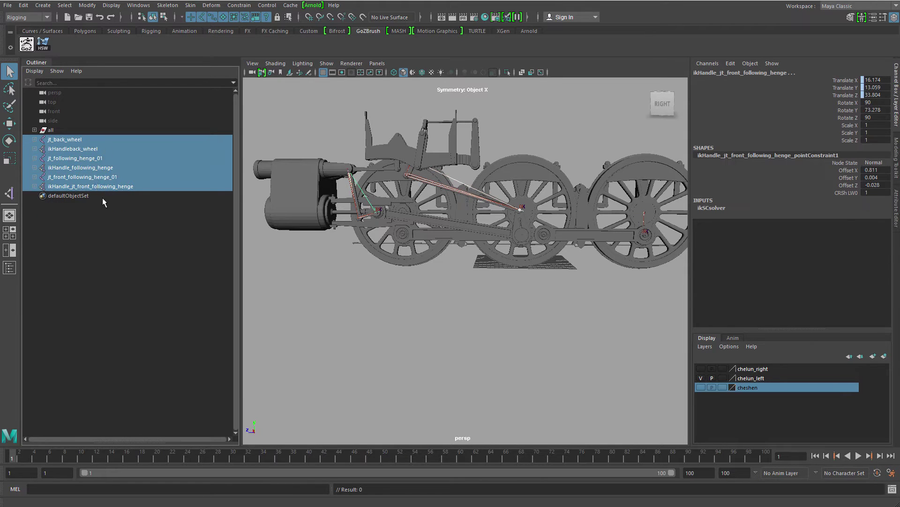
pyautogui.hotkey('ctrl', 'g')
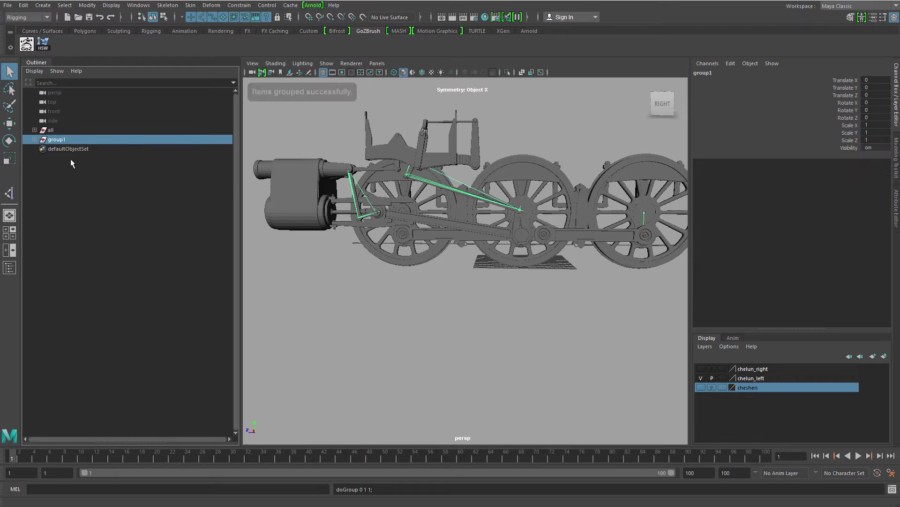
pyautogui.doubleClick(72, 142)
pyautogui.write('rig')
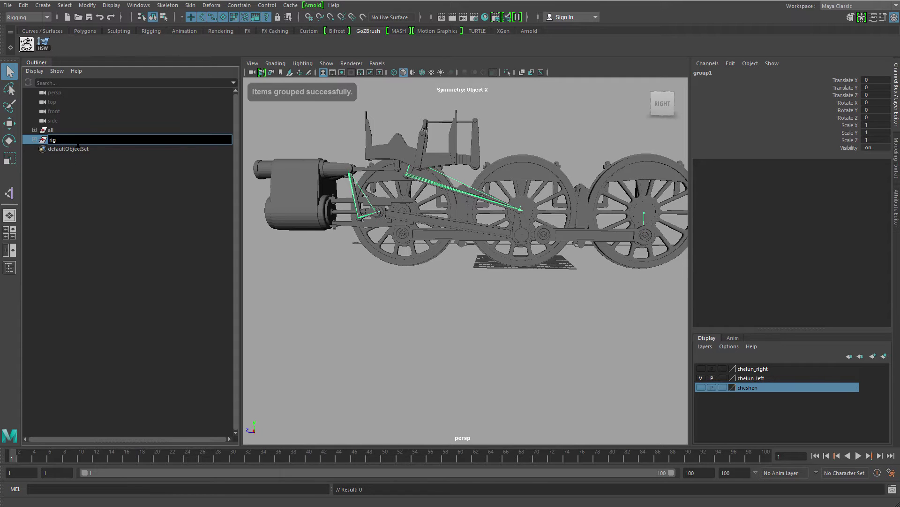
pyautogui.write('_grp')
pyautogui.press('Return')
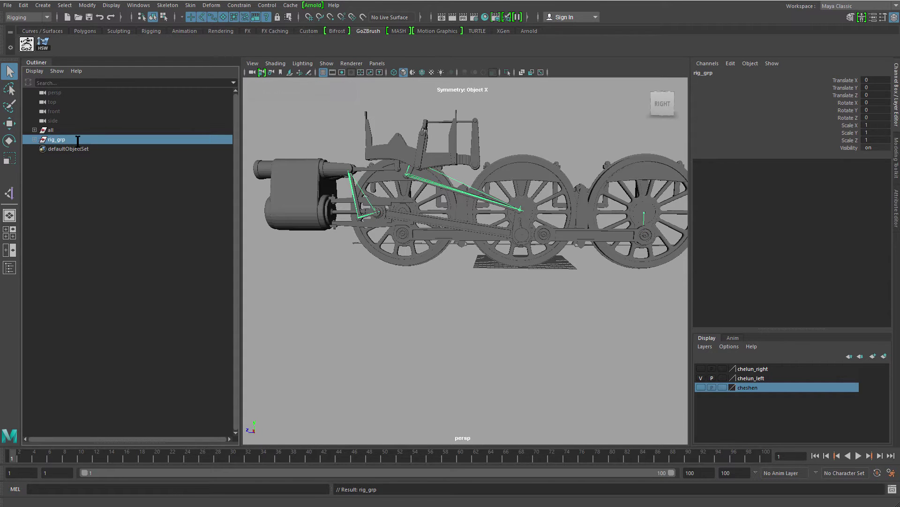
pyautogui.click(64, 240)
# - Make the cheshen display layer visible to show the locomotive body
pyautogui.scroll(-6, 401, 327)
pyautogui.keyDown('alt'); pyautogui.moveTo(401, 328); pyautogui.dragTo(485, 329); pyautogui.keyUp('alt')
pyautogui.click(701, 387)
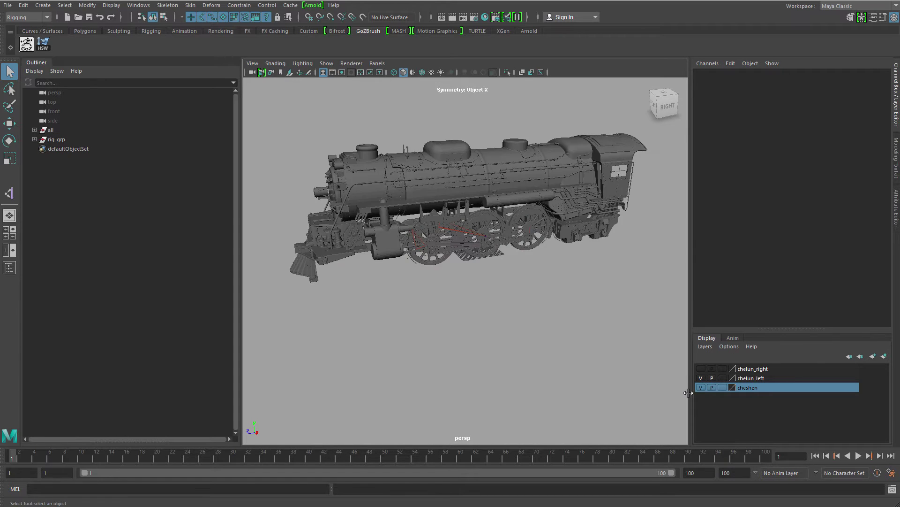
# - Create a NURBS circle at the origin and scale it uniformly to about 113.5 so it surrounds the locomotive
pyautogui.scroll(-3, 438, 331)
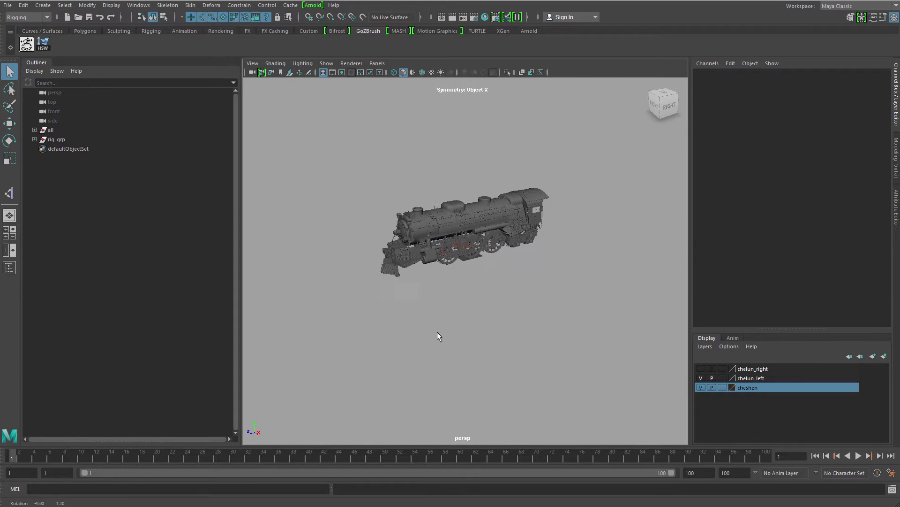
pyautogui.click(43, 6)
pyautogui.moveTo(141, 29)
pyautogui.click(175, 93)
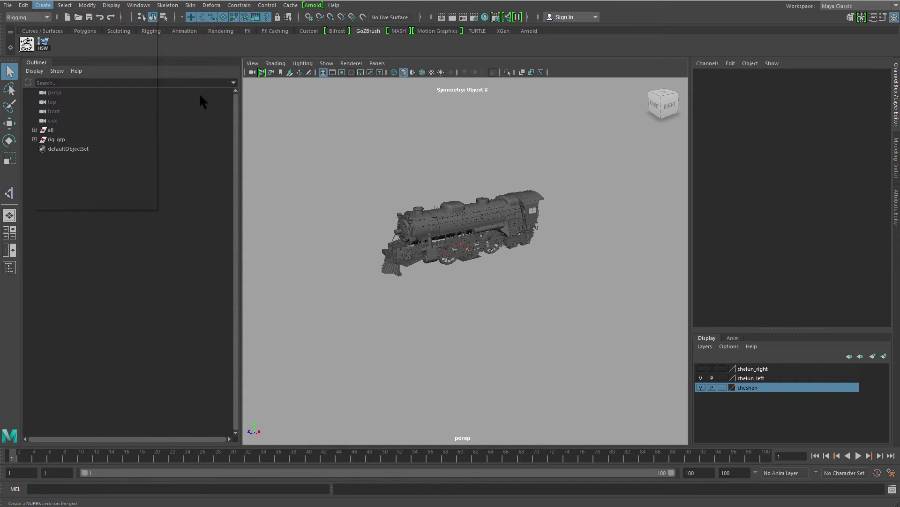
pyautogui.press('r')
pyautogui.moveTo(466, 253); pyautogui.dragTo(515, 266)
pyautogui.scroll(-3, 540, 272)
pyautogui.keyDown('alt'); pyautogui.moveTo(530, 295); pyautogui.dragTo(502, 282, button='middle'); pyautogui.keyUp('alt')
pyautogui.scroll(2, 503, 282)
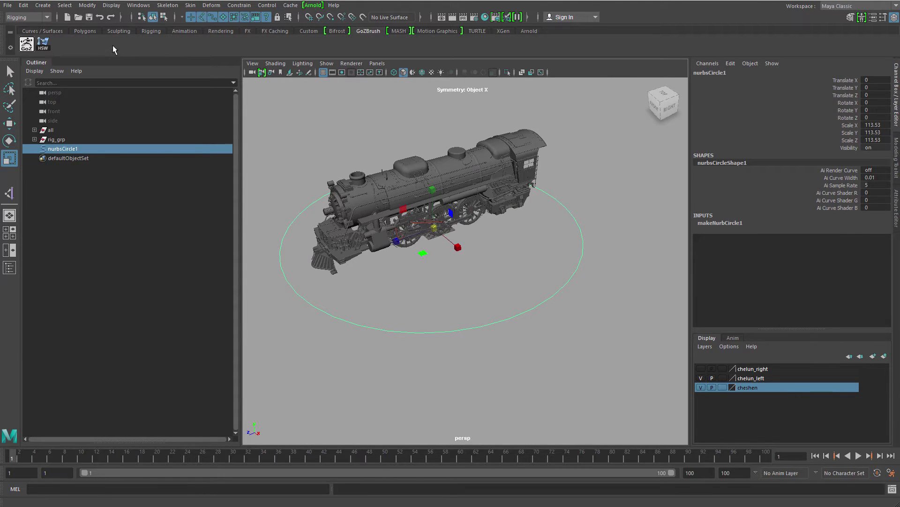
# - Freeze the circle's transformations and parent the all and rig_grp groups under it
pyautogui.click(87, 5)
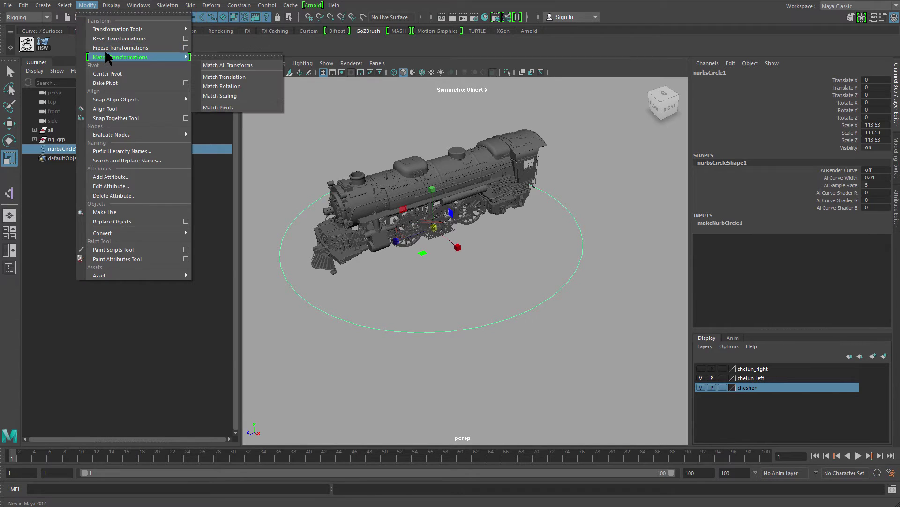
pyautogui.click(105, 48)
pyautogui.moveTo(59, 139); pyautogui.dragTo(61, 133)
pyautogui.moveTo(83, 134); pyautogui.dragTo(82, 149, button='middle')
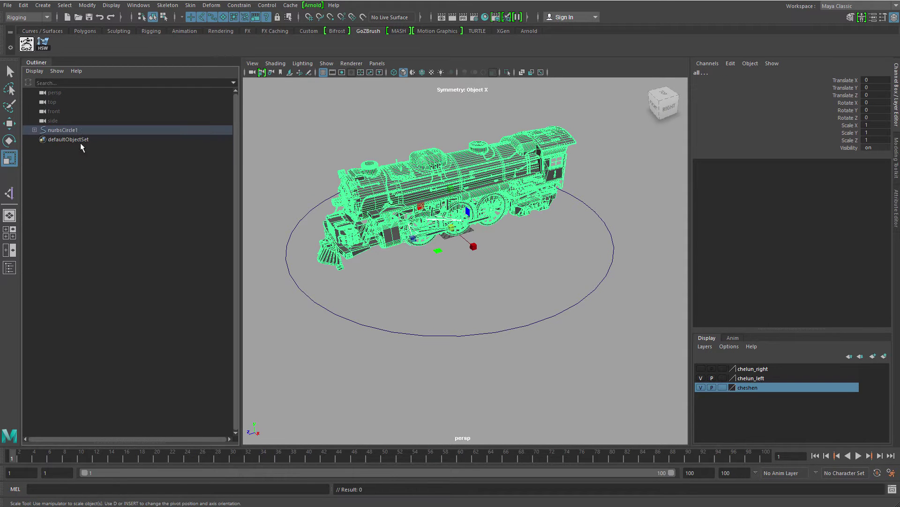
# - Rename the circle control ac_master_mover
pyautogui.doubleClick(79, 130)
pyautogui.write('ac_master_mover')
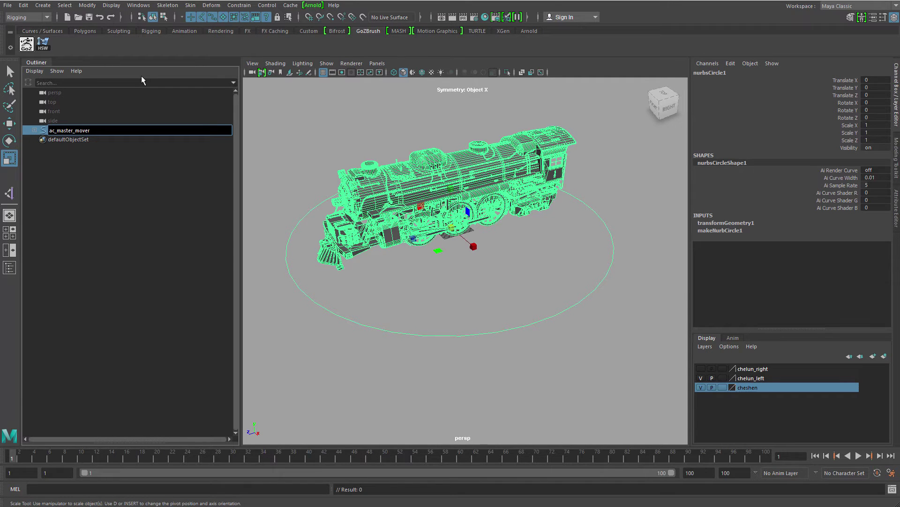
pyautogui.press('Return')
# - Test moving the whole locomotive along Z with the ac_master_mover control, and undo the move
pyautogui.press('w')
pyautogui.scroll(3, 434, 267)
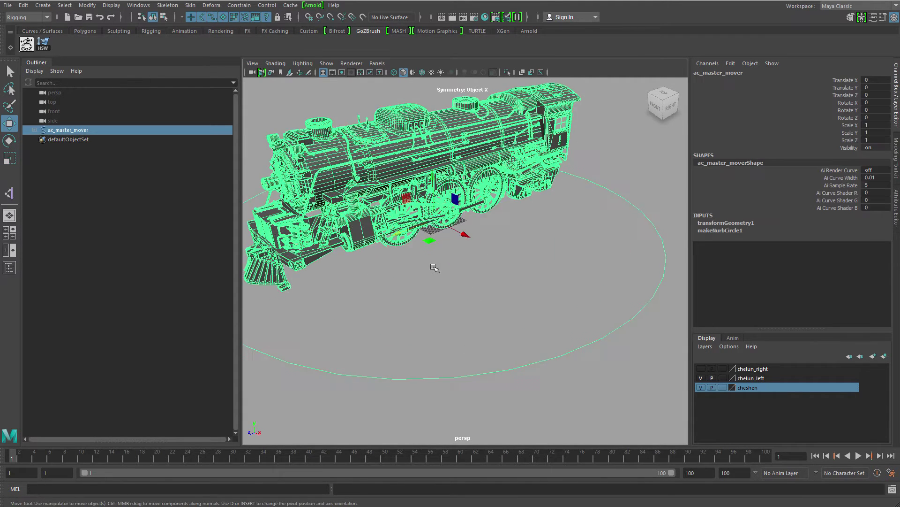
pyautogui.keyDown('alt'); pyautogui.moveTo(434, 268); pyautogui.dragTo(406, 254); pyautogui.keyUp('alt')
pyautogui.click(415, 230)
pyautogui.hotkey('ctrl', 'z')
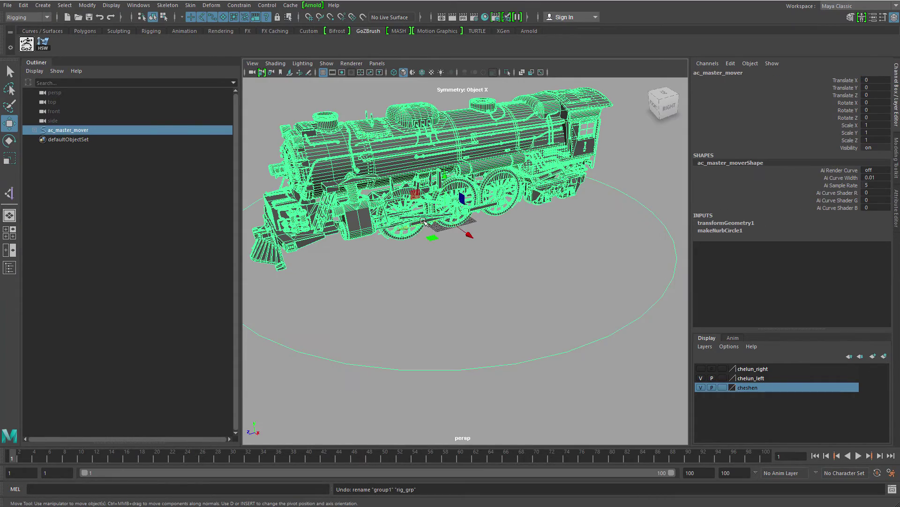
pyautogui.moveTo(424, 220); pyautogui.dragTo(476, 264)
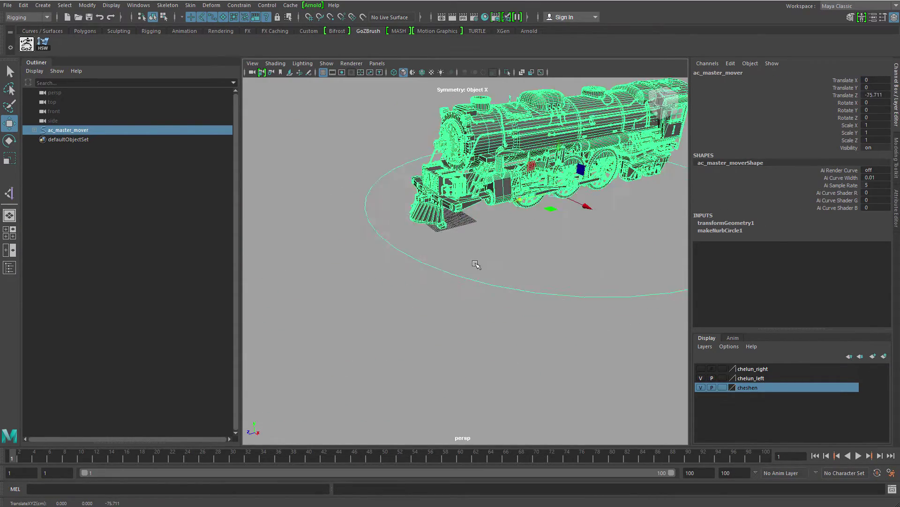
pyautogui.hotkey('ctrl', 'z')
# - Play back the animation and examine the wheels and rods up close
pyautogui.keyDown('alt'); pyautogui.moveTo(476, 264); pyautogui.dragTo(528, 271, button='right'); pyautogui.keyUp('alt')
pyautogui.hotkey('alt', 'v')
pyautogui.hotkey('alt', 'shift', 'v')
pyautogui.keyDown('alt'); pyautogui.moveTo(437, 273); pyautogui.dragTo(461, 300, button='middle'); pyautogui.keyUp('alt')
# - Delete all of the middle wheel's keyframes across the full timeline
pyautogui.press('q')
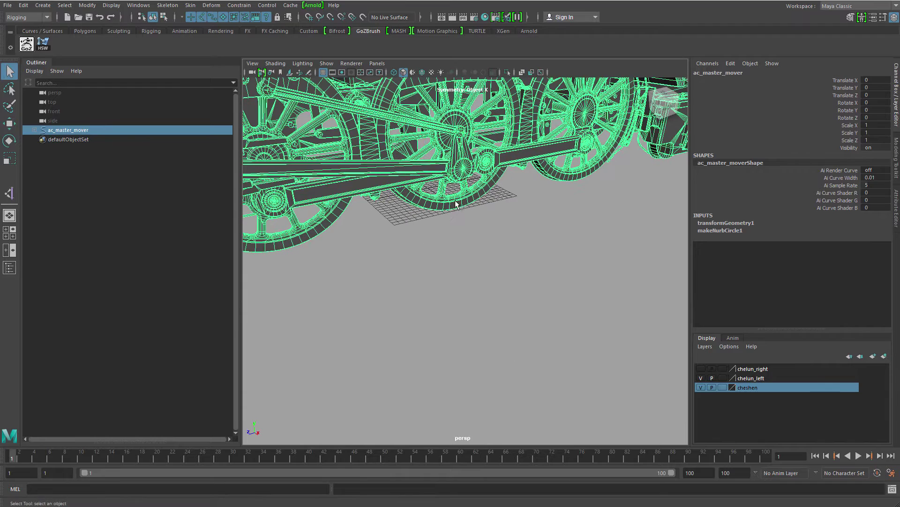
pyautogui.click(488, 195)
pyautogui.press('Up')
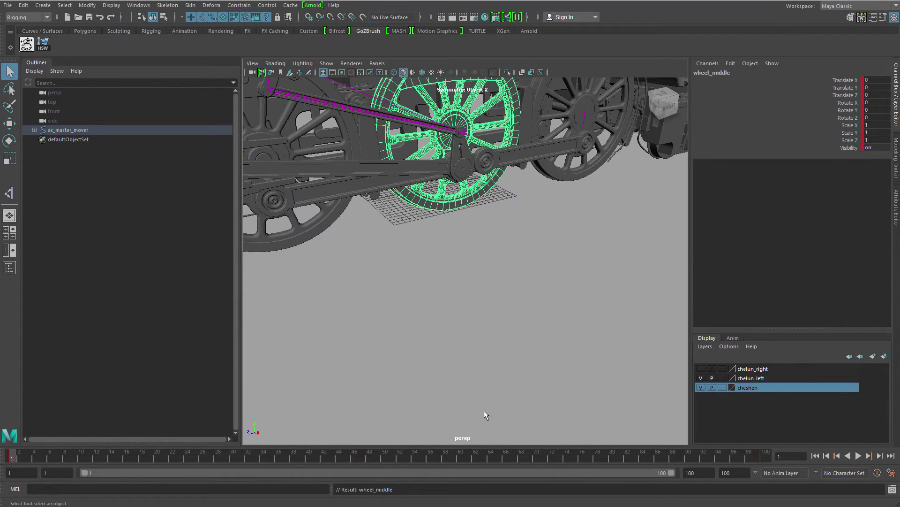
pyautogui.keyDown('shift'); pyautogui.moveTo(766, 455); pyautogui.dragTo(52, 455); pyautogui.keyUp('shift')
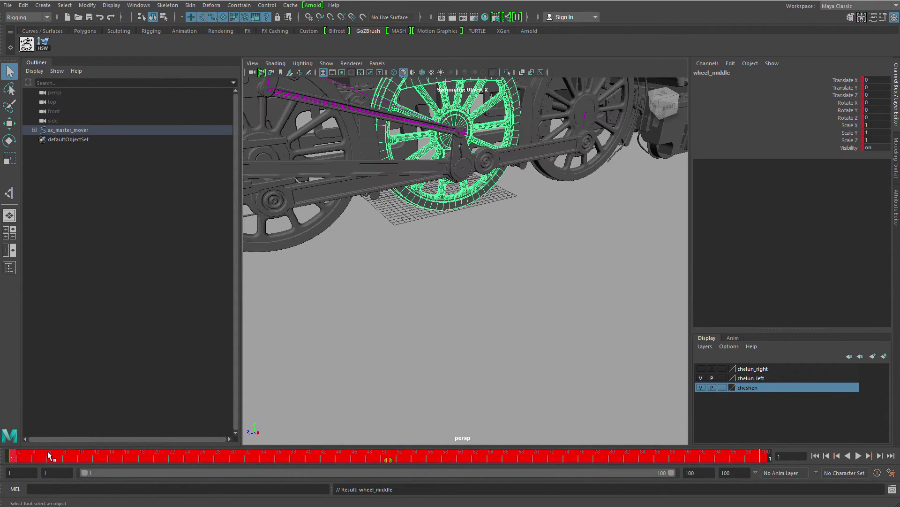
pyautogui.rightClick(48, 450)
pyautogui.click(67, 333)
pyautogui.click(173, 333)
pyautogui.scroll(-3, 345, 279)
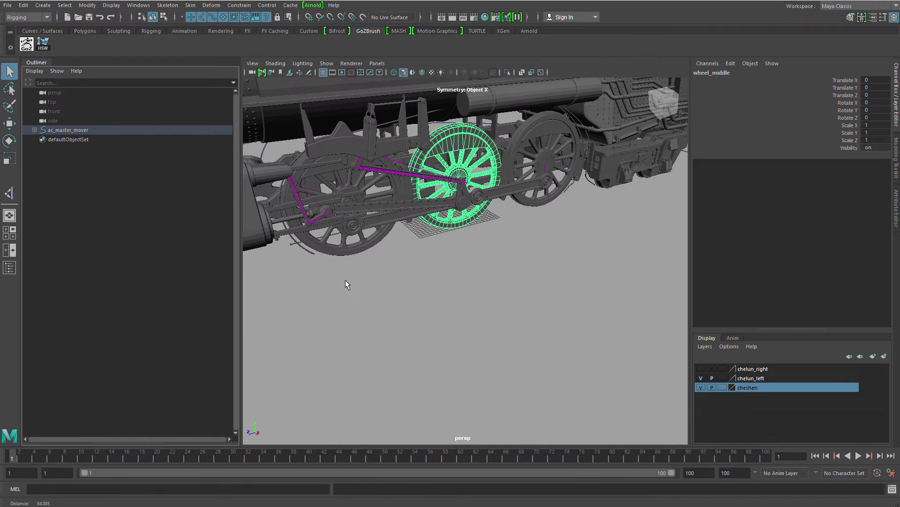
# - Isolate the middle wheel's outer rim and frame it in the side view
pyautogui.click(548, 308)
pyautogui.keyDown('alt'); pyautogui.moveTo(547, 308); pyautogui.dragTo(483, 300, button='right'); pyautogui.keyUp('alt')
pyautogui.keyDown('alt'); pyautogui.moveTo(484, 300); pyautogui.dragTo(528, 315); pyautogui.keyUp('alt')
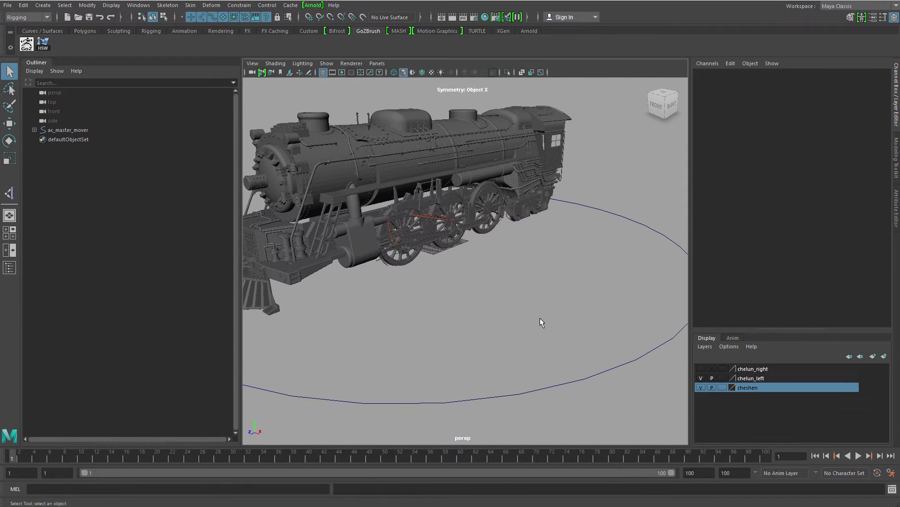
pyautogui.keyDown('alt'); pyautogui.moveTo(539, 317); pyautogui.dragTo(472, 296, button='right'); pyautogui.keyUp('alt')
pyautogui.click(520, 322)
pyautogui.click(512, 303)
pyautogui.scroll(3, 484, 306)
pyautogui.keyDown('alt'); pyautogui.moveTo(377, 265); pyautogui.dragTo(403, 277, button='middle'); pyautogui.keyUp('alt')
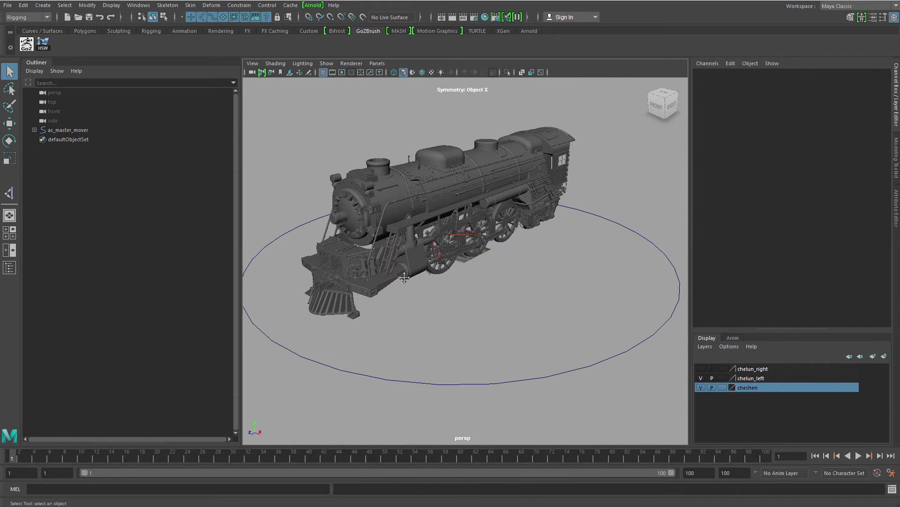
pyautogui.keyDown('alt'); pyautogui.moveTo(403, 277); pyautogui.dragTo(306, 196, button='right'); pyautogui.keyUp('alt')
pyautogui.scroll(5, 541, 274)
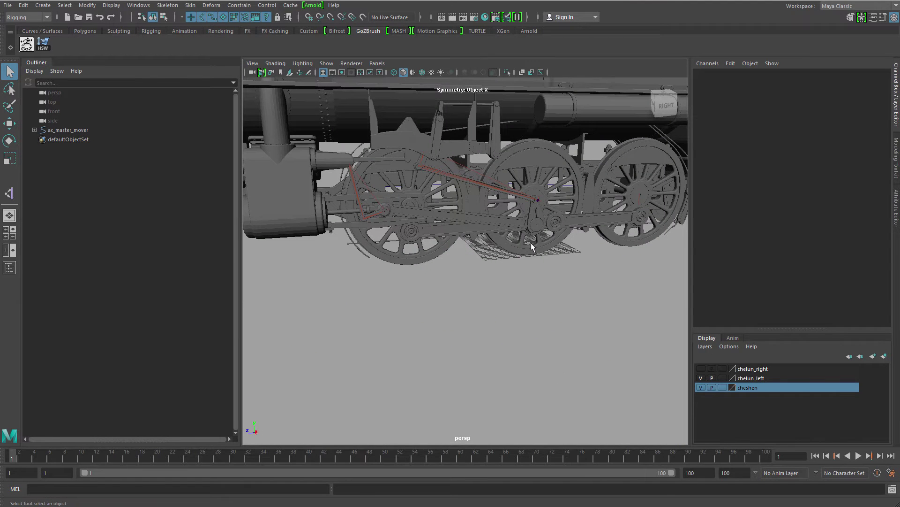
pyautogui.click(531, 243)
pyautogui.click(538, 254)
pyautogui.hotkey('ctrl', '1')
pyautogui.keyDown('alt'); pyautogui.moveTo(547, 258); pyautogui.dragTo(572, 273); pyautogui.keyUp('alt')
pyautogui.press('space')
pyautogui.press('f')
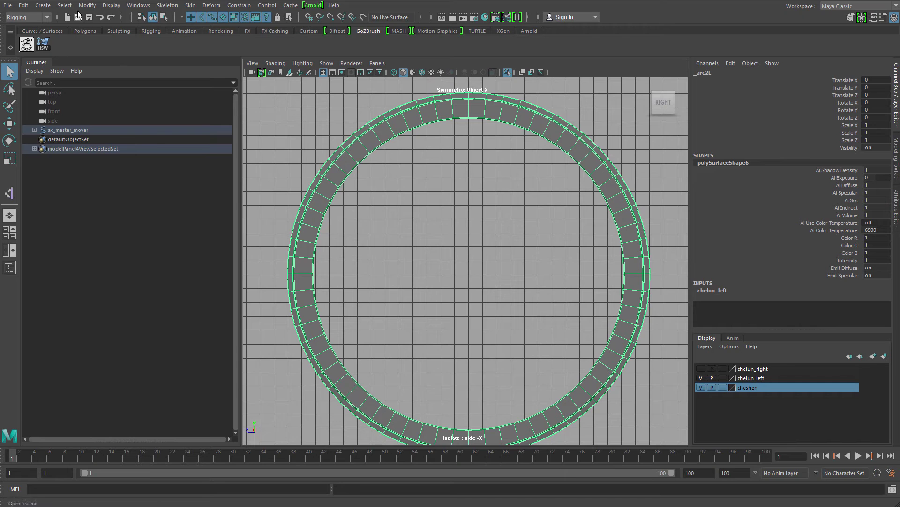
# - Measure the rim's diameter with the Distance Tool, snapping from its topmost vertex to its bottommost vertex
pyautogui.click(35, 6)
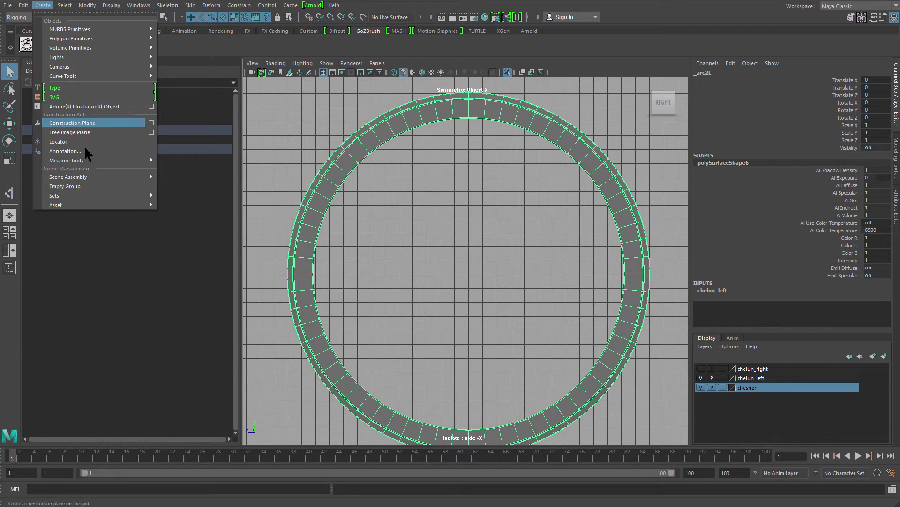
pyautogui.moveTo(136, 158)
pyautogui.click(203, 163)
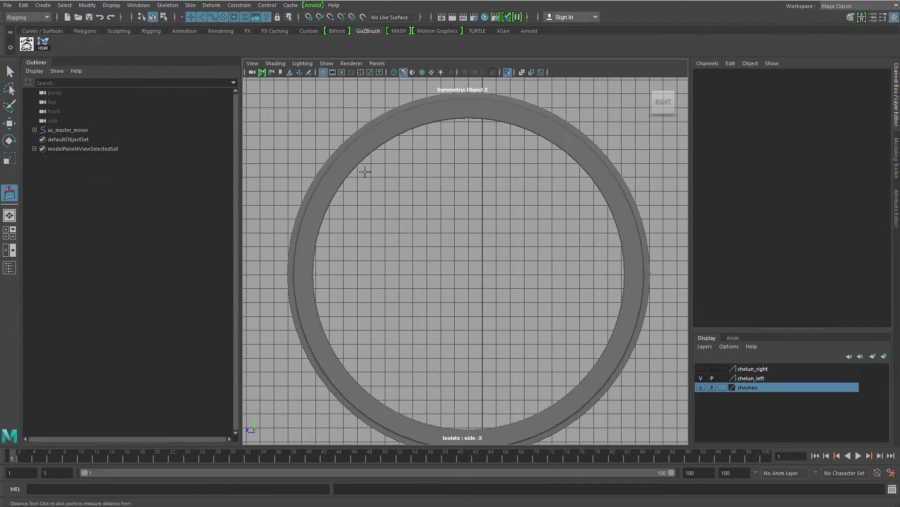
pyautogui.scroll(3, 469, 122)
pyautogui.keyDown('alt'); pyautogui.moveTo(518, 242); pyautogui.dragTo(515, 399, button='middle'); pyautogui.keyUp('alt')
pyautogui.press('4')
pyautogui.keyDown('alt'); pyautogui.moveTo(474, 283); pyautogui.dragTo(567, 344, button='right'); pyautogui.keyUp('alt')
pyautogui.press('v')
pyautogui.click(440, 210)
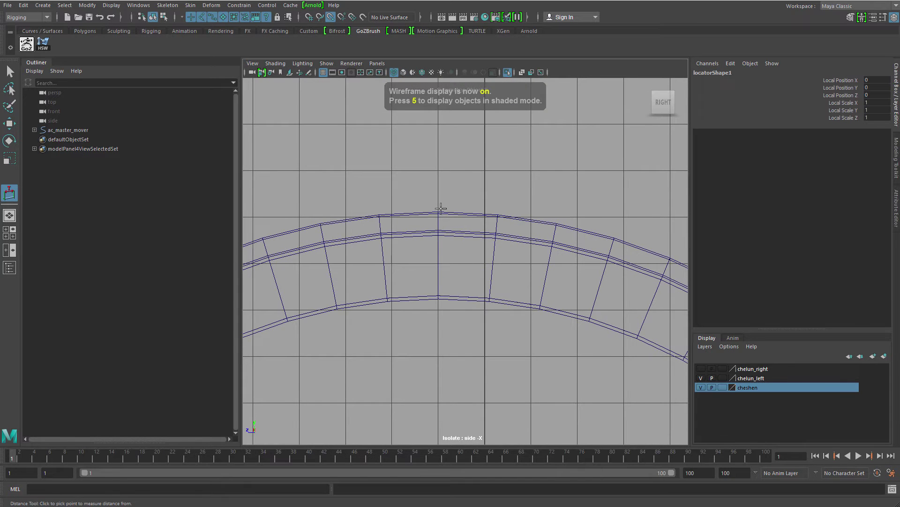
pyautogui.keyDown('alt'); pyautogui.moveTo(464, 259); pyautogui.dragTo(291, 197, button='right'); pyautogui.keyUp('alt')
pyautogui.keyDown('alt'); pyautogui.moveTo(442, 336); pyautogui.dragTo(440, 65, button='middle'); pyautogui.keyUp('alt')
pyautogui.keyDown('alt'); pyautogui.moveTo(432, 263); pyautogui.dragTo(587, 324, button='right'); pyautogui.keyUp('alt')
pyautogui.keyDown('alt'); pyautogui.moveTo(405, 418); pyautogui.dragTo(437, 210, button='middle'); pyautogui.keyUp('alt')
pyautogui.scroll(2, 469, 211)
pyautogui.click(469, 196)
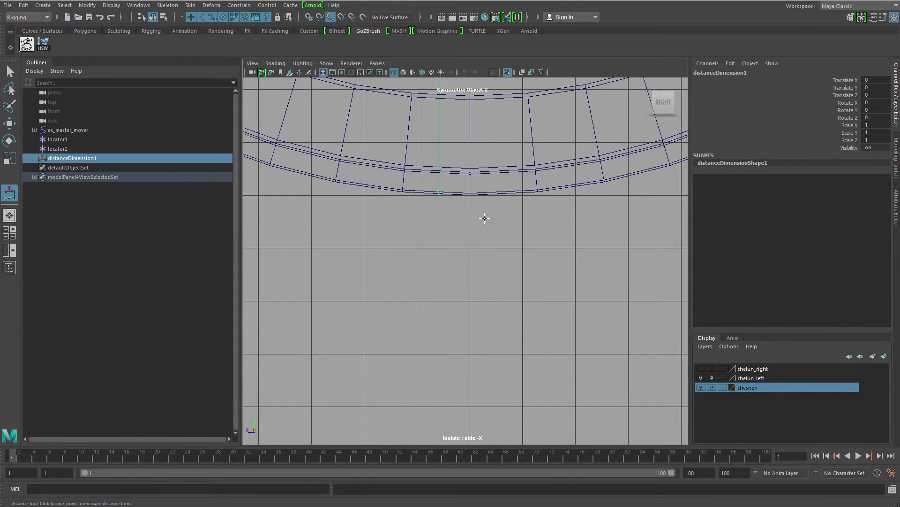
pyautogui.press('q')
pyautogui.click(528, 251)
# - Rename the upper measuring locator locator_wheel_diameter_top and copy that name for reuse
pyautogui.press('space')
pyautogui.moveTo(536, 252); pyautogui.dragTo(535, 245)
pyautogui.press('f')
pyautogui.keyDown('alt'); pyautogui.moveTo(535, 245); pyautogui.dragTo(369, 244, button='right'); pyautogui.keyUp('alt')
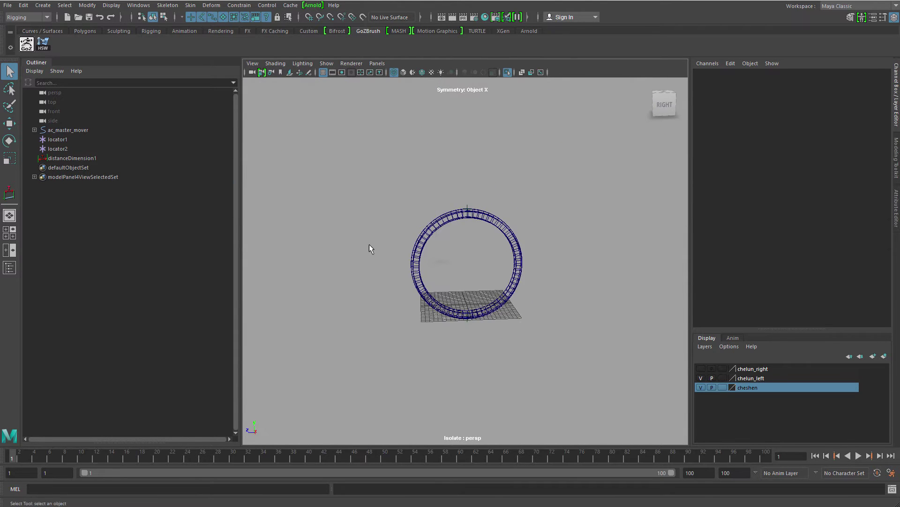
pyautogui.keyDown('alt'); pyautogui.moveTo(370, 244); pyautogui.dragTo(165, 207); pyautogui.keyUp('alt')
pyautogui.doubleClick(80, 139)
pyautogui.press('Right')
pyautogui.press('BackSpace')
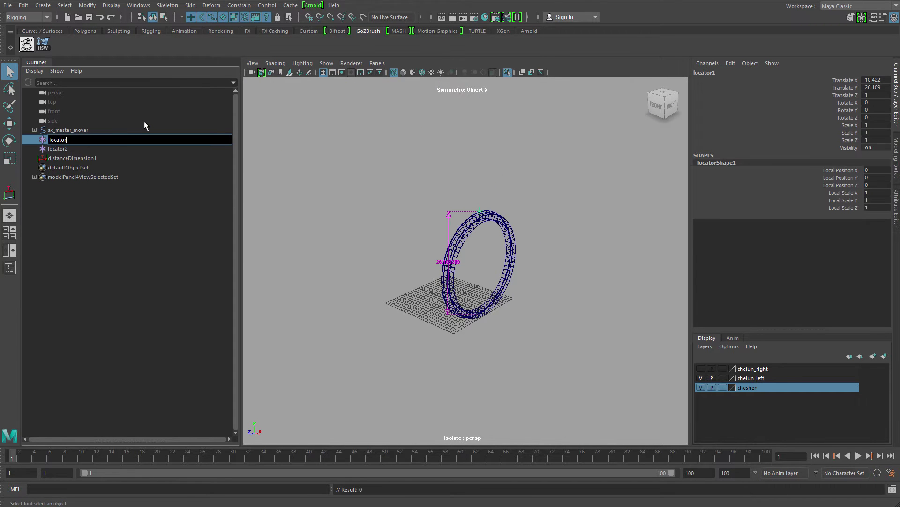
pyautogui.write('——')
pyautogui.write('wheel_dia')
pyautogui.write('meter')
pyautogui.press('Return')
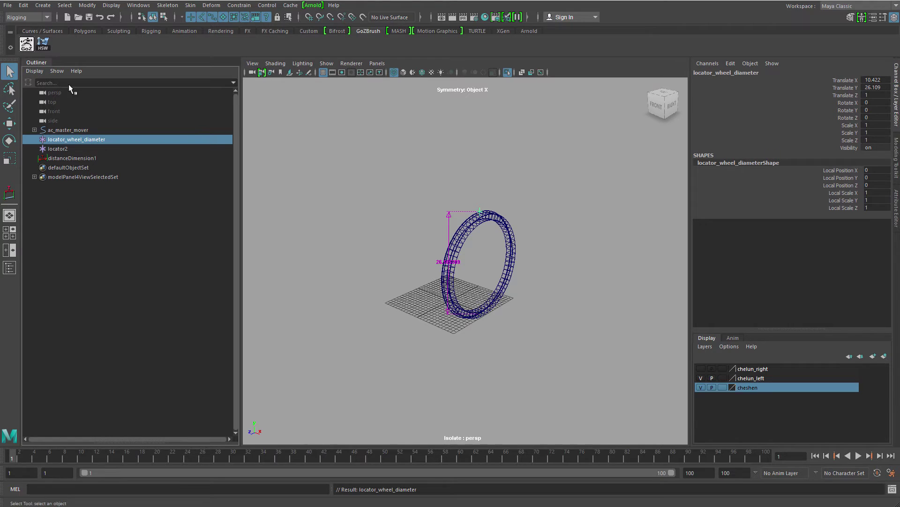
pyautogui.doubleClick(119, 140)
pyautogui.write('_')
pyautogui.write('top')
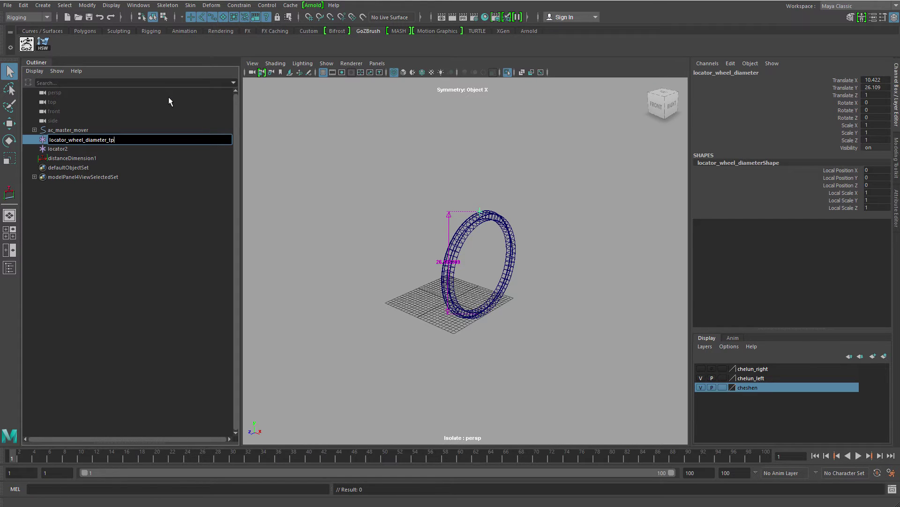
pyautogui.hotkey('ctrl', 'a')
pyautogui.hotkey('ctrl', 'c')
# - Rename the lower measuring locator locator_wheel_diameter_bottom
pyautogui.doubleClick(89, 148)
pyautogui.hotkey('ctrl', 'a')
pyautogui.hotkey('ctrl', 'v')
pyautogui.hotkey('shift', 'Left')
pyautogui.hotkey('shift', 'Left')
pyautogui.hotkey('shift', 'Left')
pyautogui.write('bo')
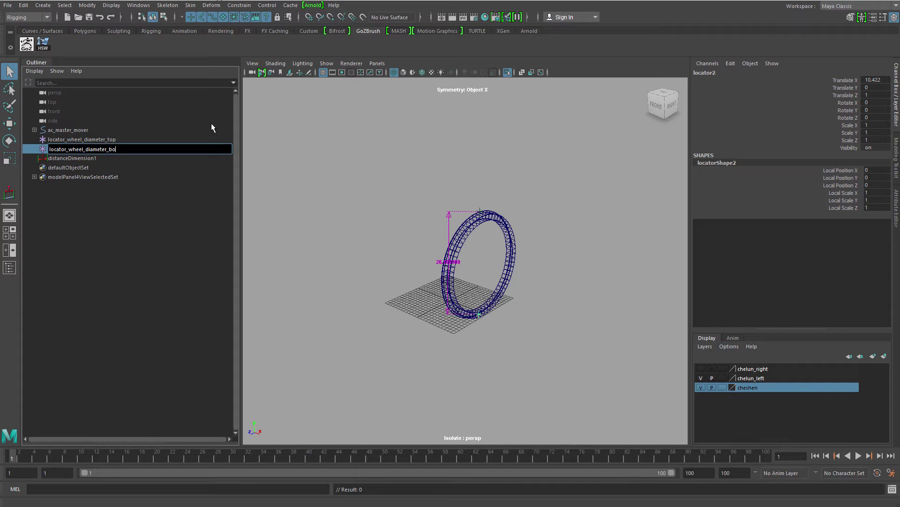
pyautogui.write('ttom')
pyautogui.press('Return')
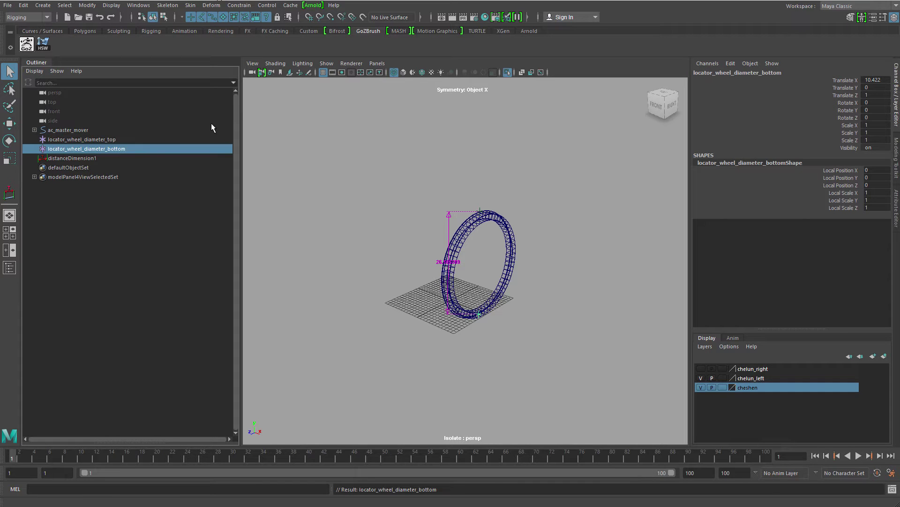
# - Rename the distance dimension distanceDimension_wheel_diameter
pyautogui.doubleClick(110, 159)
pyautogui.hotkey('ctrl', 'a')
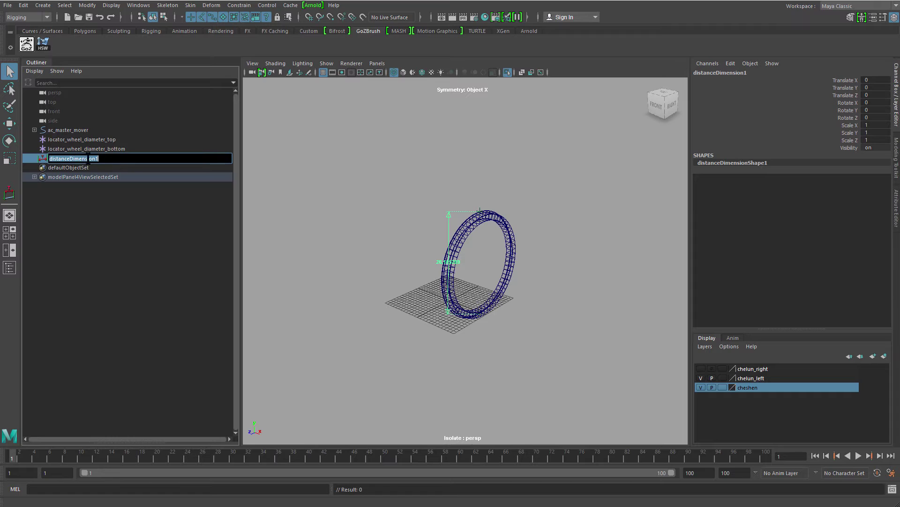
pyautogui.press('End')
pyautogui.press('BackSpace')
pyautogui.hotkey('ctrl', 'v')
pyautogui.press('BackSpace')
pyautogui.press('BackSpace')
pyautogui.press('BackSpace')
pyautogui.press('BackSpace')
pyautogui.press('BackSpace')
pyautogui.press('BackSpace')
pyautogui.press('BackSpace')
pyautogui.press('BackSpace')
pyautogui.press('BackSpace')
pyautogui.press('BackSpace')
pyautogui.press('BackSpace')
pyautogui.press('Return')
# - Load the wheel diameter dimension into the Node Editor and show all attributes of its shape node
pyautogui.keyDown('alt'); pyautogui.moveTo(650, 298); pyautogui.dragTo(496, 257, button='middle'); pyautogui.keyUp('alt')
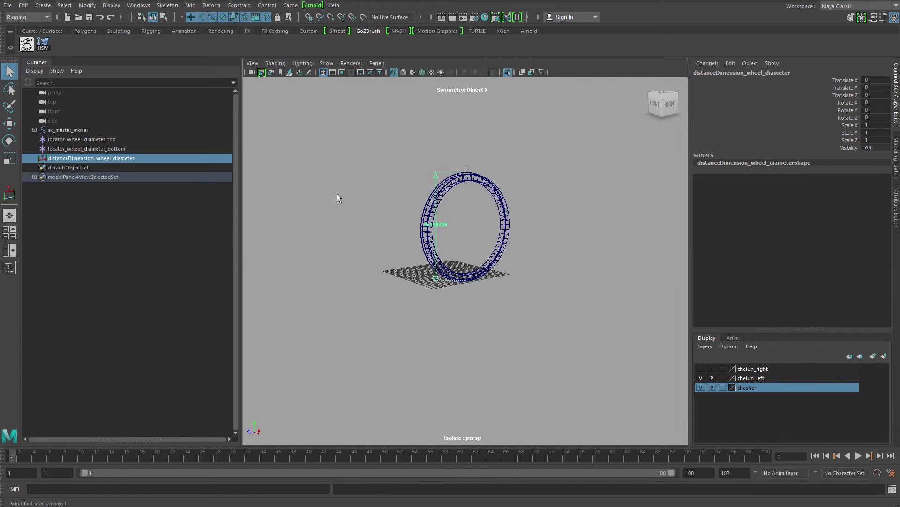
pyautogui.click(334, 195)
pyautogui.keyDown('alt'); pyautogui.moveTo(333, 195); pyautogui.dragTo(272, 117); pyautogui.keyUp('alt')
pyautogui.click(139, 5)
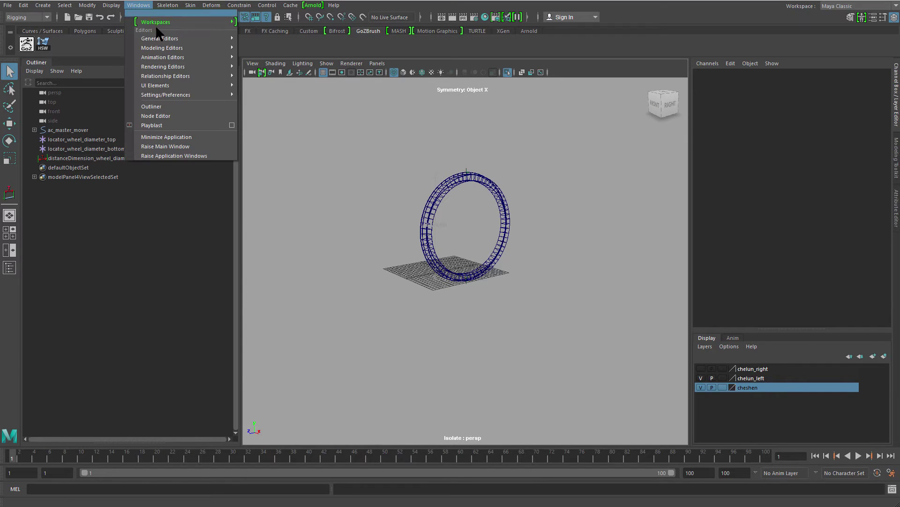
pyautogui.click(171, 117)
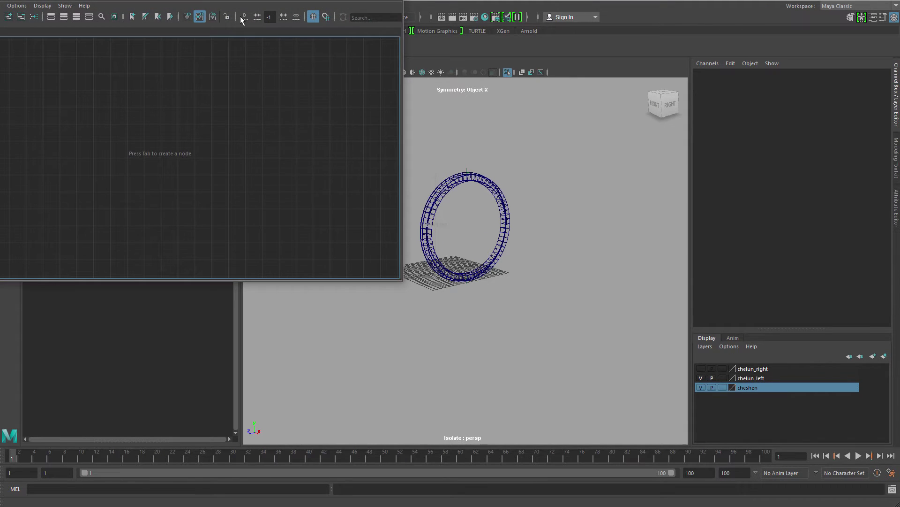
pyautogui.click(119, 159)
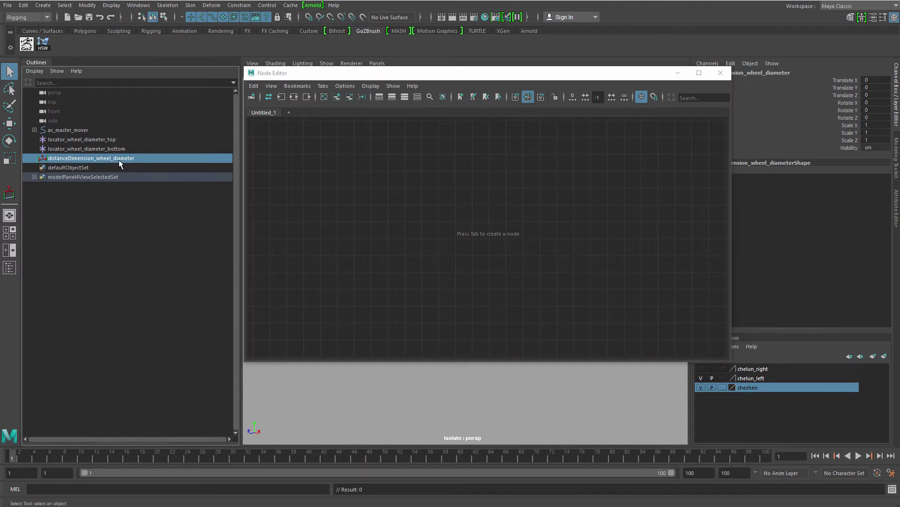
pyautogui.moveTo(120, 160); pyautogui.dragTo(429, 224, button='middle')
pyautogui.moveTo(537, 280); pyautogui.dragTo(272, 271)
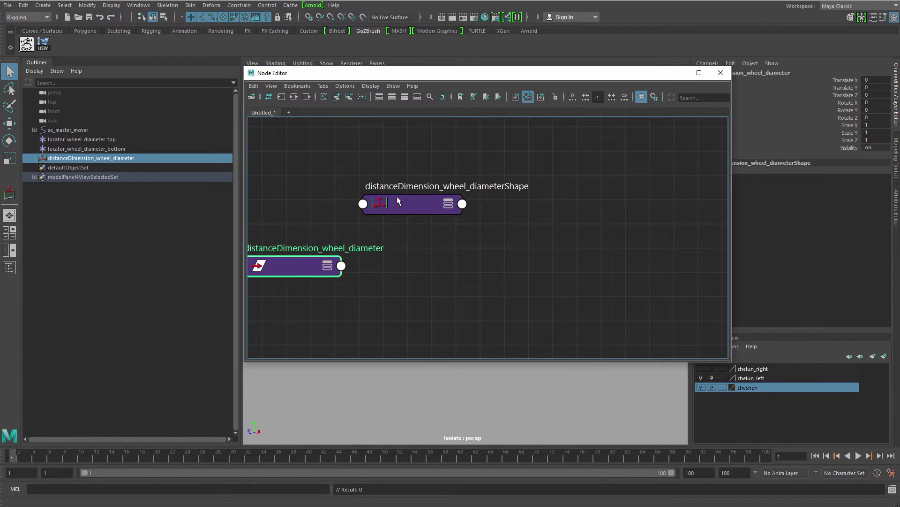
pyautogui.moveTo(397, 200); pyautogui.dragTo(451, 214)
pyautogui.press('3')
pyautogui.keyDown('alt'); pyautogui.moveTo(487, 263); pyautogui.dragTo(526, 200, button='middle'); pyautogui.keyUp('alt')
pyautogui.keyDown('alt'); pyautogui.moveTo(525, 199); pyautogui.dragTo(361, 228, button='right'); pyautogui.keyUp('alt')
pyautogui.moveTo(433, 200); pyautogui.dragTo(392, 203)
pyautogui.scroll(3, 392, 210)
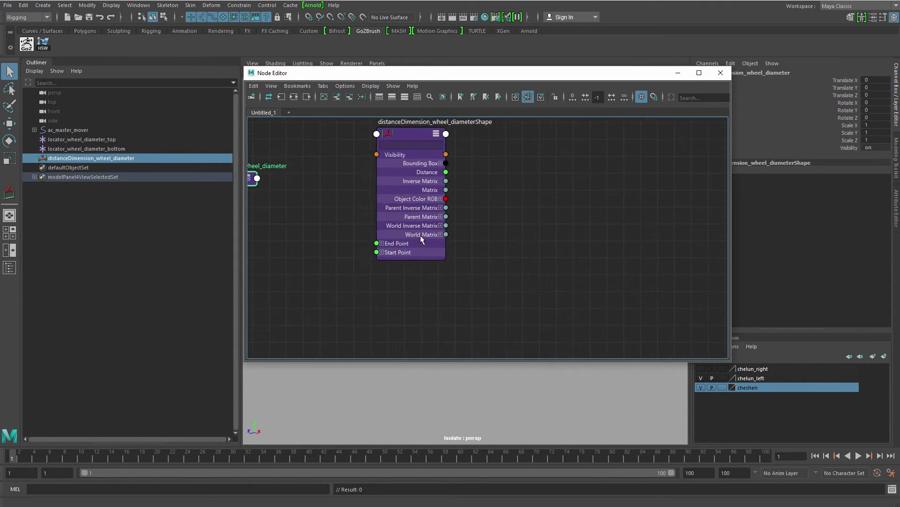
# - Create a multiplyDivide node beside the diameter shape node
pyautogui.click(510, 209)
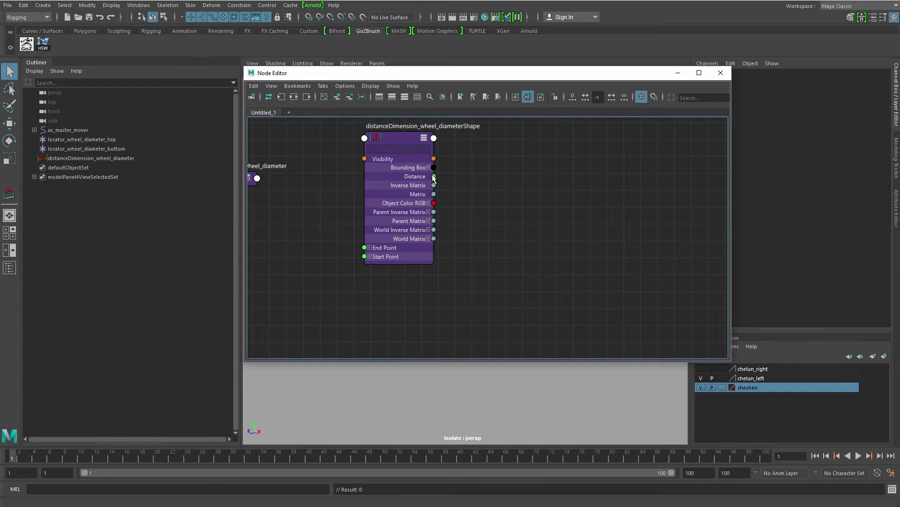
pyautogui.moveTo(433, 176); pyautogui.dragTo(509, 228)
pyautogui.press('Tab')
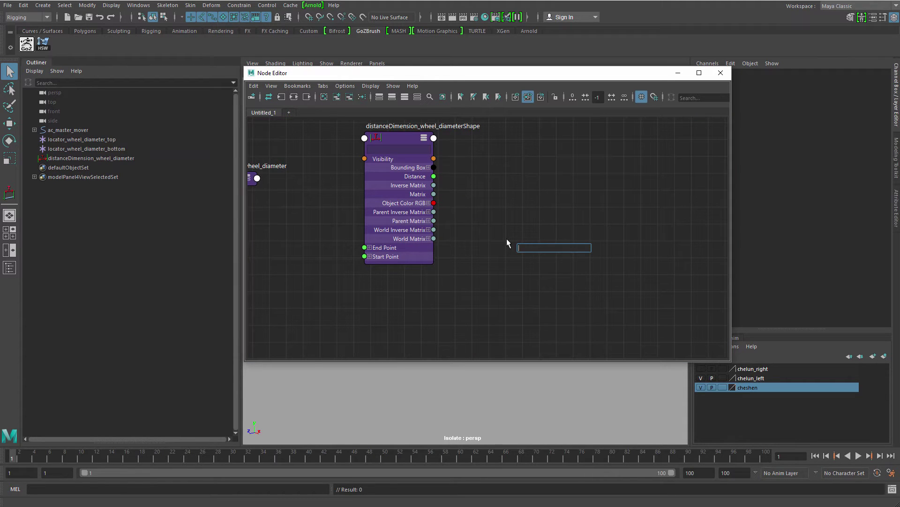
pyautogui.write('multMatrix')
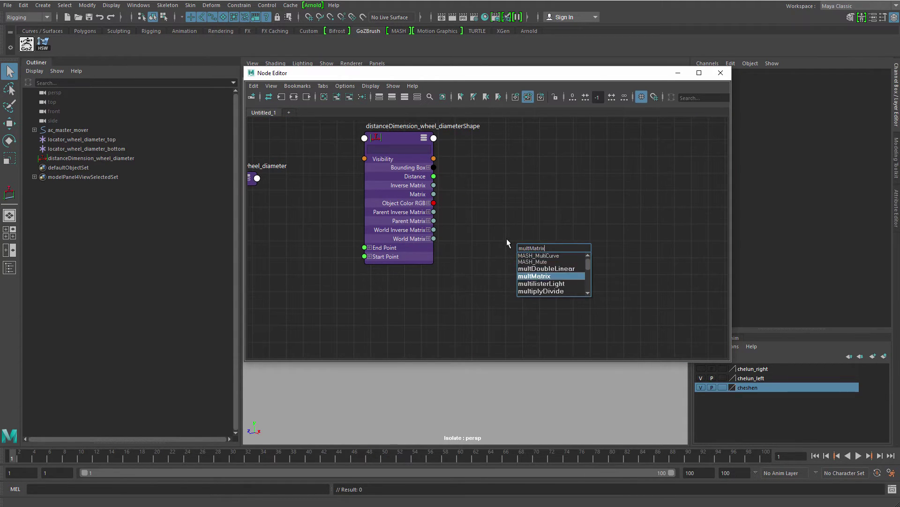
pyautogui.press('Down')
pyautogui.press('Down')
pyautogui.press('Return')
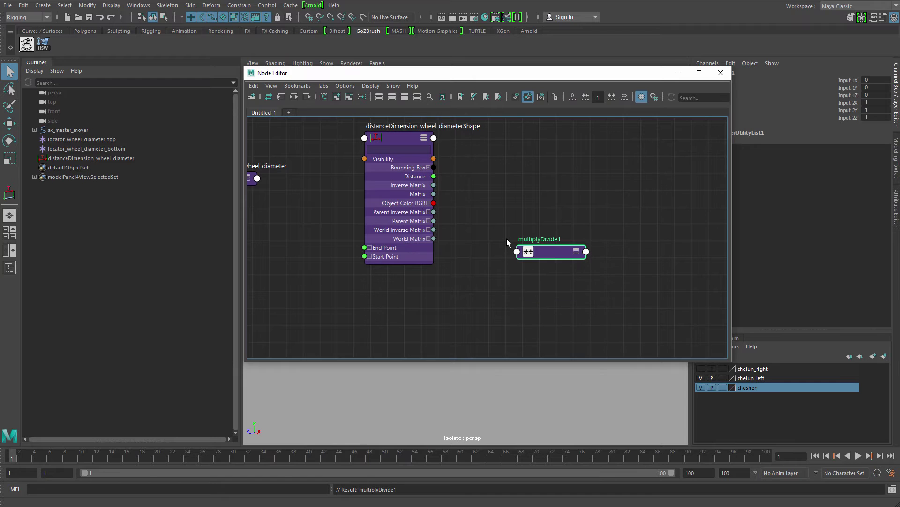
# - Rename the new multiplyDivide node multiplyDivide_circonference
pyautogui.doubleClick(554, 240)
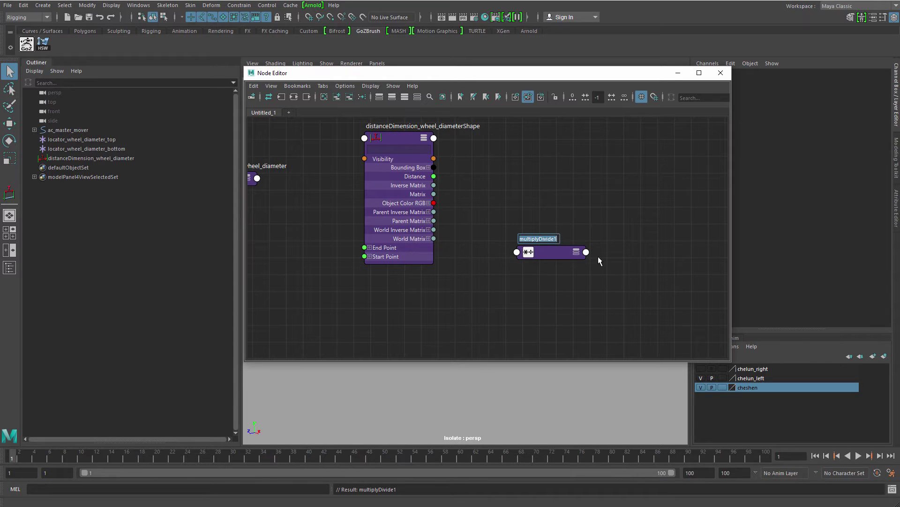
pyautogui.press('Right')
pyautogui.press('BackSpace')
pyautogui.write('_ce')
pyautogui.press('BackSpace')
pyautogui.write('ircon')
pyautogui.press('BackSpace')
pyautogui.write('mference')
pyautogui.press('Delete')
pyautogui.write('n')
pyautogui.press('Return')
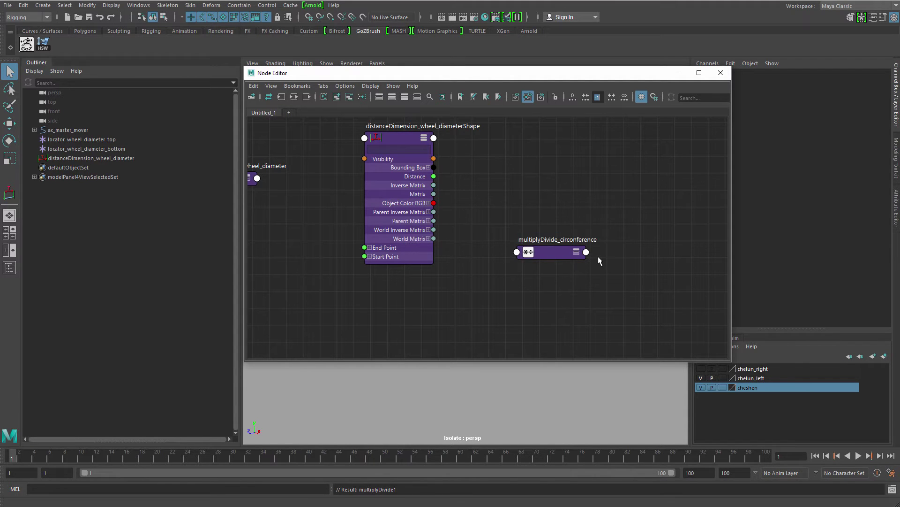
# - Expand the multiplyDivide_circonference inputs and connect the diameter shape's Distance to Input 1X
pyautogui.press('3')
pyautogui.moveTo(553, 251); pyautogui.dragTo(576, 211)
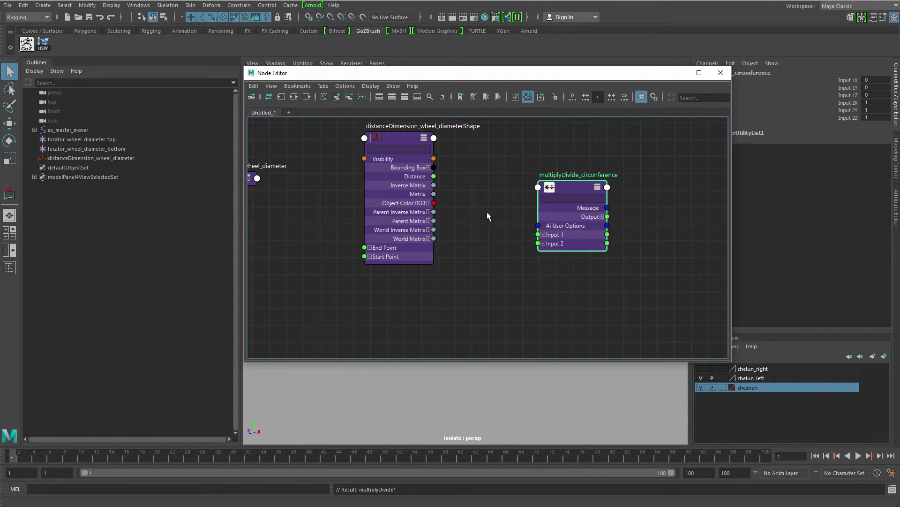
pyautogui.keyDown('alt'); pyautogui.moveTo(487, 212); pyautogui.dragTo(484, 241, button='middle'); pyautogui.keyUp('alt')
pyautogui.moveTo(428, 210); pyautogui.dragTo(540, 266)
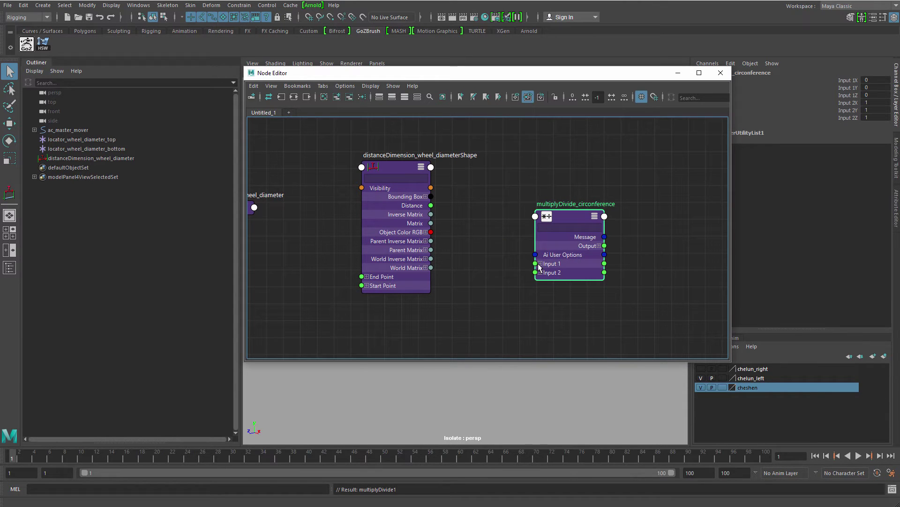
pyautogui.click(541, 272)
pyautogui.click(540, 264)
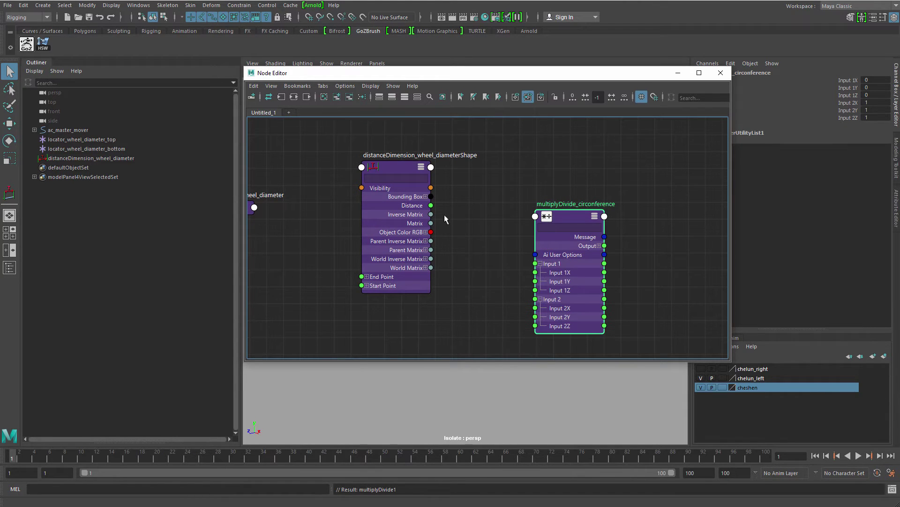
pyautogui.moveTo(430, 205); pyautogui.dragTo(549, 265)
pyautogui.moveTo(536, 272); pyautogui.dragTo(536, 272)
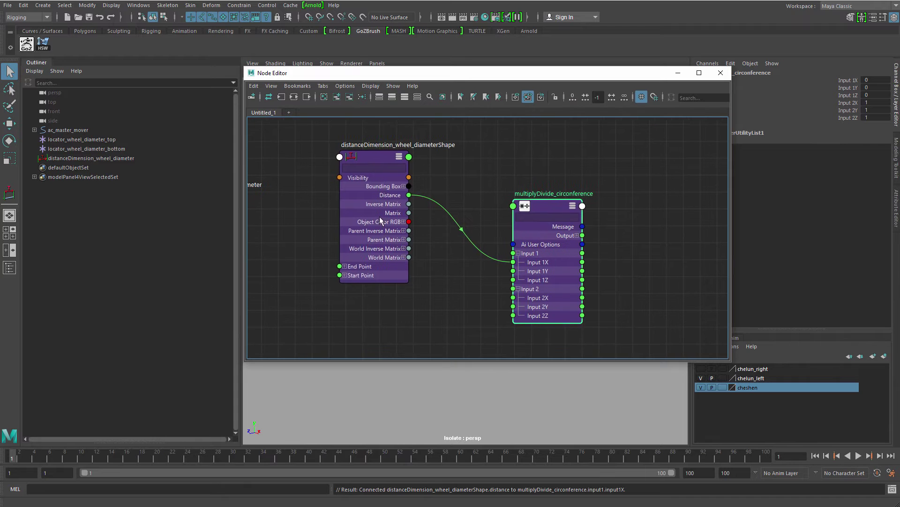
# - Set Input 2X of multiplyDivide_circonference to 3.14
pyautogui.scroll(3, 403, 220)
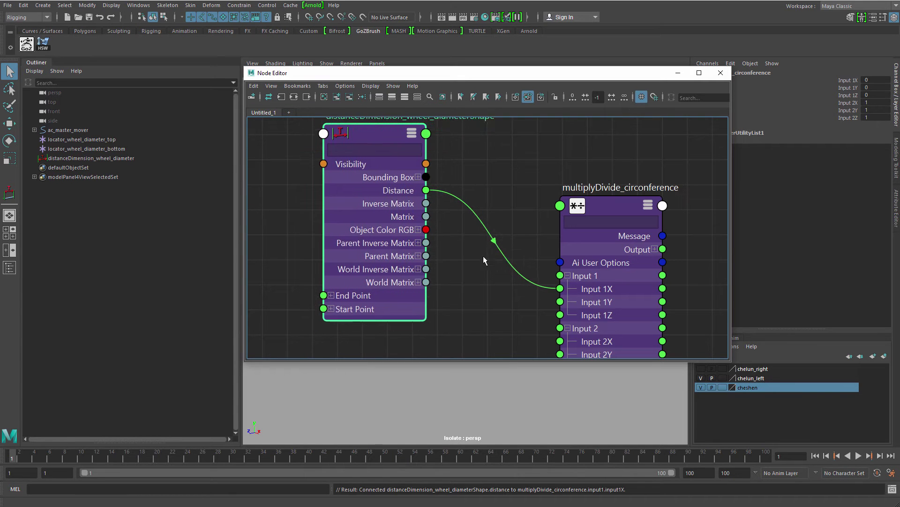
pyautogui.scroll(-3, 469, 244)
pyautogui.moveTo(519, 75); pyautogui.dragTo(482, 101)
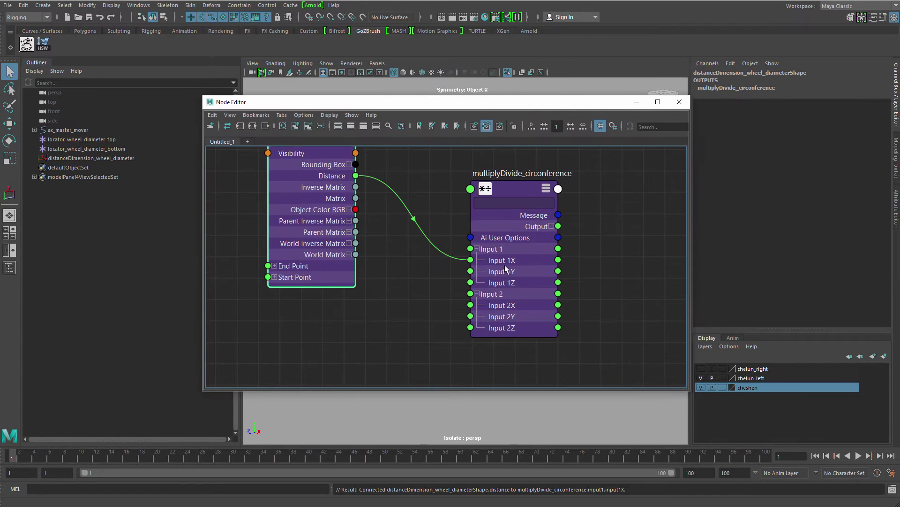
pyautogui.click(504, 265)
pyautogui.click(872, 102)
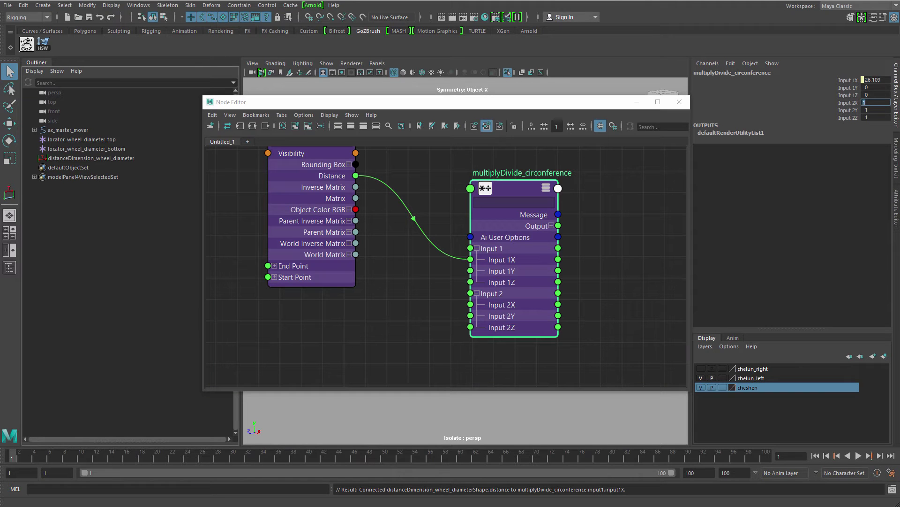
pyautogui.write('3.14')
pyautogui.press('Return')
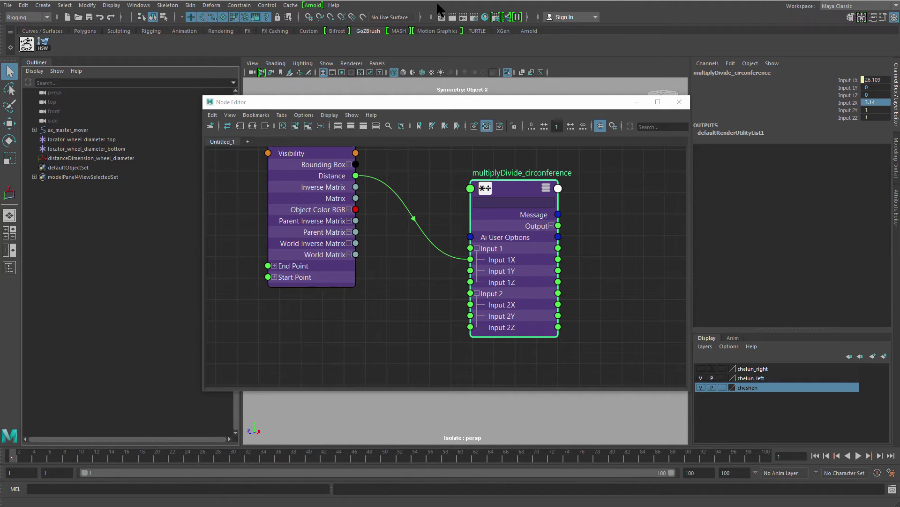
# - Expand the Output of multiplyDivide_circonference and reposition the node in the graph
pyautogui.scroll(-2, 515, 271)
pyautogui.moveTo(514, 270); pyautogui.dragTo(398, 302, button='middle')
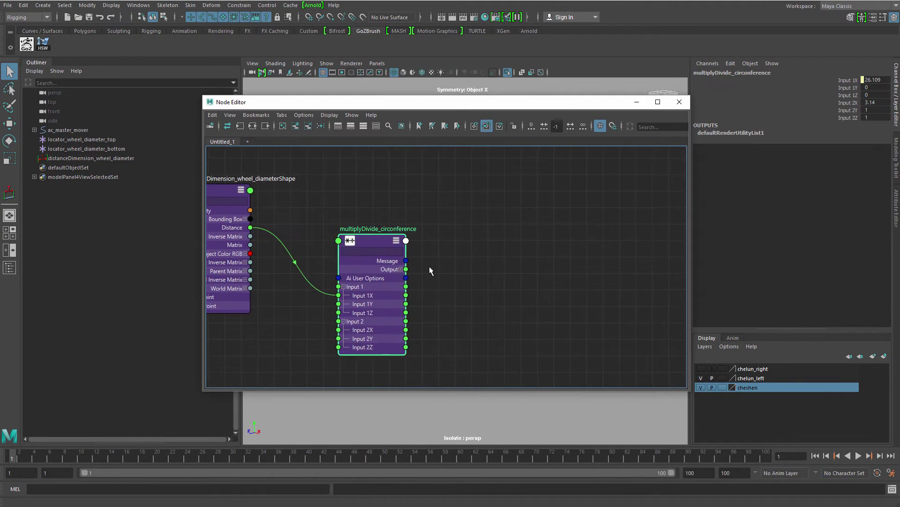
pyautogui.click(401, 269)
pyautogui.moveTo(406, 278); pyautogui.dragTo(502, 218)
pyautogui.scroll(-1, 454, 232)
pyautogui.keyDown('alt'); pyautogui.moveTo(454, 232); pyautogui.dragTo(446, 265, button='middle'); pyautogui.keyUp('alt')
# - Try moving the ac_master_mover control along the locomotive's travel direction, and undo the move
pyautogui.moveTo(457, 101); pyautogui.dragTo(473, 370)
pyautogui.keyDown('alt'); pyautogui.moveTo(604, 296); pyautogui.dragTo(493, 263, button='right'); pyautogui.keyUp('alt')
pyautogui.keyDown('alt'); pyautogui.moveTo(492, 262); pyautogui.dragTo(492, 271); pyautogui.keyUp('alt')
pyautogui.click(555, 328)
pyautogui.keyDown('alt'); pyautogui.moveTo(554, 295); pyautogui.dragTo(556, 240, button='middle'); pyautogui.keyUp('alt')
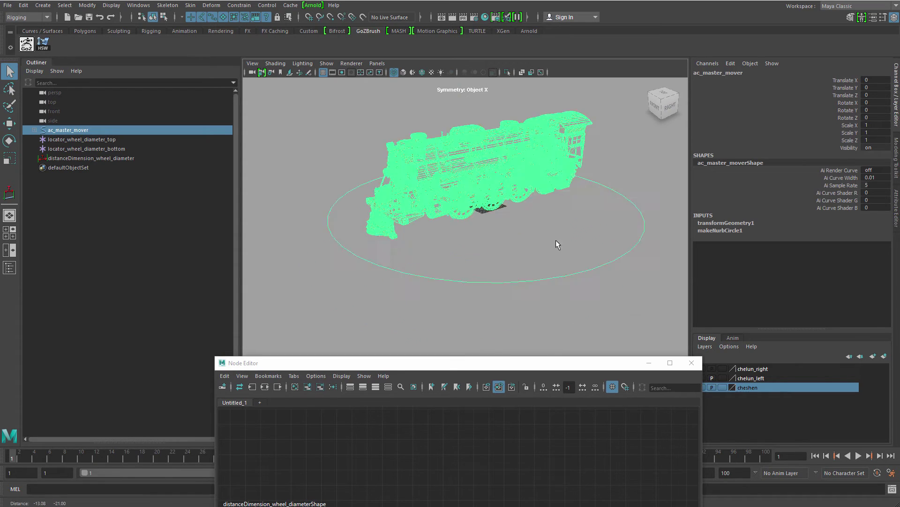
pyautogui.keyDown('alt'); pyautogui.moveTo(555, 240); pyautogui.dragTo(511, 234, button='right'); pyautogui.keyUp('alt')
pyautogui.press('w')
pyautogui.moveTo(443, 211); pyautogui.dragTo(497, 197)
pyautogui.hotkey('ctrl', 'z')
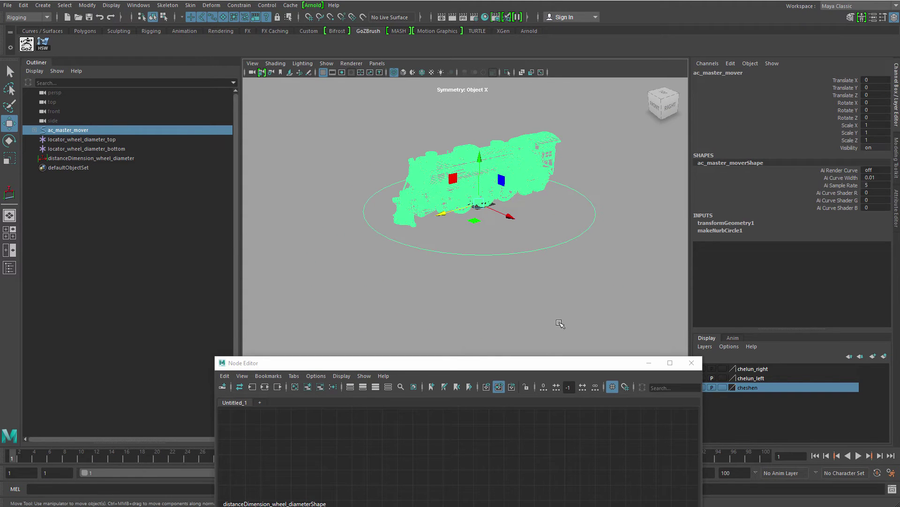
# - Load ac_master_mover into the Node Editor, show all its attributes and expand Translate
pyautogui.moveTo(545, 361); pyautogui.dragTo(564, 92)
pyautogui.moveTo(106, 128); pyautogui.dragTo(524, 213, button='middle')
pyautogui.moveTo(430, 217); pyautogui.dragTo(339, 209)
pyautogui.moveTo(489, 154); pyautogui.dragTo(461, 169)
pyautogui.press('3')
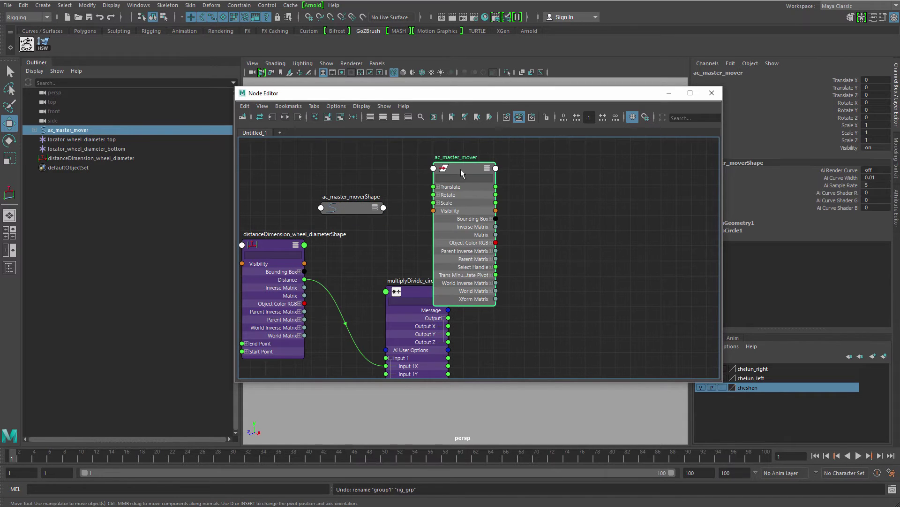
pyautogui.click(438, 187)
pyautogui.moveTo(475, 242); pyautogui.dragTo(443, 186)
pyautogui.moveTo(465, 155); pyautogui.dragTo(539, 223)
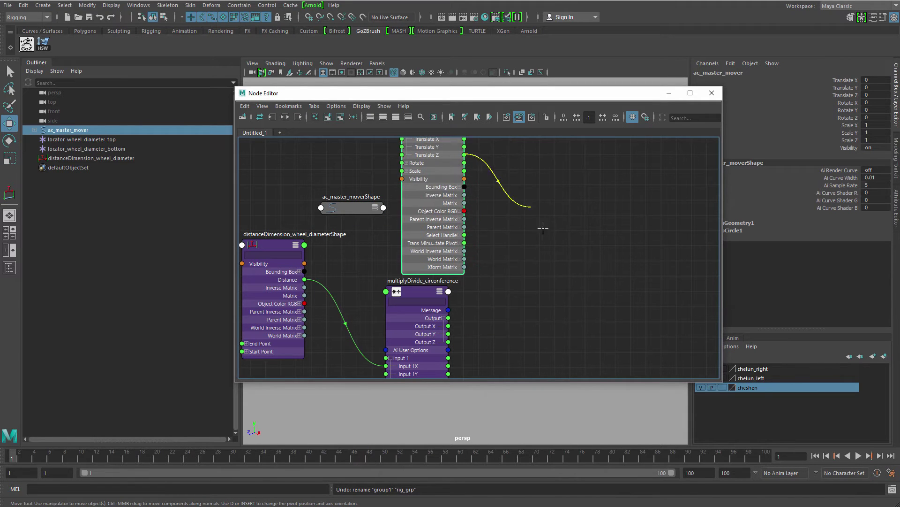
pyautogui.click(556, 258)
pyautogui.press('Tab')
pyautogui.write('mult')
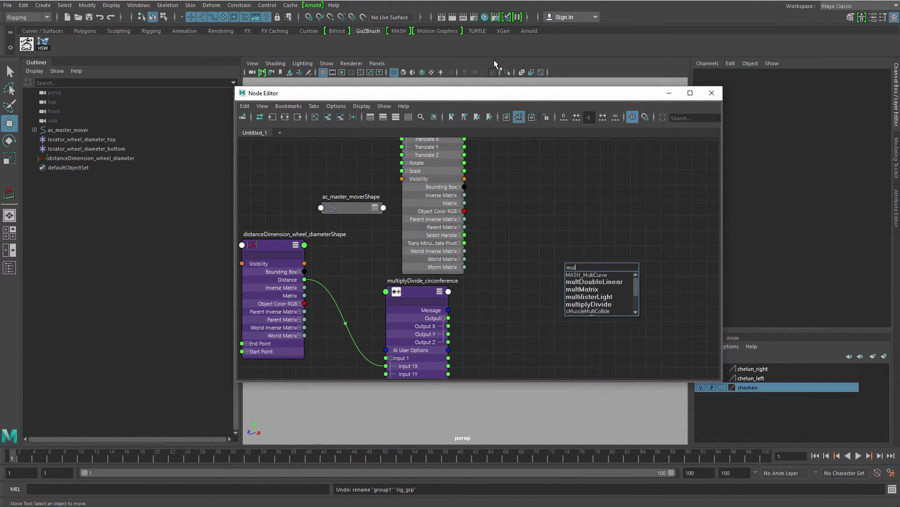
pyautogui.press('Down')
pyautogui.press('Down')
pyautogui.press('Down')
pyautogui.press('Down')
pyautogui.press('Down')
pyautogui.press('Down')
pyautogui.press('Return')
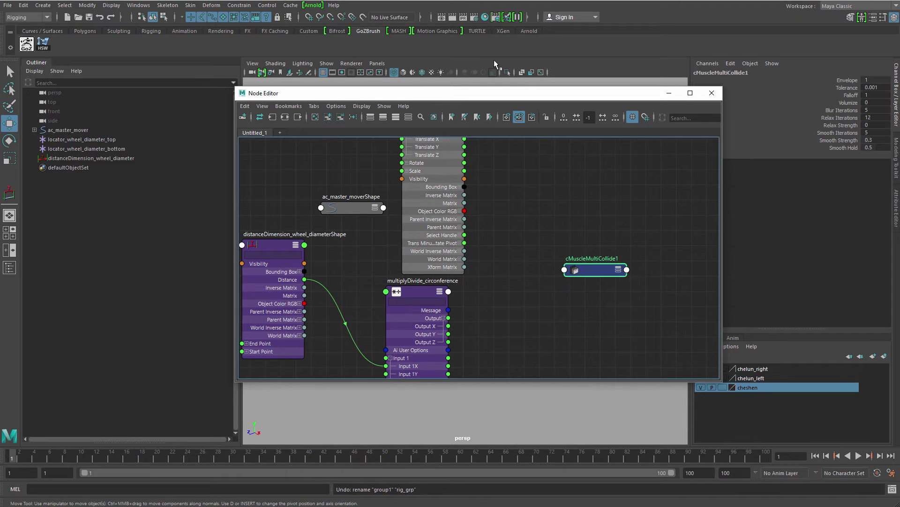
pyautogui.press('Delete')
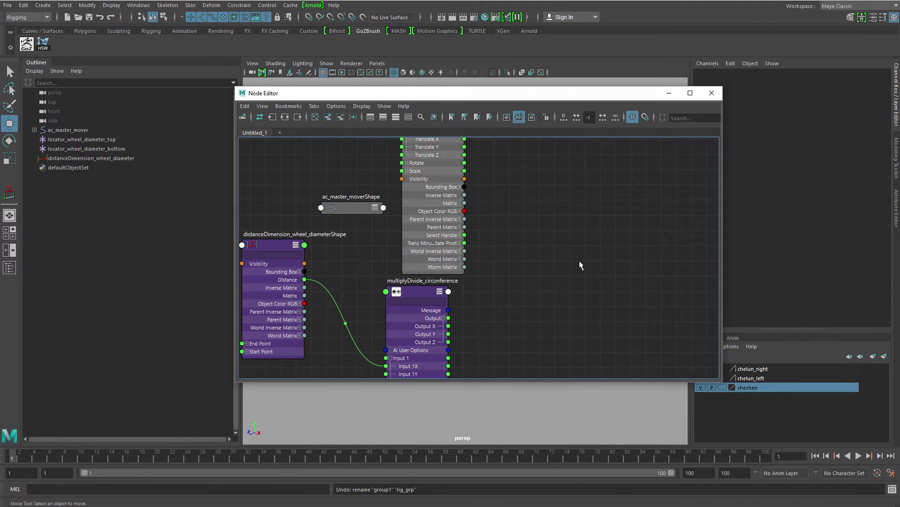
# - Create a multiplyDivide node beside the ac_master_mover node
pyautogui.press('Tab')
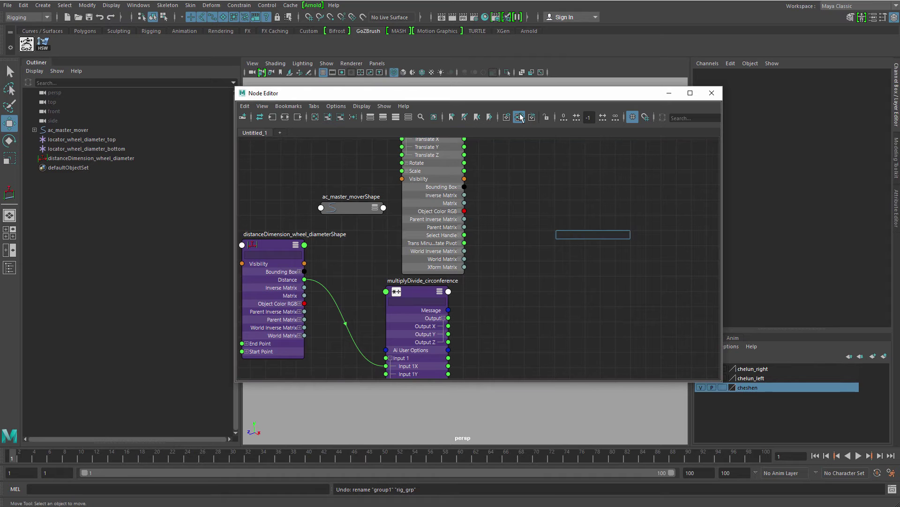
pyautogui.write('mul')
pyautogui.press('Down')
pyautogui.press('Down')
pyautogui.press('Down')
pyautogui.press('Down')
pyautogui.press('Down')
pyautogui.press('Down')
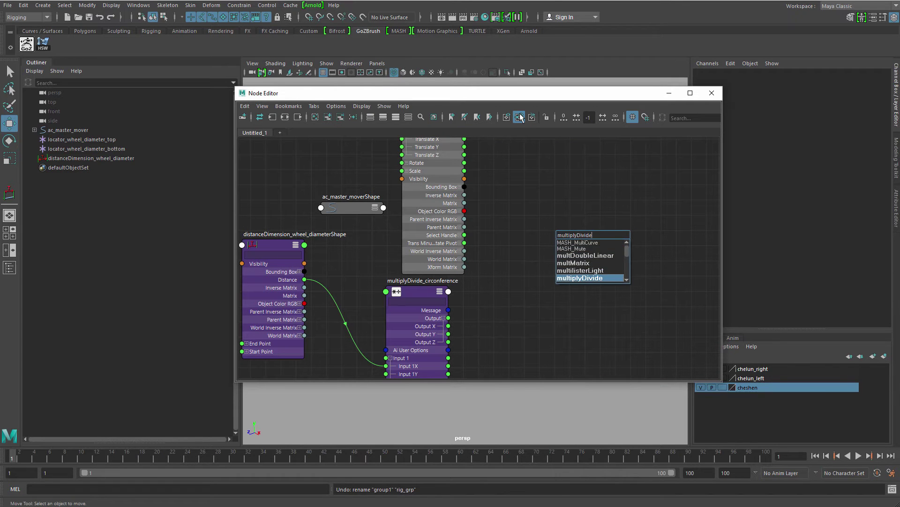
pyautogui.press('Return')
pyautogui.moveTo(590, 230); pyautogui.dragTo(594, 229)
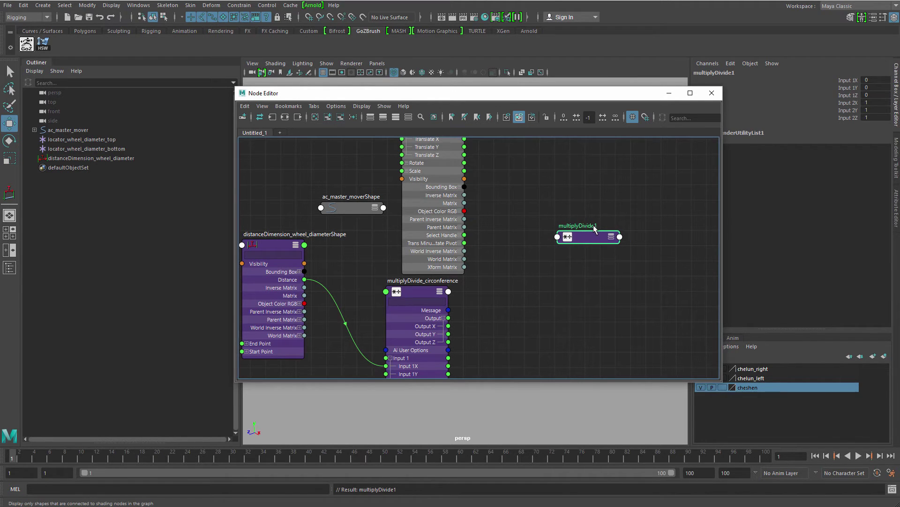
# - Rename the new multiplyDivide node multiplyDivide_circles
pyautogui.doubleClick(596, 225)
pyautogui.press('Right')
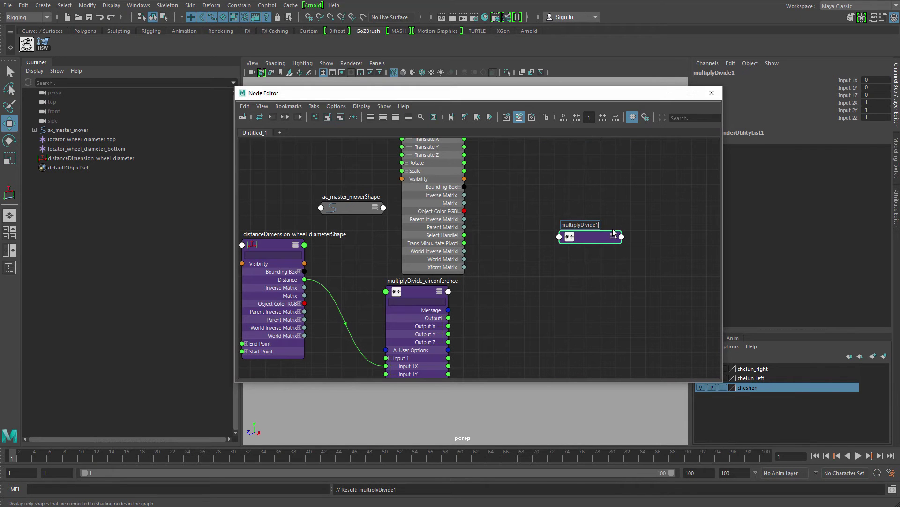
pyautogui.write('_circles')
pyautogui.press('Return')
# - Expand the multiplyDivide_circles inputs, connecting ac_master_mover's Translate Z to Input 1X and multiplyDivide_circonference's Output X to Input 2X
pyautogui.moveTo(590, 242); pyautogui.dragTo(576, 217)
pyautogui.press('3')
pyautogui.keyDown('alt'); pyautogui.moveTo(511, 229); pyautogui.dragTo(513, 252, button='middle'); pyautogui.keyUp('alt')
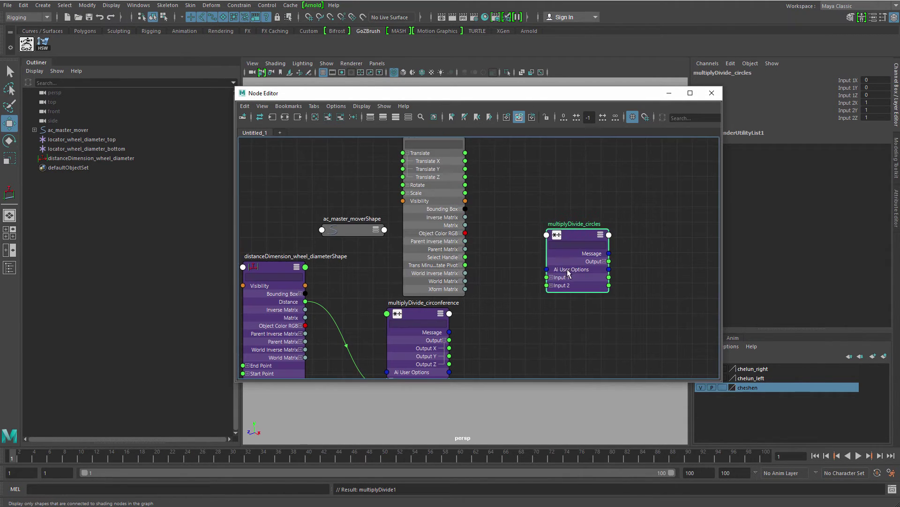
pyautogui.click(551, 277)
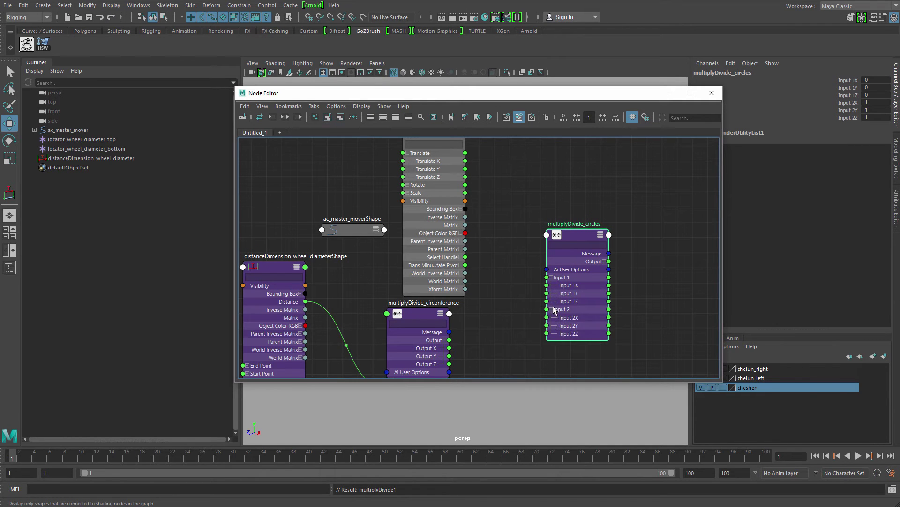
pyautogui.keyDown('alt'); pyautogui.moveTo(544, 253); pyautogui.dragTo(541, 251, button='middle'); pyautogui.keyUp('alt')
pyautogui.moveTo(463, 174); pyautogui.dragTo(547, 266)
pyautogui.keyDown('alt'); pyautogui.moveTo(488, 265); pyautogui.dragTo(467, 188, button='middle'); pyautogui.keyUp('alt')
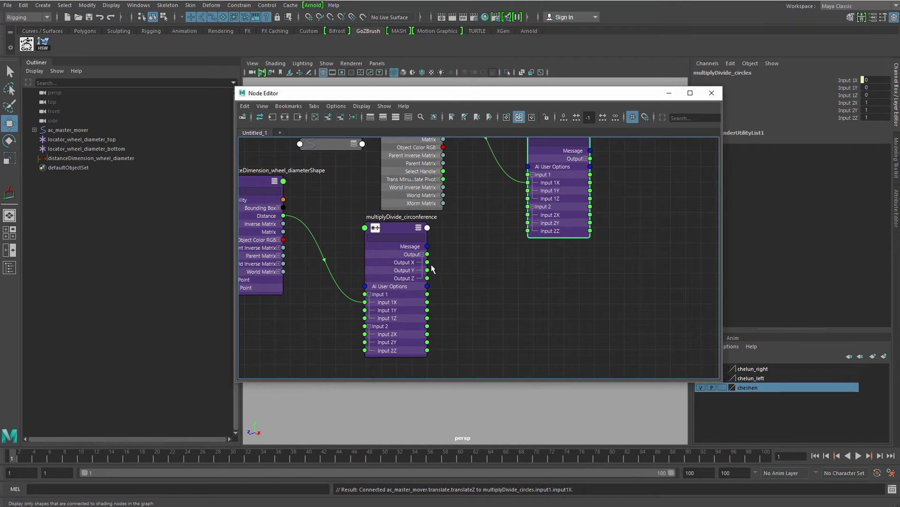
pyautogui.moveTo(428, 265); pyautogui.dragTo(558, 210)
# - Set the operation of multiplyDivide_circles to Divide in its attributes
pyautogui.hotkey('ctrl', 'a')
pyautogui.keyDown('alt'); pyautogui.moveTo(661, 202); pyautogui.dragTo(666, 236, button='middle'); pyautogui.keyUp('alt')
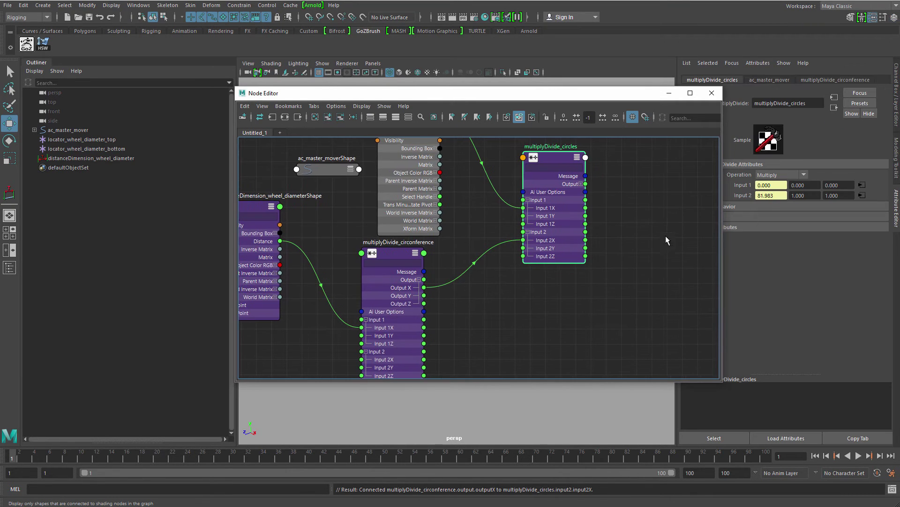
pyautogui.click(779, 174)
pyautogui.click(775, 198)
pyautogui.keyDown('alt'); pyautogui.moveTo(588, 244); pyautogui.dragTo(537, 308, button='middle'); pyautogui.keyUp('alt')
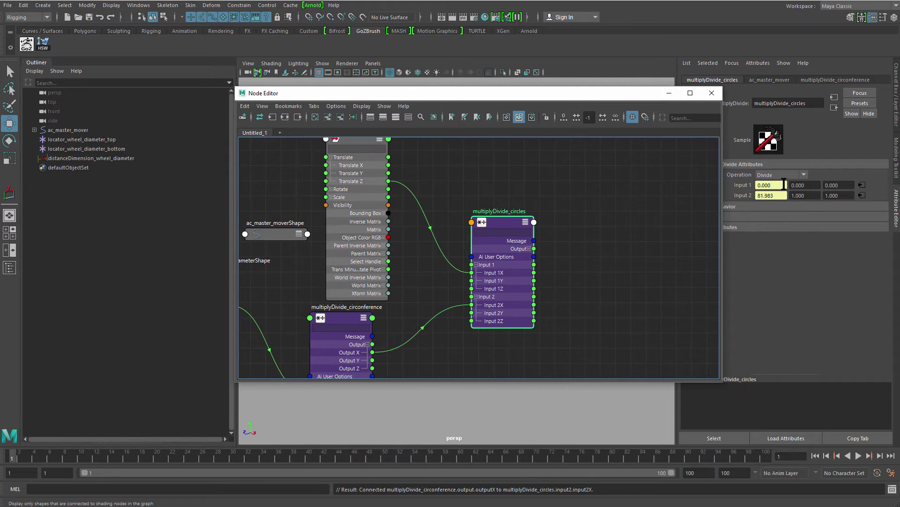
# - Compare the attributes of multiplyDivide_circonference with the inputs of multiplyDivide_circles
pyautogui.moveTo(375, 239); pyautogui.dragTo(368, 229)
pyautogui.keyDown('alt'); pyautogui.moveTo(359, 349); pyautogui.dragTo(364, 312, button='middle'); pyautogui.keyUp('alt')
pyautogui.moveTo(364, 311); pyautogui.dragTo(373, 312)
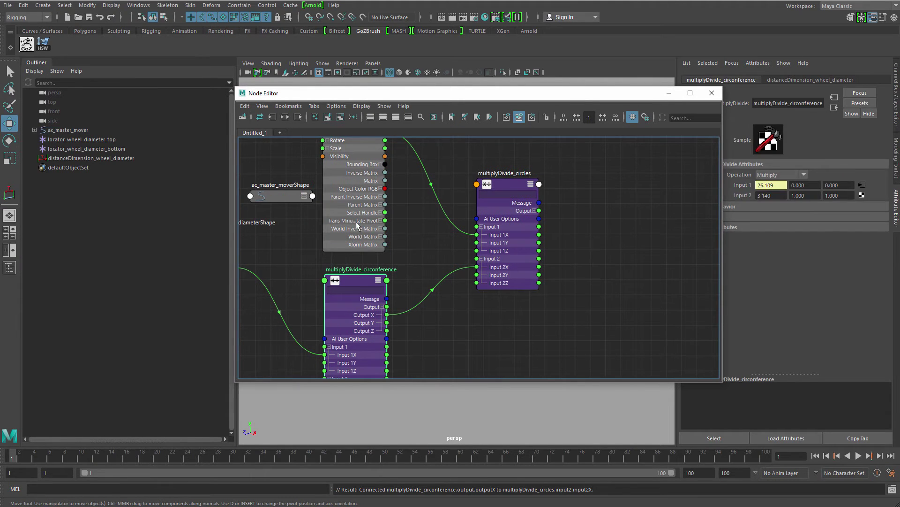
pyautogui.click(356, 221)
pyautogui.click(526, 229)
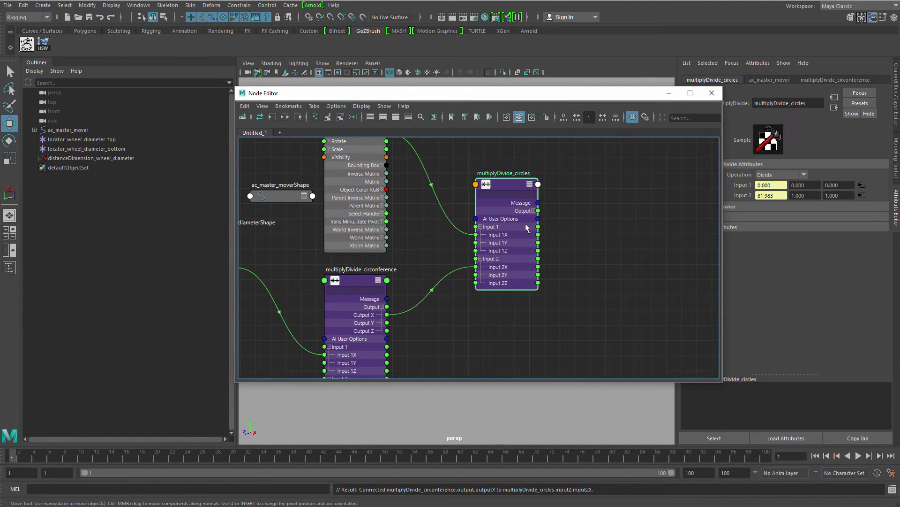
pyautogui.click(772, 196)
pyautogui.keyDown('alt'); pyautogui.moveTo(589, 255); pyautogui.dragTo(454, 325, button='middle'); pyautogui.keyUp('alt')
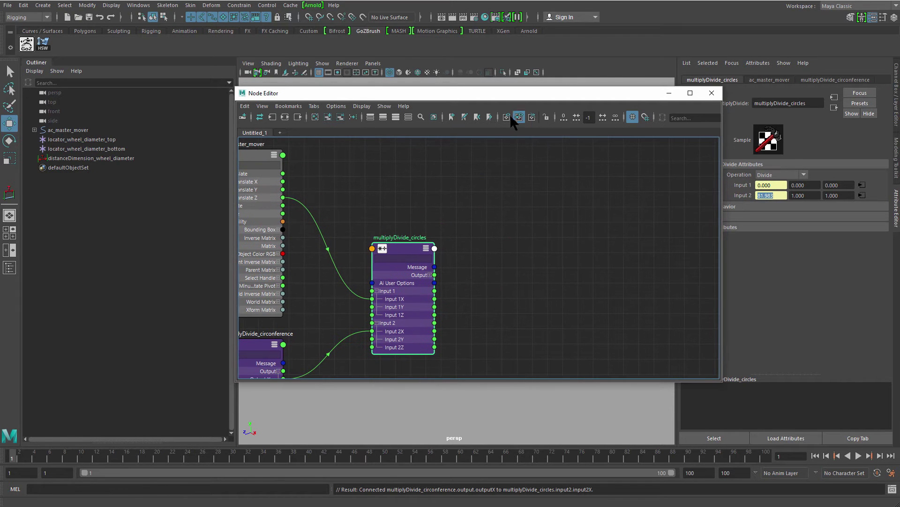
# - Select wheel_middle in the viewport and expand the Output of multiplyDivide_circles
pyautogui.moveTo(516, 97); pyautogui.dragTo(478, 229)
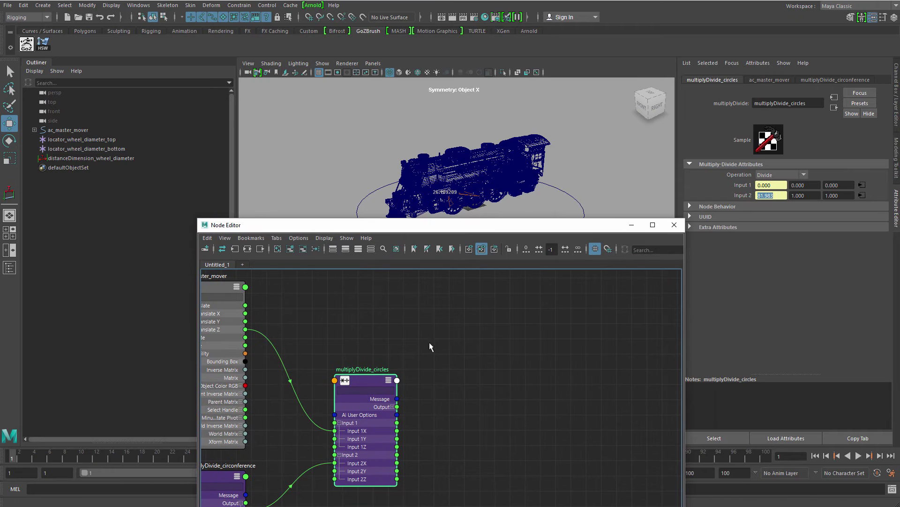
pyautogui.scroll(3, 466, 168)
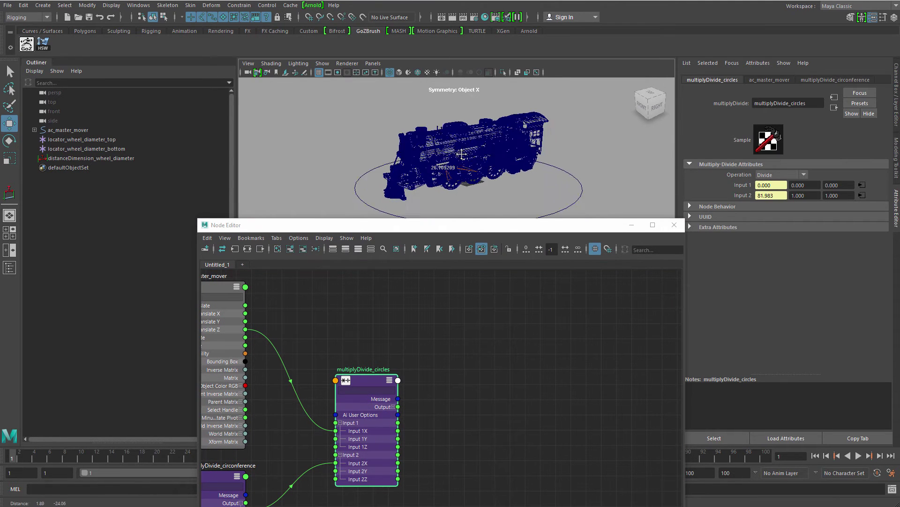
pyautogui.click(467, 167)
pyautogui.press('Up')
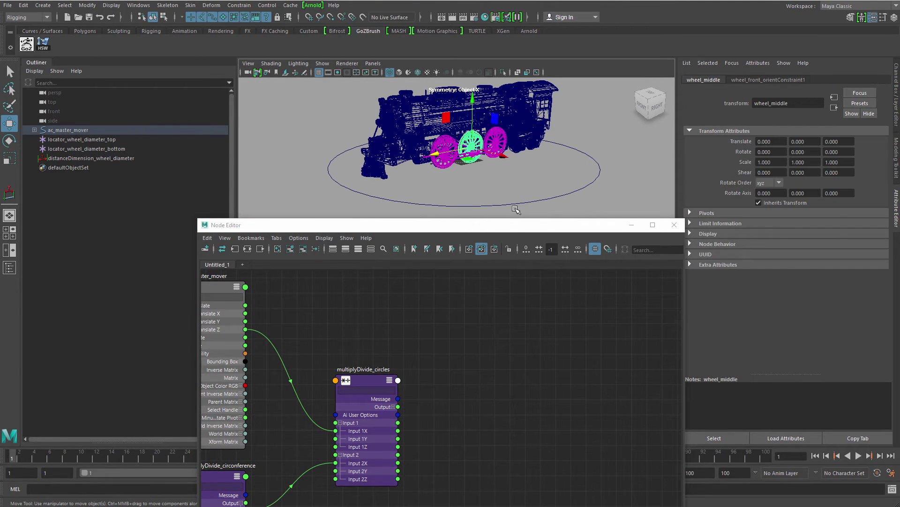
pyautogui.click(394, 407)
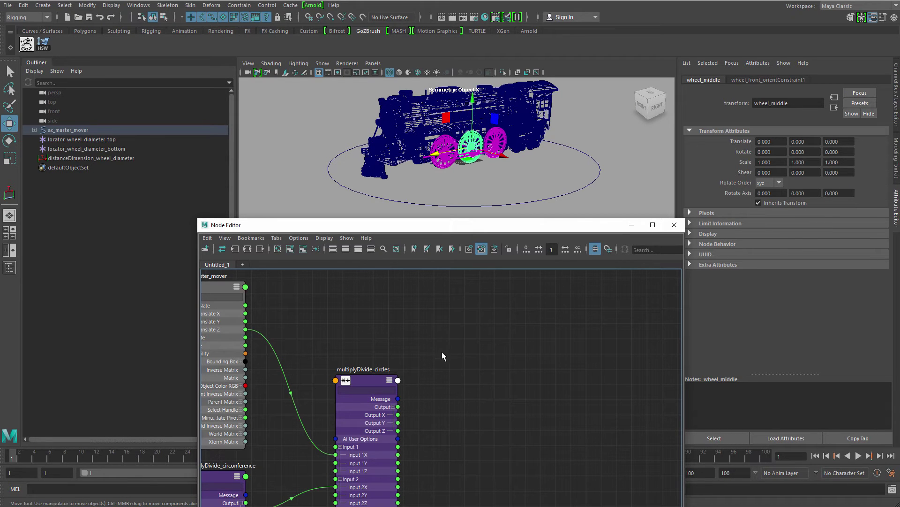
# - Create another multiplyDivide node beside multiplyDivide_circles
pyautogui.press('Tab')
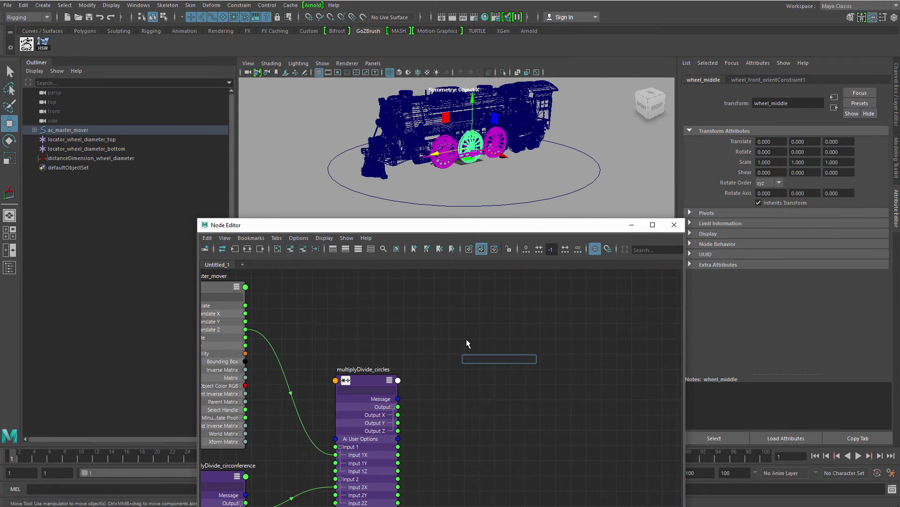
pyautogui.write('mul')
pyautogui.press('Down')
pyautogui.press('Down')
pyautogui.press('Down')
pyautogui.press('Down')
pyautogui.press('Down')
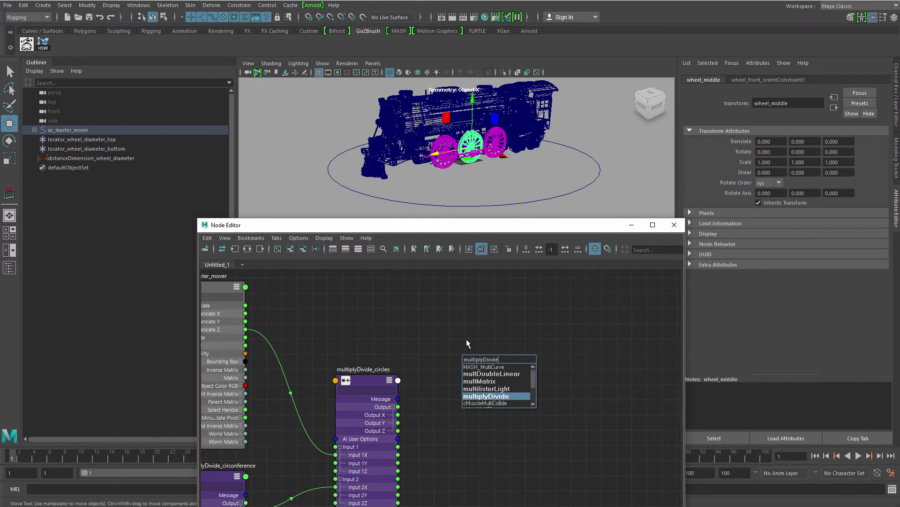
pyautogui.press('Return')
# - Rename the newest multiplyDivide node multiplyDivide_wheel_rotation_dgree
pyautogui.doubleClick(494, 352)
pyautogui.moveTo(496, 350); pyautogui.dragTo(537, 357)
pyautogui.press('BackSpace')
pyautogui.write('_')
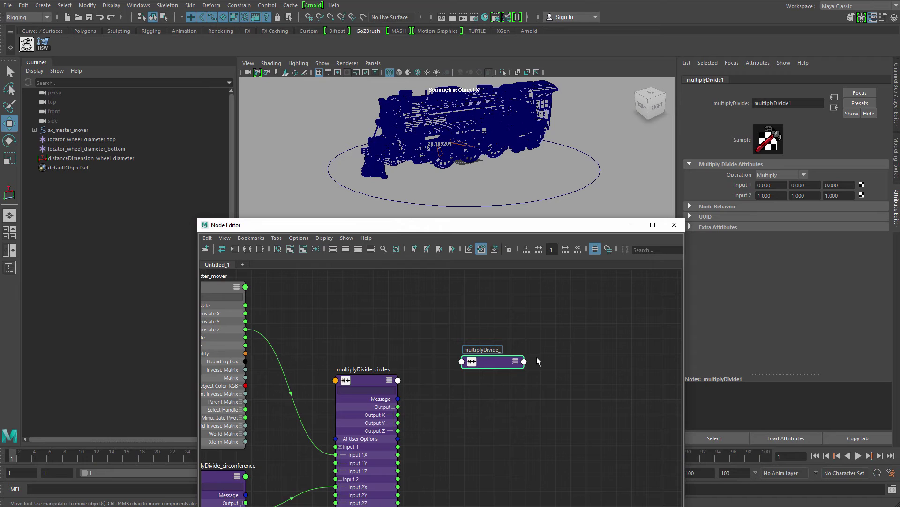
pyautogui.write('wi')
pyautogui.write('heel_rotat')
pyautogui.write('ion_dr')
pyautogui.write('ree')
pyautogui.press('Return')
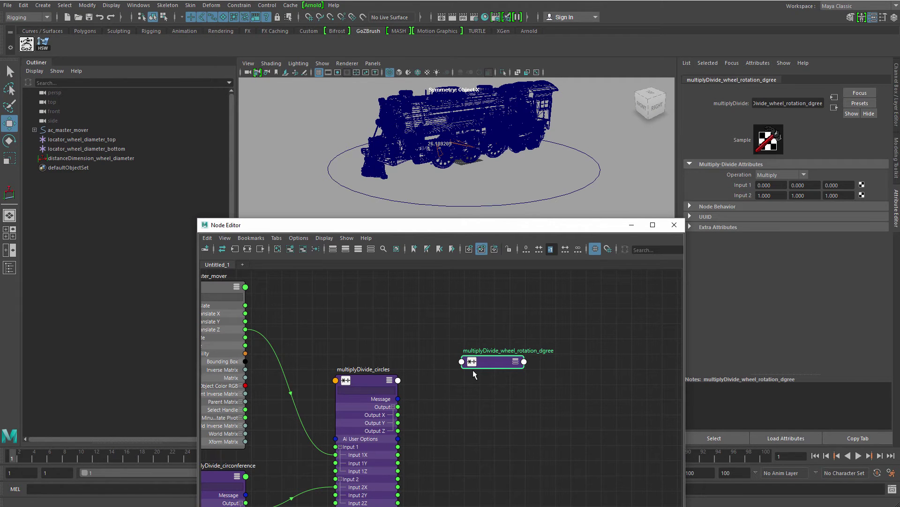
# - Expand the multiplyDivide_wheel_rotation_dgree inputs and connect Output X of multiplyDivide_circles to its Input 1X
pyautogui.press('3')
pyautogui.keyDown('alt'); pyautogui.moveTo(473, 399); pyautogui.dragTo(483, 347, button='middle'); pyautogui.keyUp('alt')
pyautogui.scroll(1, 482, 348)
pyautogui.click(473, 324)
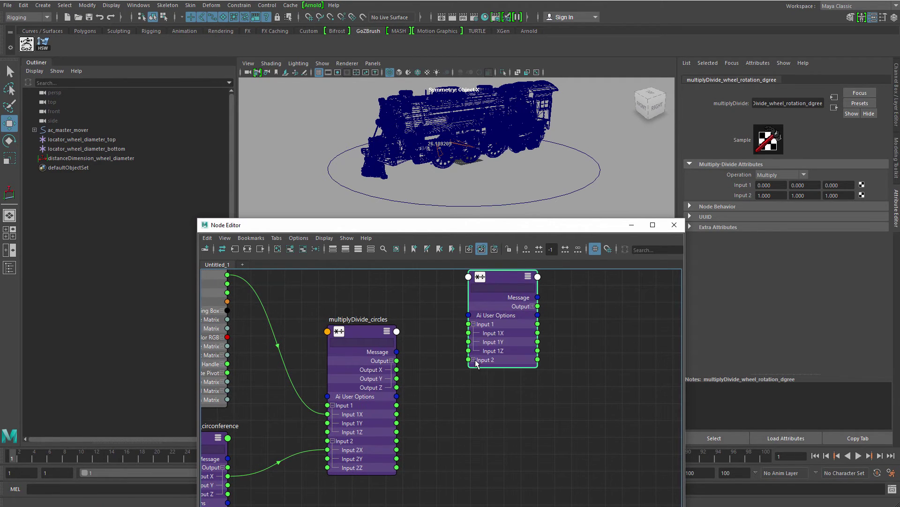
pyautogui.click(474, 360)
pyautogui.moveTo(395, 369); pyautogui.dragTo(506, 339)
pyautogui.click(400, 370)
pyautogui.click(498, 352)
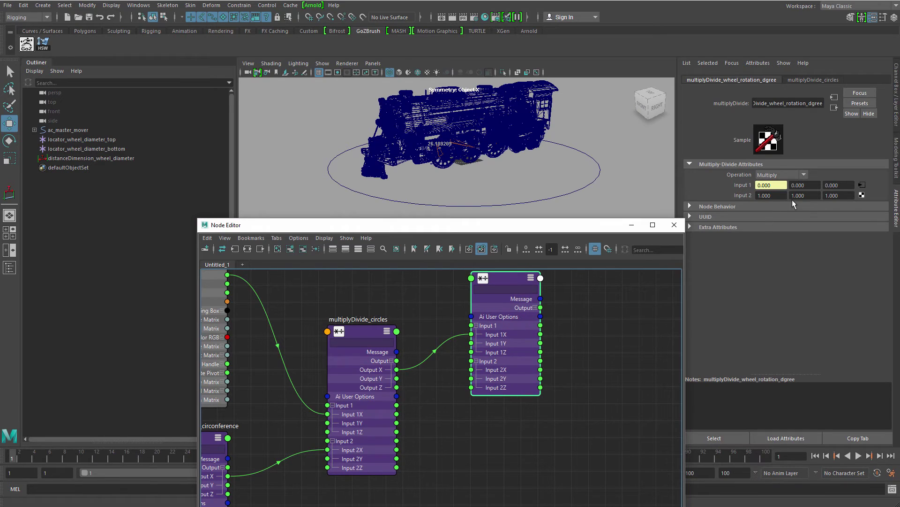
# - Set the X component of Input 2 on multiplyDivide_wheel_rotation_dgree to 360
pyautogui.click(774, 195)
pyautogui.write('.')
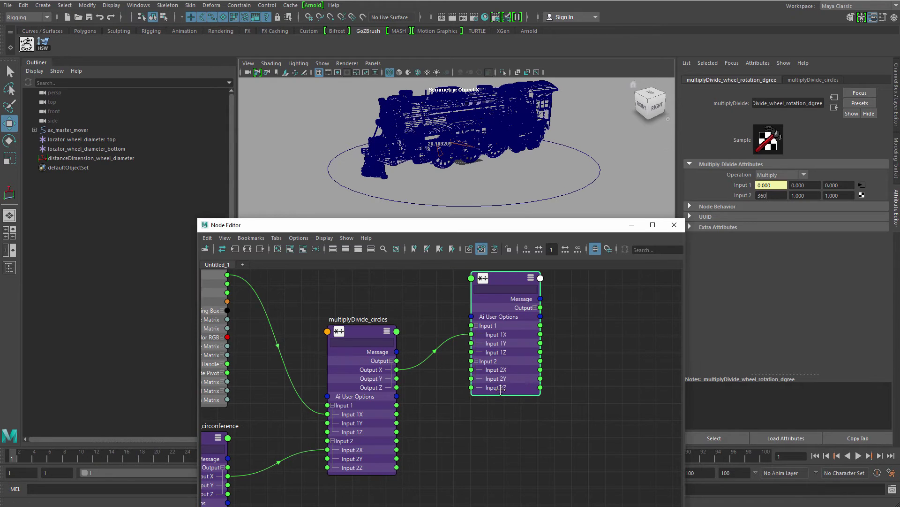
pyautogui.keyDown('alt'); pyautogui.moveTo(421, 358); pyautogui.dragTo(341, 371, button='middle'); pyautogui.keyUp('alt')
pyautogui.scroll(-2, 341, 370)
# - Select wheel_middle in the viewport, locate it in the Outliner and add it to the Node Editor graph
pyautogui.click(471, 160)
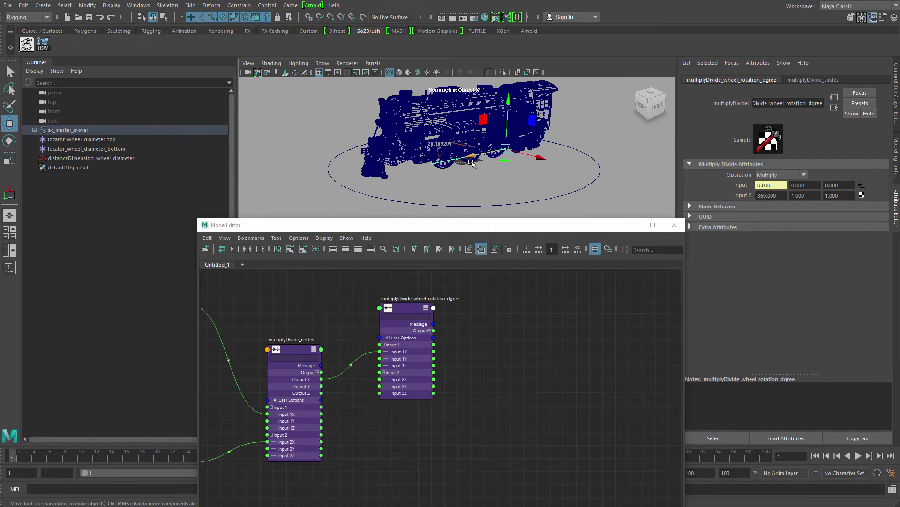
pyautogui.keyDown('alt'); pyautogui.moveTo(413, 188); pyautogui.dragTo(486, 178, button='right'); pyautogui.keyUp('alt')
pyautogui.keyDown('alt'); pyautogui.moveTo(486, 179); pyautogui.dragTo(453, 319, button='middle'); pyautogui.keyUp('alt')
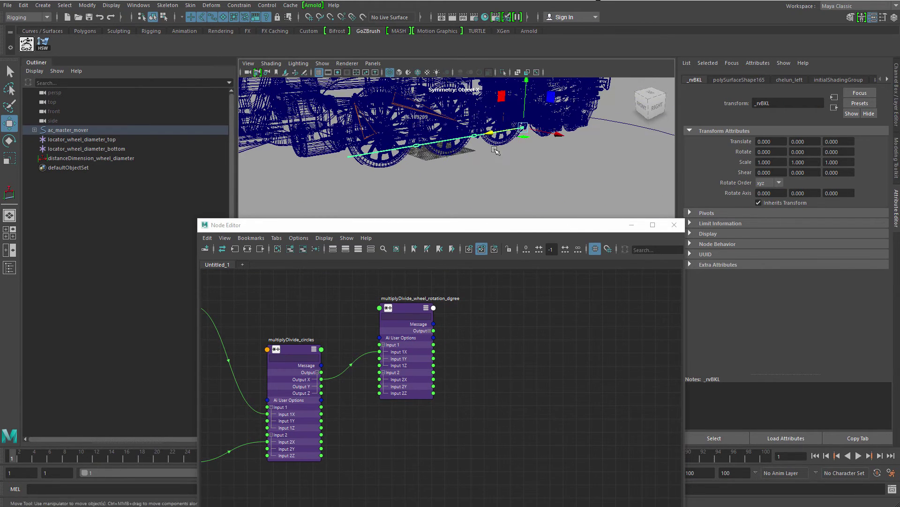
pyautogui.press('q')
pyautogui.click(459, 148)
pyautogui.click(485, 114)
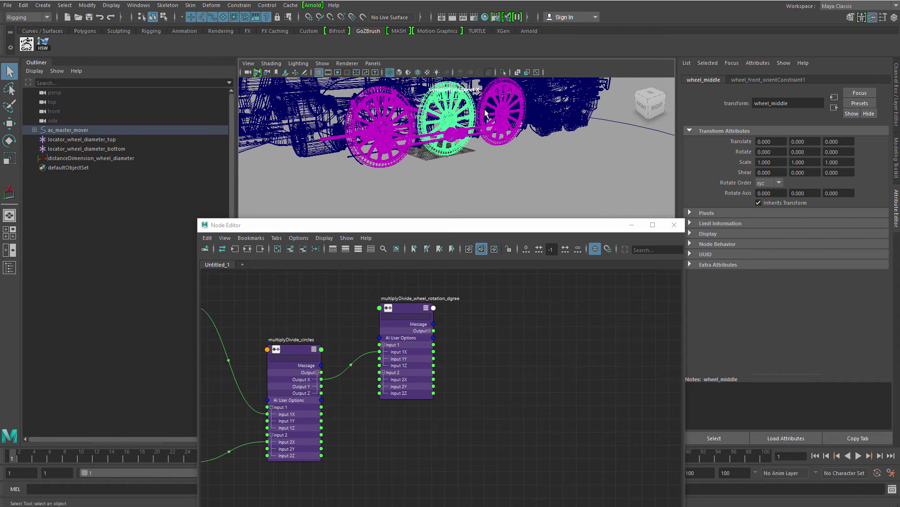
pyautogui.press('f')
pyautogui.moveTo(83, 367); pyautogui.dragTo(520, 373, button='middle')
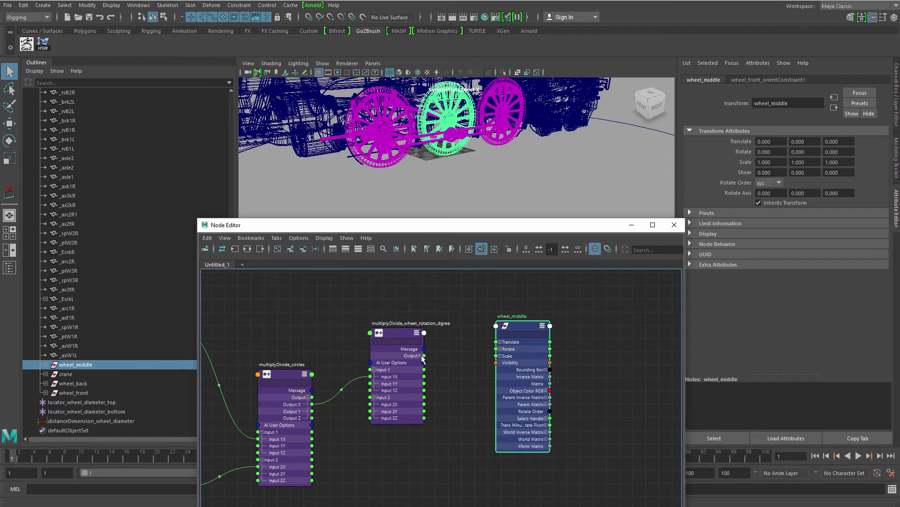
# - Connect Output X of multiplyDivide_wheel_rotation_dgree to Rotate X of wheel_middle
pyautogui.click(420, 356)
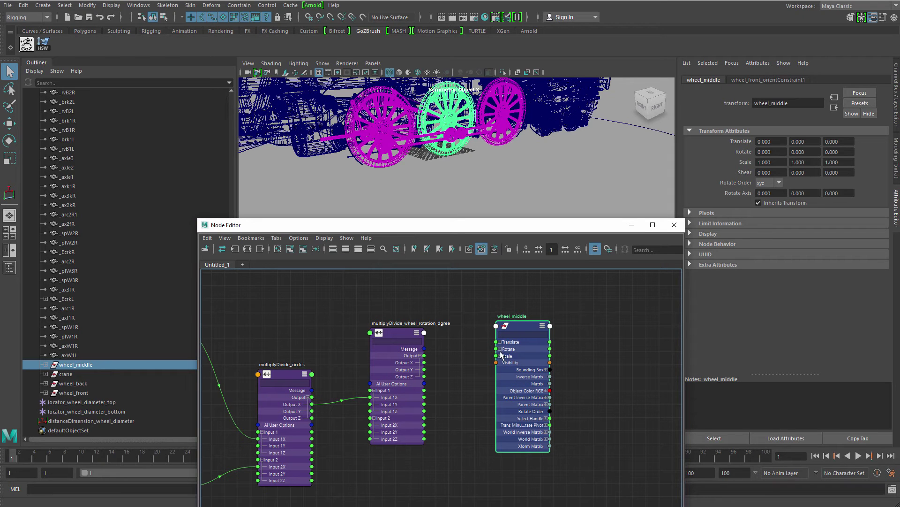
pyautogui.click(500, 349)
pyautogui.moveTo(497, 356); pyautogui.dragTo(425, 362)
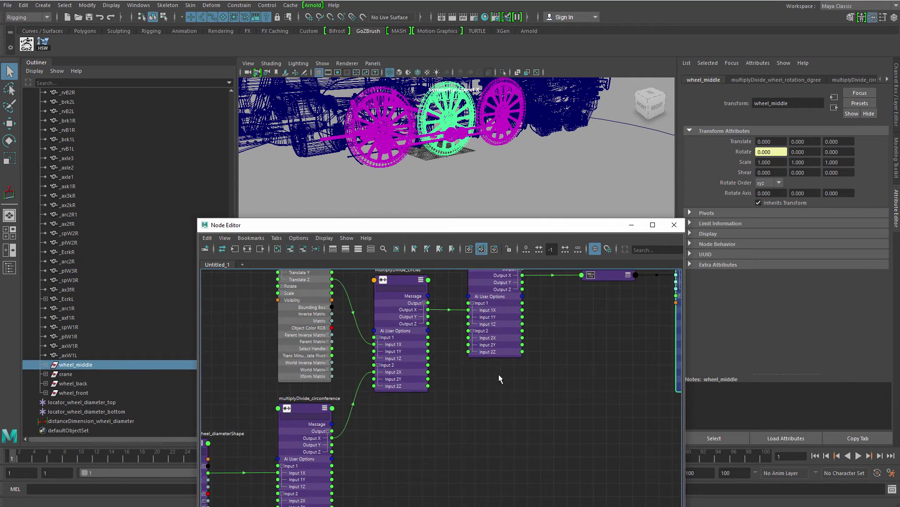
# - Select ac_master_mover with the Move tool and check how the locomotive's wheels respond to its movement
pyautogui.press('a')
pyautogui.moveTo(494, 228); pyautogui.dragTo(493, 328)
pyautogui.scroll(-7, 416, 232)
pyautogui.click(493, 265)
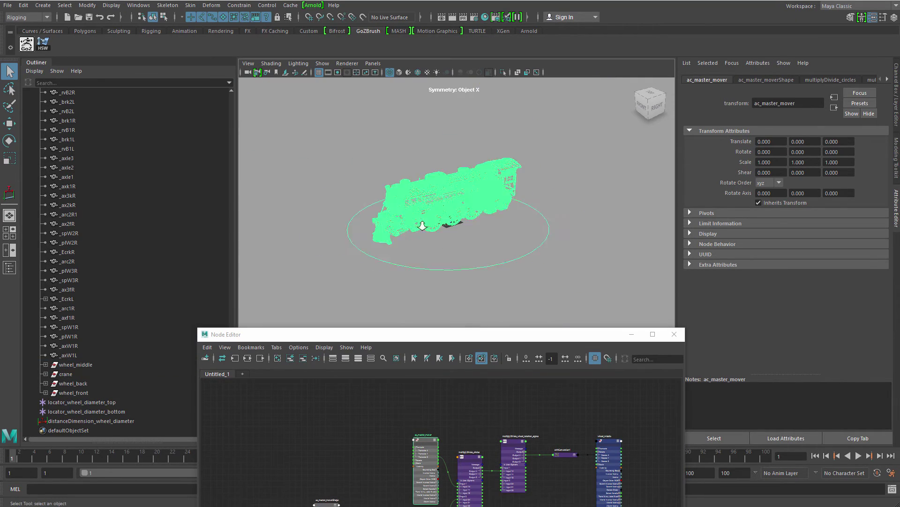
pyautogui.scroll(6, 532, 285)
pyautogui.press('w')
pyautogui.moveTo(405, 172); pyautogui.dragTo(571, 273)
pyautogui.moveTo(524, 153); pyautogui.dragTo(546, 209)
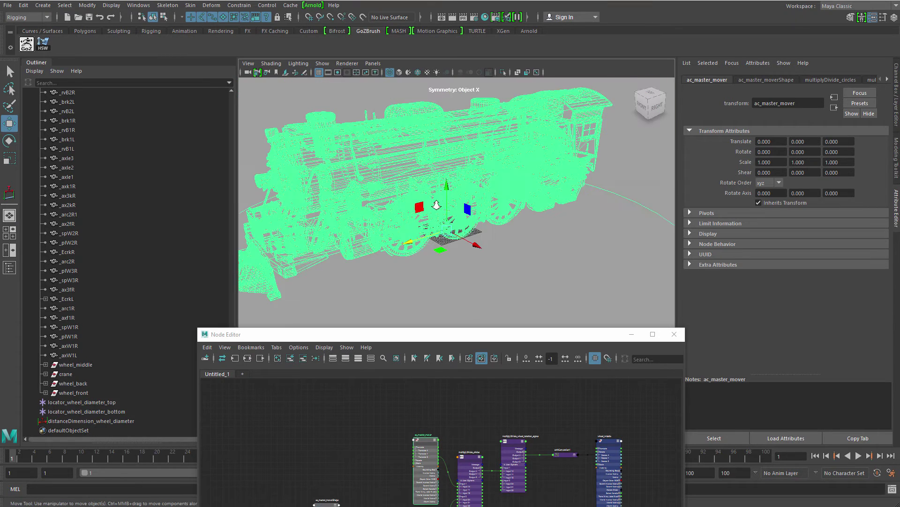
pyautogui.scroll(-10, 95, 307)
pyautogui.scroll(7, 95, 308)
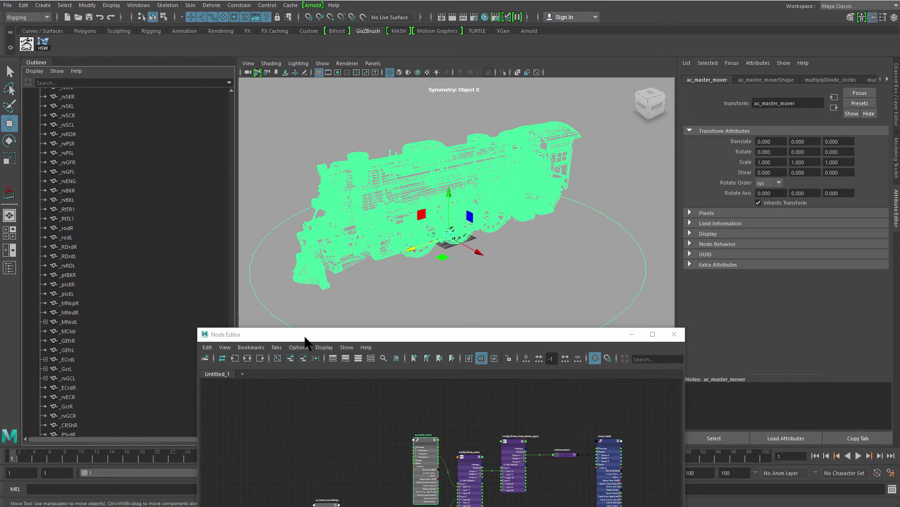
# - Uncover the head of the Outliner list and collapse the all group under ac_master_mover
pyautogui.moveTo(302, 334); pyautogui.dragTo(506, 119)
pyautogui.moveTo(228, 356); pyautogui.dragTo(233, 113)
pyautogui.click(75, 130)
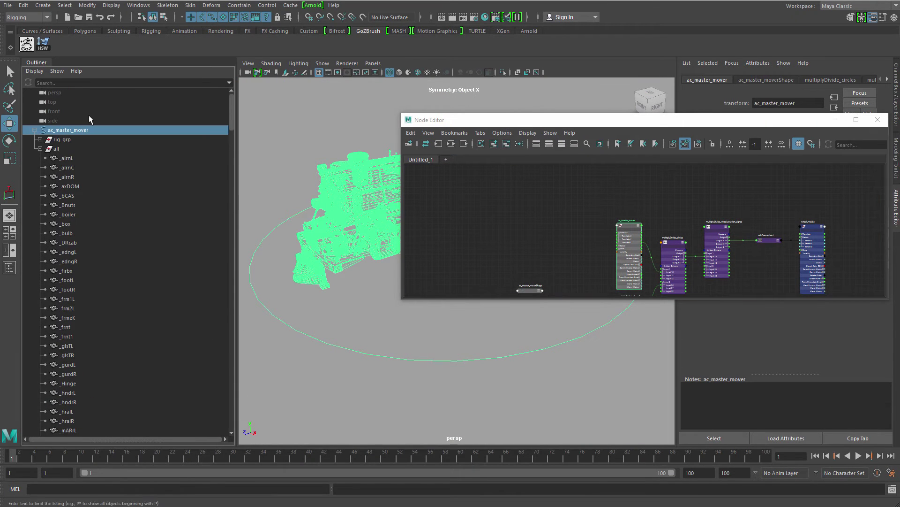
pyautogui.click(40, 149)
pyautogui.click(88, 203)
# - Parent both wheel-diameter locators and distanceDimension_wheel_diameter under ac_master_mover, leaving that hierarchy collapsed and selected
pyautogui.click(91, 160)
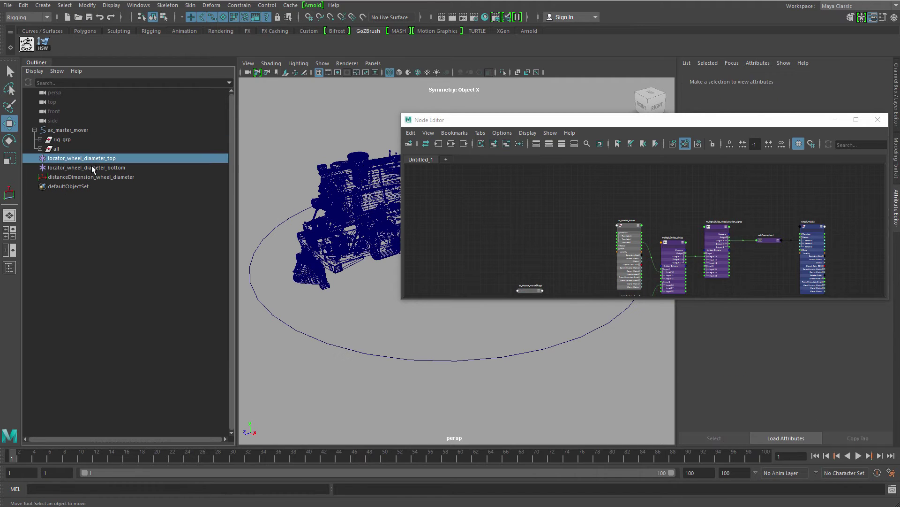
pyautogui.keyDown('shift'); pyautogui.click(106, 176); pyautogui.keyUp('shift')
pyautogui.moveTo(108, 169); pyautogui.dragTo(102, 128, button='middle')
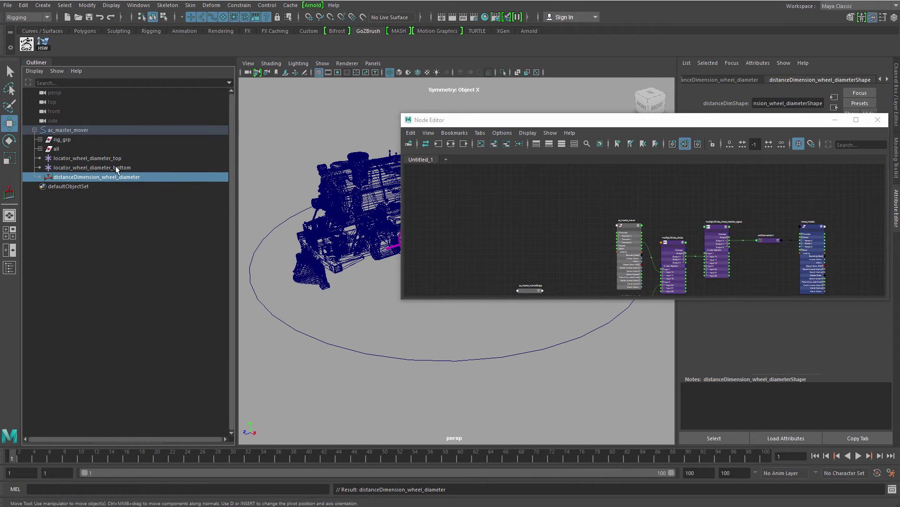
pyautogui.click(94, 203)
pyautogui.click(34, 130)
pyautogui.click(88, 132)
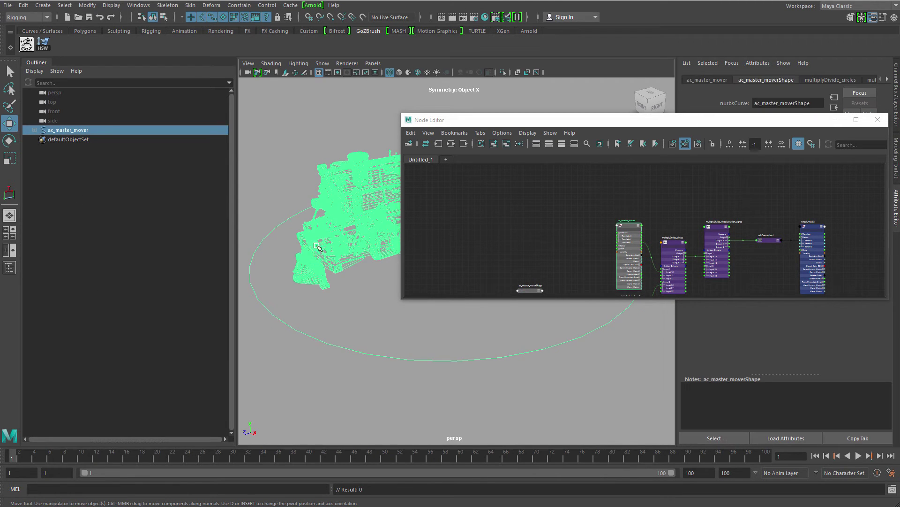
# - Clear the Node Editor from the viewport and show the deselected locomotive in textured shaded display
pyautogui.scroll(-3, 361, 233)
pyautogui.keyDown('alt'); pyautogui.moveTo(361, 233); pyautogui.dragTo(331, 219); pyautogui.keyUp('alt')
pyautogui.moveTo(584, 127); pyautogui.dragTo(467, 156)
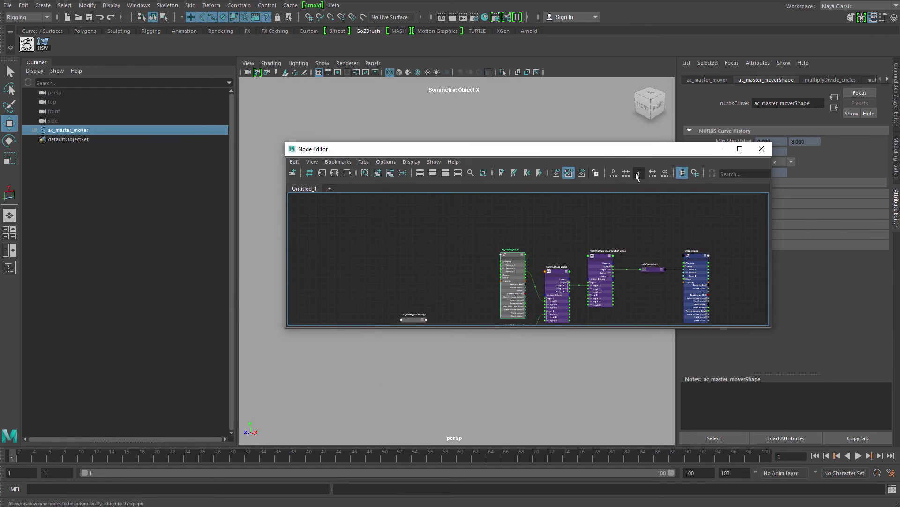
pyautogui.moveTo(664, 150); pyautogui.dragTo(570, 139)
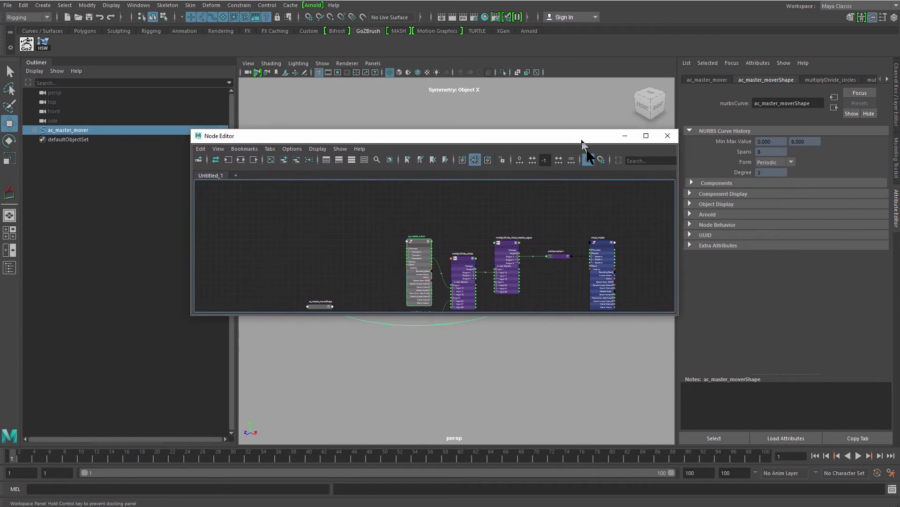
pyautogui.scroll(-2, 477, 225)
pyautogui.keyDown('alt'); pyautogui.moveTo(476, 225); pyautogui.dragTo(478, 204, button='middle'); pyautogui.keyUp('alt')
pyautogui.scroll(1, 522, 249)
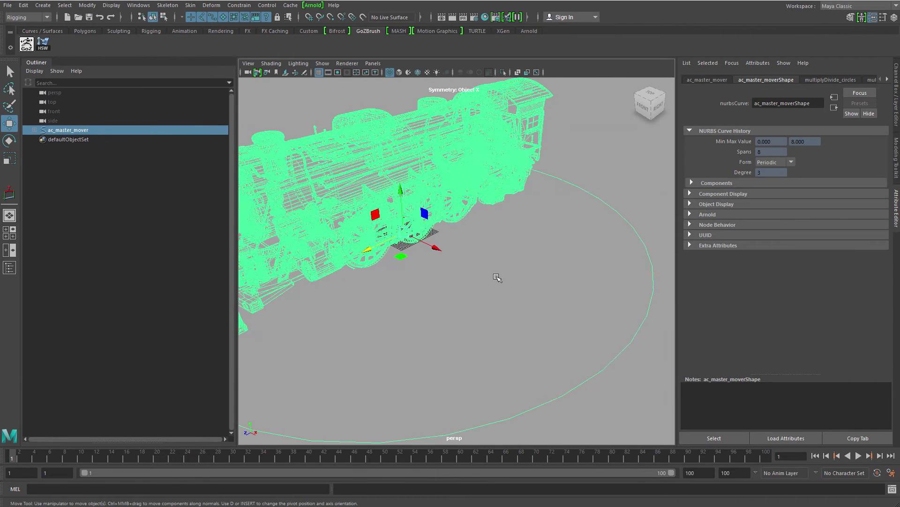
pyautogui.click(433, 286)
pyautogui.press('6')
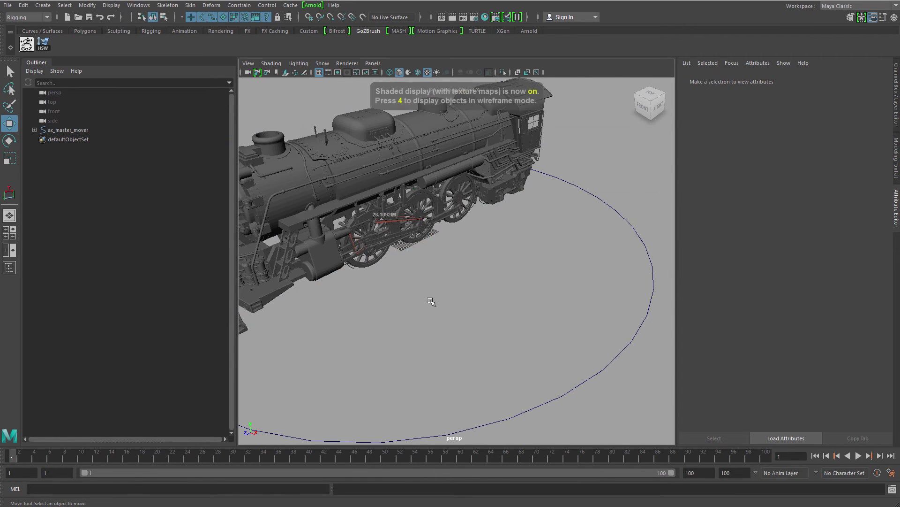
# - Select wheel_middle and break the incoming connection on its Rotate X
pyautogui.keyDown('alt'); pyautogui.moveTo(430, 300); pyautogui.dragTo(448, 286); pyautogui.keyUp('alt')
pyautogui.keyDown('alt'); pyautogui.moveTo(448, 286); pyautogui.dragTo(601, 384, button='right'); pyautogui.keyUp('alt')
pyautogui.click(453, 213)
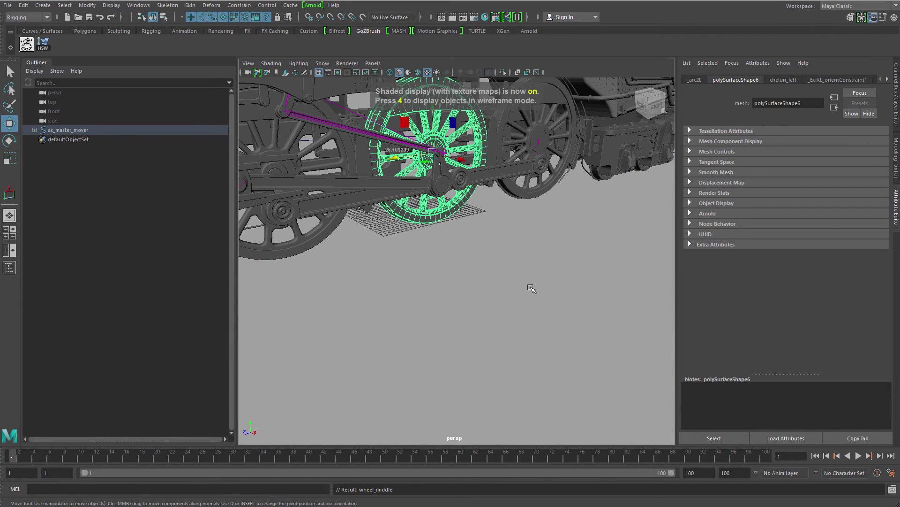
pyautogui.keyDown('alt'); pyautogui.moveTo(438, 285); pyautogui.dragTo(569, 300); pyautogui.keyUp('alt')
pyautogui.keyDown('alt'); pyautogui.moveTo(588, 288); pyautogui.dragTo(545, 338, button='right'); pyautogui.keyUp('alt')
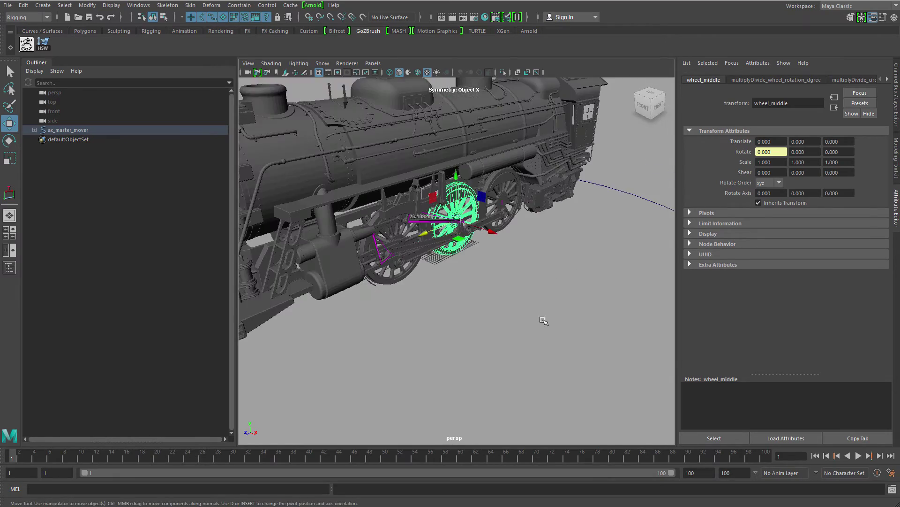
pyautogui.keyDown('alt'); pyautogui.moveTo(543, 320); pyautogui.dragTo(515, 294); pyautogui.keyUp('alt')
pyautogui.keyDown('alt'); pyautogui.moveTo(515, 294); pyautogui.dragTo(575, 316, button='right'); pyautogui.keyUp('alt')
pyautogui.keyDown('alt'); pyautogui.moveTo(509, 267); pyautogui.dragTo(526, 327, button='middle'); pyautogui.keyUp('alt')
pyautogui.keyDown('alt'); pyautogui.moveTo(525, 326); pyautogui.dragTo(554, 321, button='right'); pyautogui.keyUp('alt')
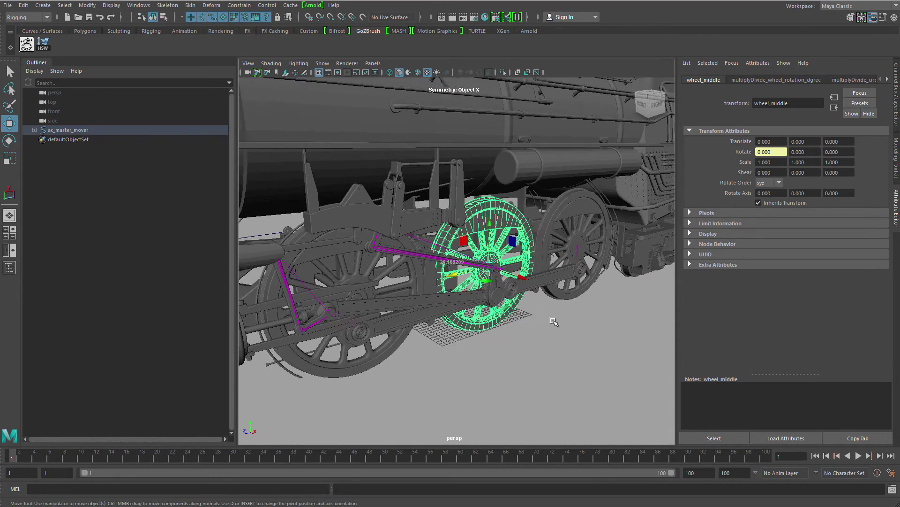
pyautogui.keyDown('alt'); pyautogui.moveTo(554, 321); pyautogui.dragTo(639, 226); pyautogui.keyUp('alt')
pyautogui.rightClick(783, 153)
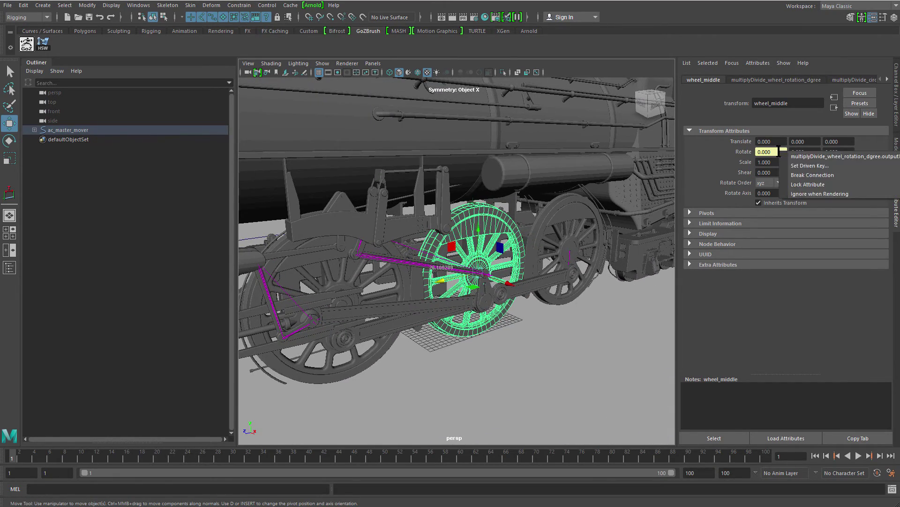
pyautogui.click(819, 175)
pyautogui.keyDown('alt'); pyautogui.moveTo(546, 268); pyautogui.dragTo(532, 268); pyautogui.keyUp('alt')
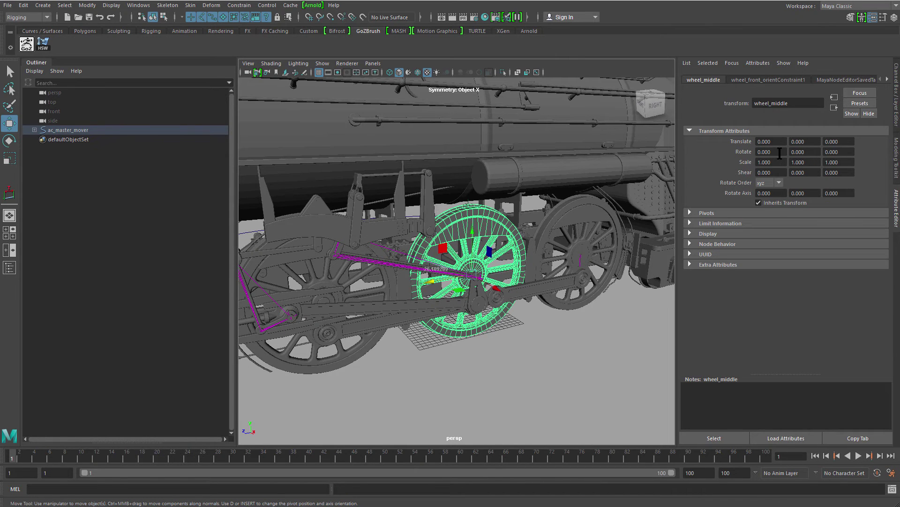
# - Start a new expression for wheel_middle's Rotate X named wheel_rotation and filter the Expression Editor by expression name
pyautogui.rightClick(778, 152)
pyautogui.click(806, 157)
pyautogui.moveTo(612, 70); pyautogui.dragTo(577, 112)
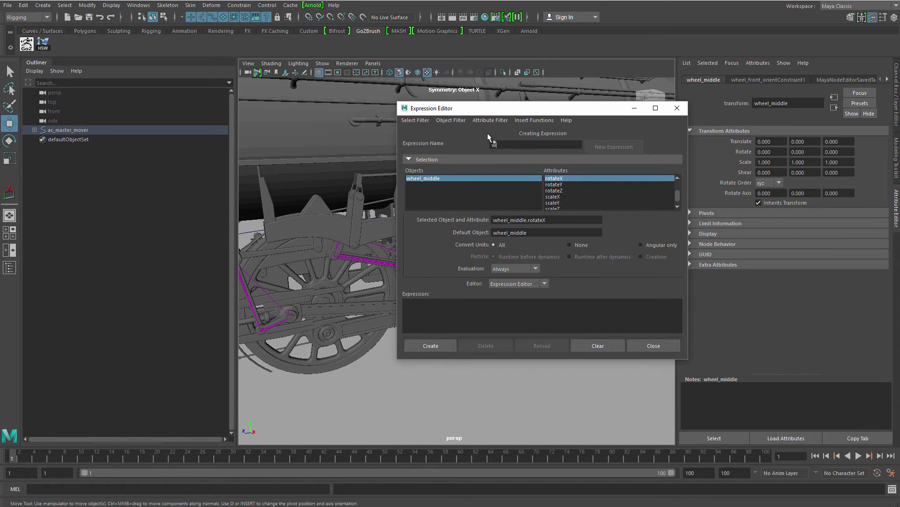
pyautogui.write('tation')
pyautogui.click(423, 117)
pyautogui.click(427, 127)
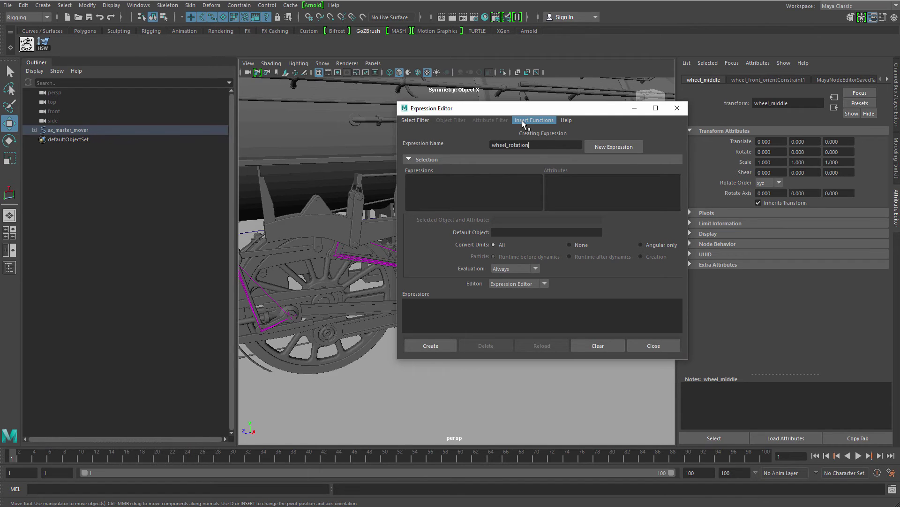
pyautogui.keyDown('alt'); pyautogui.moveTo(341, 310); pyautogui.dragTo(337, 287); pyautogui.keyUp('alt')
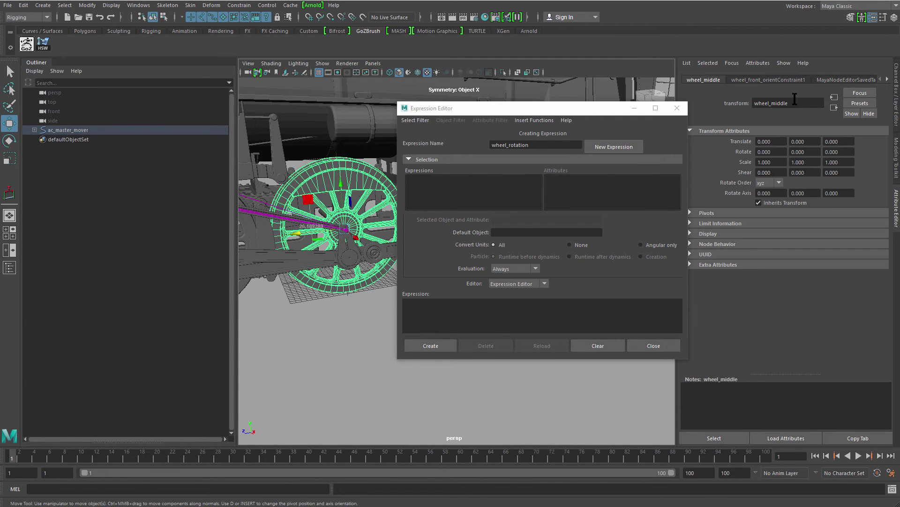
# - Try to create the wheel_rotation expression with the code "wheel_middle.tx = 0;"
pyautogui.moveTo(795, 99); pyautogui.dragTo(753, 103)
pyautogui.hotkey('ctrl', 'c')
pyautogui.click(460, 308)
pyautogui.hotkey('ctrl', 'v')
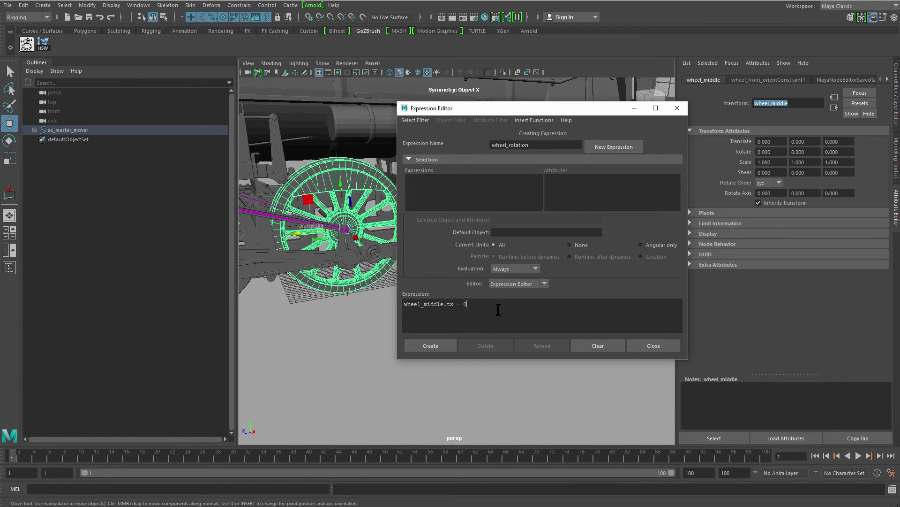
pyautogui.click(422, 344)
# - Undo the creation of the expression on wheel_middle's Translate X
pyautogui.keyDown('alt'); pyautogui.moveTo(356, 300); pyautogui.dragTo(343, 311); pyautogui.keyUp('alt')
pyautogui.keyDown('alt'); pyautogui.moveTo(343, 311); pyautogui.dragTo(341, 323, button='middle'); pyautogui.keyUp('alt')
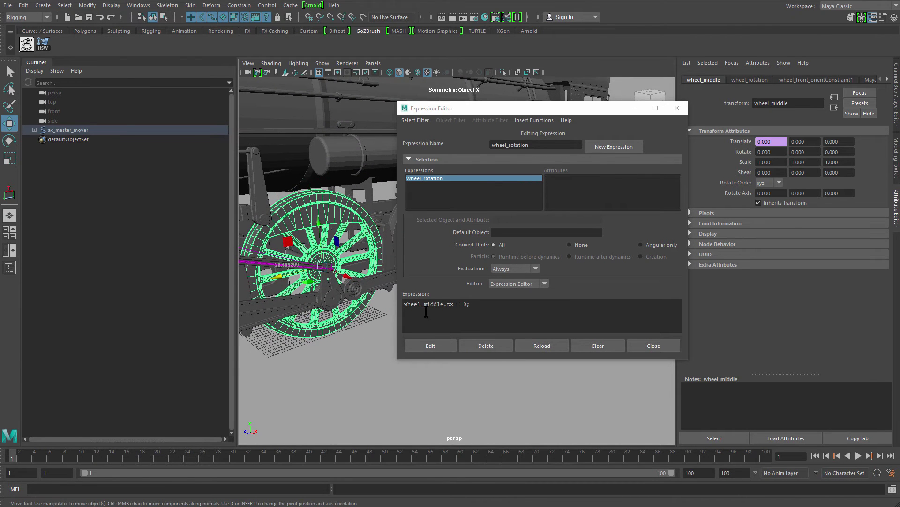
pyautogui.hotkey('ctrl', 'z')
pyautogui.hotkey('ctrl', 'z')
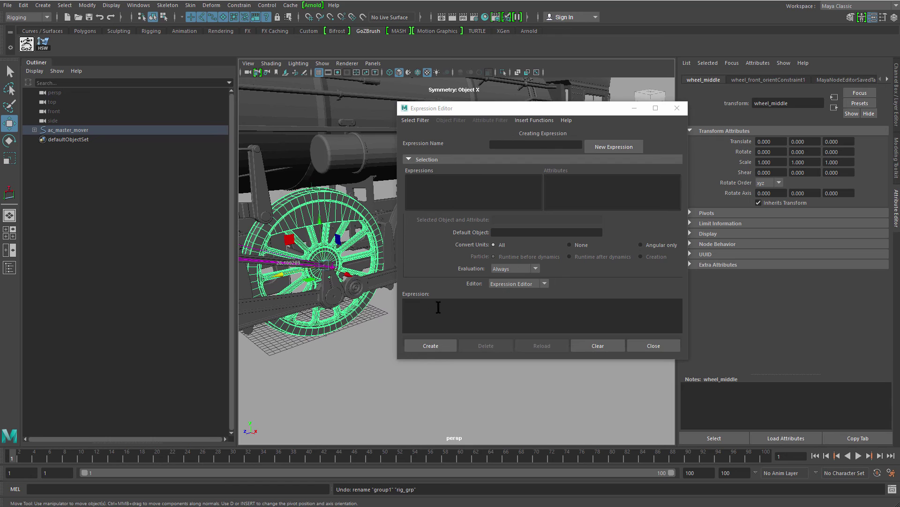
# - Create an expression named wheel_rotation containing "wheel_middle.rx= 0;" and deselect the wheel
pyautogui.click(459, 316)
pyautogui.hotkey('ctrl', 'v')
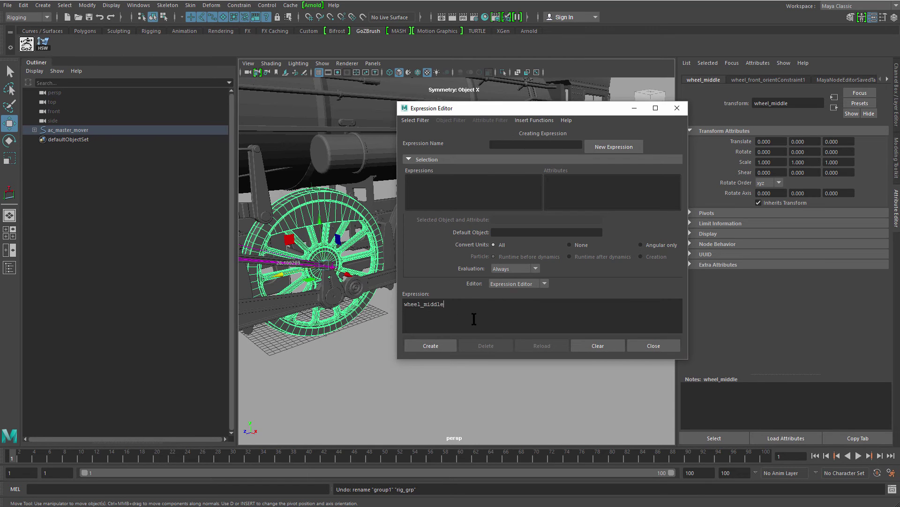
pyautogui.write('.rt')
pyautogui.press('BackSpace')
pyautogui.write('x= 01')
pyautogui.press('BackSpace')
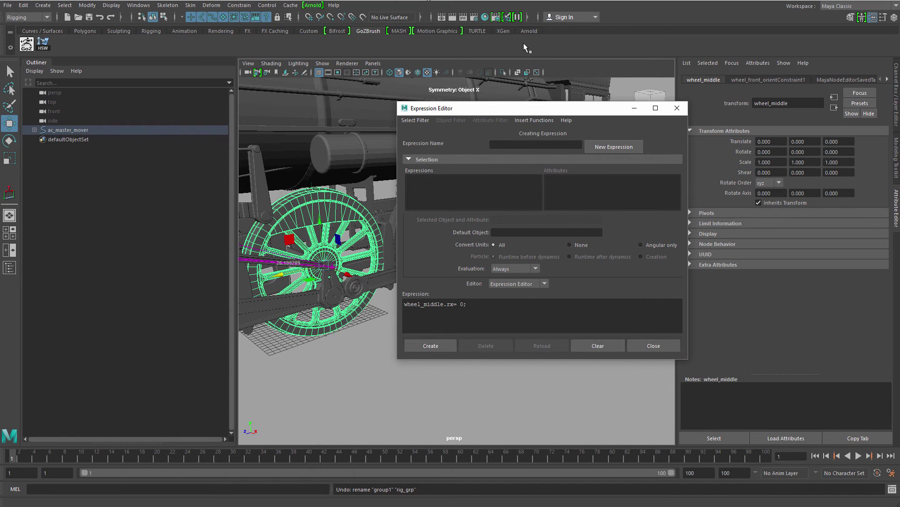
pyautogui.write('wheel_rotation')
pyautogui.click(418, 340)
pyautogui.scroll(-5, 375, 347)
pyautogui.click(345, 338)
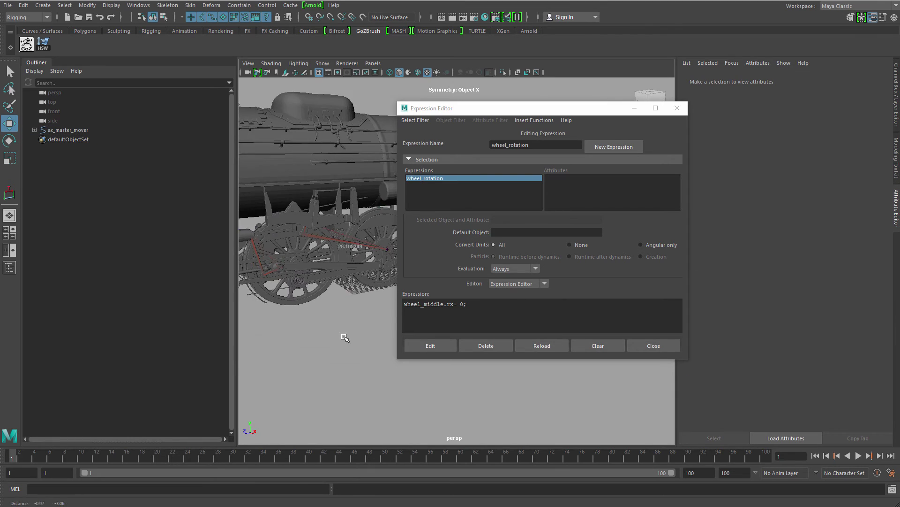
# - Delete the "0;" from the wheel_rotation expression so the code ends after "wheel_middle.rx="
pyautogui.scroll(4, 345, 338)
pyautogui.click(485, 309)
pyautogui.press('BackSpace')
pyautogui.press('BackSpace')
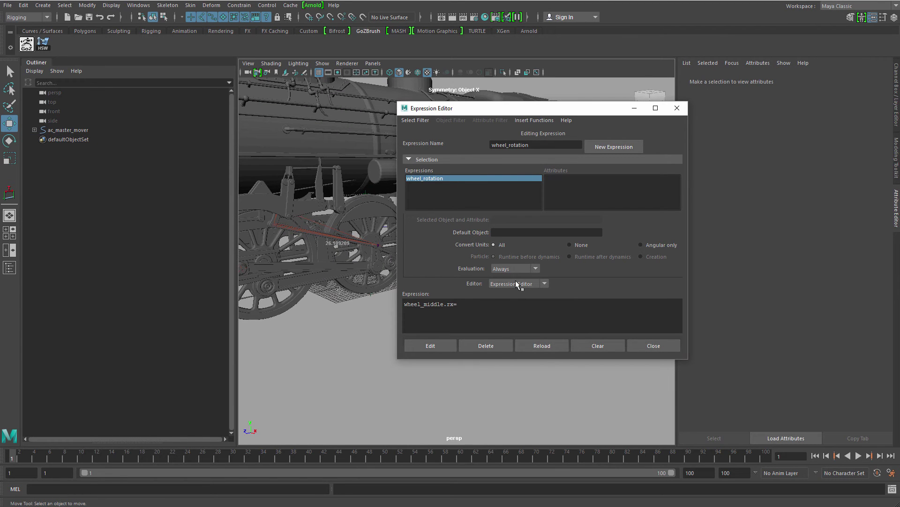
# - Locate distanceDimension_wheel_diameter in the expanded Outliner hierarchy and select only that object
pyautogui.keyDown('alt'); pyautogui.moveTo(359, 322); pyautogui.dragTo(348, 292); pyautogui.keyUp('alt')
pyautogui.hotkey('ctrl', 'z')
pyautogui.press('q')
pyautogui.click(356, 272)
pyautogui.hotkey('ctrl', 'z')
pyautogui.keyDown('alt'); pyautogui.moveTo(348, 291); pyautogui.dragTo(350, 277, button='middle'); pyautogui.keyUp('alt')
pyautogui.press('f')
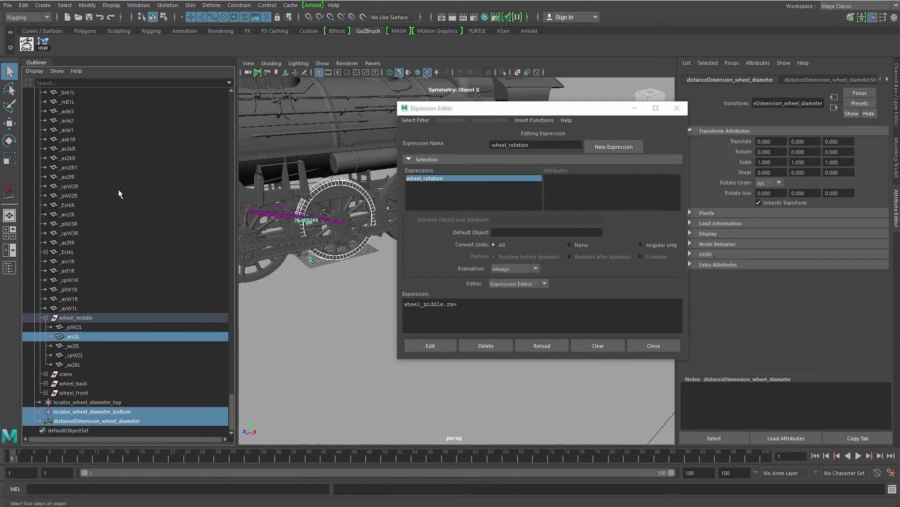
pyautogui.keyDown('alt'); pyautogui.moveTo(130, 366); pyautogui.dragTo(133, 295, button='middle'); pyautogui.keyUp('alt')
pyautogui.click(110, 417)
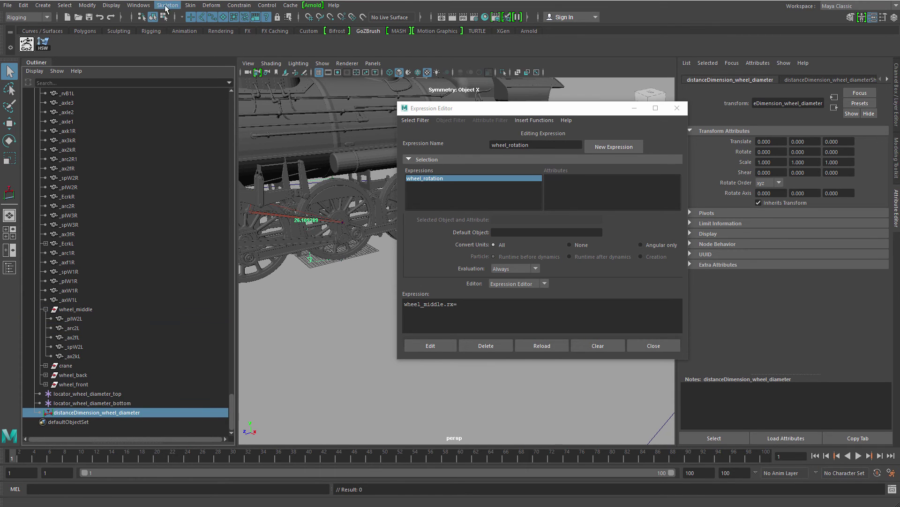
# - In the Node Editor, try reconnecting the diameter shape's Distance to multiplyDivide_circonference Input 1, and copy the full distance attribute name from the resulting message
pyautogui.click(191, 5)
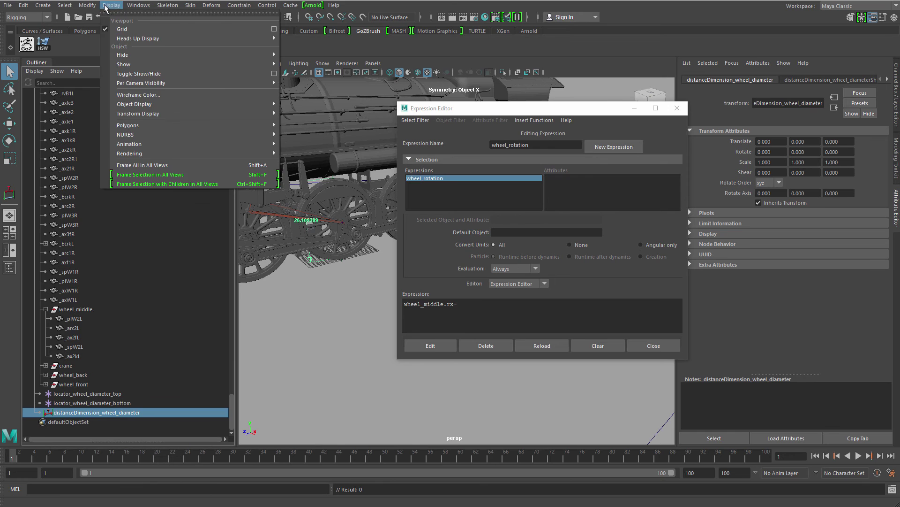
pyautogui.moveTo(139, 6)
pyautogui.click(159, 115)
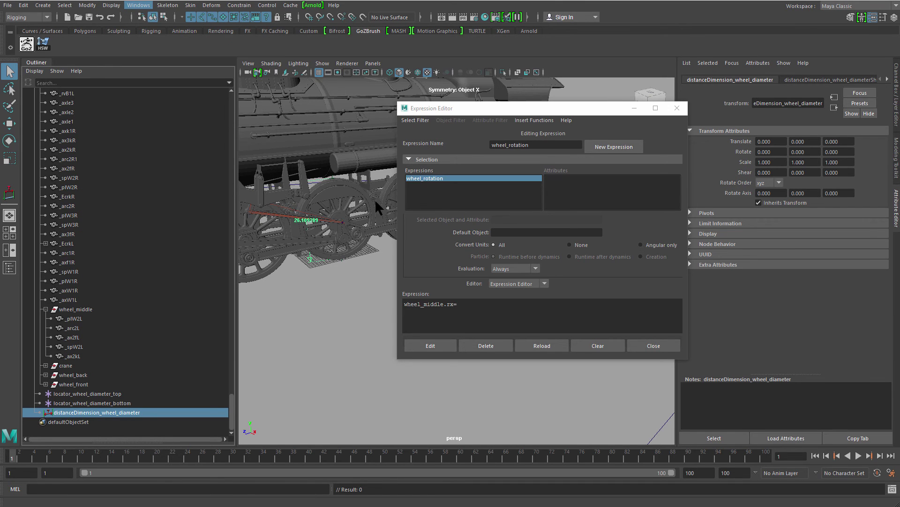
pyautogui.keyDown('alt'); pyautogui.moveTo(552, 317); pyautogui.dragTo(483, 331, button='right'); pyautogui.keyUp('alt')
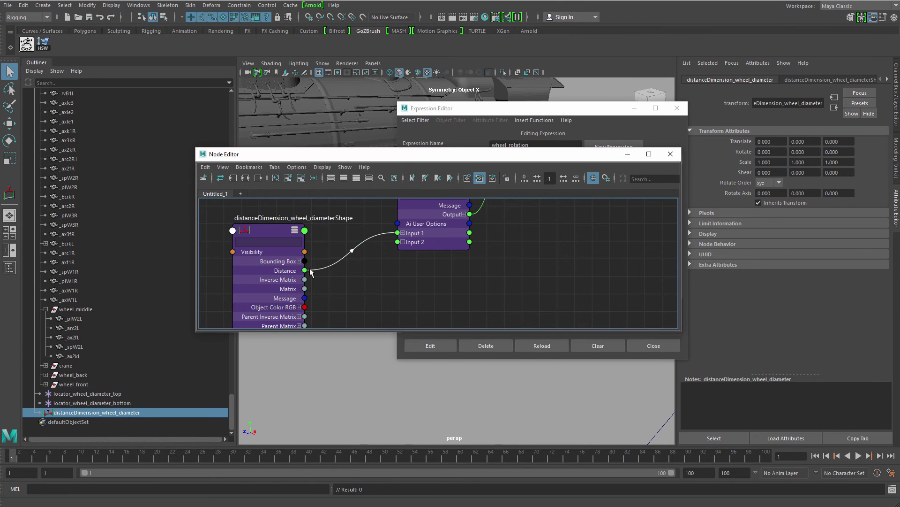
pyautogui.moveTo(305, 270); pyautogui.dragTo(404, 233)
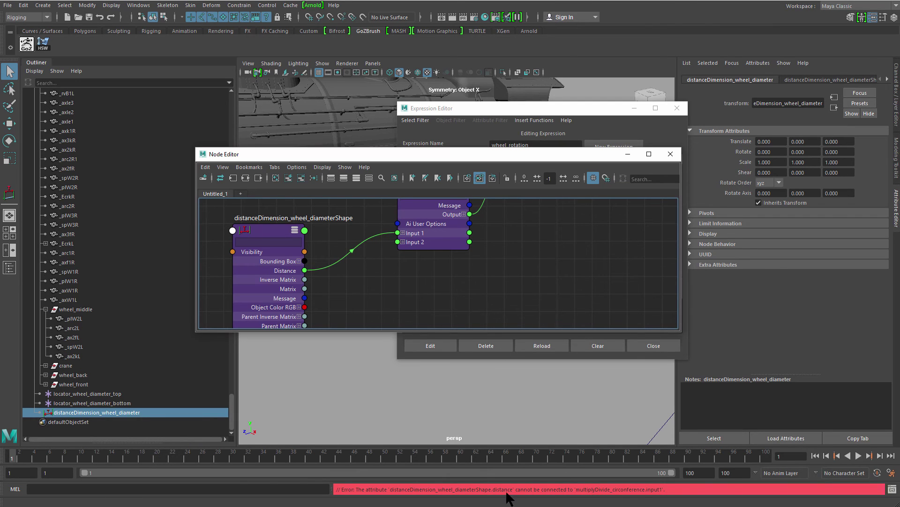
pyautogui.moveTo(513, 490); pyautogui.dragTo(391, 490)
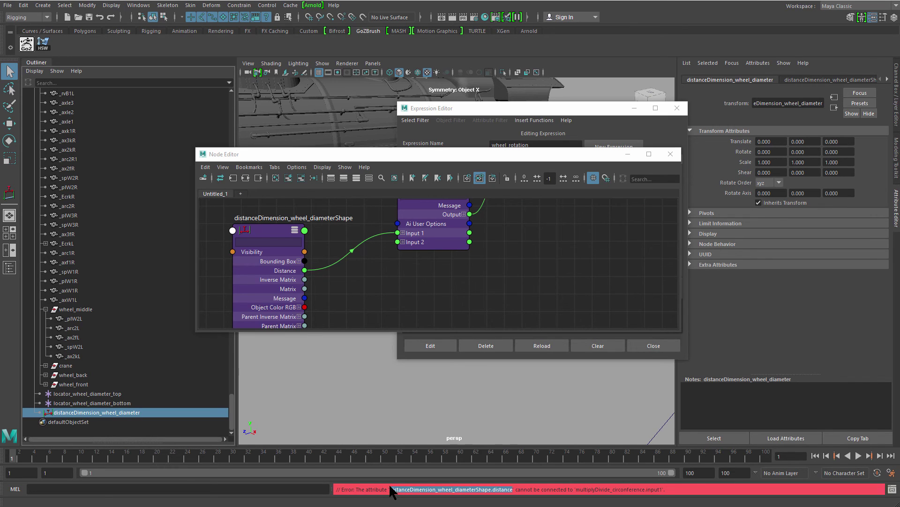
# - Extend the wheel_rotation expression after the equals sign with "/(distanceDimension_wheel_diameterShape.distance * 3.14)"
pyautogui.click(580, 128)
pyautogui.hotkey('ctrl', 'v')
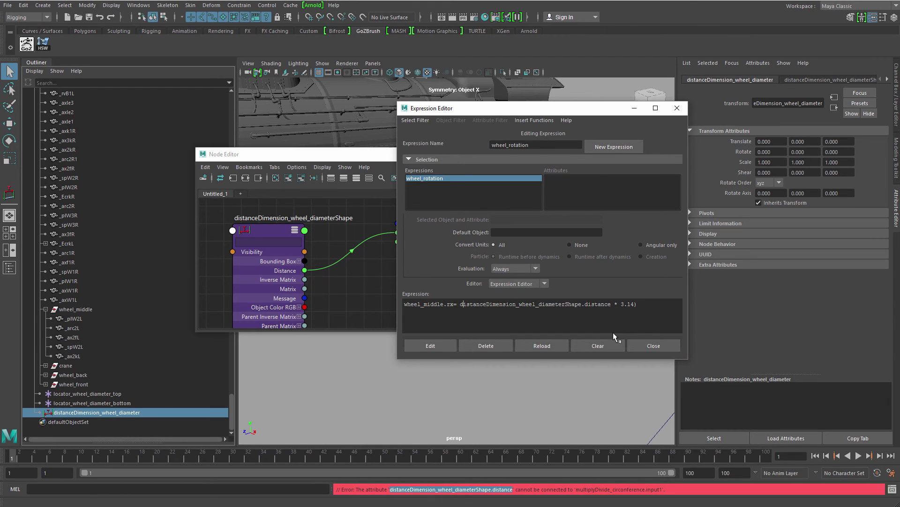
pyautogui.write('(')
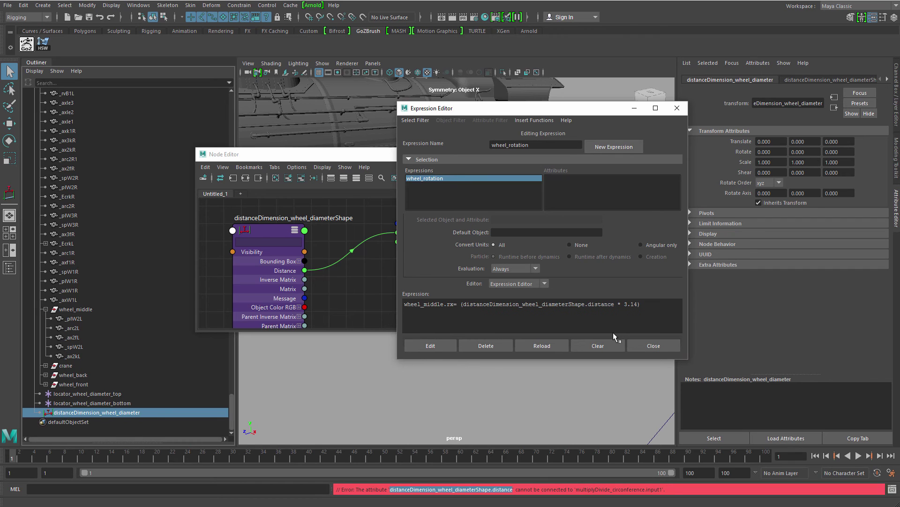
pyautogui.write('/')
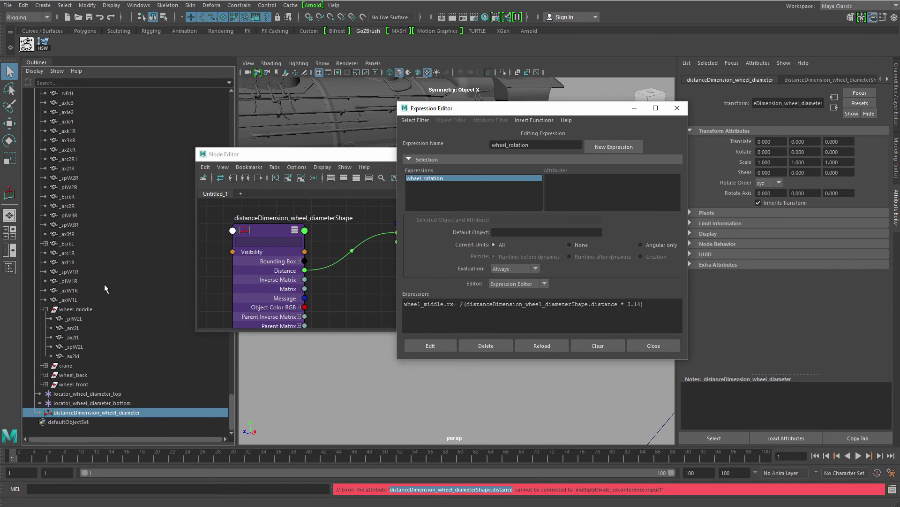
# - Copy the ac_master_mover name from the Outliner and insert "ac_master_mover.tz" before the division sign in the wheel_rotation expression
pyautogui.scroll(15, 141, 388)
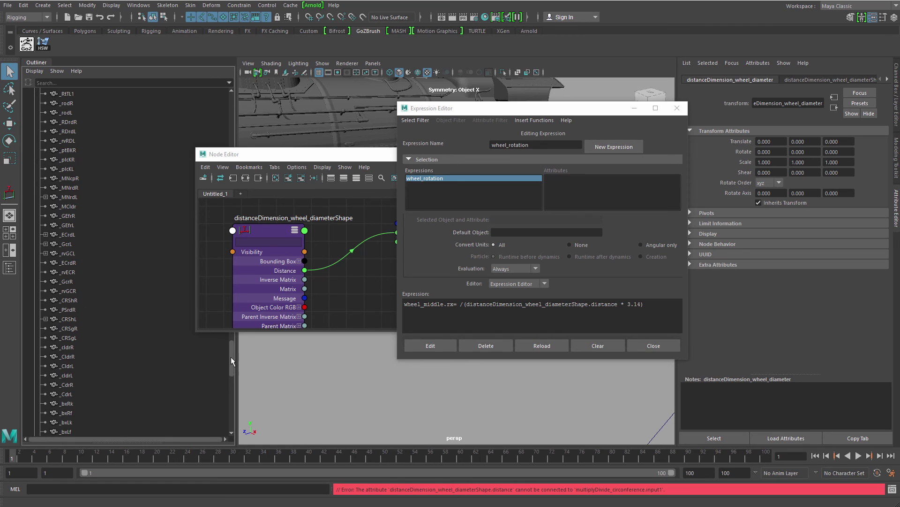
pyautogui.moveTo(231, 360); pyautogui.dragTo(217, 78)
pyautogui.doubleClick(64, 130)
pyautogui.hotkey('ctrl', 'c')
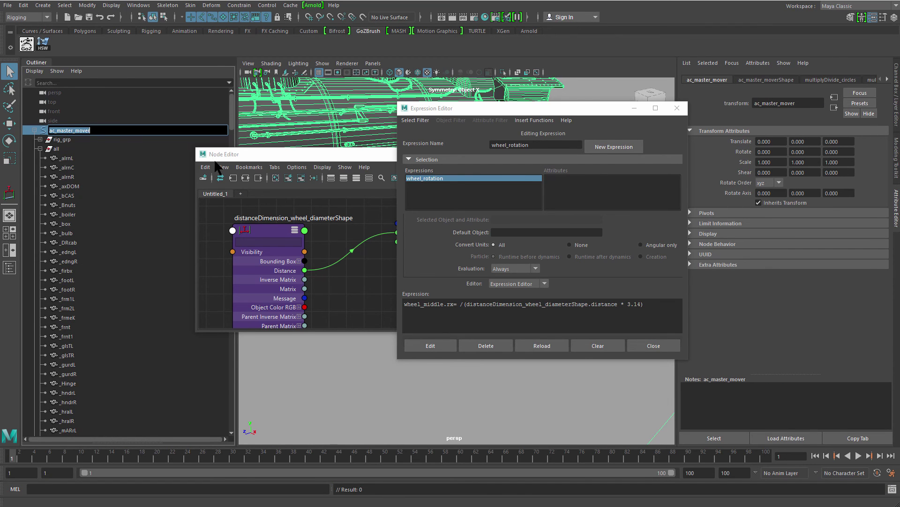
pyautogui.click(459, 304)
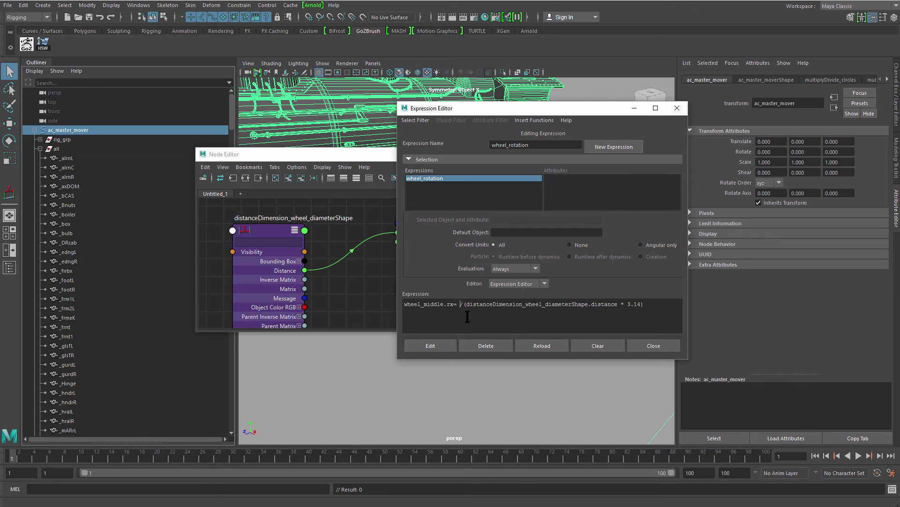
pyautogui.hotkey('ctrl', 'v')
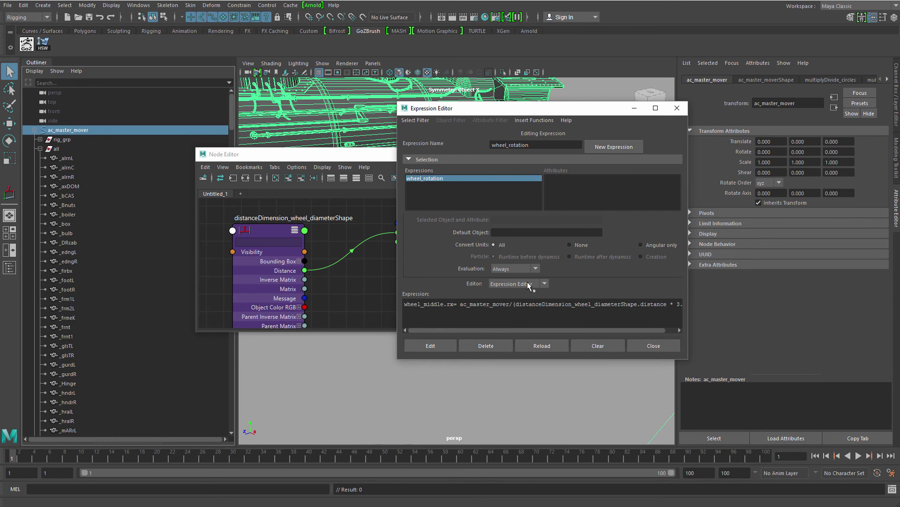
pyautogui.write('.tz')
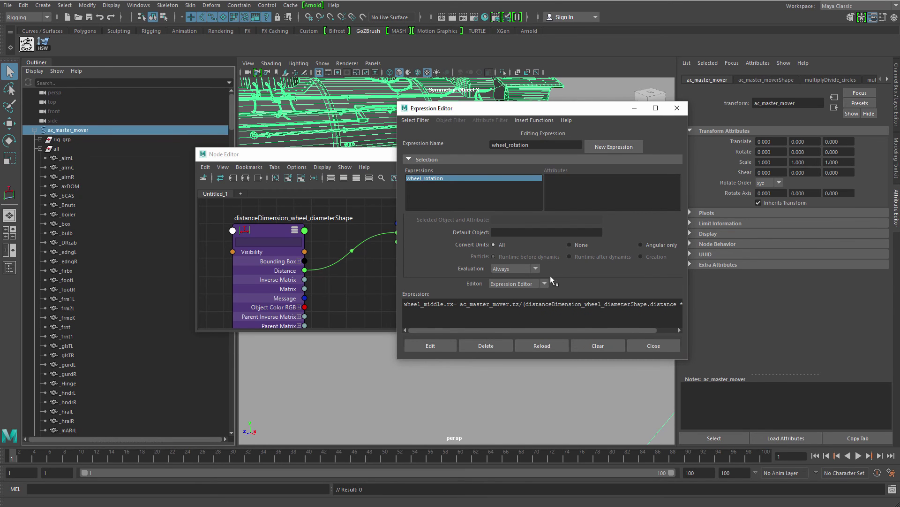
# - Append "* 360;" after the closing parenthesis at the end of the wheel_rotation expression
pyautogui.moveTo(551, 113); pyautogui.dragTo(462, 111)
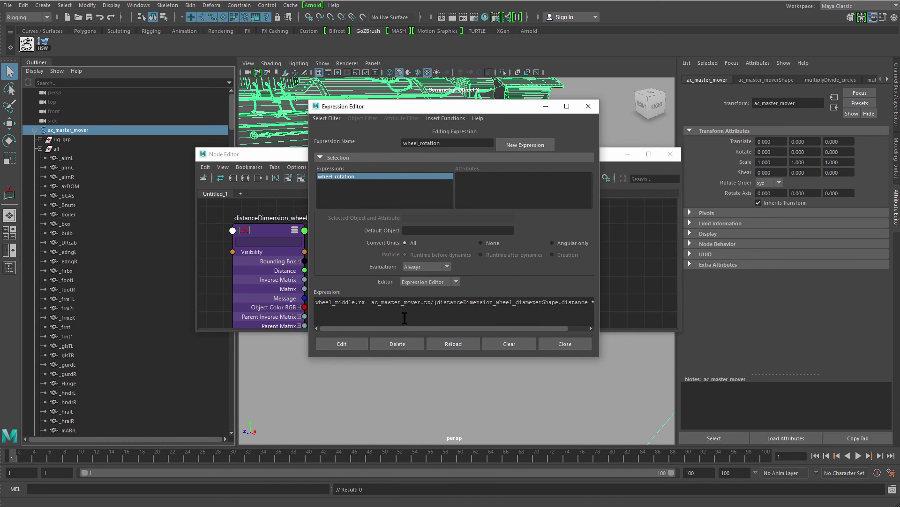
pyautogui.moveTo(393, 327); pyautogui.dragTo(434, 324)
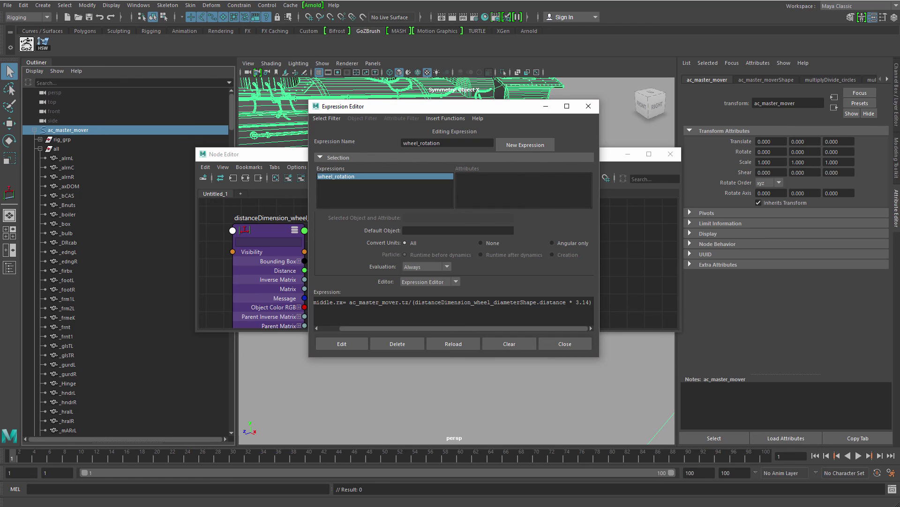
pyautogui.write('* ')
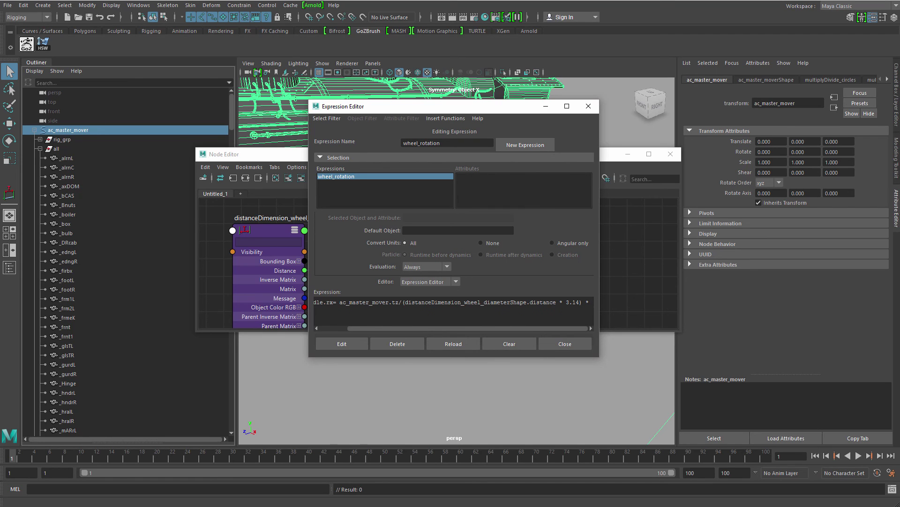
pyautogui.write('3')
pyautogui.write('6')
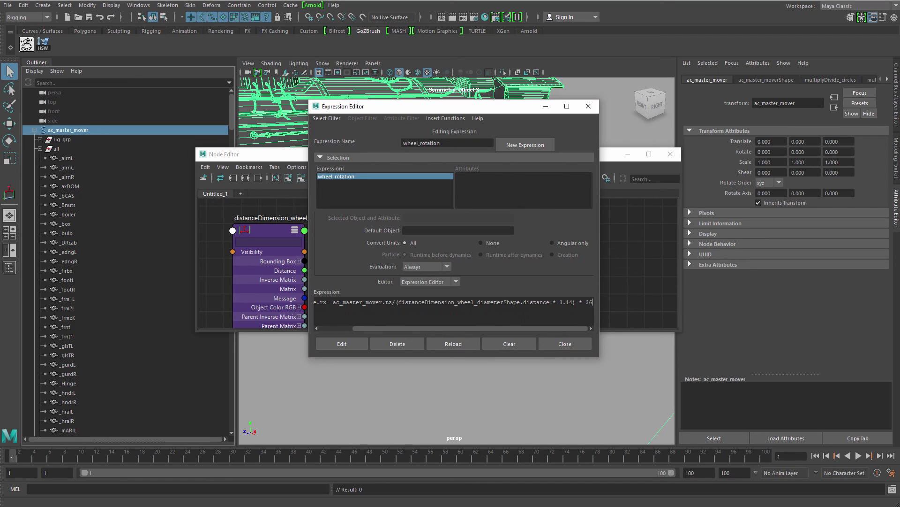
pyautogui.write('0;')
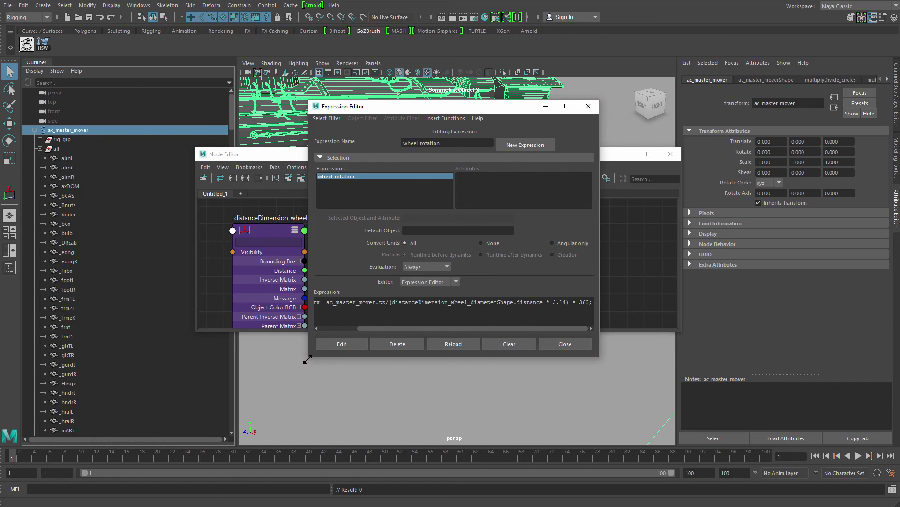
# - Enlarge the Expression Editor to review the full code, commit the wheel_rotation edit, and minimize the Expression and Node Editors
pyautogui.moveTo(309, 356); pyautogui.dragTo(214, 421)
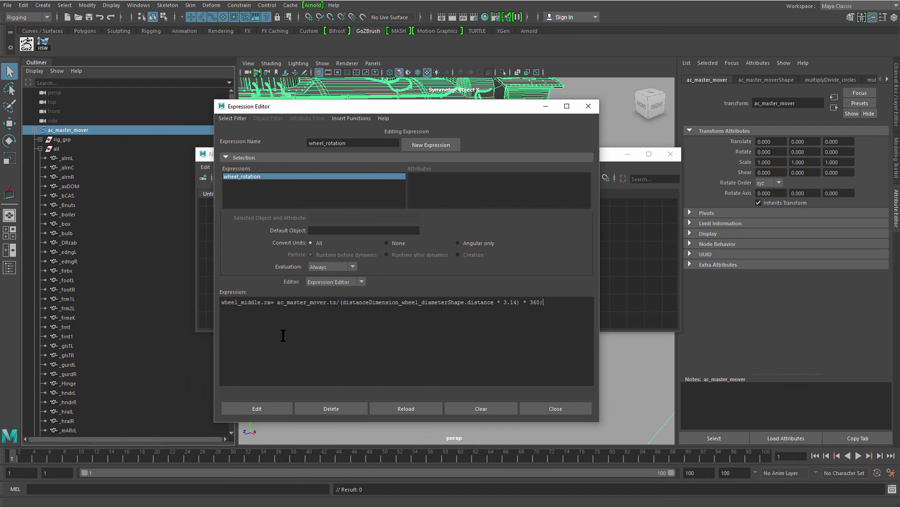
pyautogui.moveTo(279, 305); pyautogui.dragTo(338, 305)
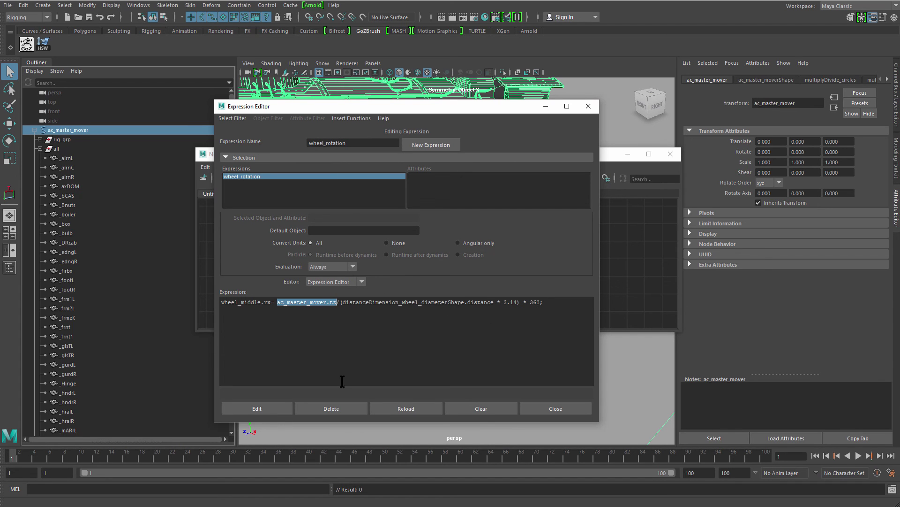
pyautogui.click(257, 408)
pyautogui.click(545, 106)
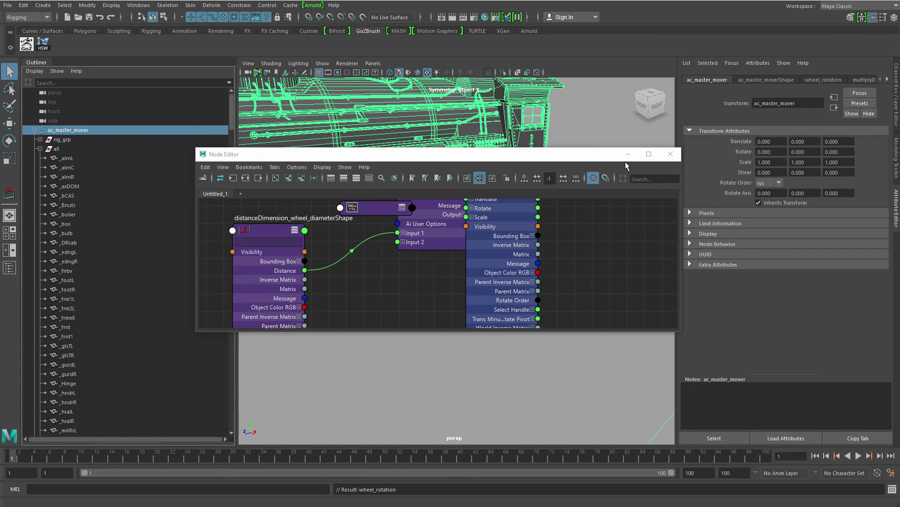
pyautogui.click(627, 153)
# - Test the wheel rotation by moving ac_master_mover in the viewport, and undo the move
pyautogui.click(581, 288)
pyautogui.click(587, 282)
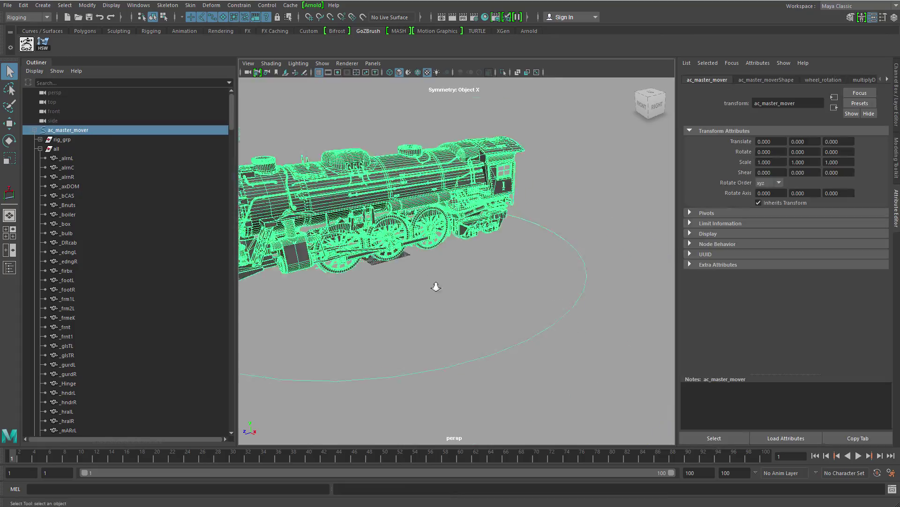
pyautogui.keyDown('alt'); pyautogui.moveTo(435, 285); pyautogui.dragTo(563, 338, button='right'); pyautogui.keyUp('alt')
pyautogui.press('w')
pyautogui.moveTo(406, 263); pyautogui.dragTo(556, 272)
pyautogui.hotkey('ctrl', 'z')
pyautogui.keyDown('alt'); pyautogui.moveTo(555, 272); pyautogui.dragTo(505, 300, button='right'); pyautogui.keyUp('alt')
pyautogui.hotkey('ctrl', 'z')
pyautogui.hotkey('ctrl', 'z')
pyautogui.hotkey('ctrl', 'z')
pyautogui.moveTo(553, 342)
pyautogui.keyDown('alt'); pyautogui.mouseDown()
pyautogui.moveTo(380, 355)
pyautogui.moveTo(551, 350)
pyautogui.mouseUp(); pyautogui.keyUp('alt')
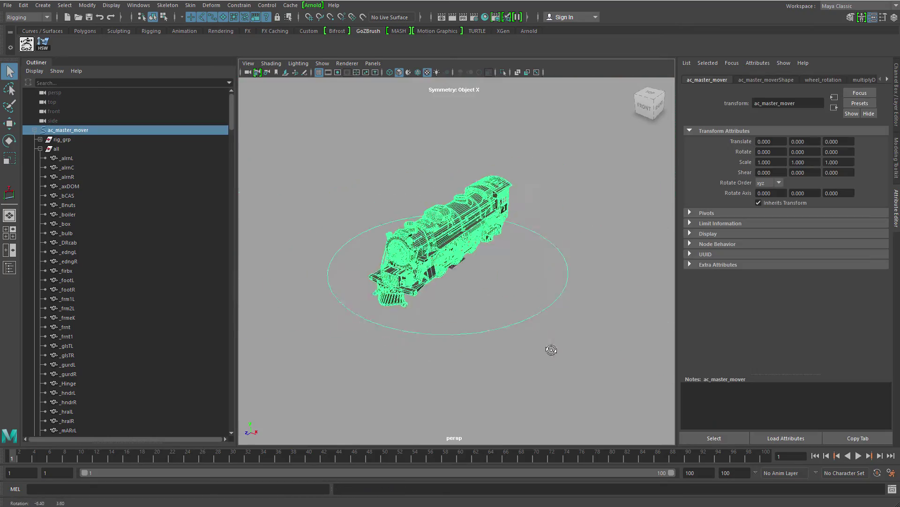
# - Activate the Move tool on ac_master_mover, ready for another travel test with the locomotive's wheels in side view
pyautogui.keyDown('alt'); pyautogui.moveTo(551, 350); pyautogui.dragTo(571, 333, button='right'); pyautogui.keyUp('alt')
pyautogui.keyDown('alt'); pyautogui.moveTo(571, 334); pyautogui.dragTo(532, 315); pyautogui.keyUp('alt')
pyautogui.press('w')
pyautogui.keyDown('alt'); pyautogui.moveTo(483, 307); pyautogui.dragTo(478, 266, button='middle'); pyautogui.keyUp('alt')
pyautogui.hotkey('ctrl', 'z')
pyautogui.keyDown('alt'); pyautogui.moveTo(415, 268); pyautogui.dragTo(551, 271); pyautogui.keyUp('alt')
pyautogui.keyDown('alt'); pyautogui.moveTo(480, 263); pyautogui.dragTo(468, 302); pyautogui.keyUp('alt')
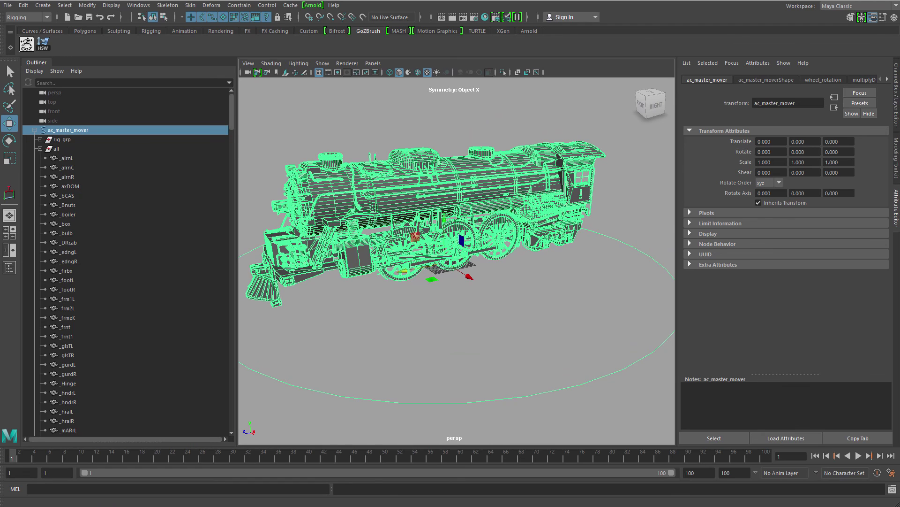